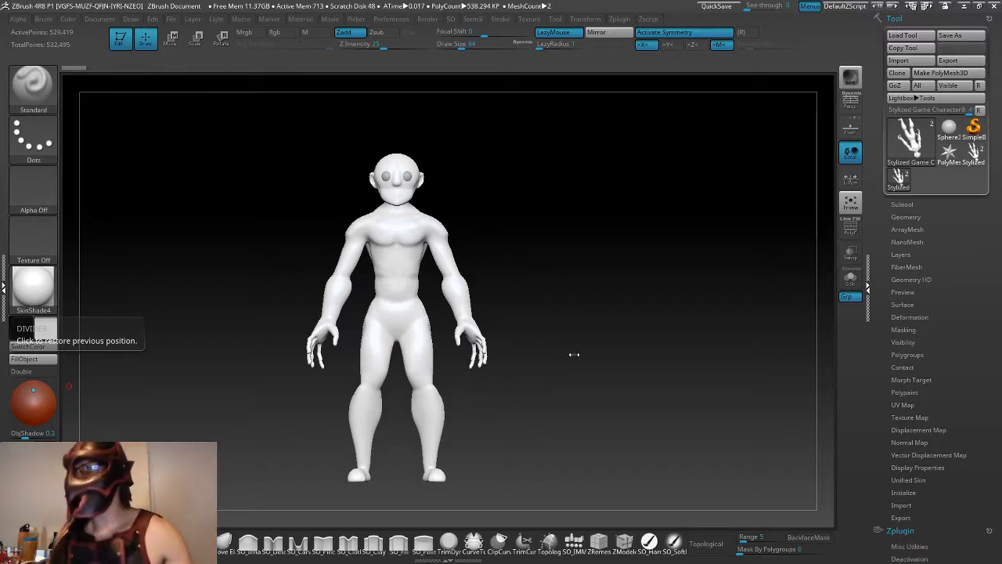
# - Show the polyframe and examine the character's polygroups around the head, neck and shoulders from the back and front
pyautogui.moveTo(540, 278)
pyautogui.mouseDown()
pyautogui.moveTo(531, 287)
pyautogui.moveTo(524, 273)
pyautogui.moveTo(550, 266)
pyautogui.moveTo(524, 278)
pyautogui.mouseUp()
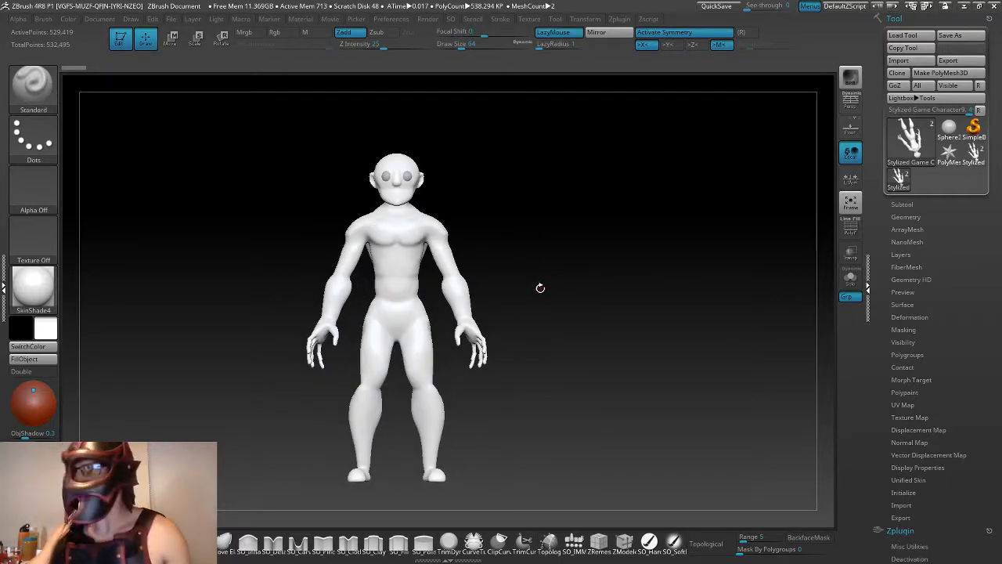
pyautogui.moveTo(535, 293)
pyautogui.mouseDown()
pyautogui.moveTo(595, 271)
pyautogui.moveTo(538, 304)
pyautogui.moveTo(580, 260)
pyautogui.moveTo(540, 269)
pyautogui.moveTo(517, 219)
pyautogui.moveTo(655, 215)
pyautogui.moveTo(569, 231)
pyautogui.moveTo(531, 278)
pyautogui.moveTo(567, 277)
pyautogui.moveTo(517, 293)
pyautogui.mouseUp()
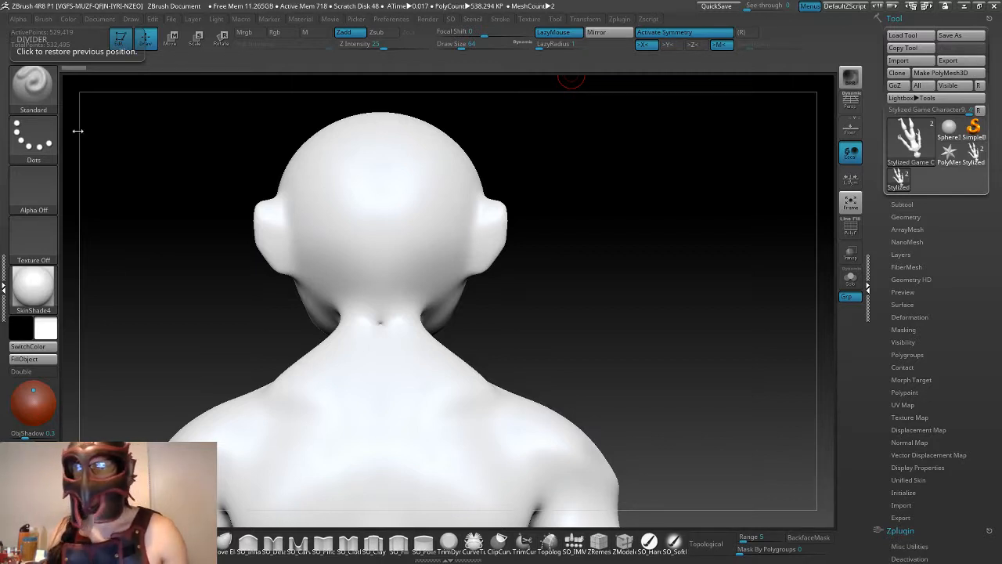
pyautogui.moveTo(481, 320)
pyautogui.mouseDown()
pyautogui.moveTo(488, 340)
pyautogui.moveTo(524, 320)
pyautogui.moveTo(619, 399)
pyautogui.moveTo(569, 312)
pyautogui.mouseUp()
pyautogui.click(850, 227)
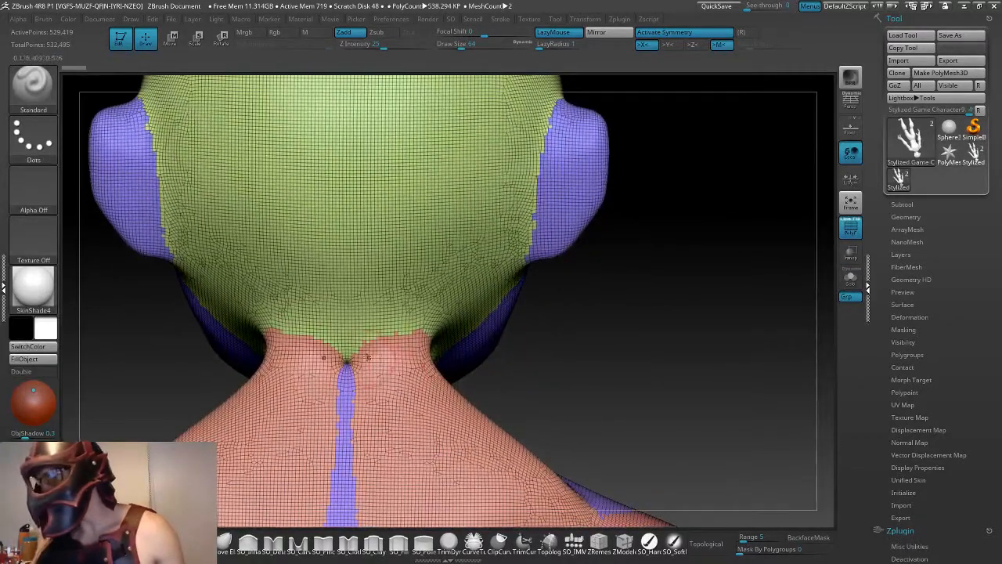
pyautogui.moveTo(356, 370)
pyautogui.keyDown('shift'); pyautogui.mouseDown()
pyautogui.moveTo(317, 353)
pyautogui.moveTo(337, 365)
pyautogui.mouseUp(); pyautogui.keyUp('shift')
pyautogui.moveTo(583, 374)
pyautogui.mouseDown()
pyautogui.moveTo(677, 365)
pyautogui.moveTo(665, 356)
pyautogui.moveTo(525, 372)
pyautogui.moveTo(555, 353)
pyautogui.moveTo(559, 330)
pyautogui.moveTo(555, 337)
pyautogui.moveTo(591, 331)
pyautogui.moveTo(552, 327)
pyautogui.moveTo(545, 334)
pyautogui.moveTo(609, 321)
pyautogui.mouseUp()
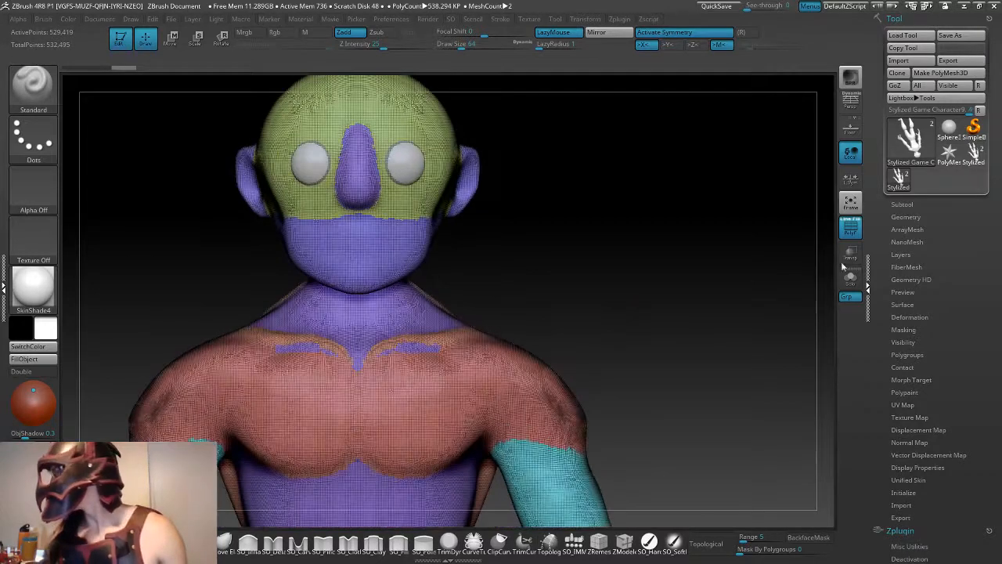
# - Open the character's subtool list and choose the Topology brush
pyautogui.click(901, 202)
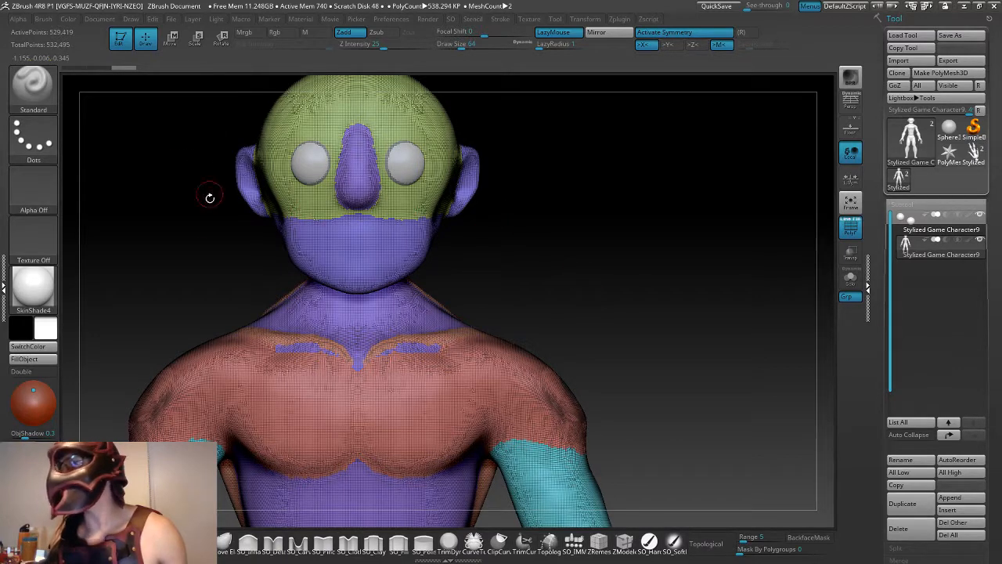
pyautogui.press('b')
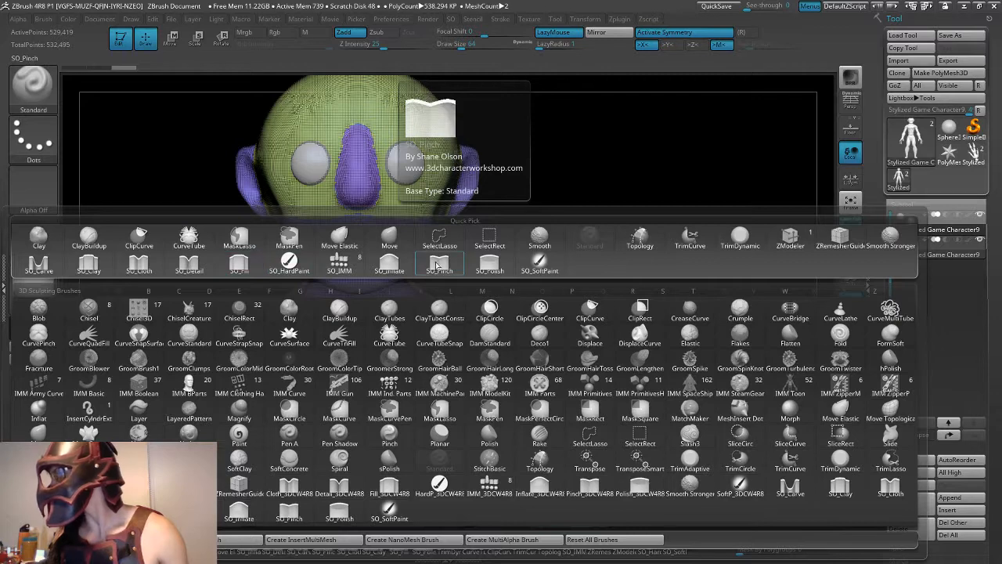
pyautogui.press('b')
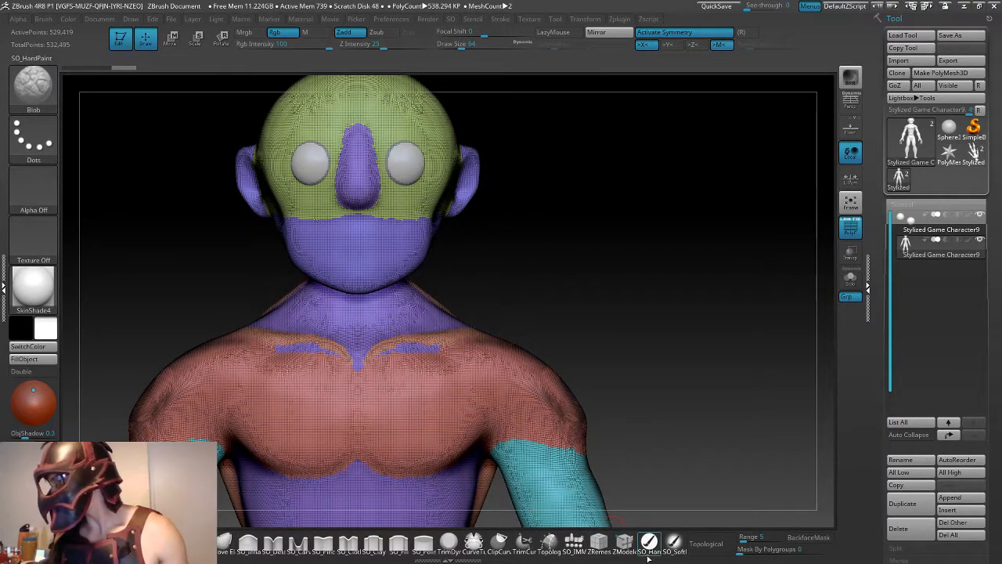
pyautogui.click(623, 543)
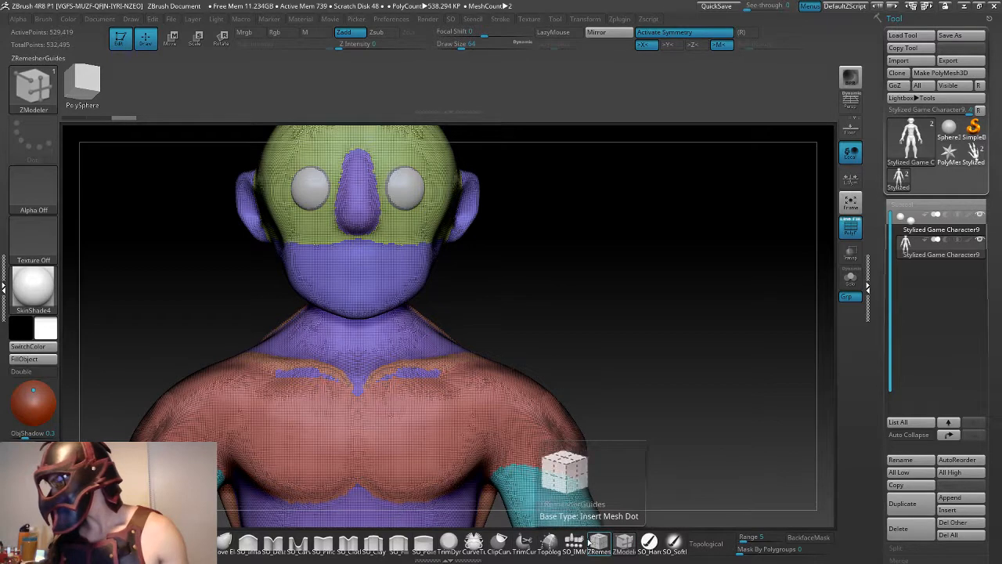
pyautogui.click(548, 541)
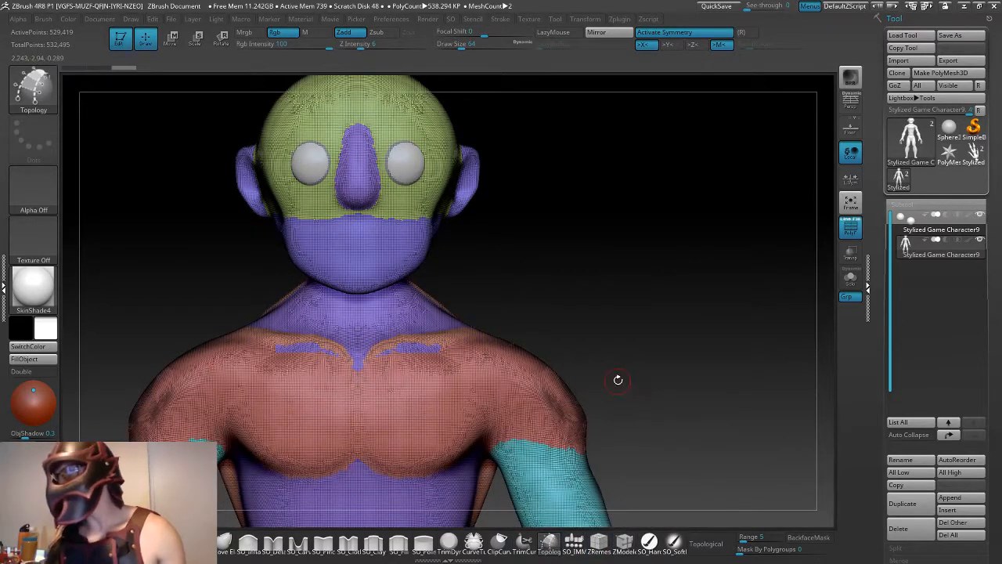
# - Turn off the polyframe display on the character
pyautogui.moveTo(617, 380); pyautogui.dragTo(546, 370)
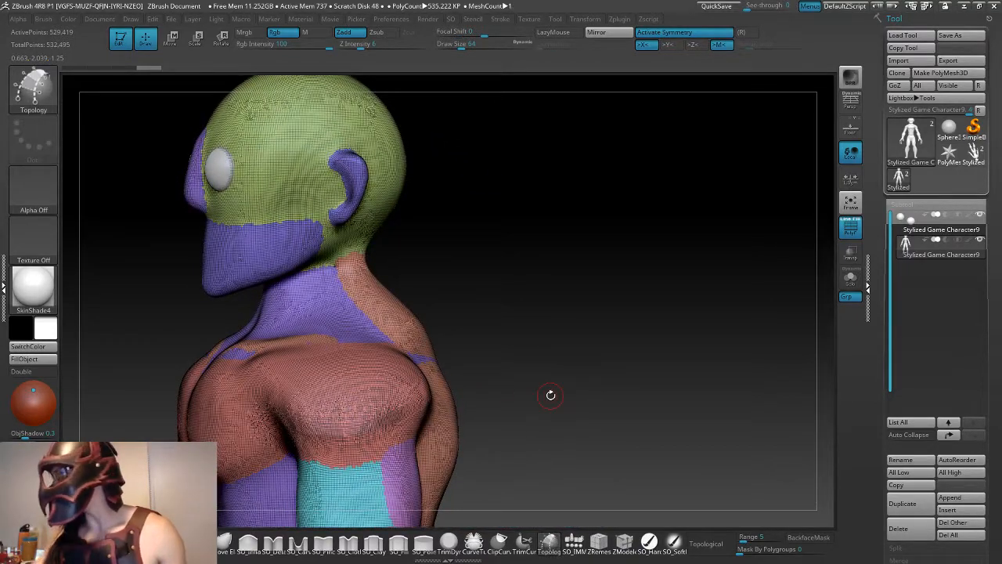
pyautogui.hotkey('shift', 'f')
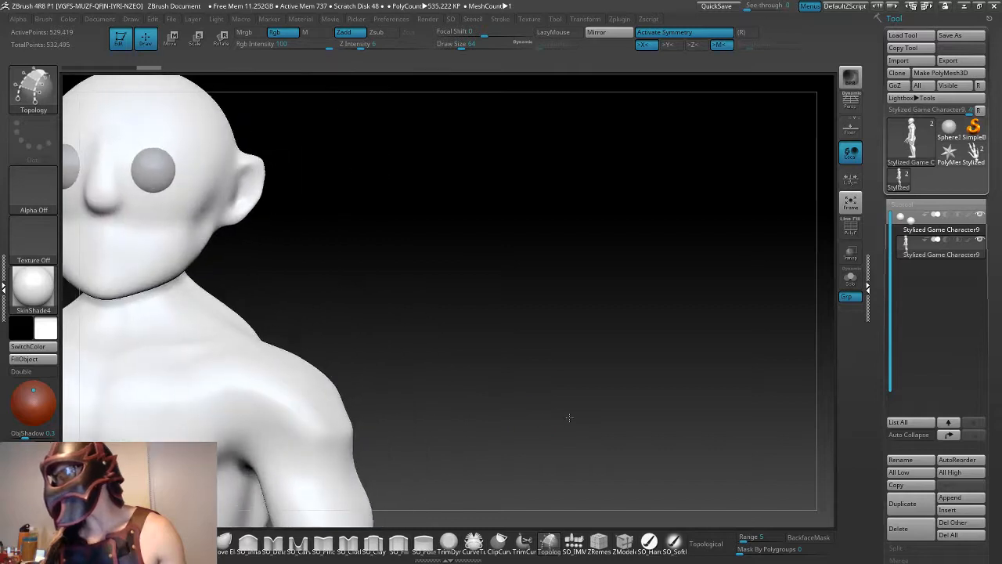
pyautogui.keyDown('shift'); pyautogui.moveTo(570, 418); pyautogui.dragTo(572, 406); pyautogui.keyUp('shift')
pyautogui.keyDown('alt'); pyautogui.moveTo(428, 400); pyautogui.dragTo(623, 330); pyautogui.keyUp('alt')
pyautogui.keyDown('alt'); pyautogui.moveTo(651, 364); pyautogui.dragTo(626, 346); pyautogui.keyUp('alt')
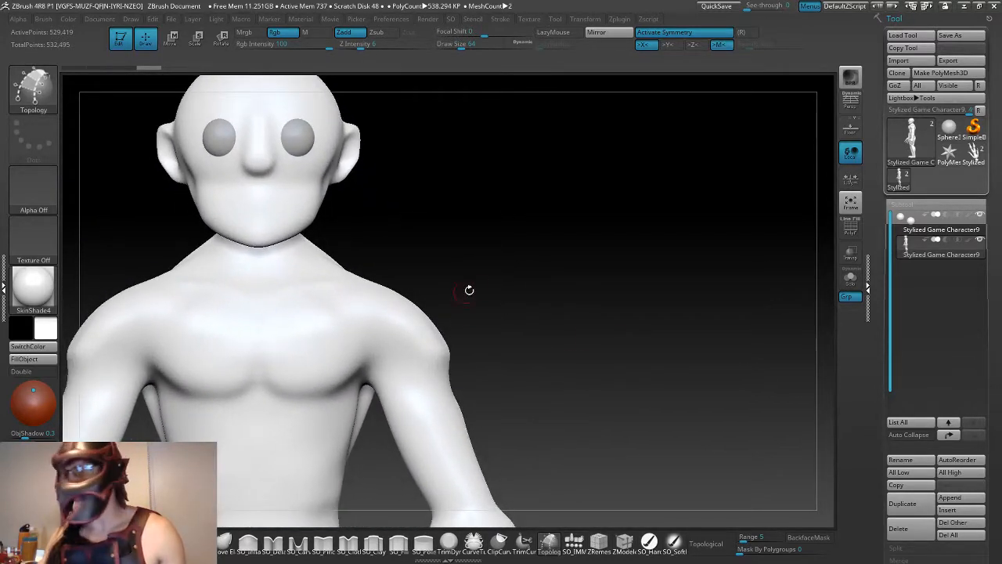
pyautogui.keyDown('alt'); pyautogui.moveTo(525, 287); pyautogui.dragTo(578, 293); pyautogui.keyUp('alt')
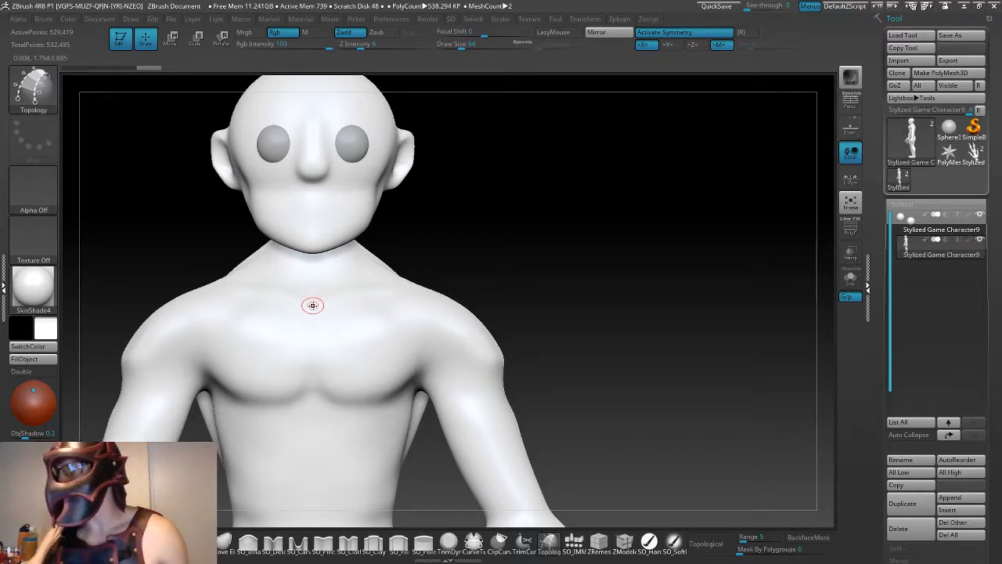
pyautogui.press('space')
pyautogui.moveTo(311, 311)
pyautogui.mouseDown()
pyautogui.moveTo(341, 312)
pyautogui.moveTo(314, 311)
pyautogui.moveTo(312, 362)
pyautogui.mouseUp()
pyautogui.hotkey('ctrl', 'z')
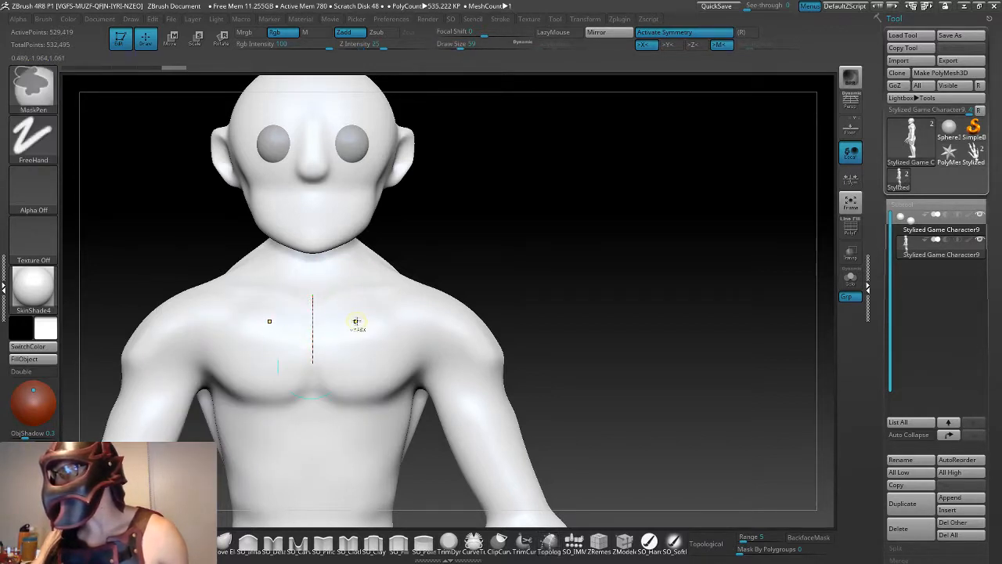
pyautogui.press('space')
pyautogui.moveTo(345, 316); pyautogui.dragTo(367, 321)
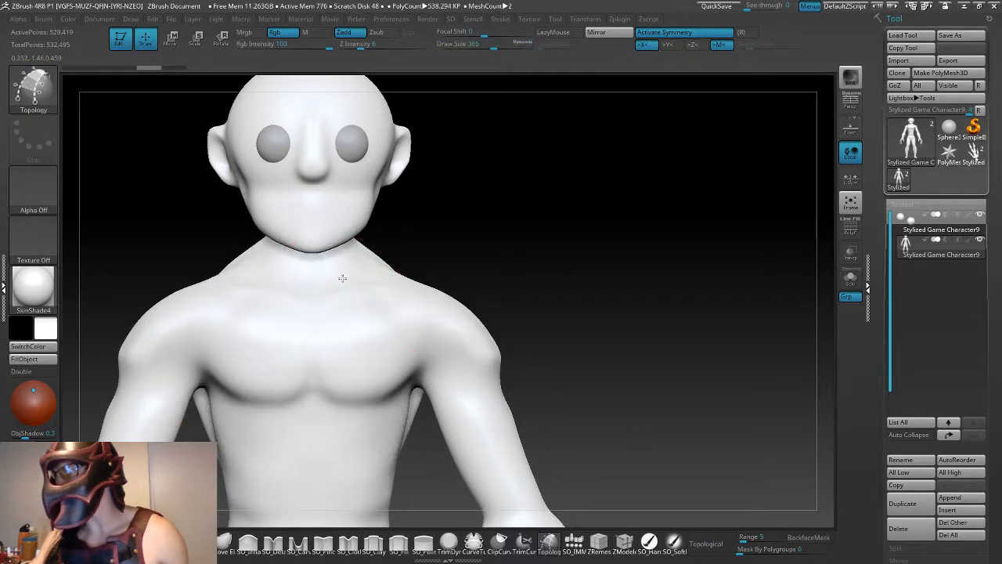
pyautogui.moveTo(341, 276); pyautogui.dragTo(348, 427)
pyautogui.hotkey('ctrl', 'z')
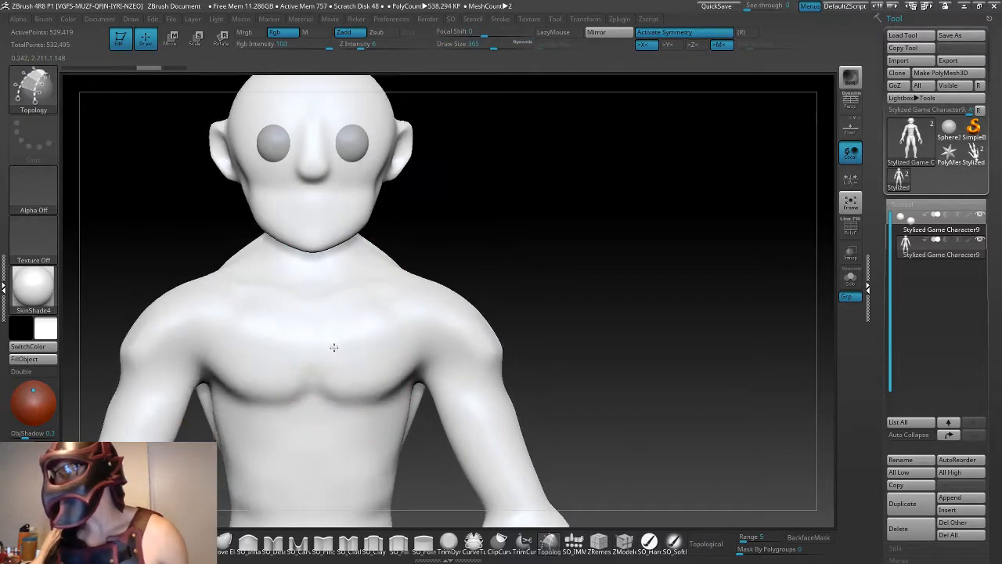
# - Reduce the brush size and draw a vertical topology curve down the torso's centre from the collarbone to the waist
pyautogui.press('space')
pyautogui.moveTo(314, 345); pyautogui.dragTo(300, 346)
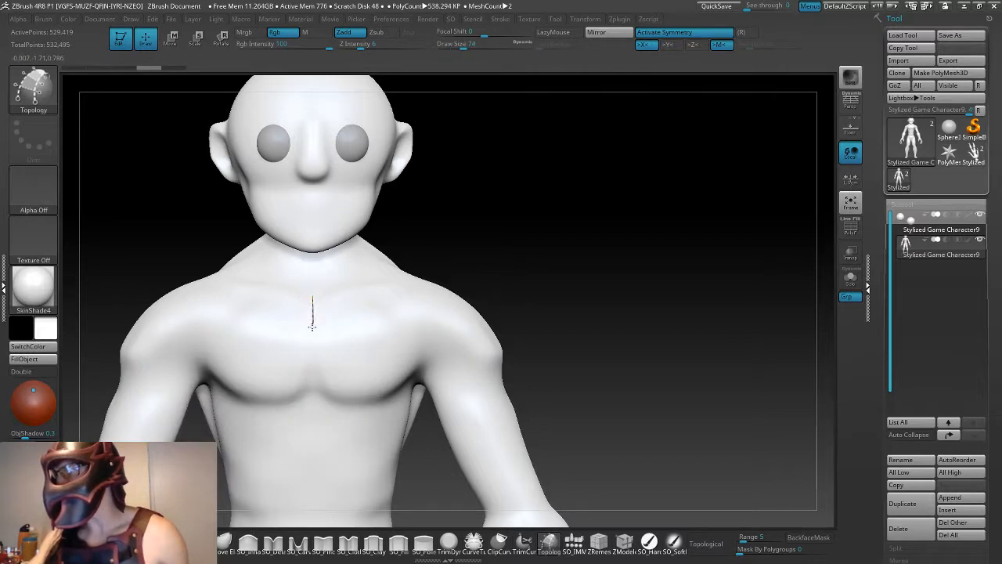
pyautogui.moveTo(312, 384); pyautogui.dragTo(312, 406)
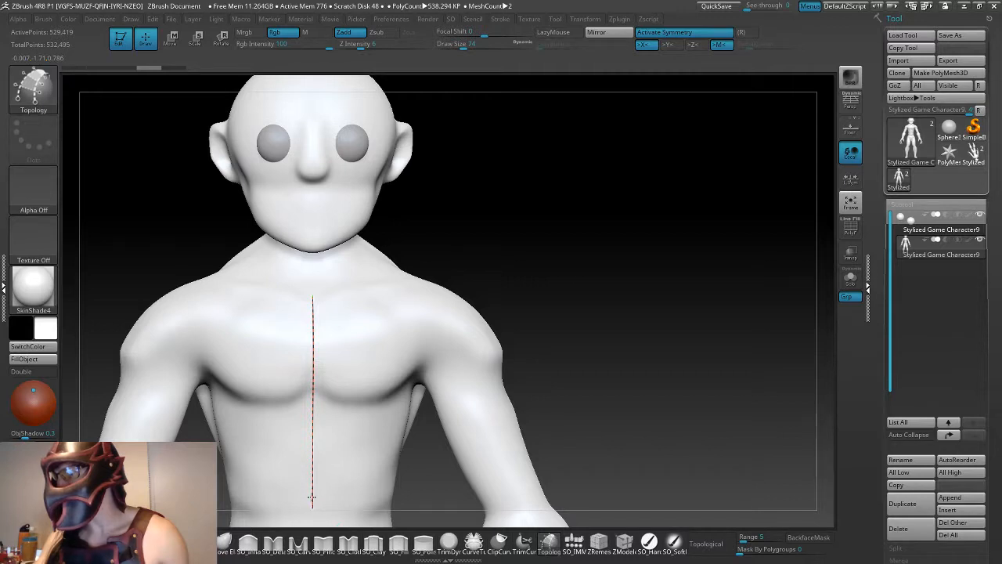
# - Draw a symmetrical topology curve around the waist from the lower end of the centre line to the side of the torso
pyautogui.keyDown('alt'); pyautogui.moveTo(566, 402); pyautogui.dragTo(548, 271); pyautogui.keyUp('alt')
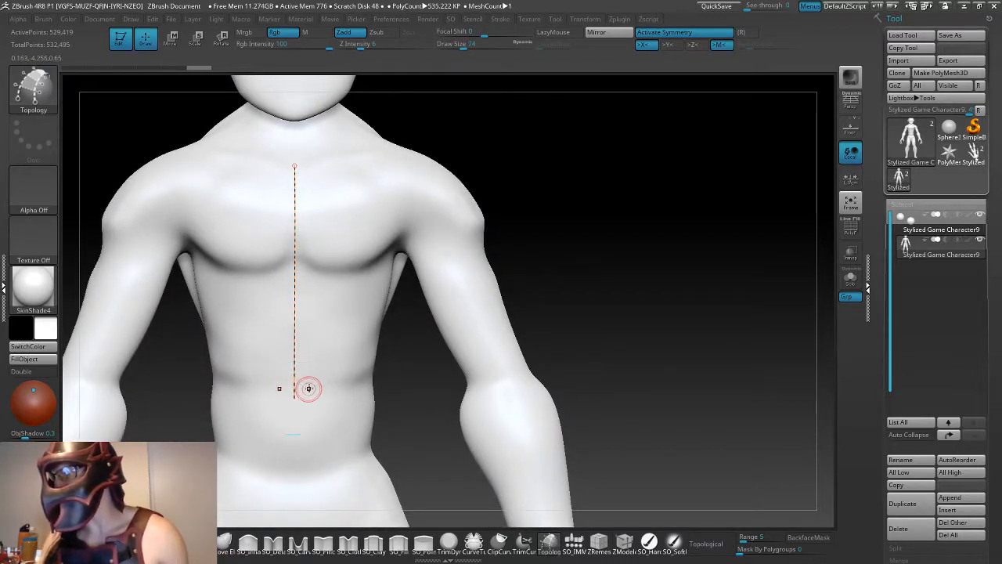
pyautogui.moveTo(584, 332); pyautogui.dragTo(501, 335)
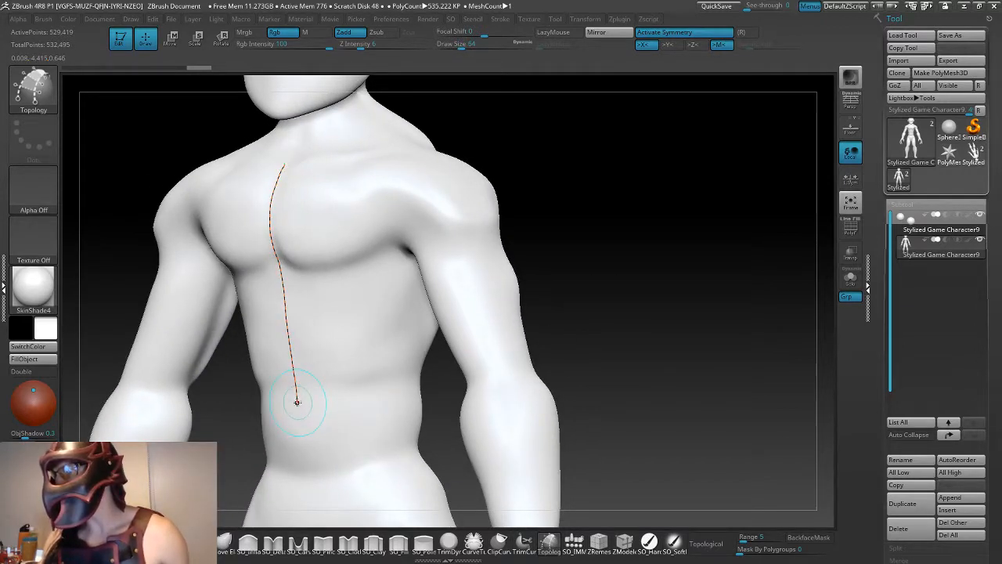
pyautogui.moveTo(300, 399); pyautogui.dragTo(340, 390)
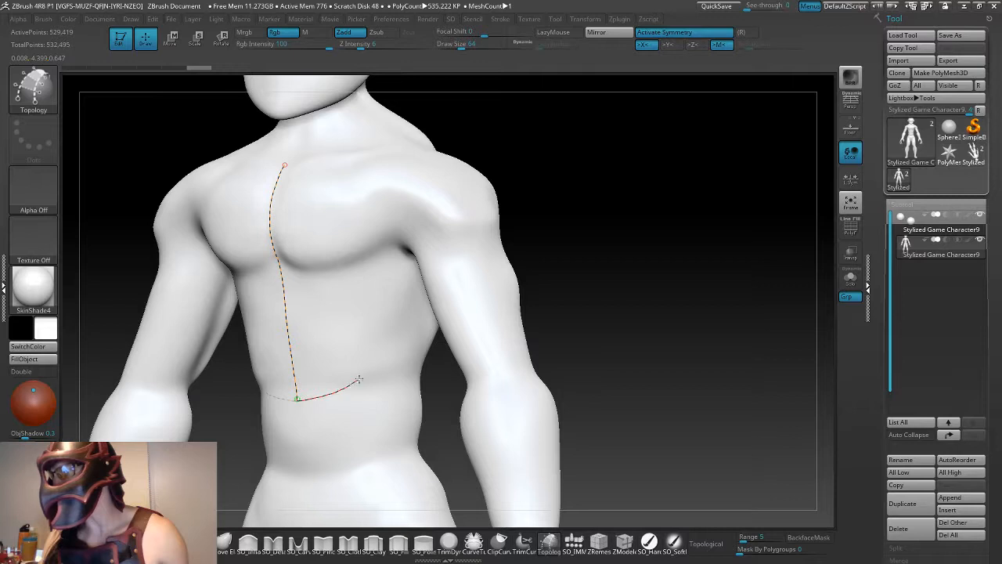
pyautogui.moveTo(395, 358); pyautogui.dragTo(397, 359)
# - Continue the topology outline from the waist up the torso's side, in front of the armpit and up toward the shoulder
pyautogui.moveTo(588, 247); pyautogui.dragTo(576, 239)
pyautogui.moveTo(400, 352); pyautogui.dragTo(399, 342)
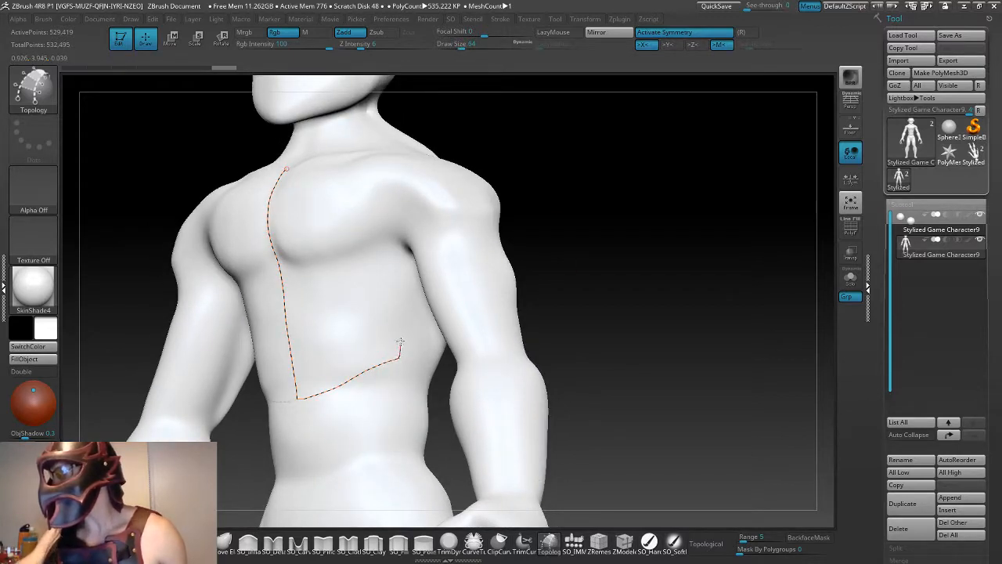
pyautogui.hotkey('ctrl', 'z')
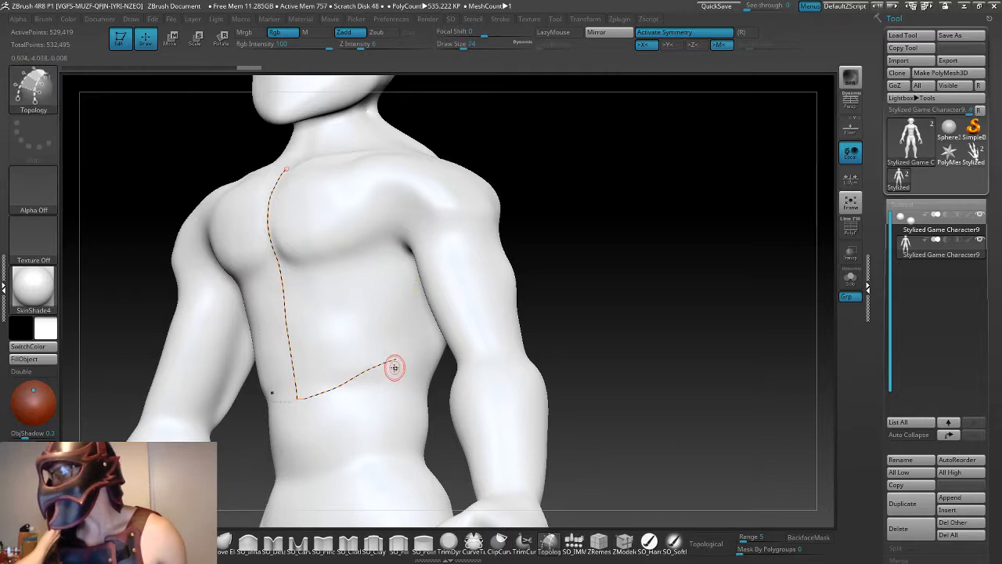
pyautogui.moveTo(394, 358); pyautogui.dragTo(398, 345)
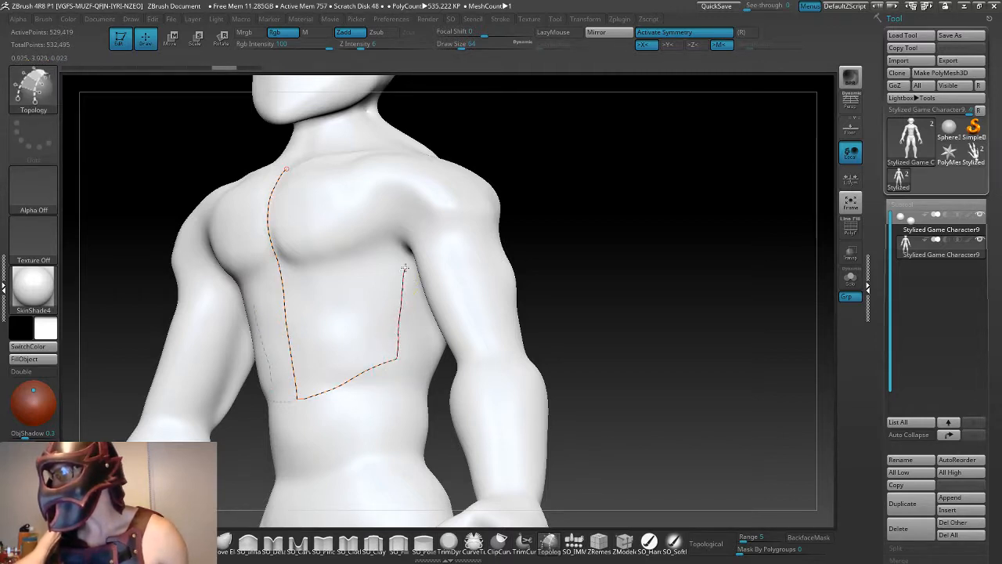
pyautogui.moveTo(405, 269); pyautogui.dragTo(395, 263)
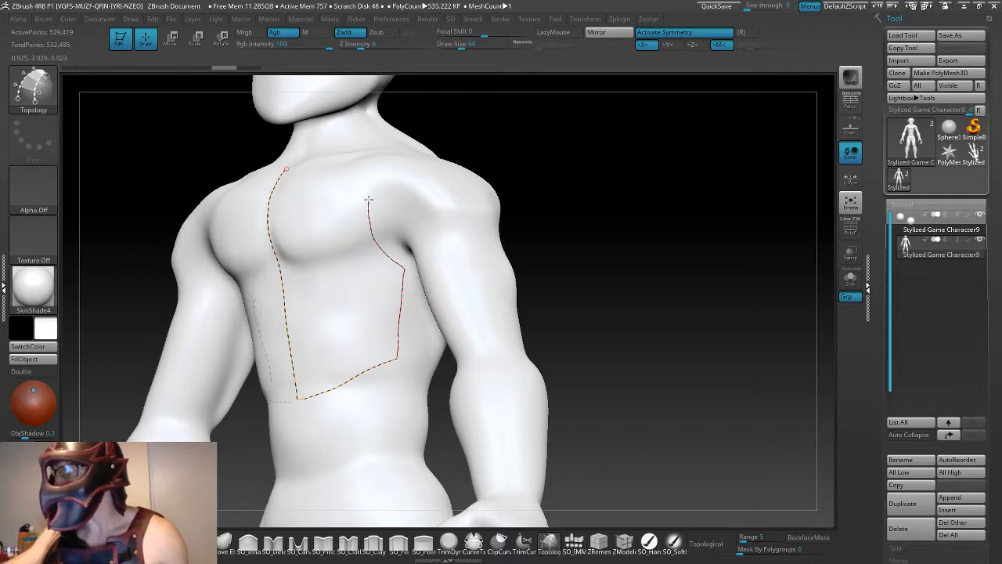
pyautogui.moveTo(386, 162); pyautogui.dragTo(388, 160)
# - Close the chest outline with topology curves across the top of the shoulder and along the neckline to the centre line
pyautogui.moveTo(503, 134); pyautogui.dragTo(529, 258)
pyautogui.moveTo(509, 198); pyautogui.dragTo(498, 258)
pyautogui.moveTo(391, 296)
pyautogui.mouseDown()
pyautogui.moveTo(381, 297)
pyautogui.moveTo(363, 254)
pyautogui.mouseUp()
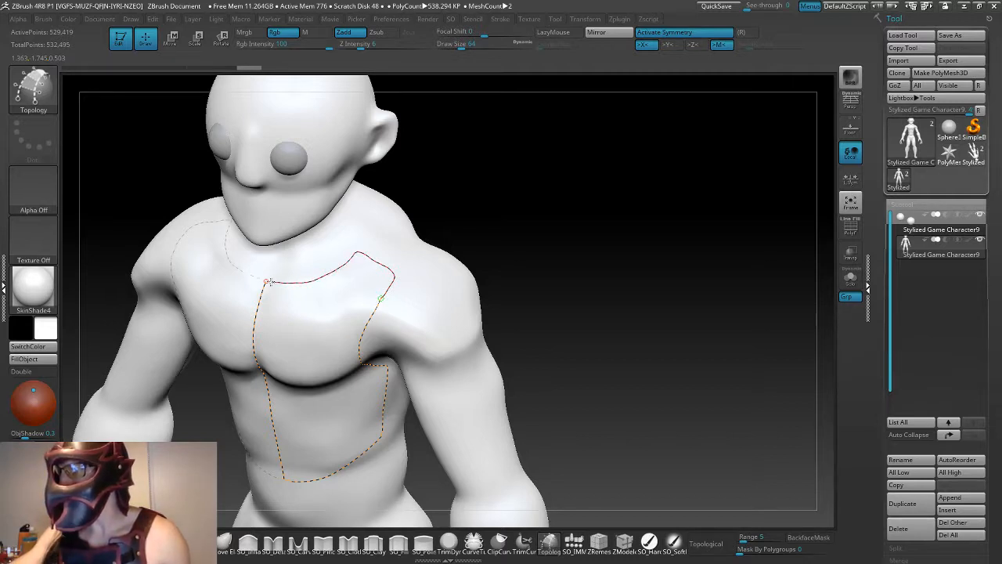
pyautogui.moveTo(265, 282); pyautogui.dragTo(266, 281)
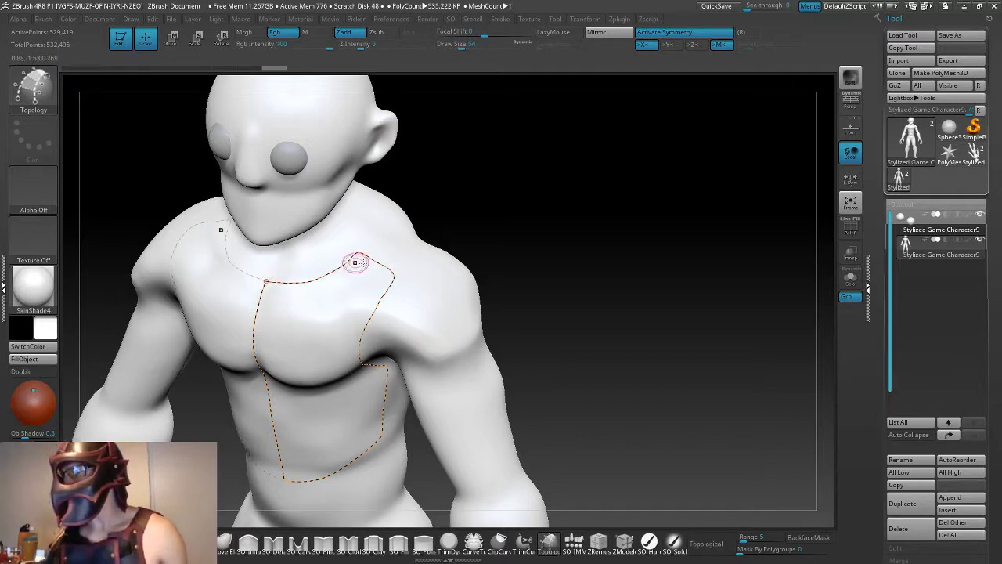
# - Add short topology strokes at the inner and outer shoulder corners so the outline curves cross past each other
pyautogui.moveTo(548, 278); pyautogui.dragTo(574, 244)
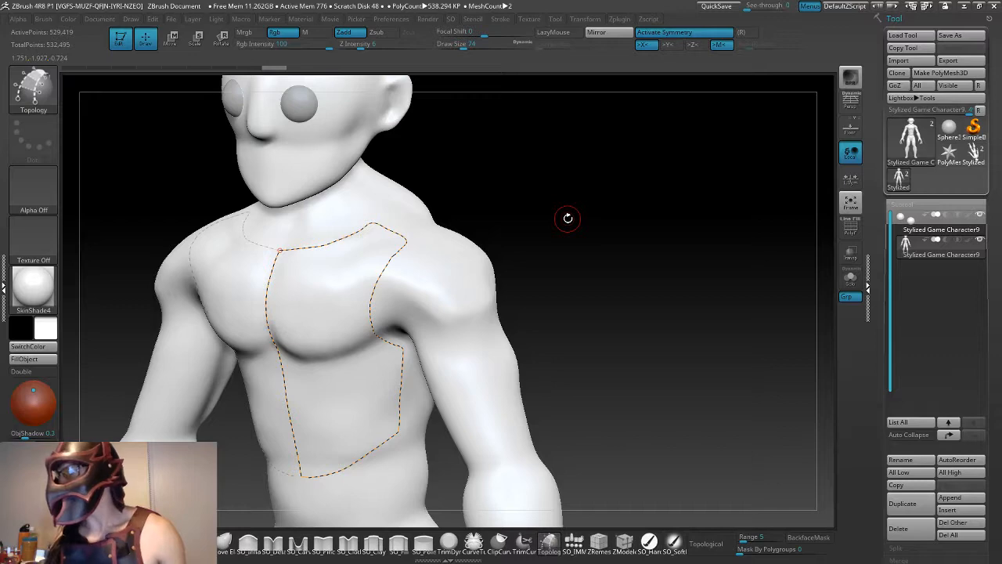
pyautogui.moveTo(552, 279); pyautogui.dragTo(564, 317)
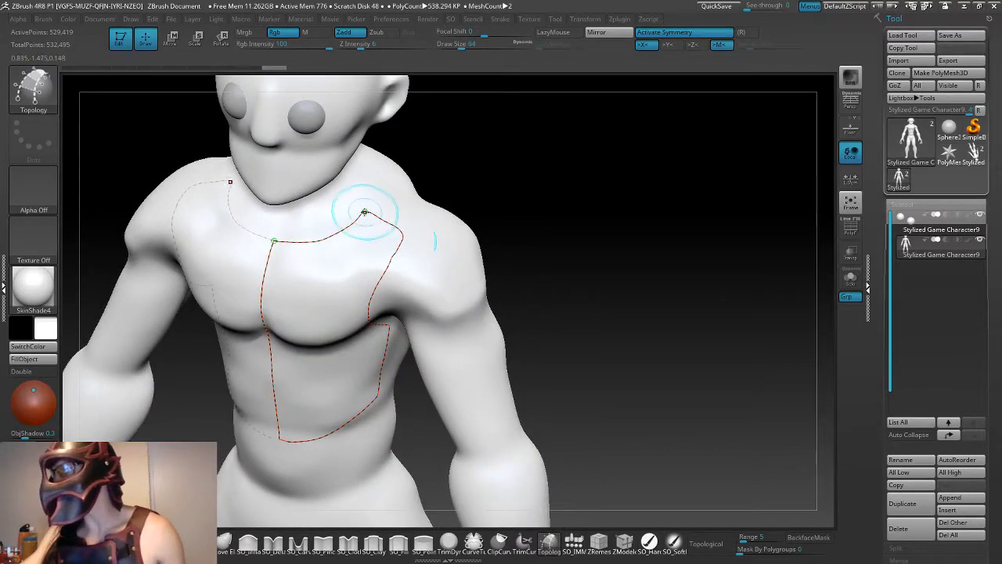
pyautogui.keyDown('alt'); pyautogui.moveTo(497, 204); pyautogui.dragTo(610, 216); pyautogui.keyUp('alt')
pyautogui.keyDown('alt'); pyautogui.moveTo(610, 173); pyautogui.dragTo(611, 227); pyautogui.keyUp('alt')
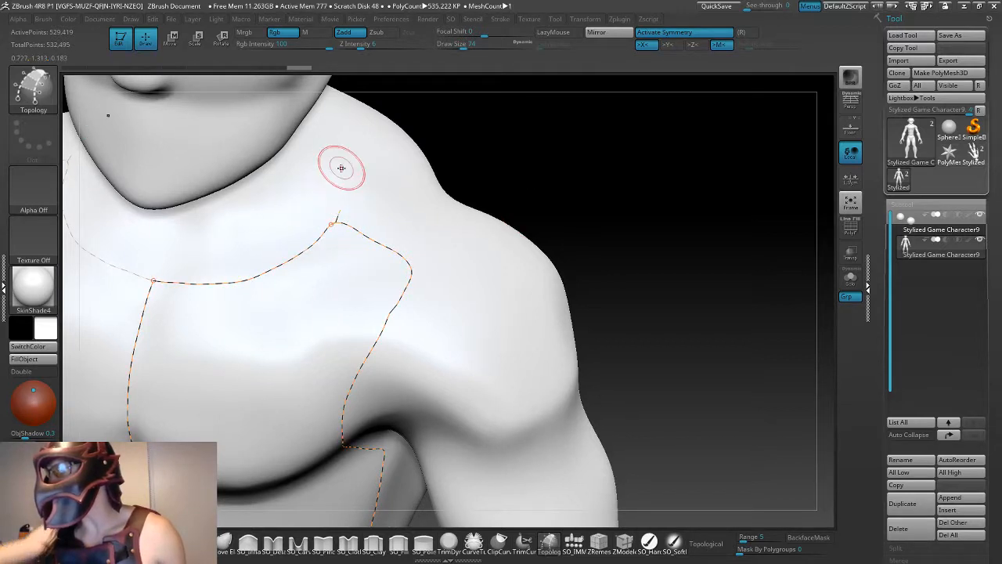
pyautogui.keyDown('alt'); pyautogui.moveTo(336, 220); pyautogui.dragTo(323, 215); pyautogui.keyUp('alt')
pyautogui.hotkey('ctrl', 'z')
pyautogui.hotkey('ctrl', 'z')
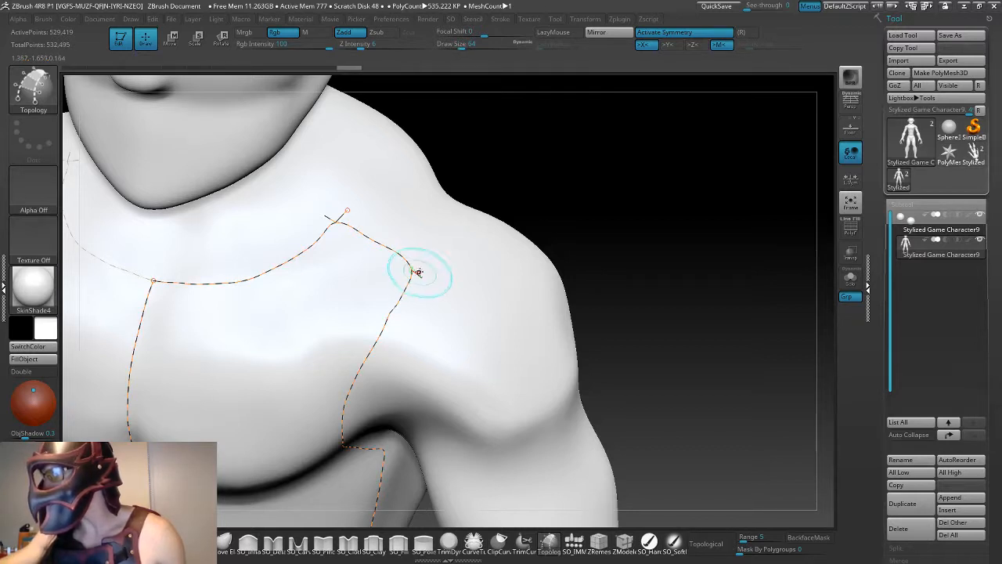
pyautogui.moveTo(415, 271); pyautogui.dragTo(418, 258)
# - Draw a cross curve just below the shoulder edge and a perpendicular curve through its middle to divide the shoulder strap
pyautogui.moveTo(650, 243); pyautogui.dragTo(596, 306)
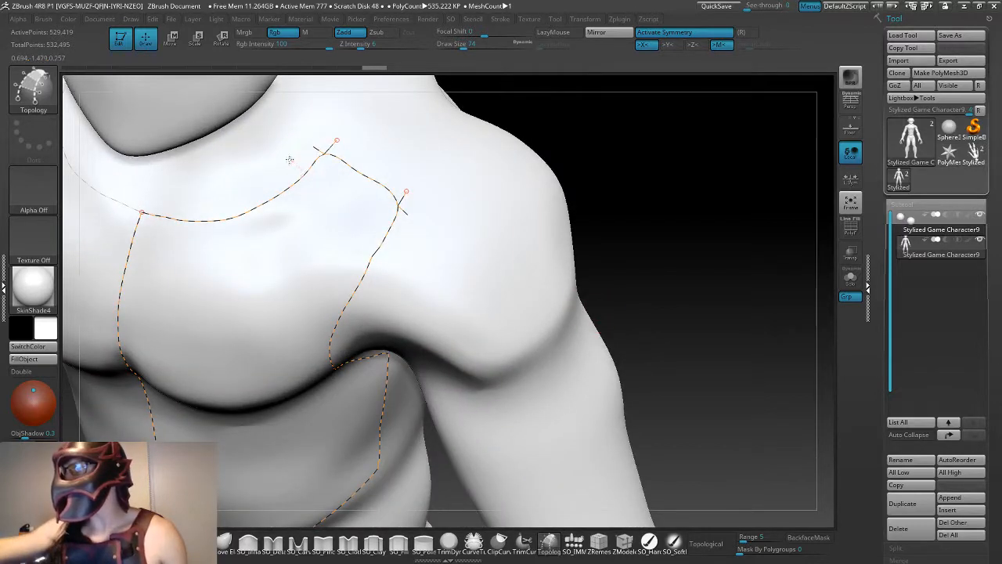
pyautogui.moveTo(381, 231); pyautogui.dragTo(412, 251)
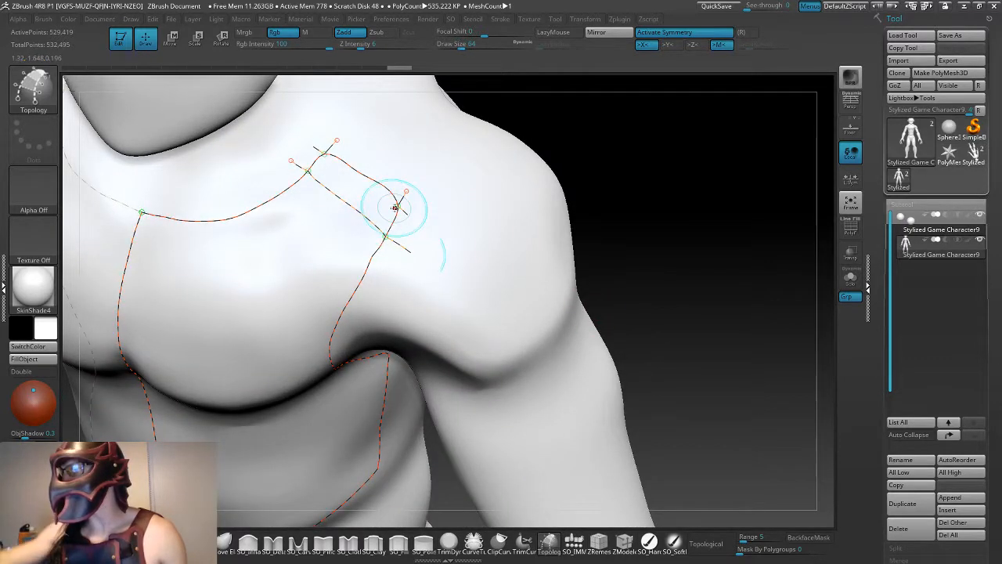
pyautogui.click(464, 226)
pyautogui.hotkey('ctrl', 'z')
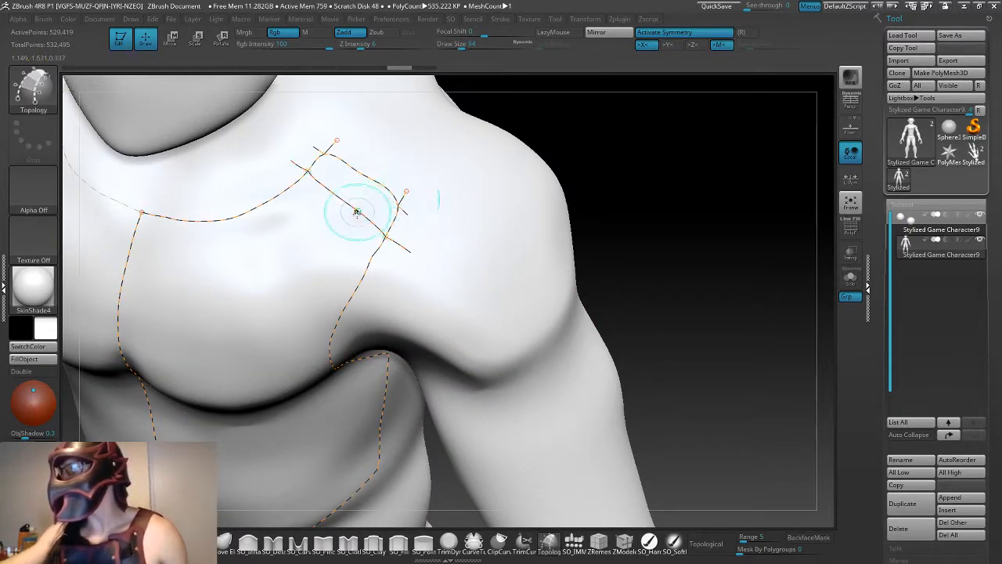
pyautogui.moveTo(334, 213); pyautogui.dragTo(382, 148)
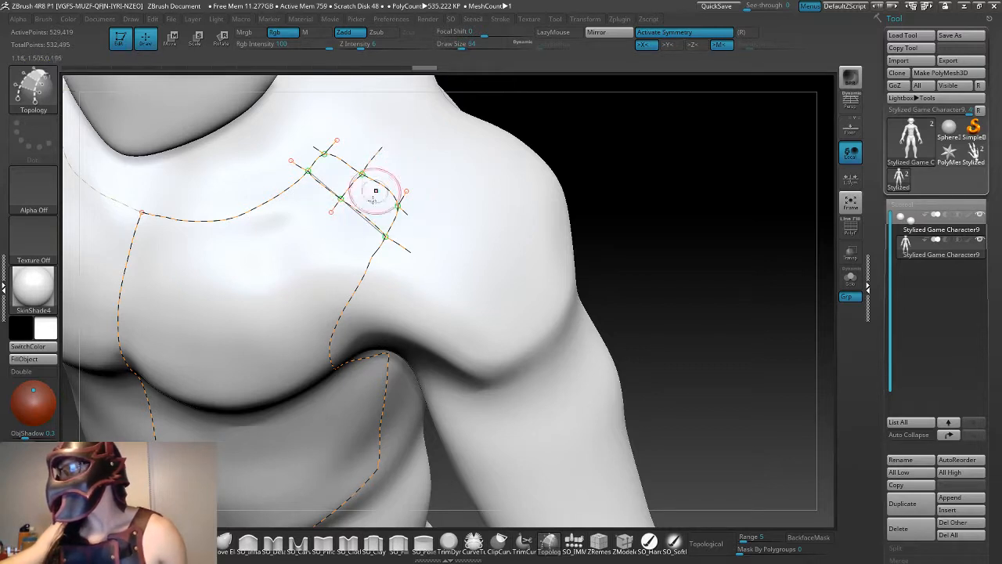
# - Undo the shoulder strap's dividing curves and redraw a cross curve with two perpendicular curves linking it to the shoulder-edge curve
pyautogui.hotkey('ctrl', 'z')
pyautogui.hotkey('ctrl', 'z')
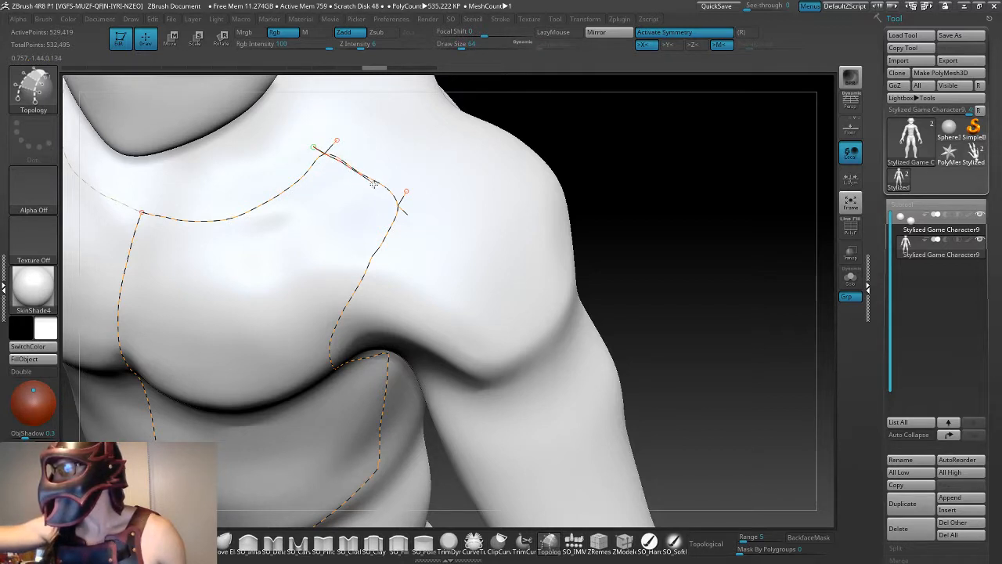
pyautogui.moveTo(409, 213); pyautogui.dragTo(408, 214)
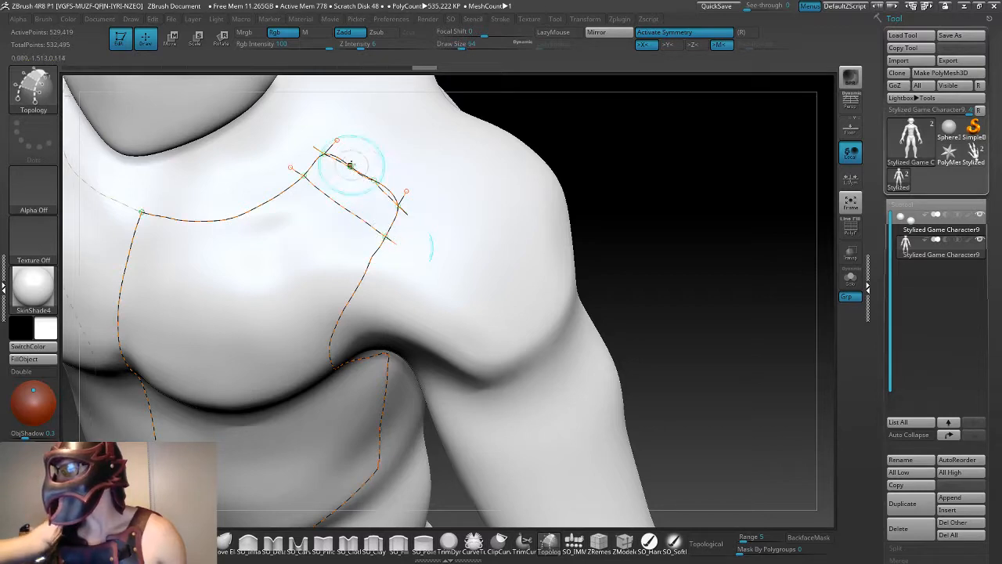
pyautogui.moveTo(374, 151); pyautogui.dragTo(333, 221)
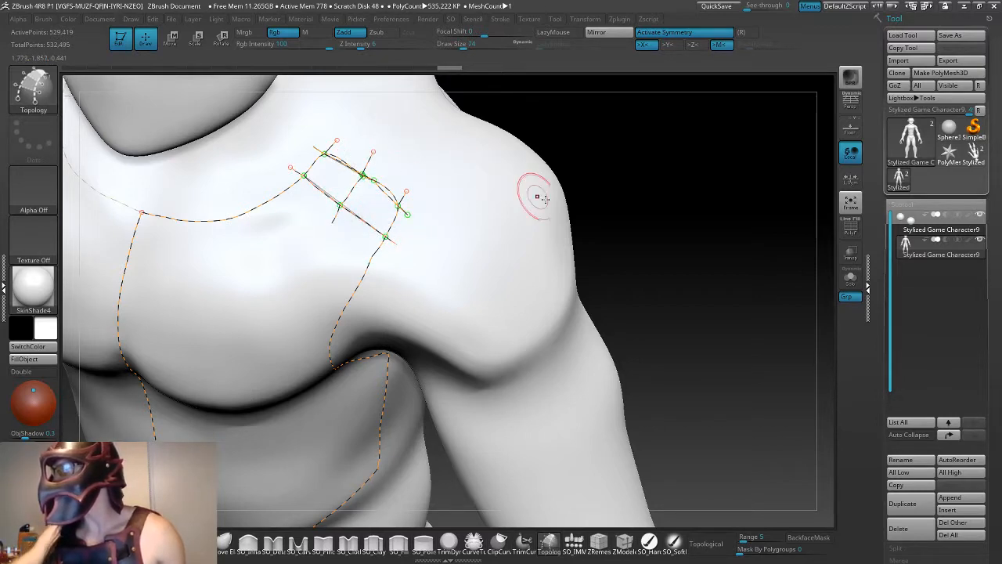
pyautogui.moveTo(658, 223); pyautogui.dragTo(555, 275)
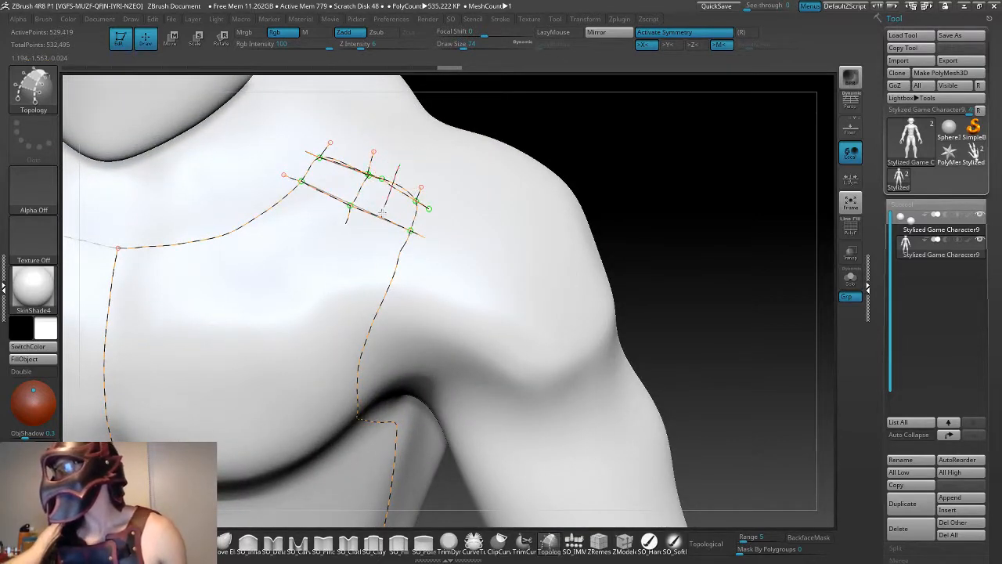
pyautogui.moveTo(639, 210)
pyautogui.mouseDown()
pyautogui.moveTo(700, 239)
pyautogui.moveTo(647, 156)
pyautogui.moveTo(611, 198)
pyautogui.mouseUp()
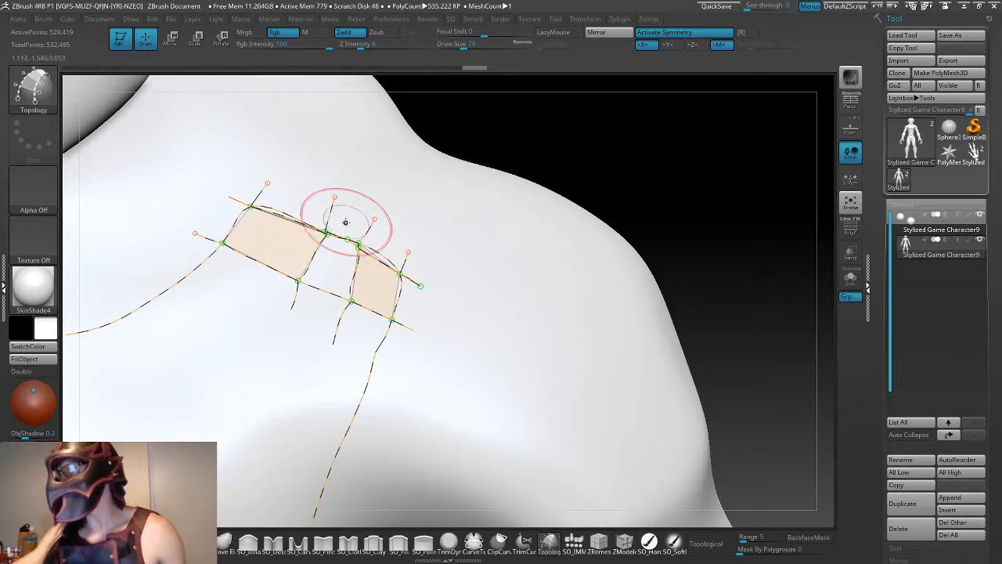
# - Try generating thin strap geometry from the shoulder curves, inspect it on both shoulders, and undo the mesh
pyautogui.press('[')
pyautogui.click(357, 243)
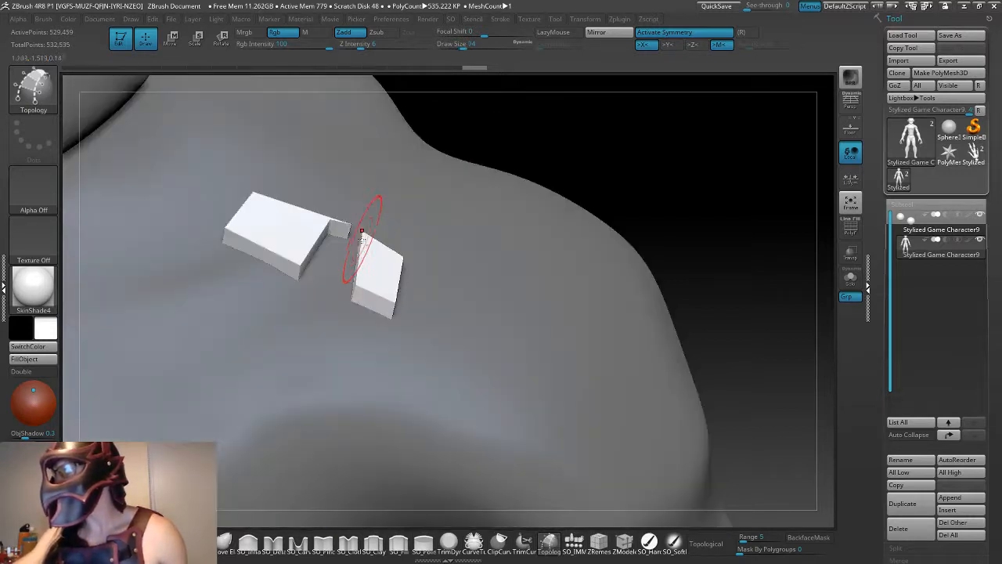
pyautogui.hotkey('ctrl', 'z')
pyautogui.click(483, 265)
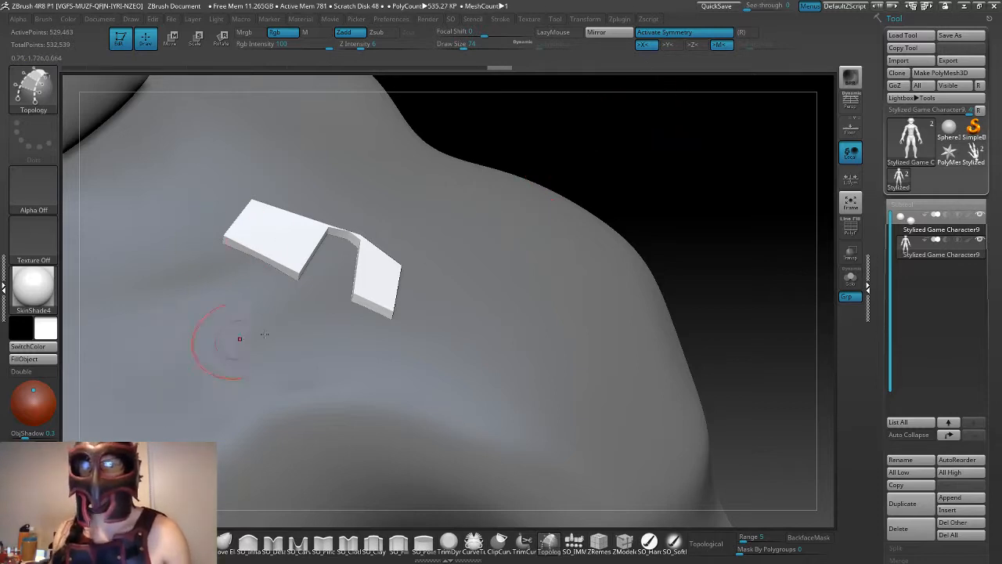
pyautogui.moveTo(616, 162); pyautogui.dragTo(524, 203)
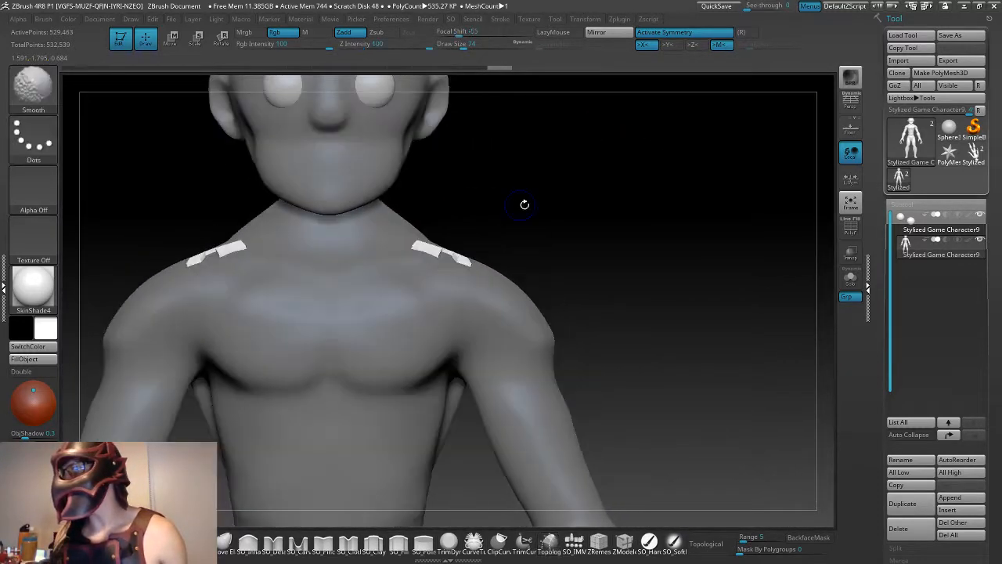
pyautogui.keyDown('alt'); pyautogui.moveTo(621, 213); pyautogui.dragTo(598, 231); pyautogui.keyUp('alt')
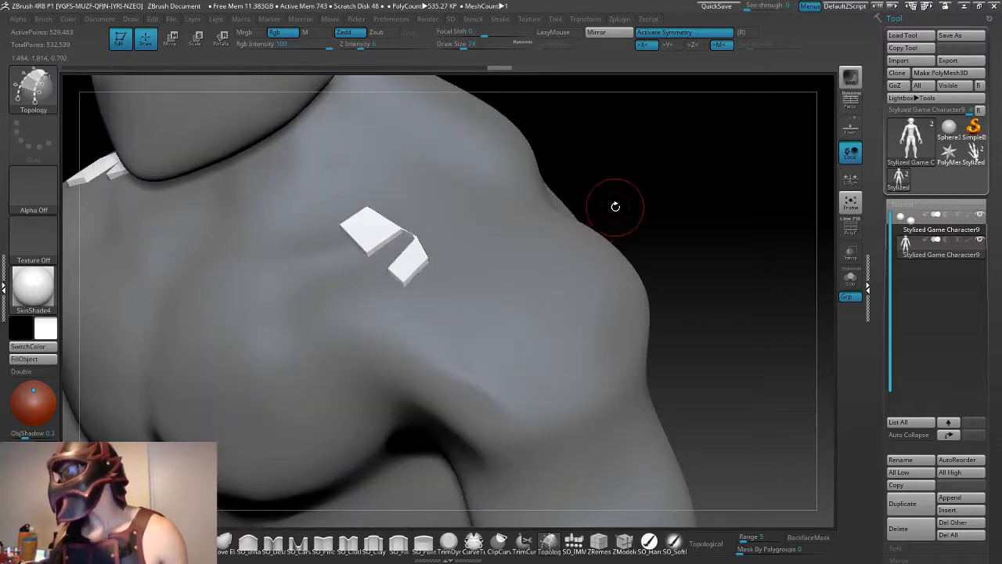
pyautogui.hotkey('ctrl', 'z')
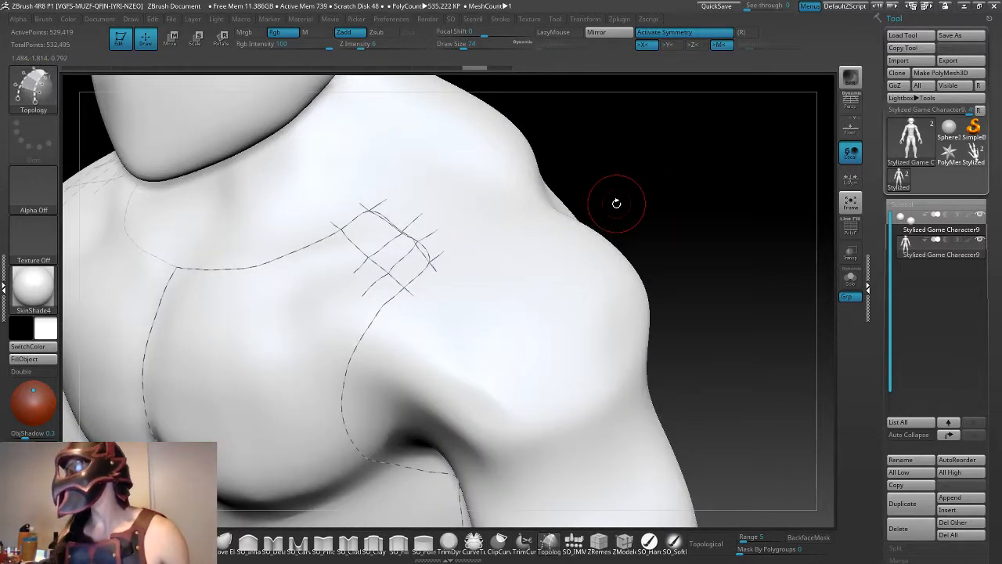
# - Remove the mismatched curves in the middle of the strap and redraw the shoulder-edge curve through both perpendicular curve positions
pyautogui.moveTo(617, 203); pyautogui.dragTo(763, 158)
pyautogui.moveTo(622, 174); pyautogui.dragTo(672, 264)
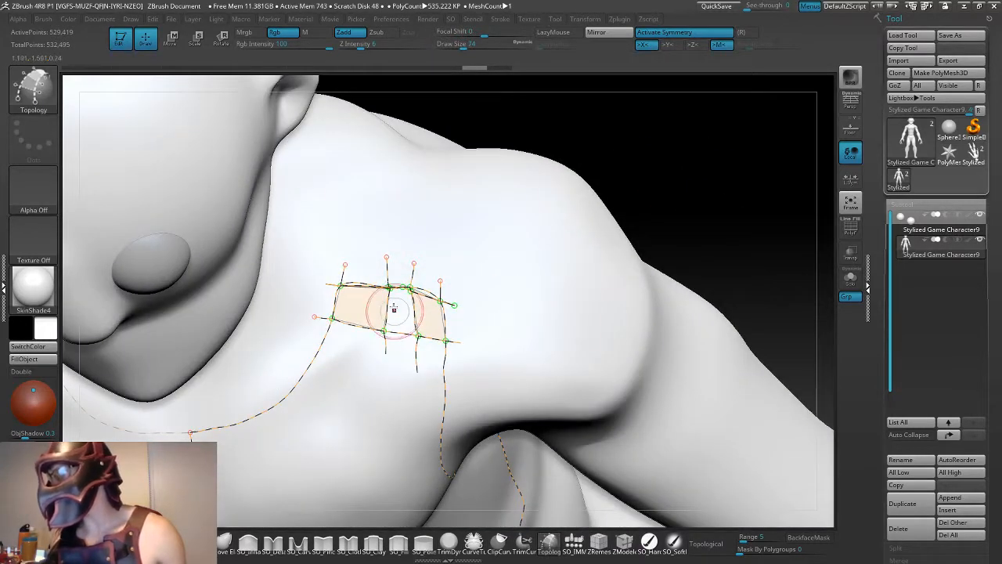
pyautogui.keyDown('alt'); pyautogui.moveTo(638, 156); pyautogui.dragTo(741, 125); pyautogui.keyUp('alt')
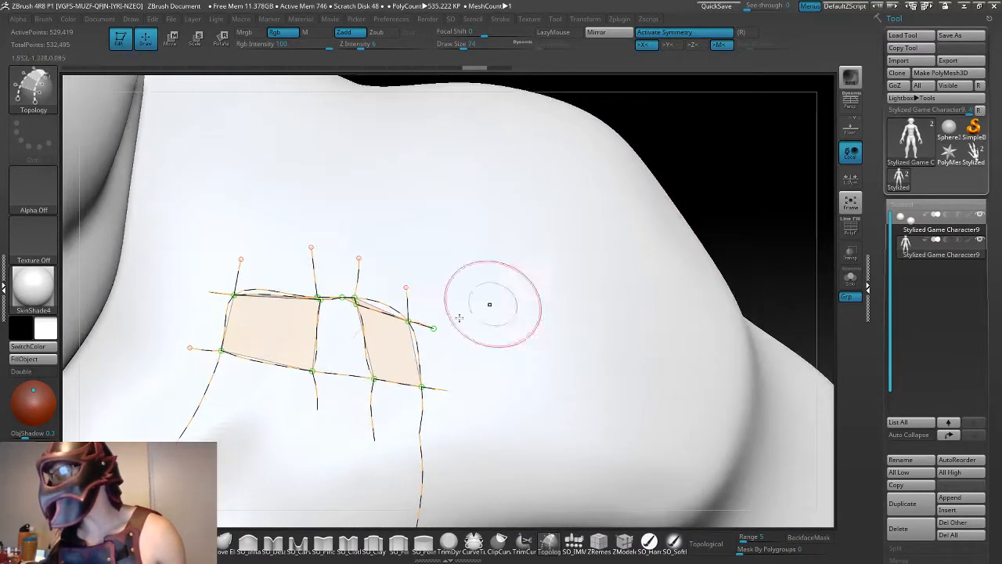
pyautogui.keyDown('alt'); pyautogui.click(349, 299); pyautogui.keyUp('alt')
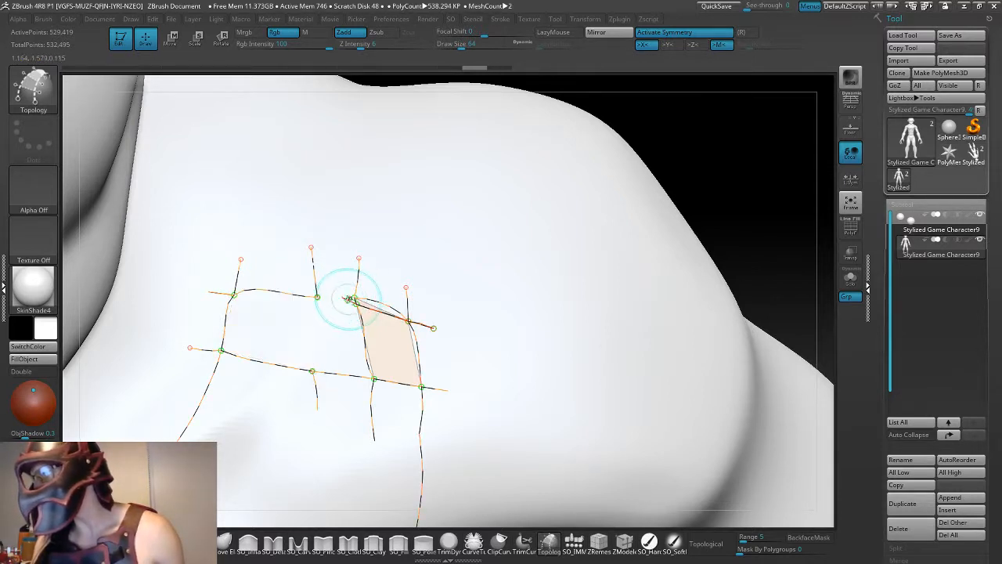
pyautogui.keyDown('alt'); pyautogui.moveTo(345, 299); pyautogui.dragTo(372, 300); pyautogui.keyUp('alt')
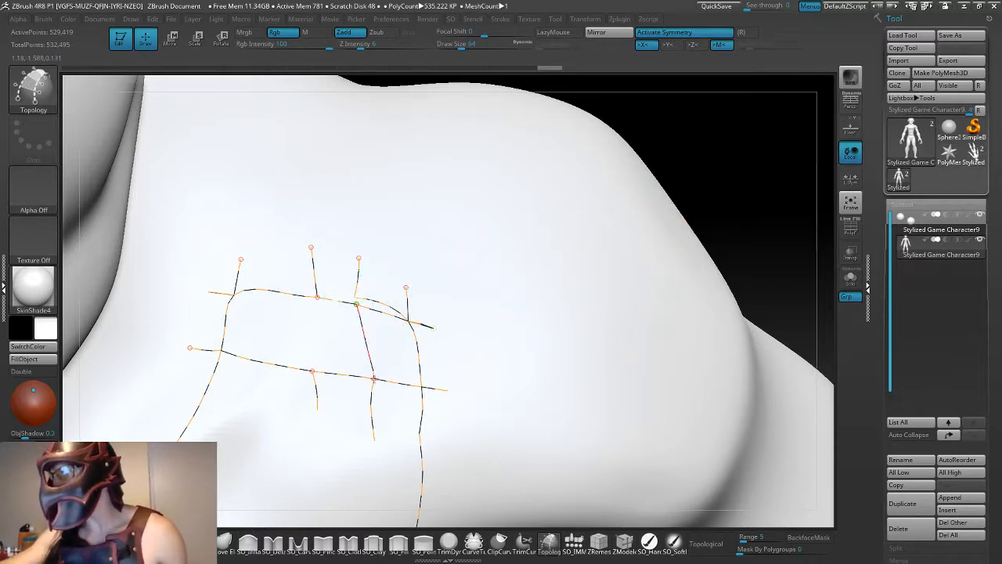
# - Redraw both perpendicular dividers between the shoulder-edge curve and the cross curve so they meet exactly at the intersections
pyautogui.keyDown('alt'); pyautogui.click(374, 379); pyautogui.keyUp('alt')
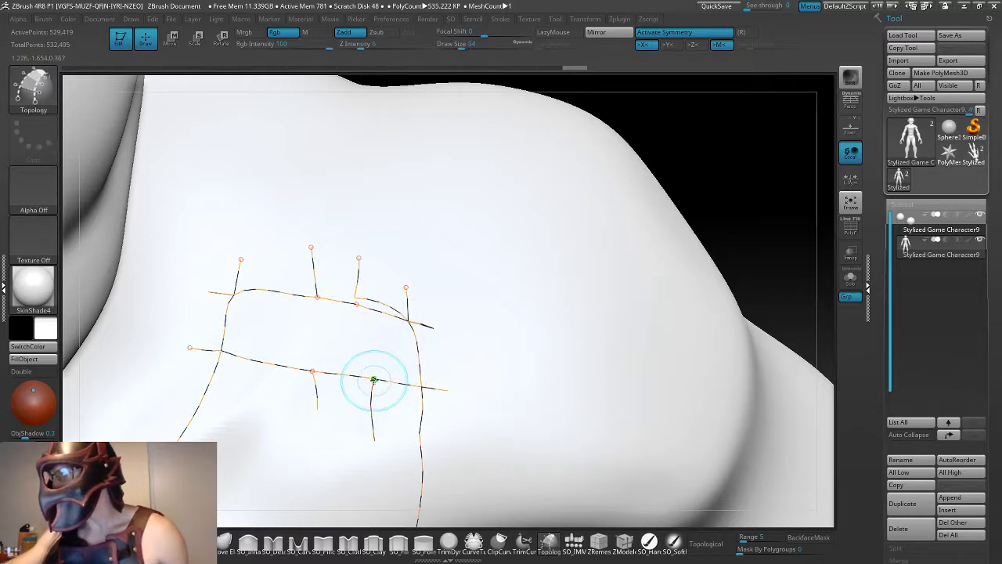
pyautogui.moveTo(375, 379); pyautogui.dragTo(369, 359)
pyautogui.moveTo(359, 318); pyautogui.dragTo(358, 303)
pyautogui.click(358, 300)
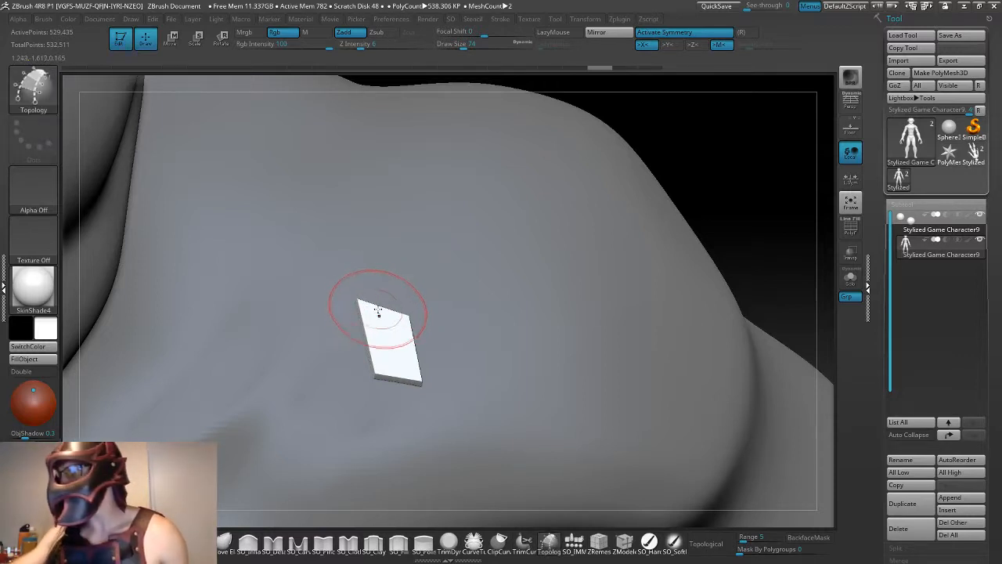
pyautogui.press('ctrl')
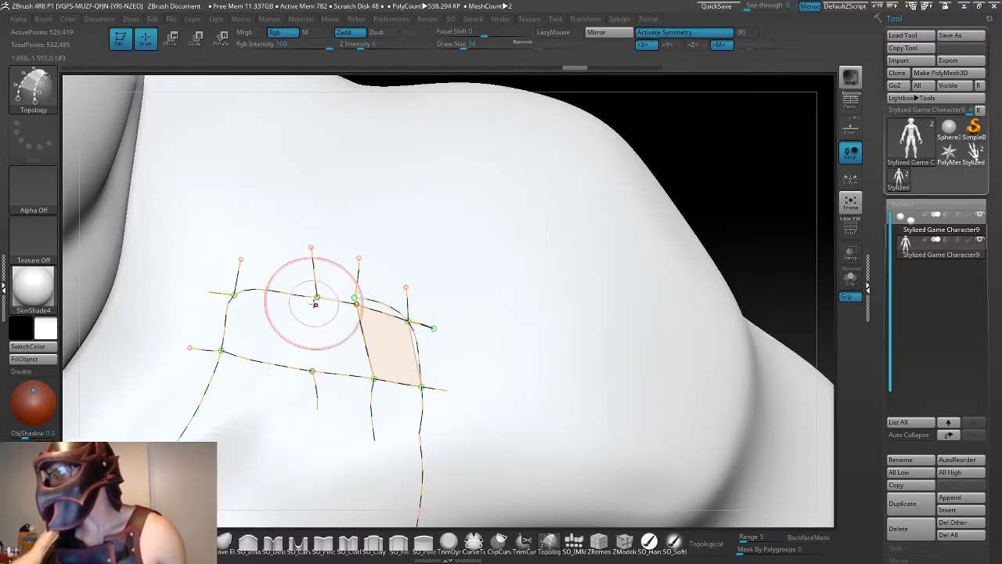
pyautogui.moveTo(316, 297); pyautogui.dragTo(317, 299)
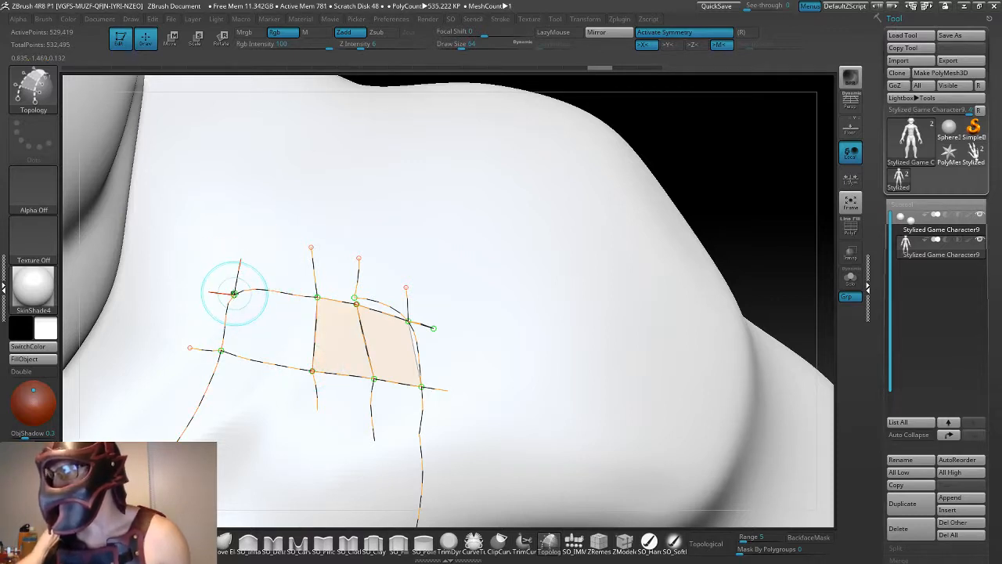
# - Try a second curve down the strap's inner end and straighter curves beside the inner shoulder-edge segment, undoing the shoulder-edge attempts
pyautogui.click(235, 293)
pyautogui.moveTo(225, 345); pyautogui.dragTo(223, 349)
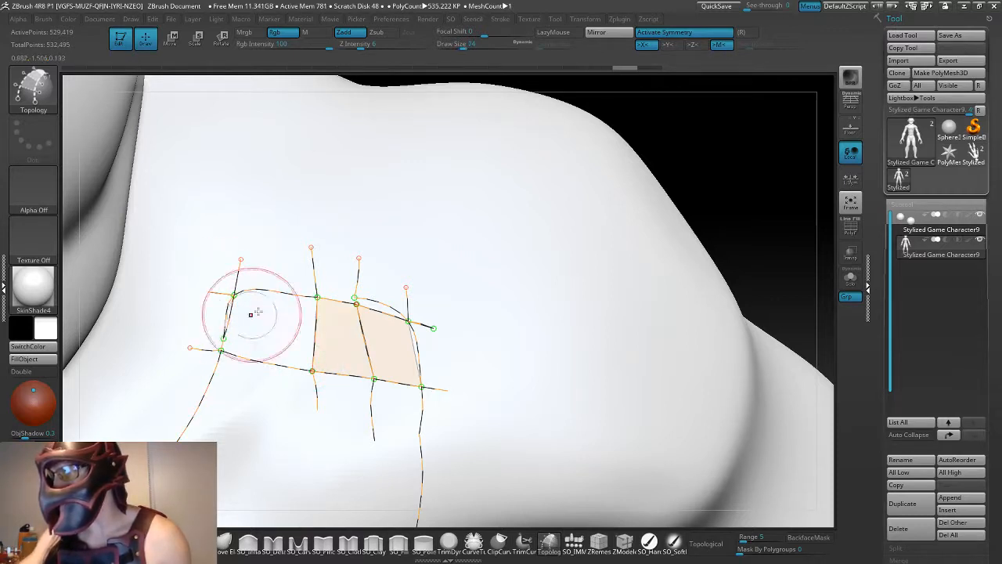
pyautogui.moveTo(234, 294); pyautogui.dragTo(240, 296)
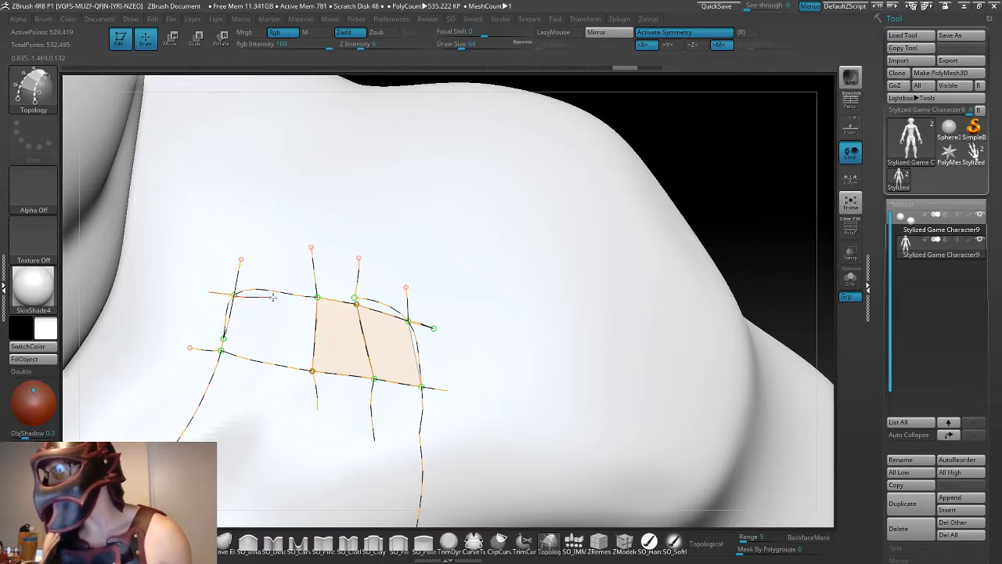
pyautogui.moveTo(318, 296); pyautogui.dragTo(335, 301)
pyautogui.hotkey('ctrl', 'z')
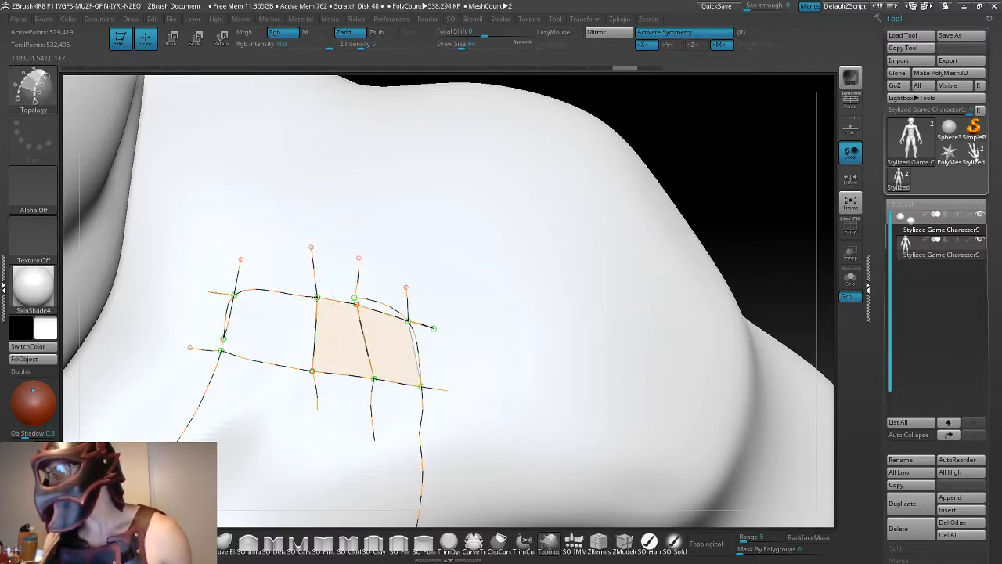
pyautogui.moveTo(243, 295); pyautogui.dragTo(235, 294)
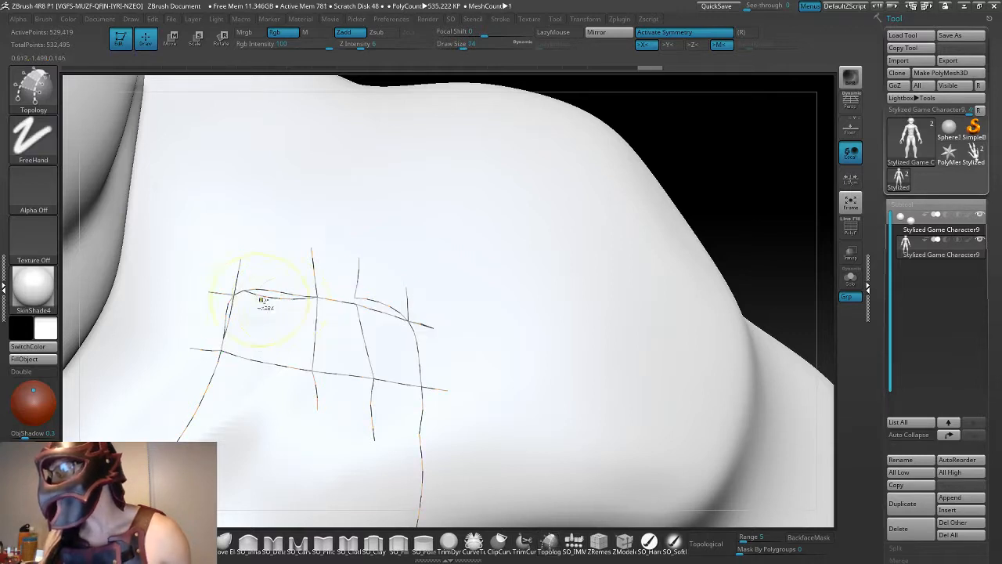
pyautogui.hotkey('ctrl', 'z')
pyautogui.moveTo(317, 297); pyautogui.dragTo(302, 297)
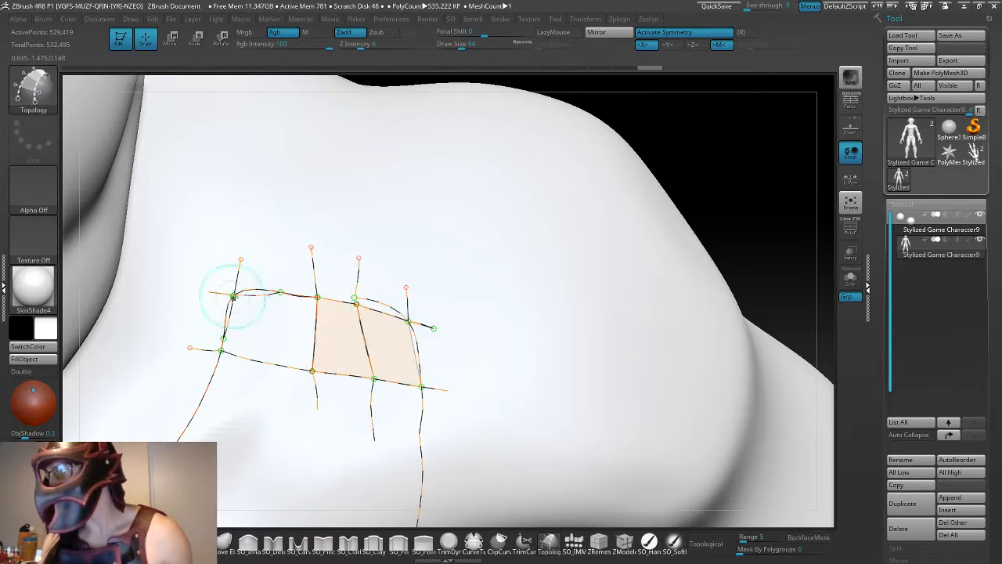
pyautogui.hotkey('ctrl', 'z')
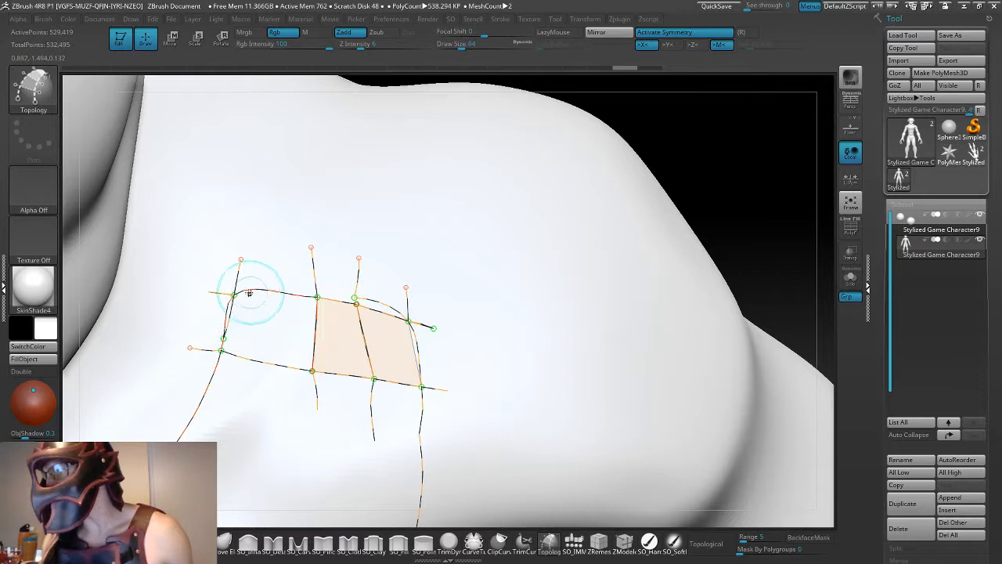
# - Delete the bulging inner segment of the shoulder-edge curve and redraw it straight from the inner corner to the first divider
pyautogui.moveTo(235, 295); pyautogui.dragTo(241, 293)
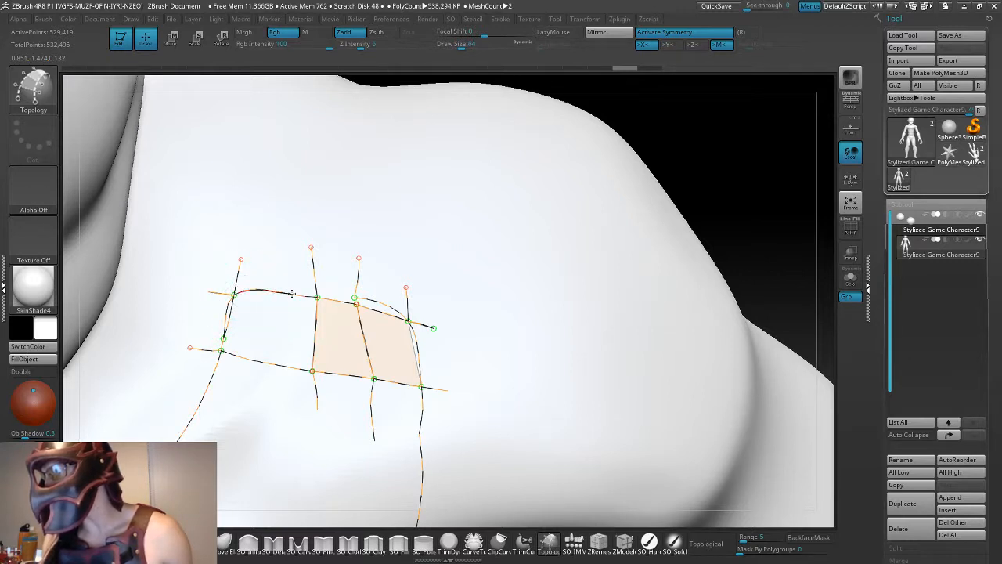
pyautogui.moveTo(310, 297); pyautogui.dragTo(317, 297)
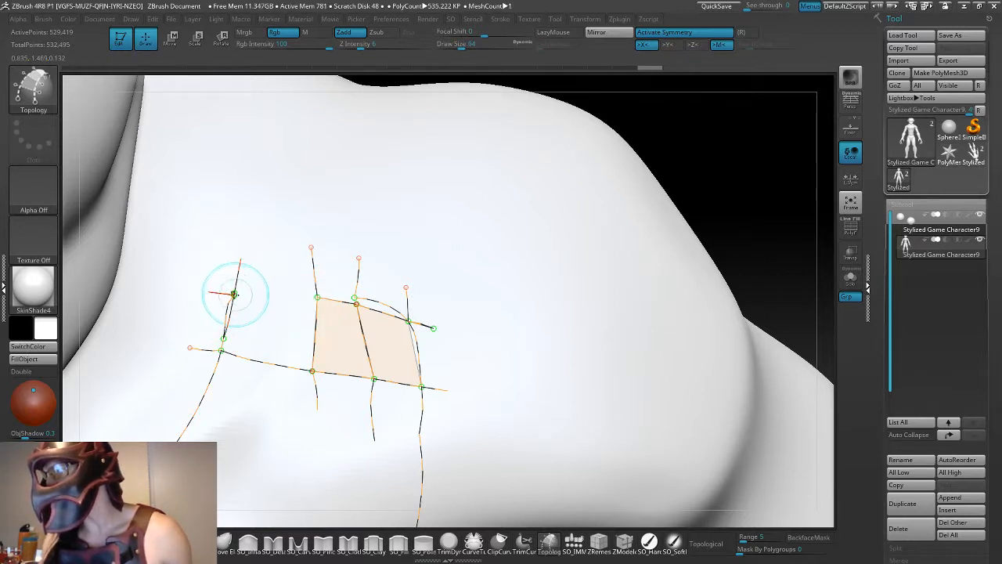
pyautogui.moveTo(316, 297); pyautogui.dragTo(317, 297)
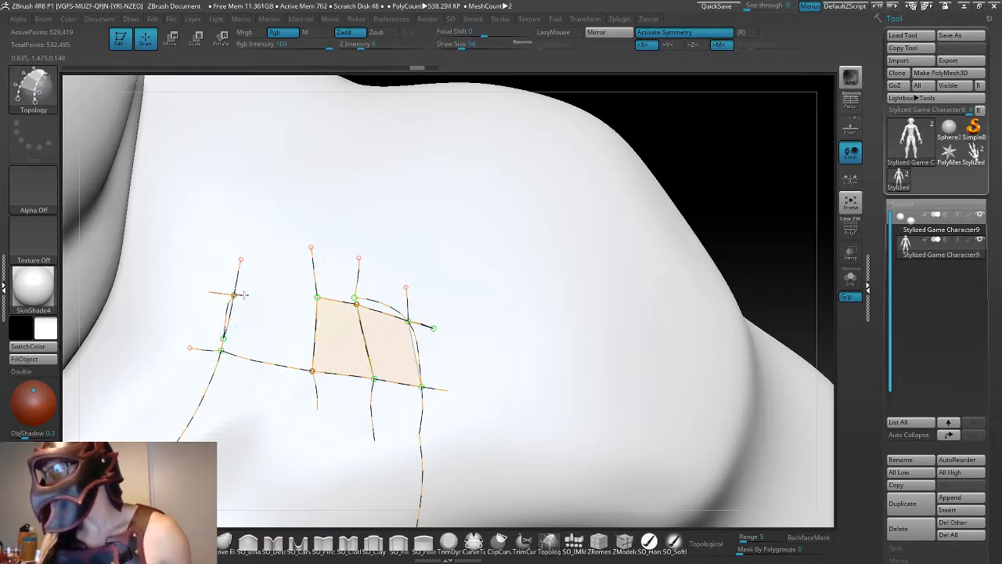
pyautogui.moveTo(317, 298); pyautogui.dragTo(317, 297)
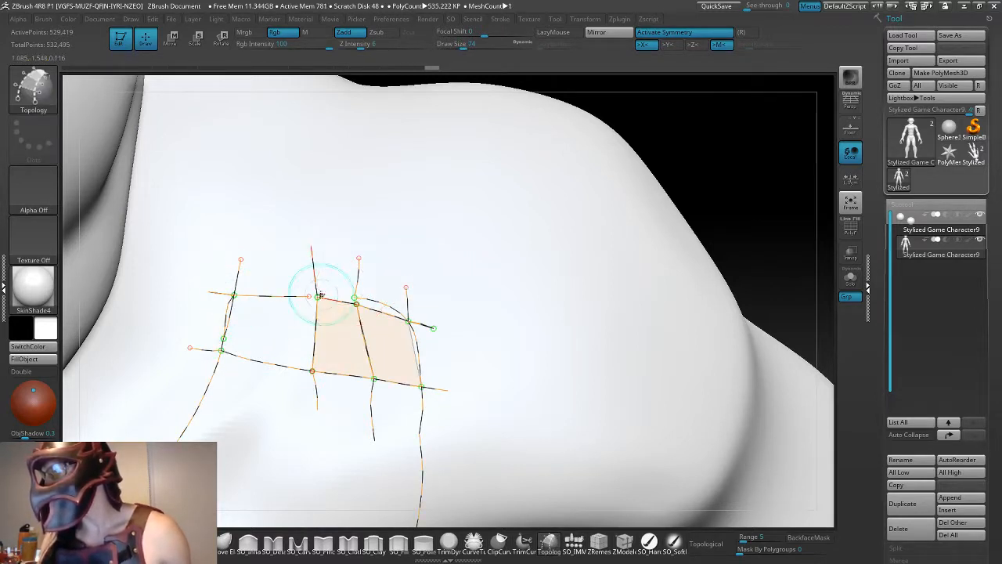
pyautogui.hotkey('ctrl', 'z')
pyautogui.moveTo(234, 294); pyautogui.dragTo(254, 296)
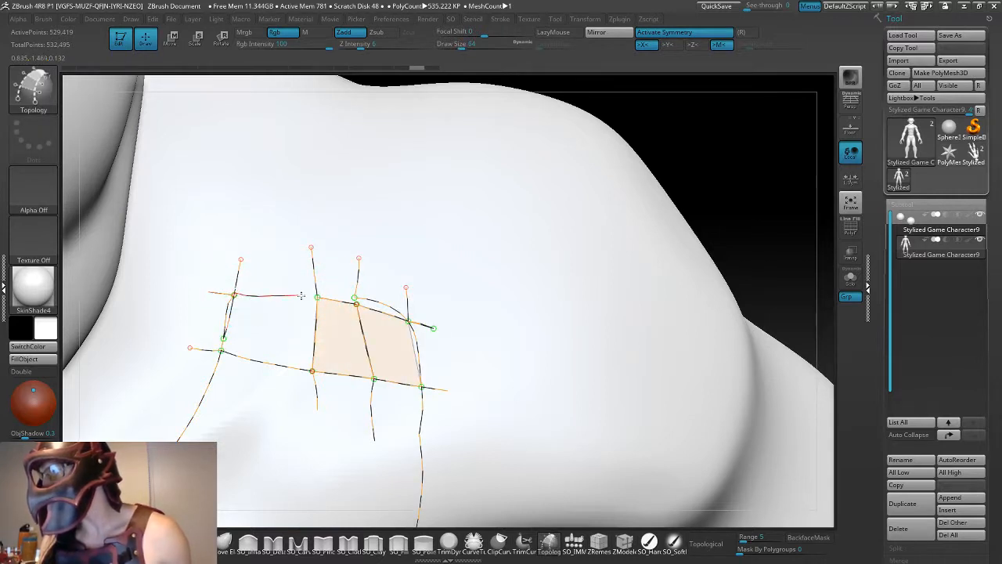
pyautogui.moveTo(318, 297); pyautogui.dragTo(318, 296)
pyautogui.hotkey('ctrl', 'z')
pyautogui.moveTo(234, 295); pyautogui.dragTo(236, 295)
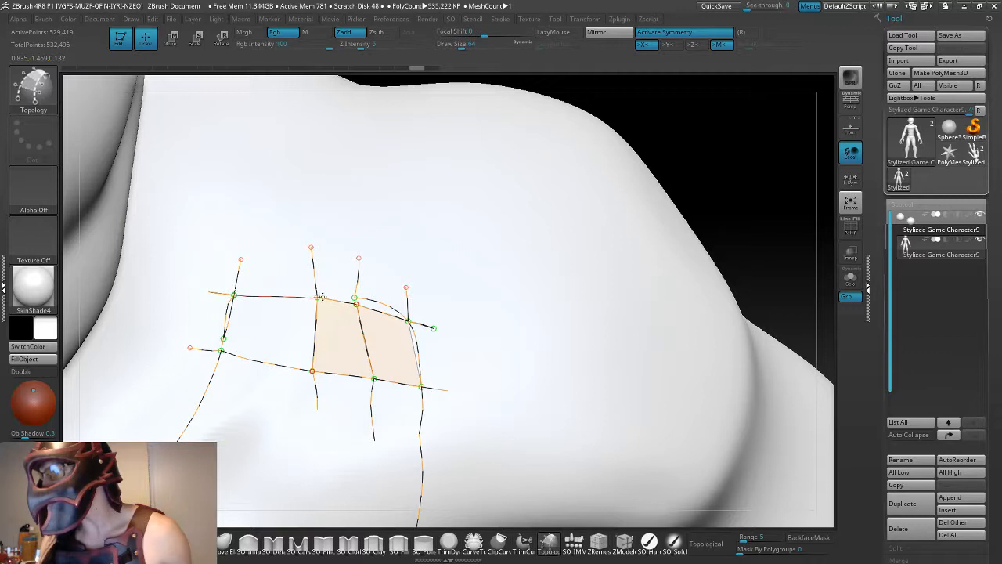
pyautogui.moveTo(322, 296); pyautogui.dragTo(321, 295)
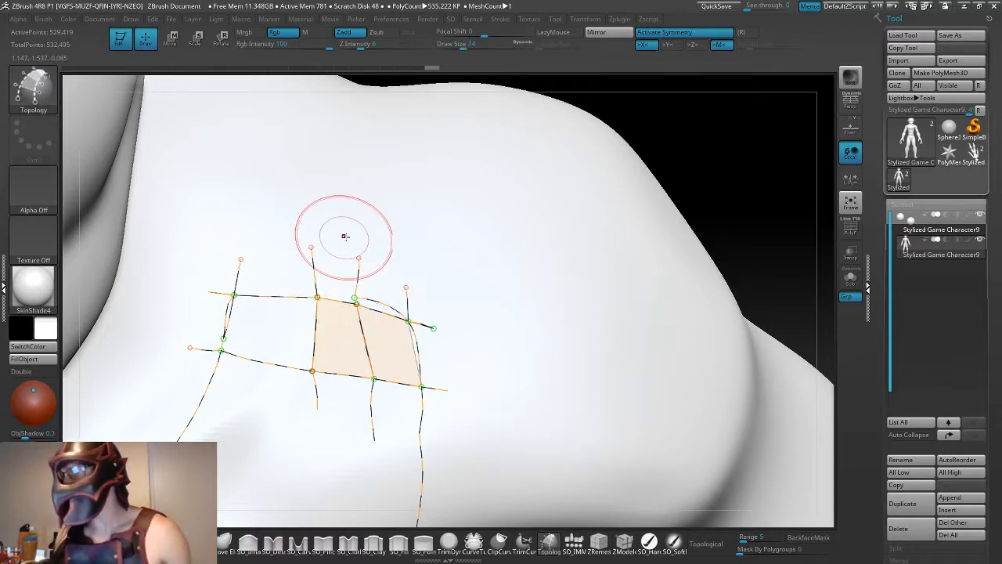
# - Replace the doubled curves at the strap's inner end with one curve joining the shoulder-edge and cross-curve corners
pyautogui.press('[')
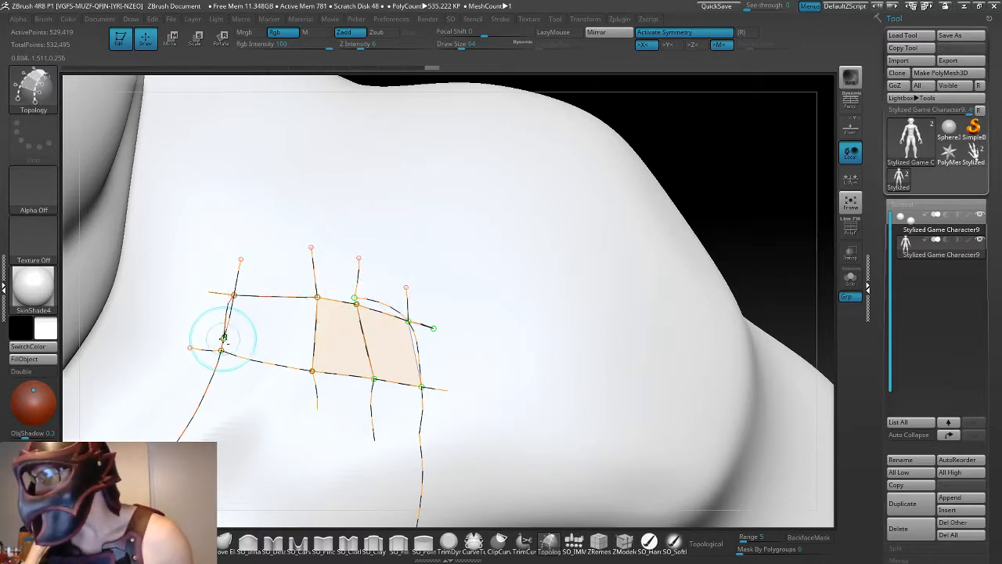
pyautogui.keyDown('alt'); pyautogui.moveTo(222, 337); pyautogui.dragTo(228, 301); pyautogui.keyUp('alt')
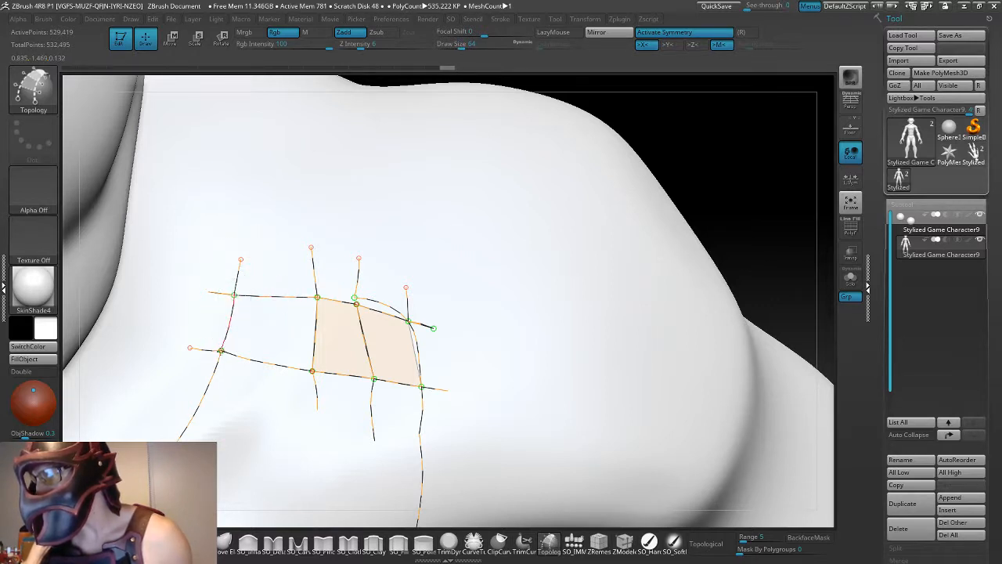
pyautogui.moveTo(221, 351); pyautogui.dragTo(221, 352)
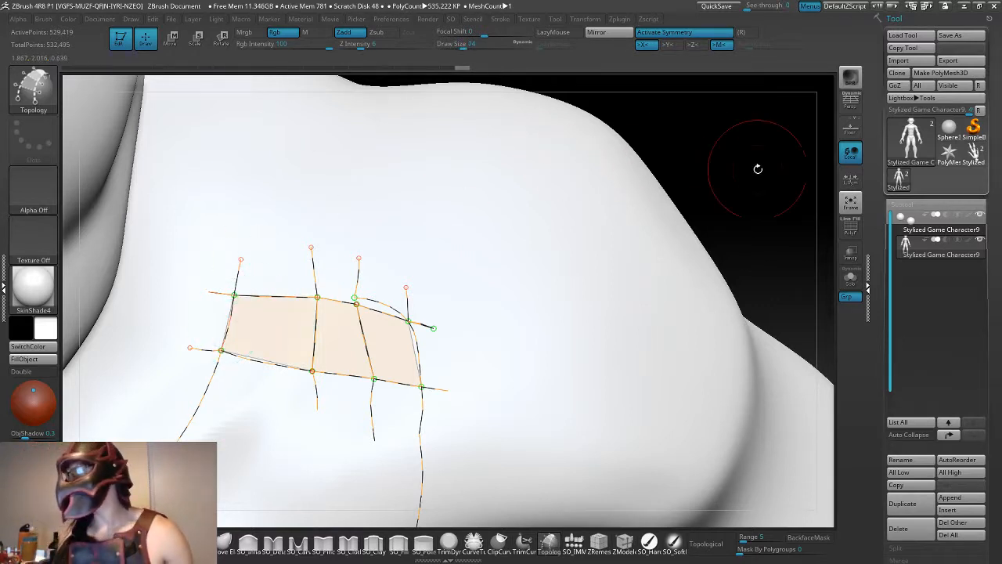
pyautogui.moveTo(788, 223)
pyautogui.mouseDown()
pyautogui.moveTo(690, 226)
pyautogui.moveTo(670, 196)
pyautogui.moveTo(588, 338)
pyautogui.moveTo(394, 336)
pyautogui.moveTo(441, 386)
pyautogui.moveTo(436, 397)
pyautogui.mouseUp()
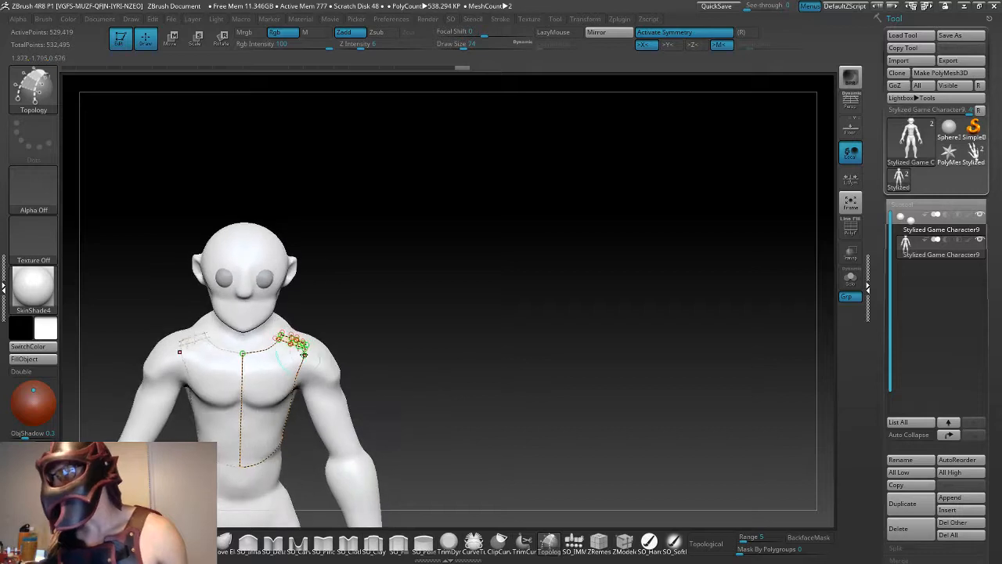
# - Draw a second cross curve just below the strap, from the neckline curve to the armhole curve
pyautogui.click(332, 376)
pyautogui.keyDown('alt'); pyautogui.moveTo(401, 364); pyautogui.dragTo(401, 427); pyautogui.keyUp('alt')
pyautogui.moveTo(386, 353)
pyautogui.keyDown('alt'); pyautogui.mouseDown()
pyautogui.moveTo(496, 322)
pyautogui.moveTo(462, 316)
pyautogui.moveTo(467, 300)
pyautogui.mouseUp(); pyautogui.keyUp('alt')
pyautogui.hotkey('ctrl', 'z')
pyautogui.moveTo(488, 255); pyautogui.dragTo(631, 282)
pyautogui.keyDown('alt'); pyautogui.moveTo(598, 228); pyautogui.dragTo(609, 274); pyautogui.keyUp('alt')
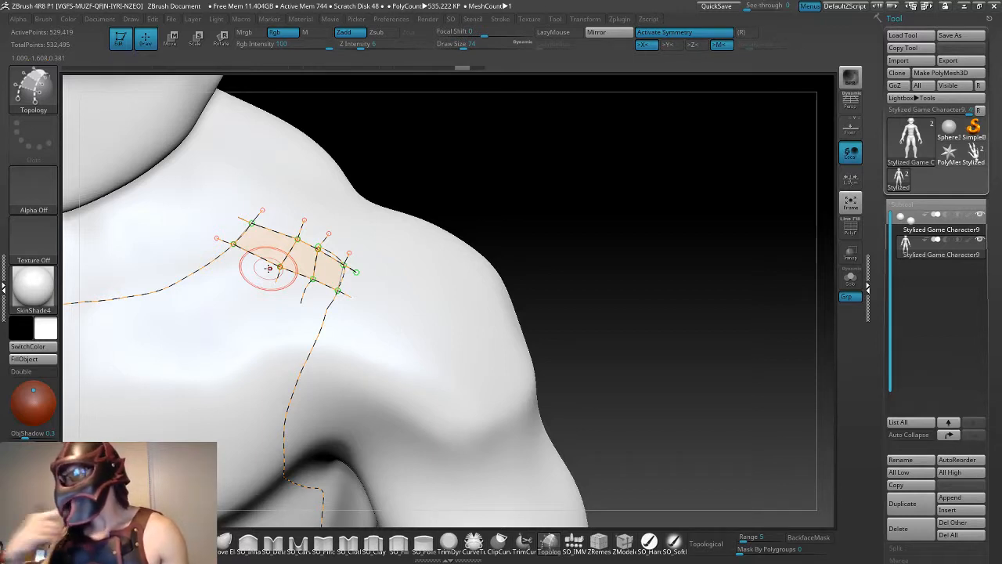
pyautogui.moveTo(197, 257); pyautogui.dragTo(223, 270)
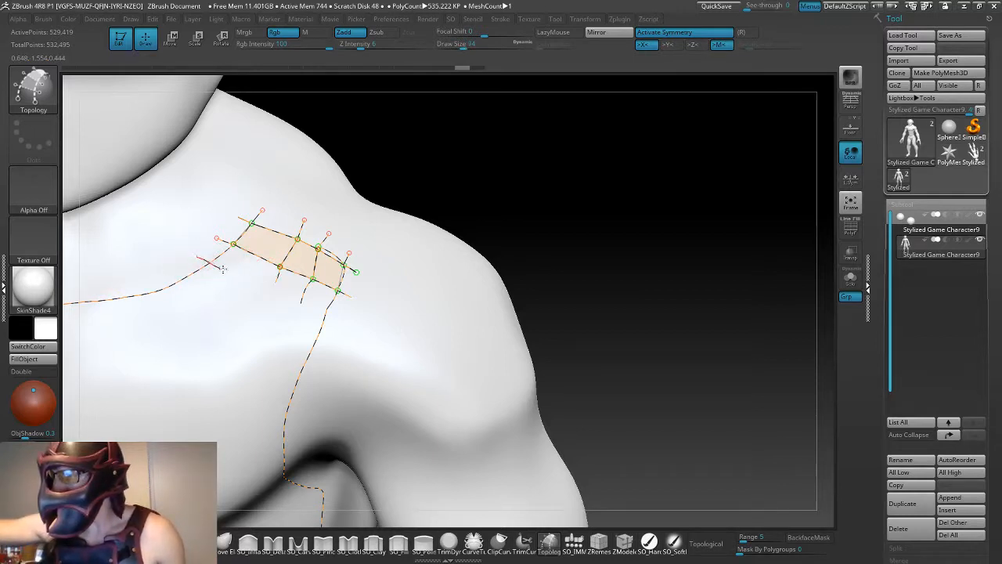
pyautogui.moveTo(345, 337); pyautogui.dragTo(344, 337)
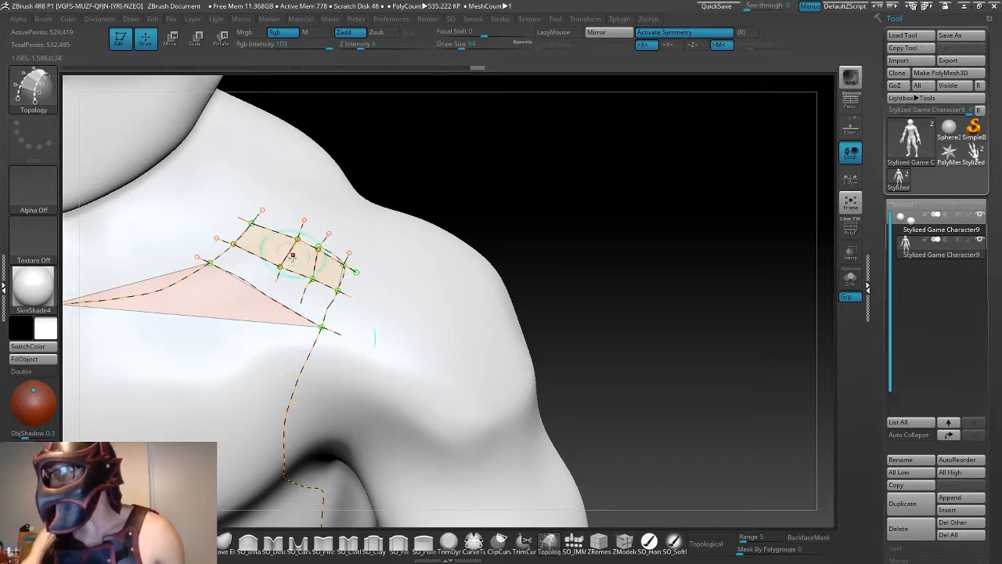
# - Extend both strap dividers down to the new cross curve to form a second row of three four-sided faces
pyautogui.moveTo(603, 300)
pyautogui.keyDown('alt'); pyautogui.mouseDown()
pyautogui.moveTo(530, 301)
pyautogui.moveTo(601, 301)
pyautogui.mouseUp(); pyautogui.keyUp('alt')
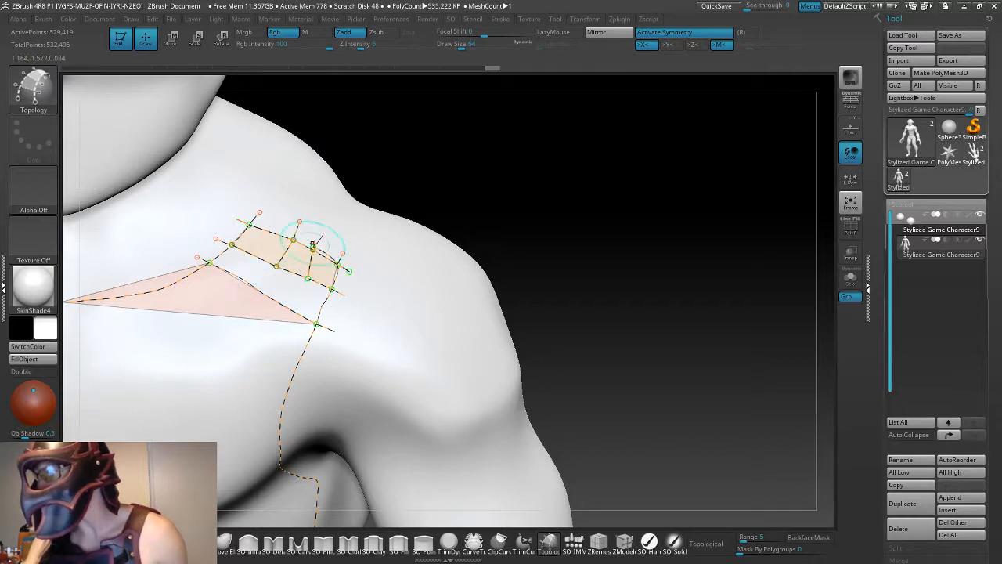
pyautogui.moveTo(569, 290); pyautogui.dragTo(577, 308)
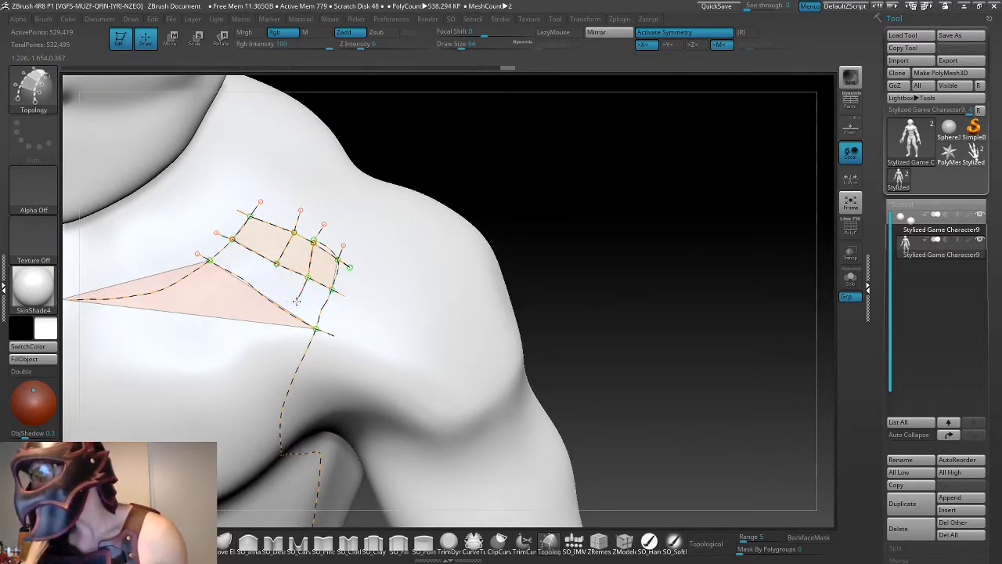
pyautogui.click(291, 313)
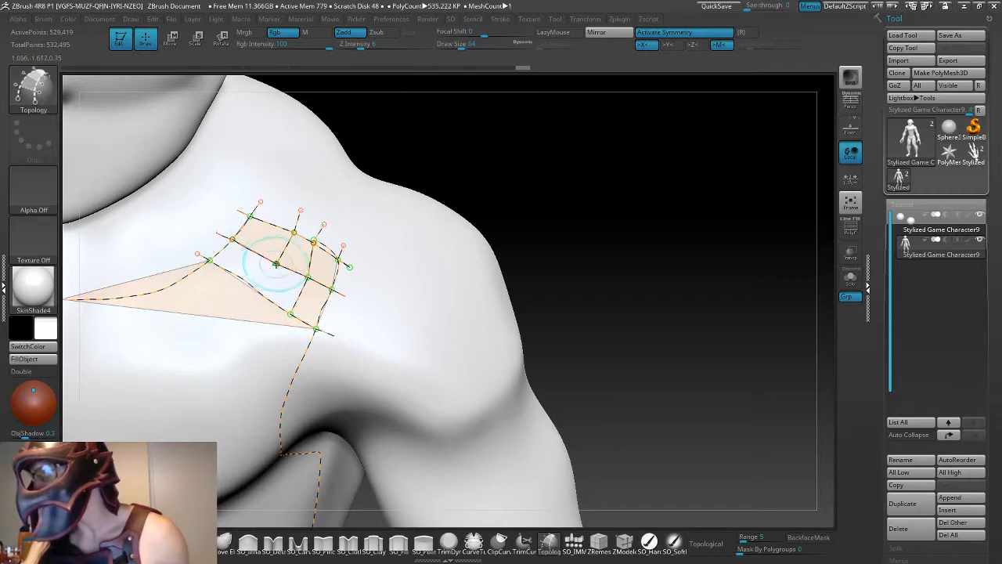
pyautogui.moveTo(256, 290); pyautogui.dragTo(255, 292)
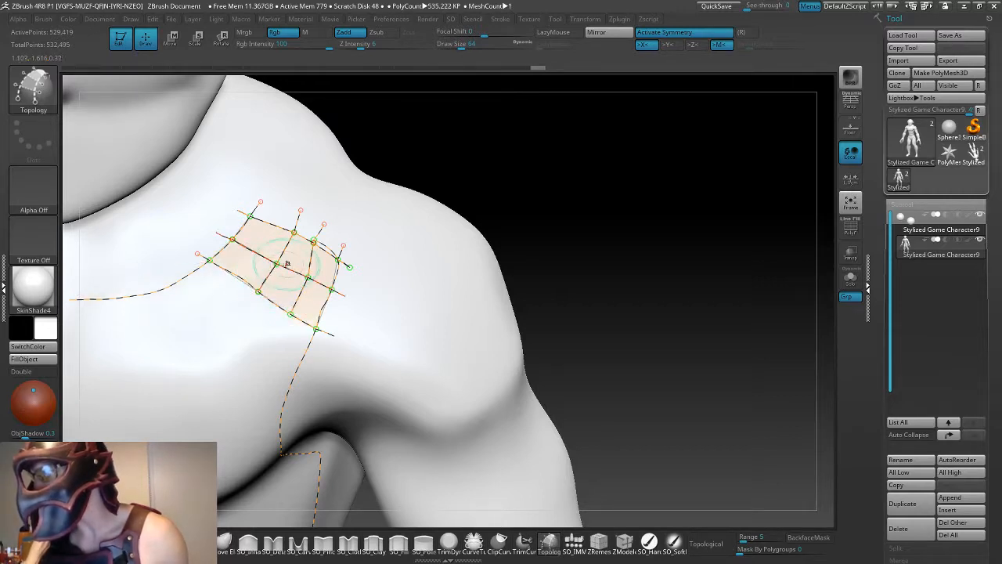
# - Draw a long curve from the outer divider down the chest beside the armhole curve, and preview the mesh
pyautogui.keyDown('alt'); pyautogui.moveTo(613, 319); pyautogui.dragTo(586, 308); pyautogui.keyUp('alt')
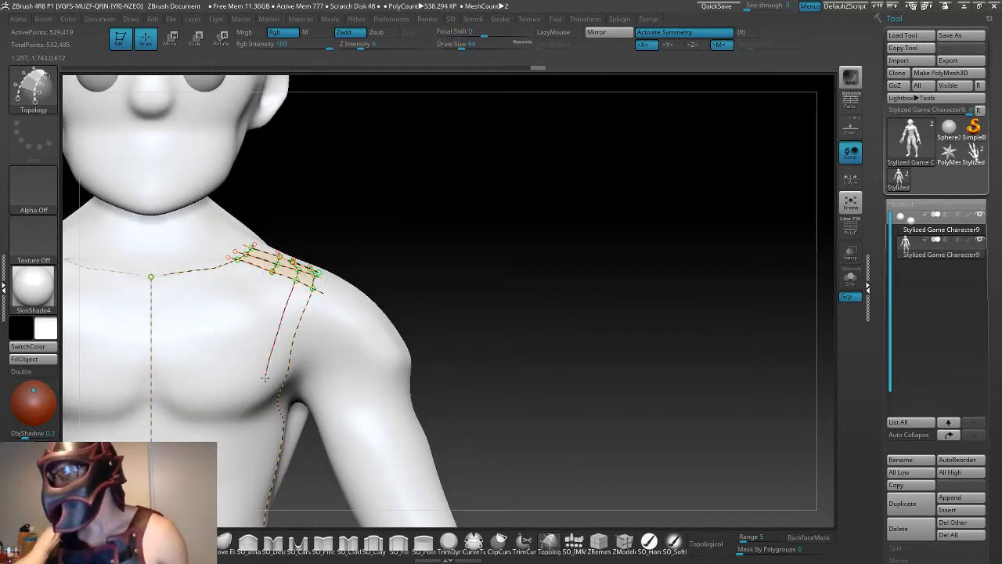
pyautogui.click(269, 405)
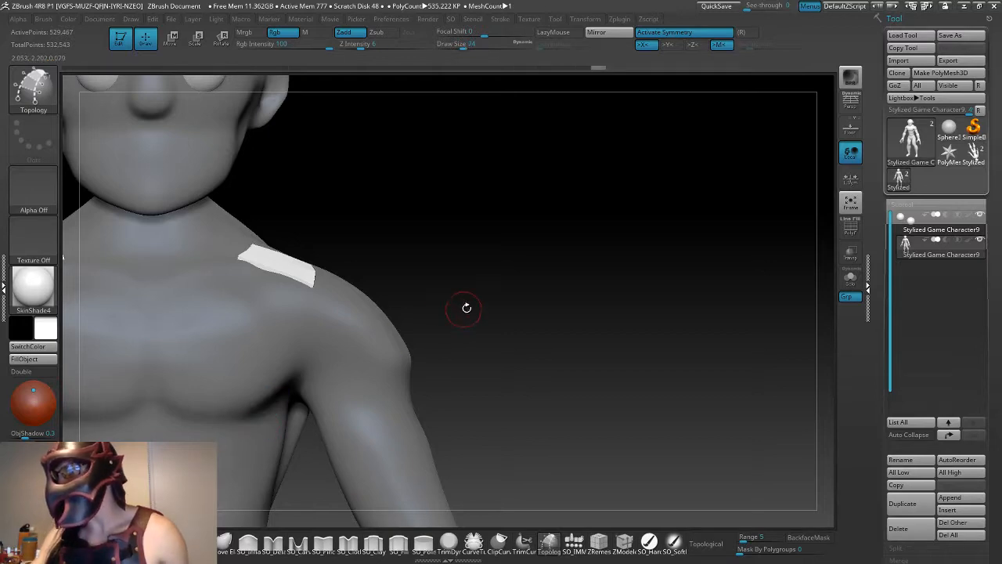
pyautogui.hotkey('ctrl', 'z')
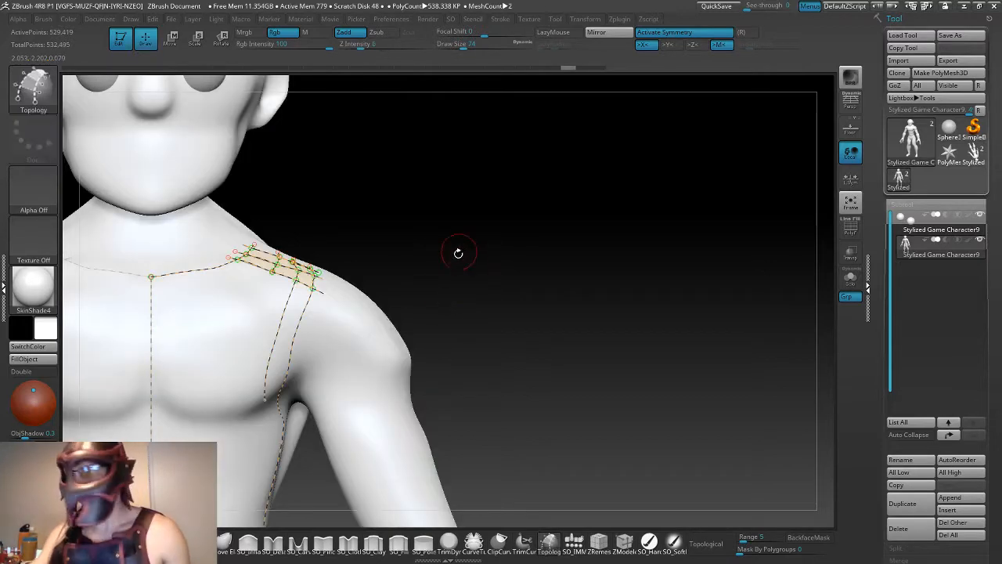
pyautogui.moveTo(459, 253)
pyautogui.mouseDown()
pyautogui.moveTo(436, 261)
pyautogui.moveTo(437, 291)
pyautogui.mouseUp()
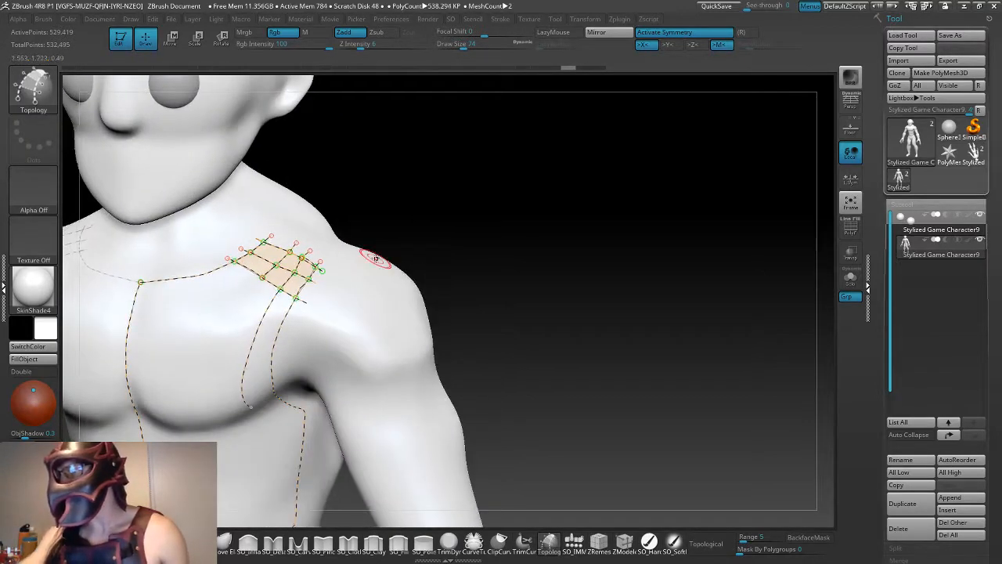
# - Draw a long curve from the inner divider down to the underside of the pectoral, undoing the first try and redrawing it
pyautogui.moveTo(427, 240)
pyautogui.mouseDown()
pyautogui.moveTo(463, 243)
pyautogui.moveTo(438, 242)
pyautogui.mouseUp()
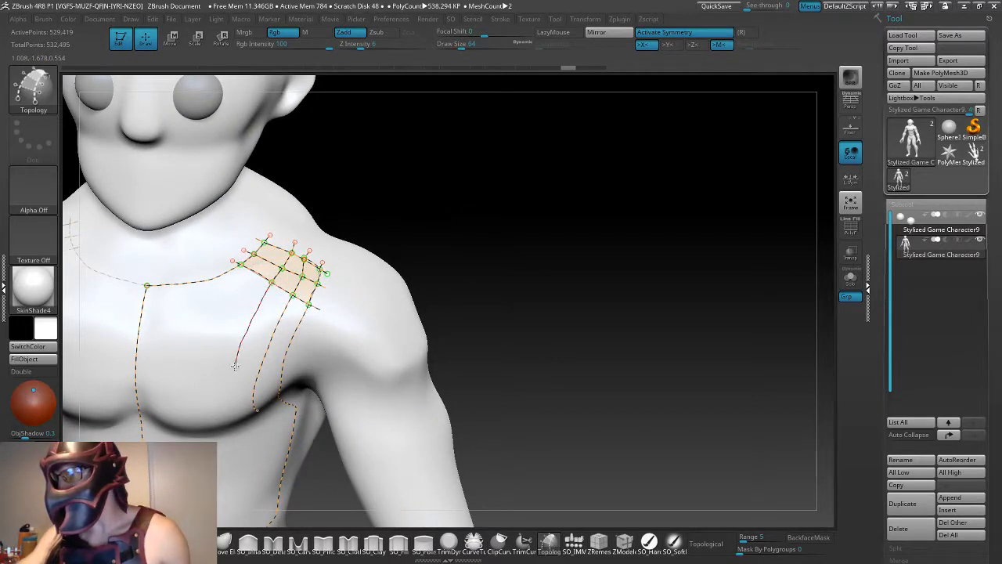
pyautogui.moveTo(529, 341)
pyautogui.mouseDown()
pyautogui.moveTo(510, 315)
pyautogui.moveTo(509, 329)
pyautogui.moveTo(524, 328)
pyautogui.mouseUp()
pyautogui.hotkey('ctrl', 'z')
pyautogui.hotkey('ctrl', 'z')
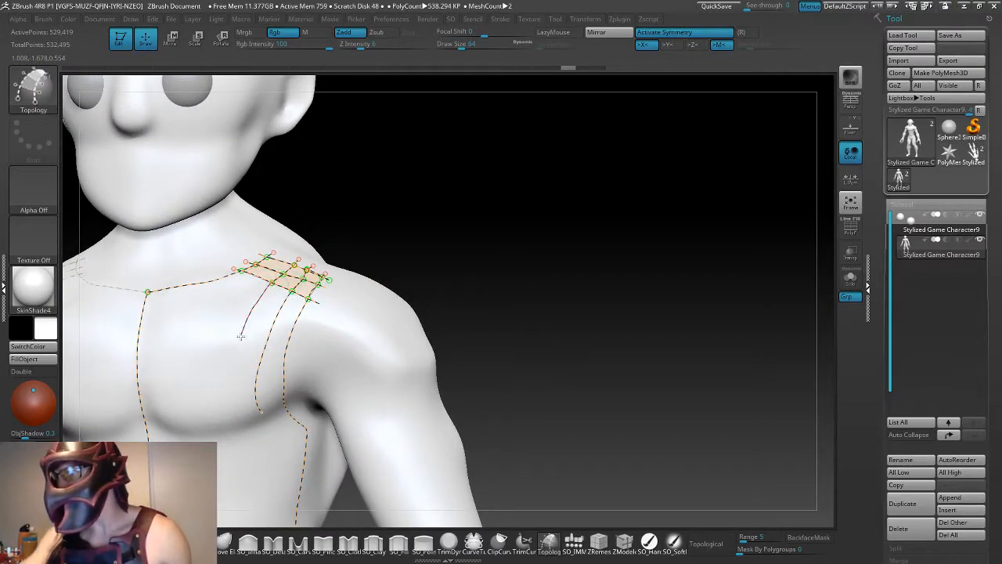
pyautogui.moveTo(234, 403); pyautogui.dragTo(242, 426)
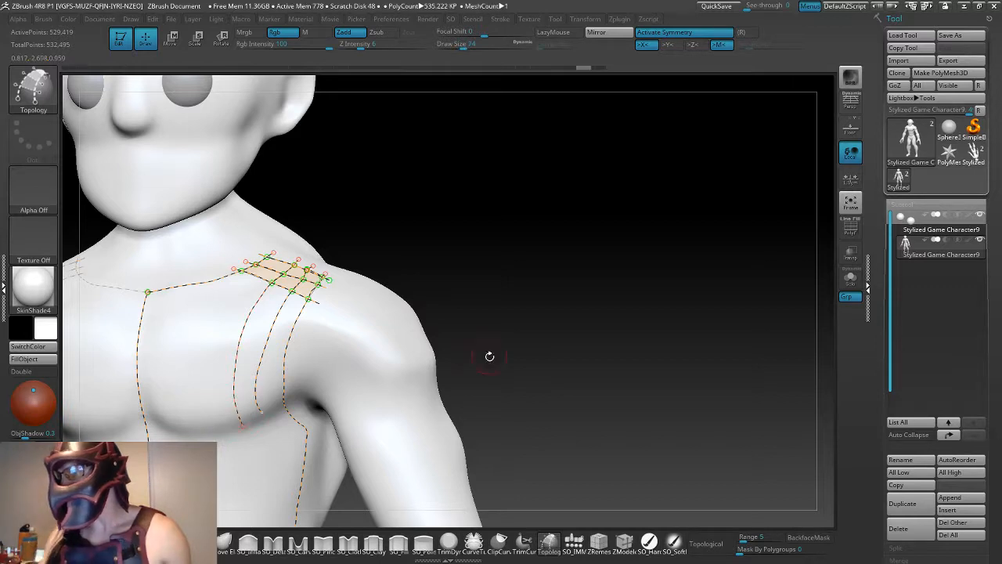
# - Draw two more cross curves across the upper chest from the neckline curve to the armhole curve, and preview the mesh
pyautogui.moveTo(490, 356); pyautogui.dragTo(466, 336)
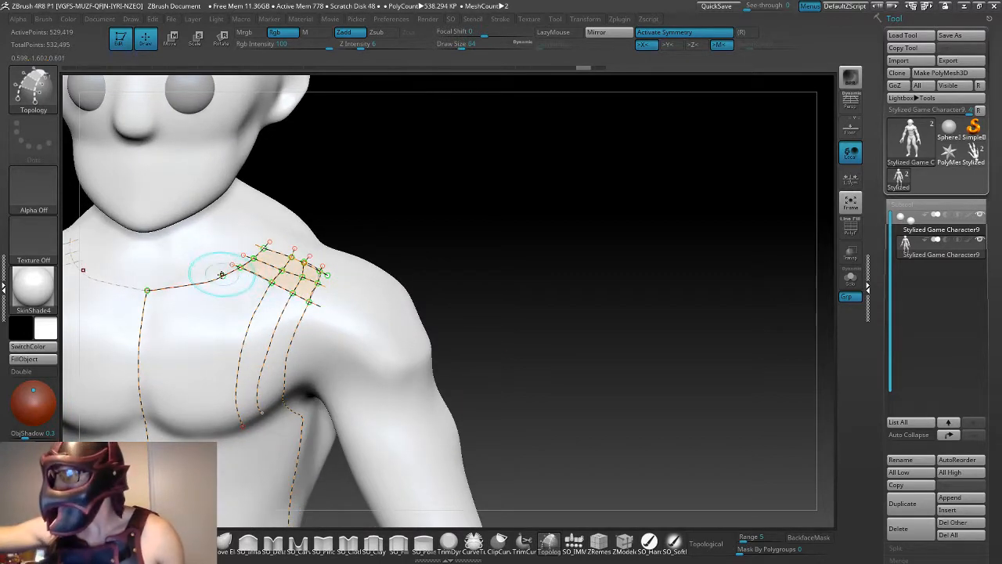
pyautogui.moveTo(280, 311); pyautogui.dragTo(317, 329)
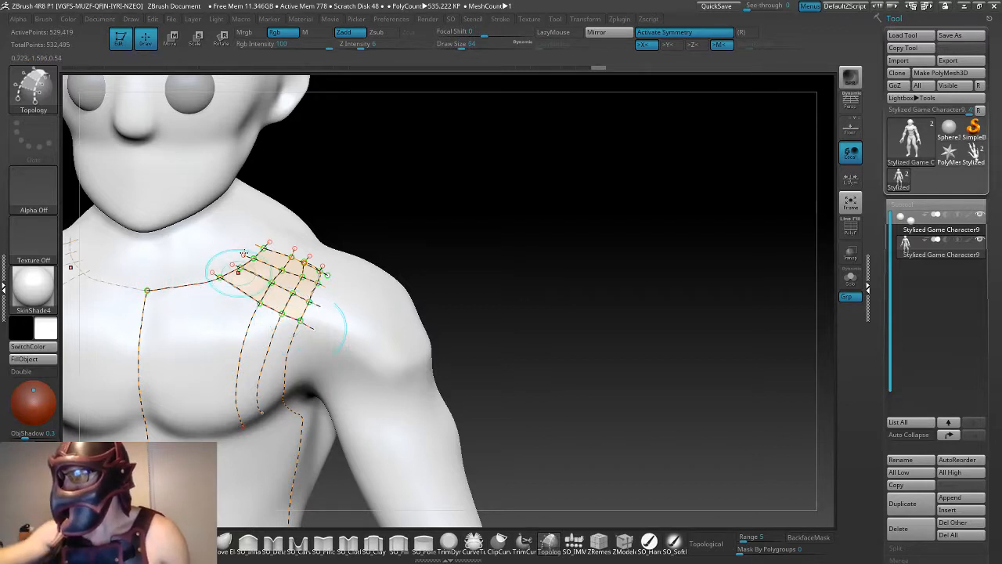
pyautogui.moveTo(186, 278); pyautogui.dragTo(220, 302)
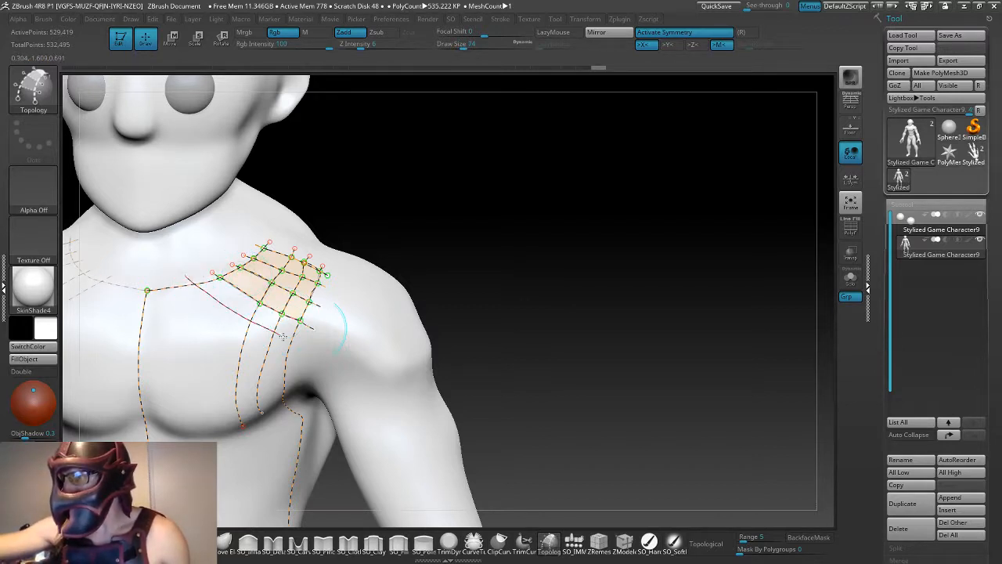
pyautogui.moveTo(284, 335); pyautogui.dragTo(307, 349)
pyautogui.moveTo(369, 321); pyautogui.dragTo(393, 308)
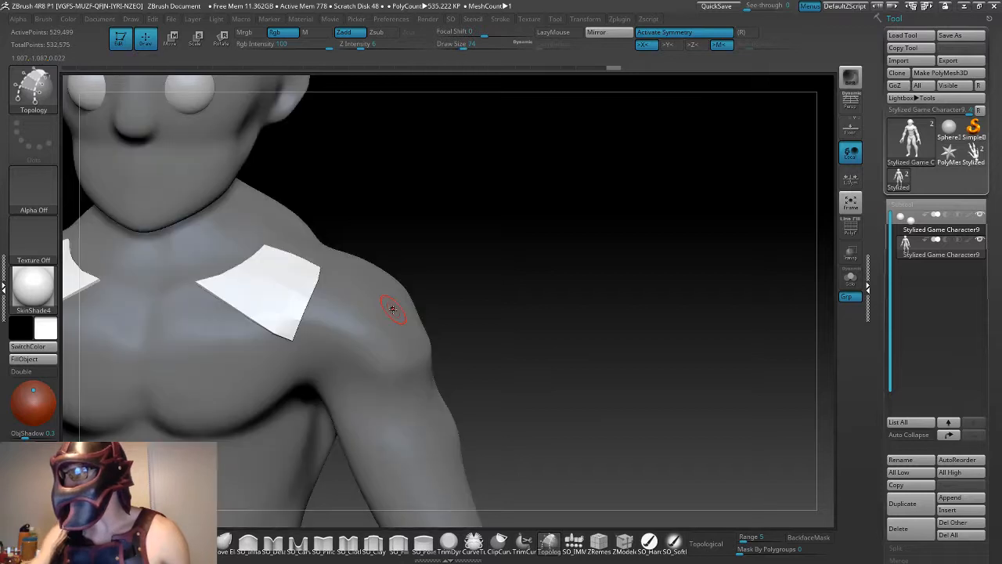
pyautogui.keyDown('alt'); pyautogui.moveTo(502, 309); pyautogui.dragTo(430, 300); pyautogui.keyUp('alt')
pyautogui.hotkey('ctrl', 'z')
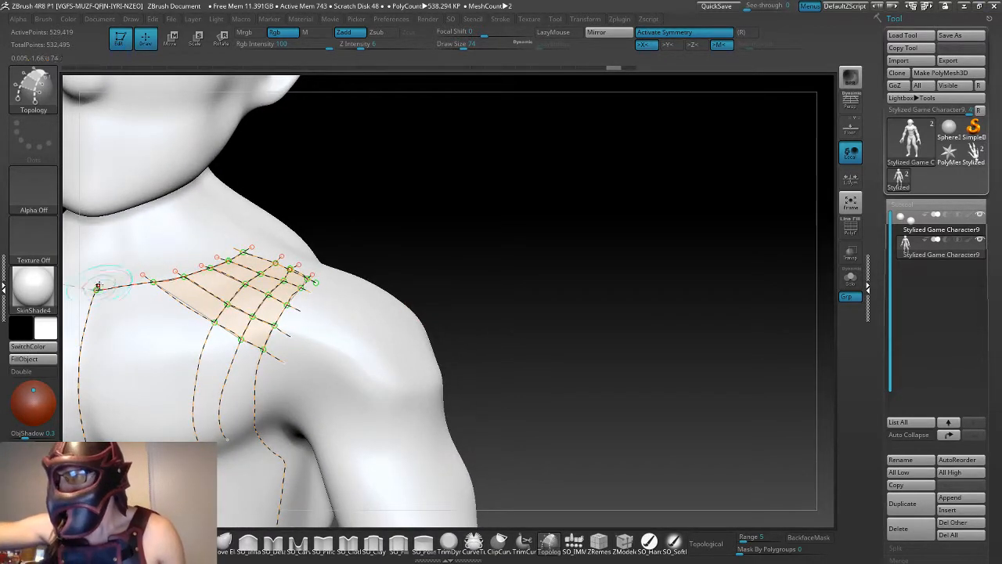
# - Draw a cross curve at draw size 64 from the neckline's centre point across the chest to the armhole curve
pyautogui.press('[')
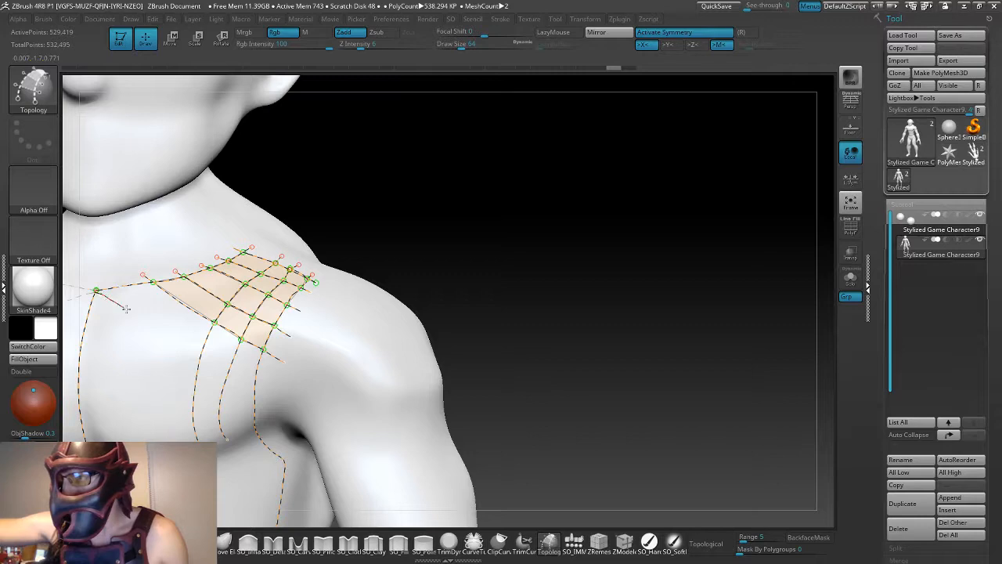
pyautogui.click(267, 384)
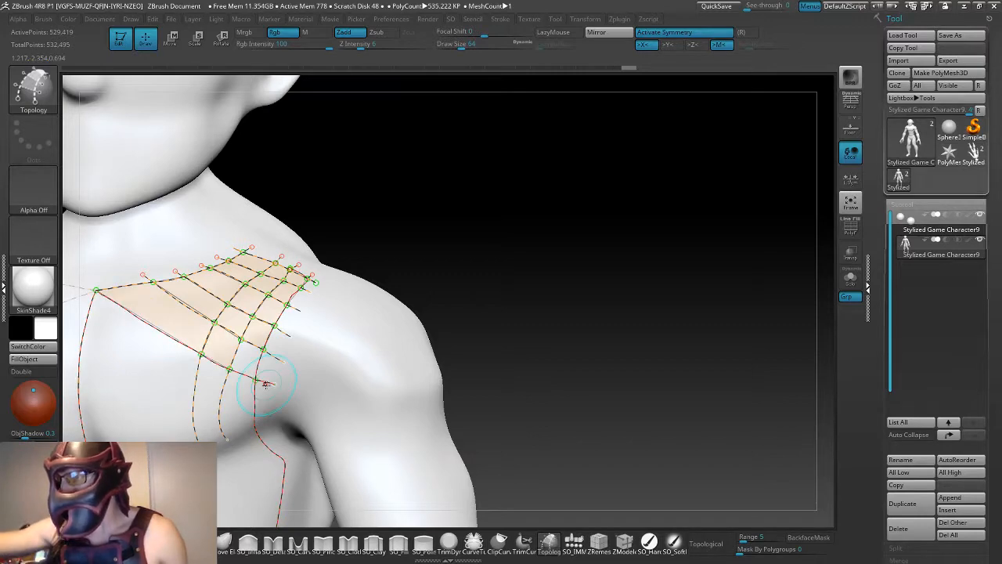
pyautogui.press(']')
# - Preview the mesh and examine the patch's lower outer corner, where the last cross curve meets the armhole curve
pyautogui.moveTo(510, 340)
pyautogui.mouseDown()
pyautogui.moveTo(527, 350)
pyautogui.moveTo(513, 321)
pyautogui.mouseUp()
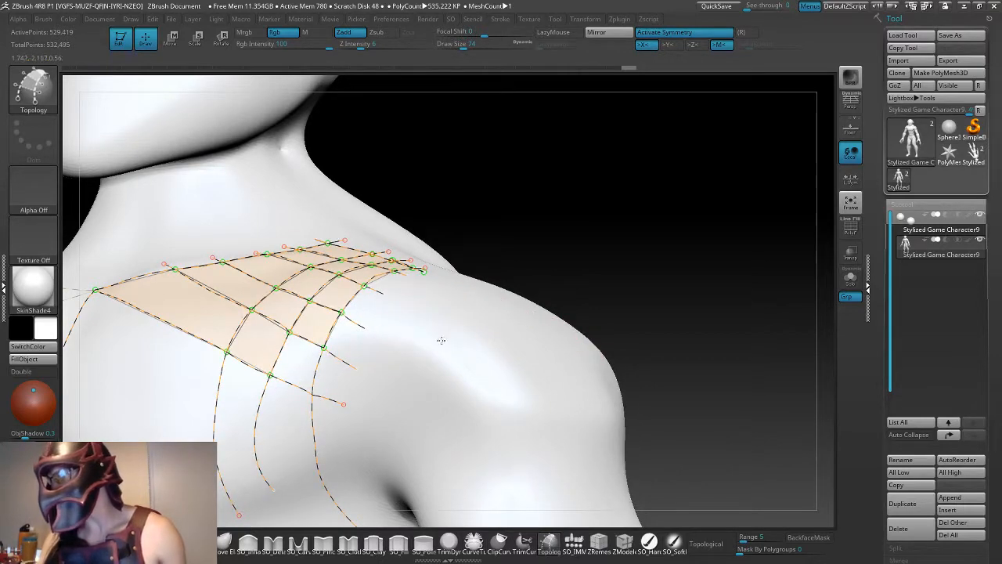
pyautogui.press('a')
pyautogui.press('[')
pyautogui.press('a')
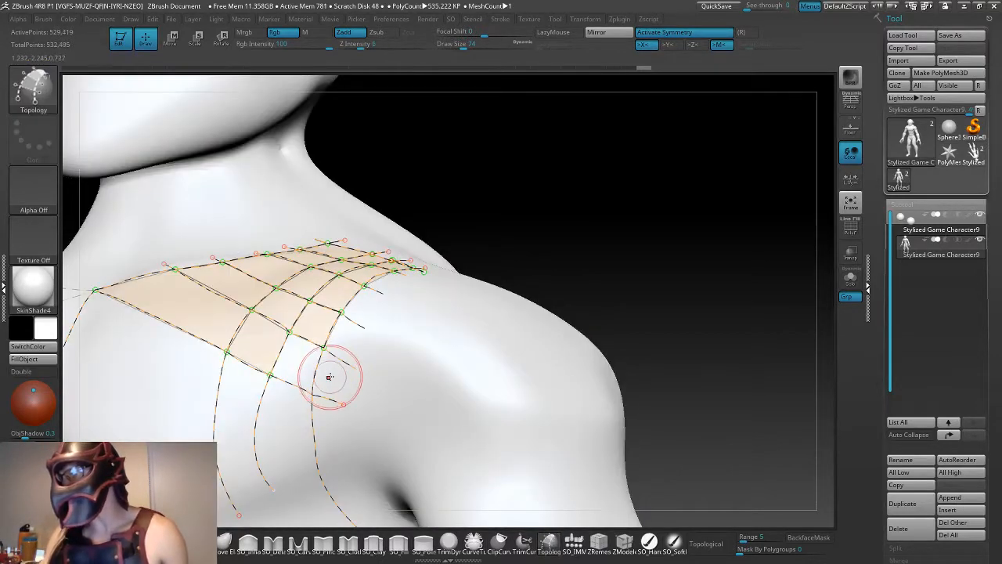
pyautogui.press(']')
pyautogui.press('a')
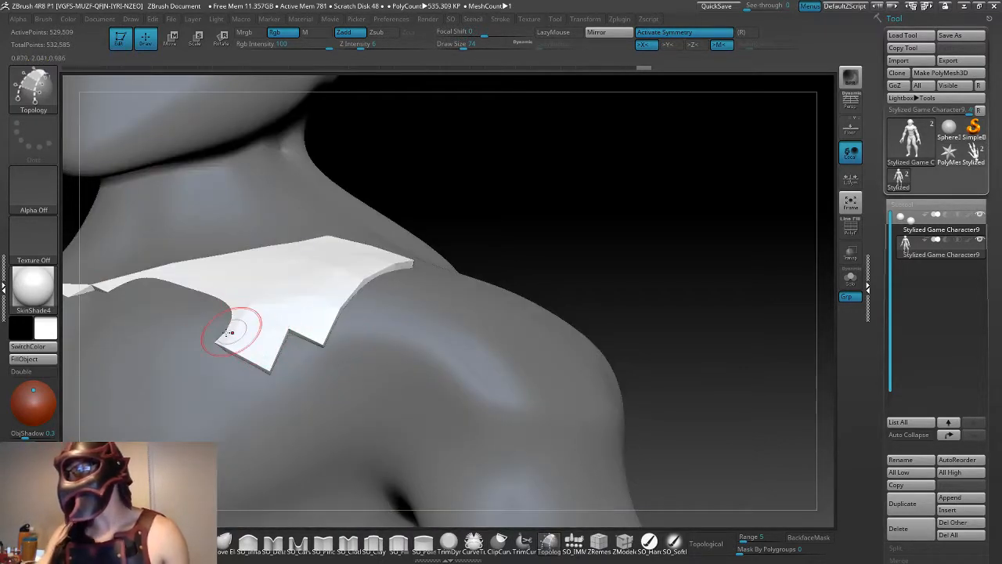
pyautogui.press('a')
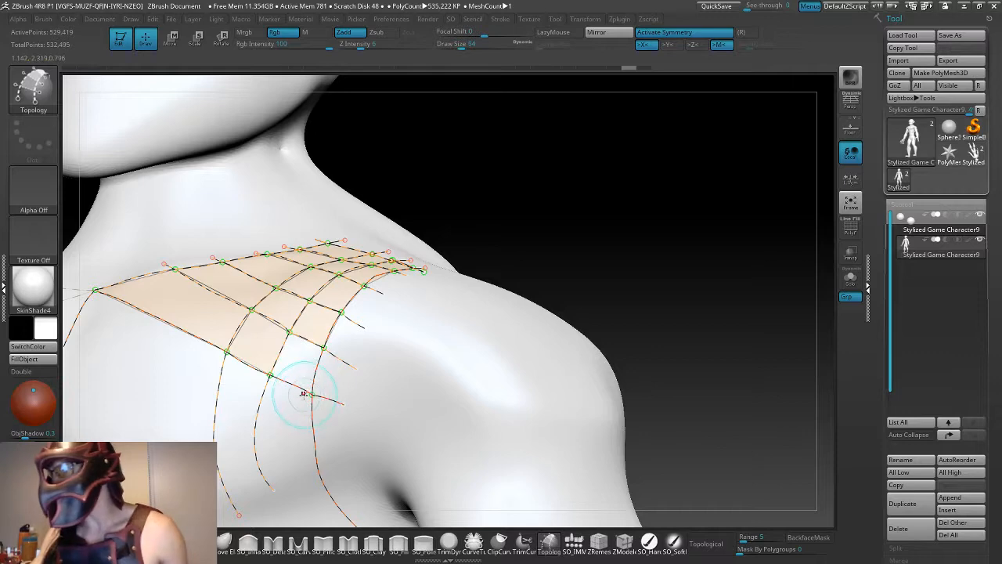
pyautogui.press('a')
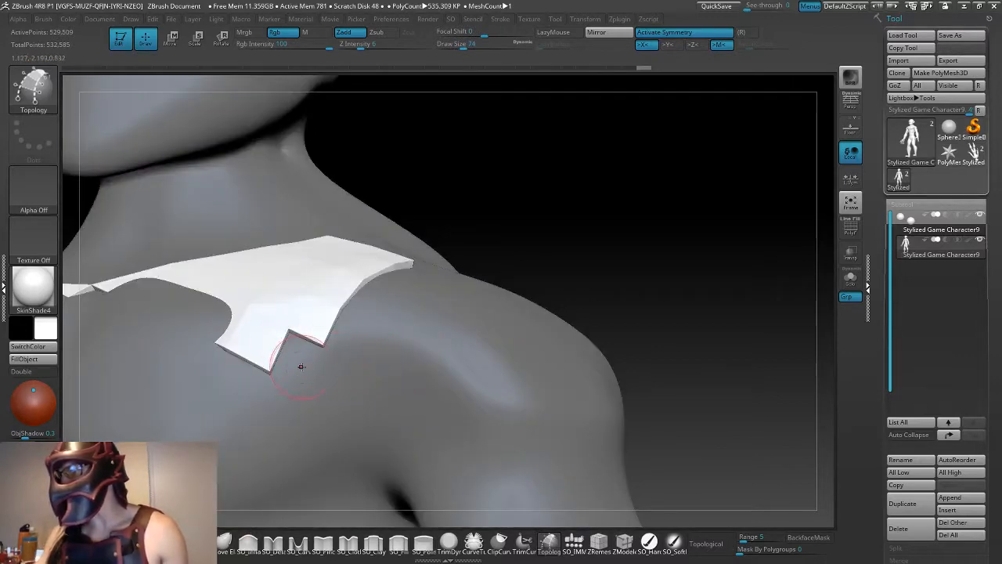
pyautogui.press('a')
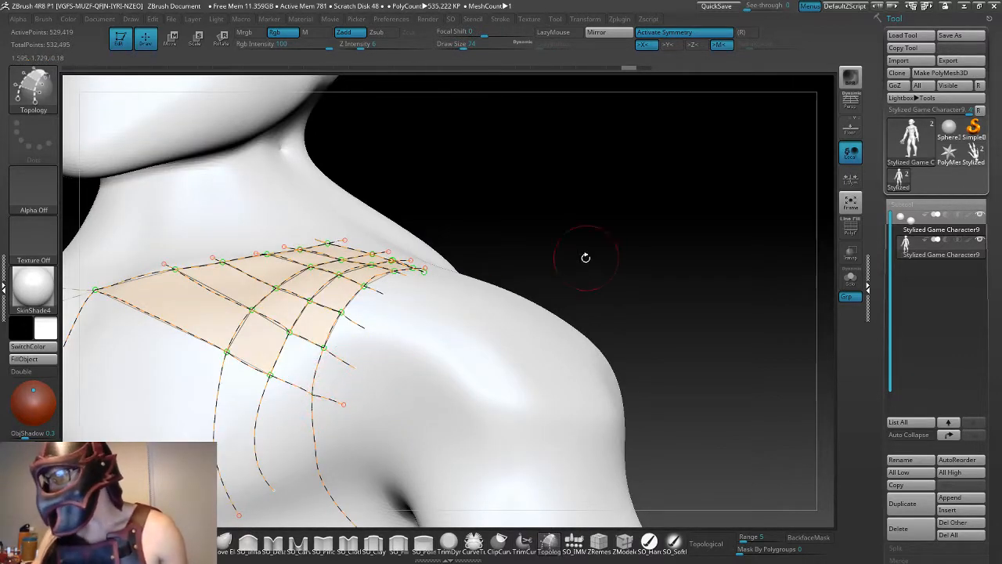
# - Close the lower outer corner face by adding a point on the armhole curve at the last cross curve, and preview the mesh
pyautogui.keyDown('alt'); pyautogui.moveTo(586, 257); pyautogui.dragTo(584, 279); pyautogui.keyUp('alt')
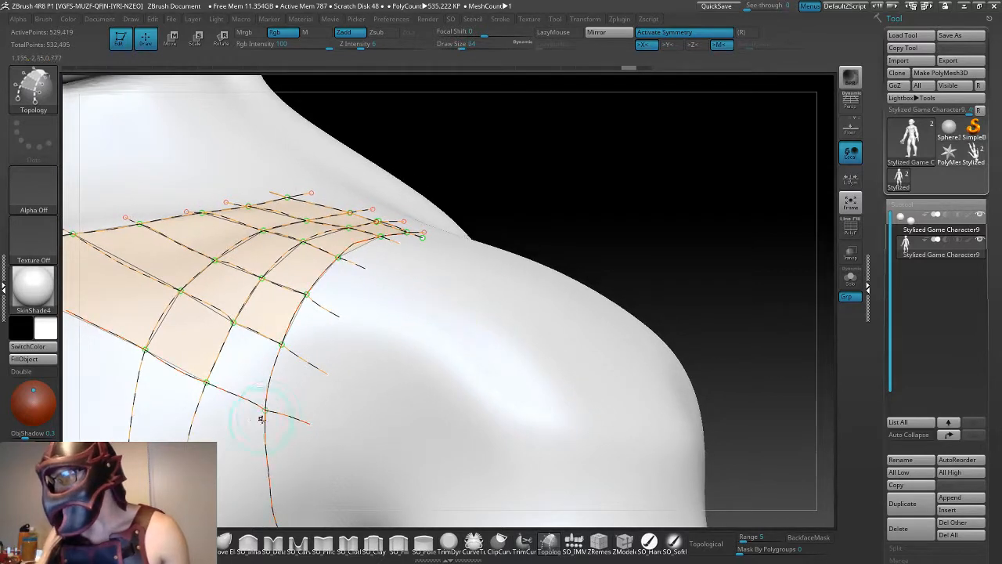
pyautogui.click(266, 418)
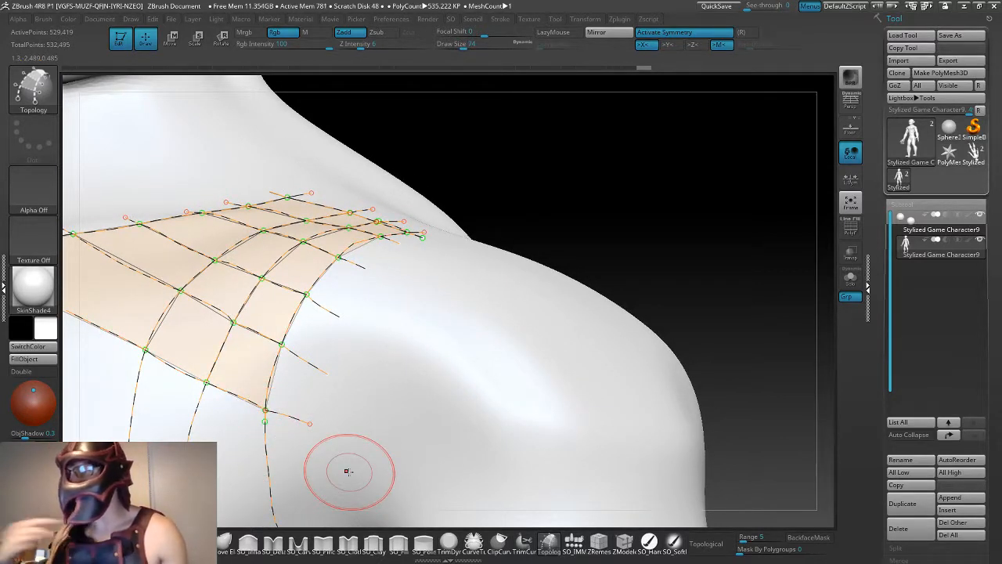
pyautogui.keyDown('alt'); pyautogui.moveTo(503, 228); pyautogui.dragTo(495, 314); pyautogui.keyUp('alt')
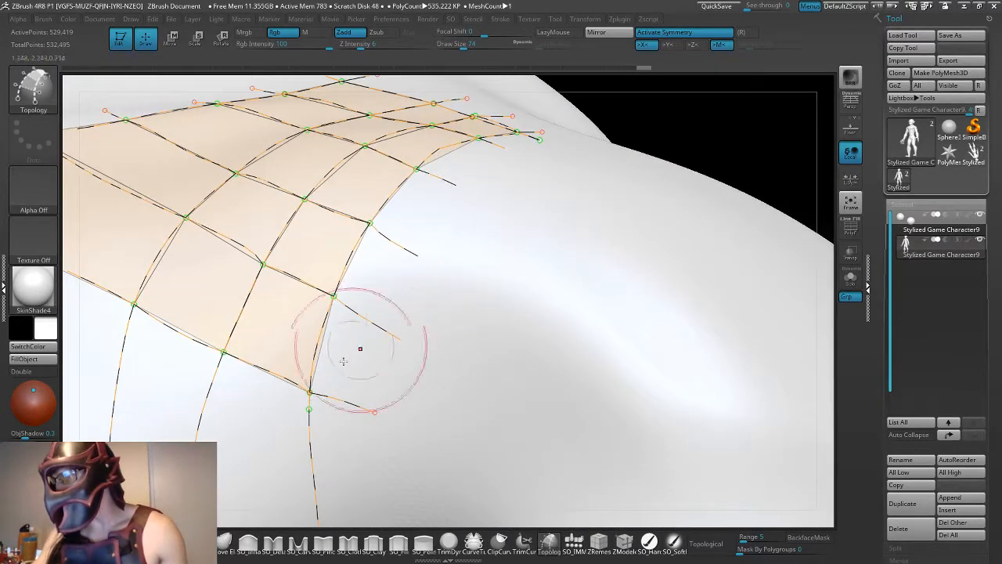
pyautogui.press('a')
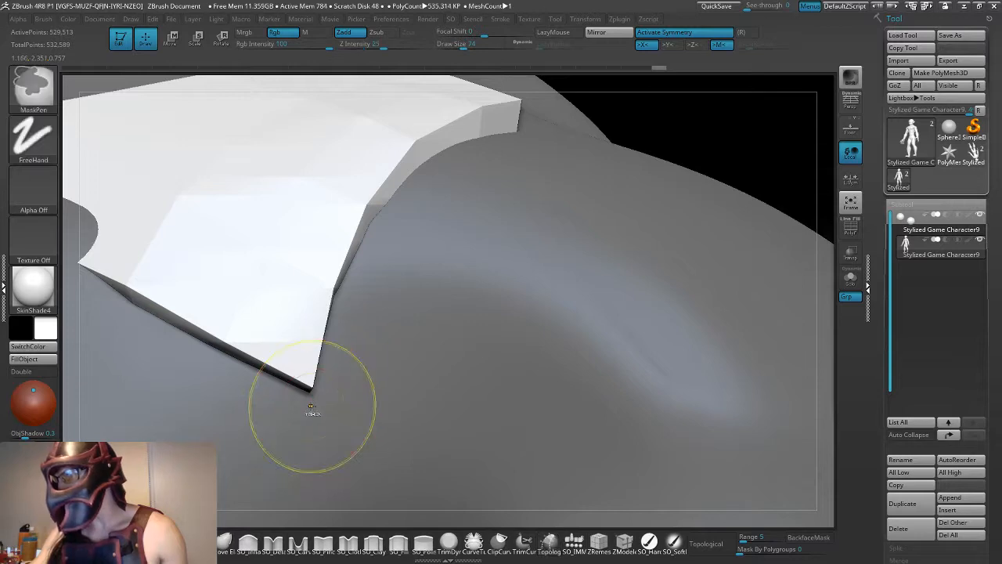
pyautogui.press('a')
pyautogui.press('a')
pyautogui.press('a')
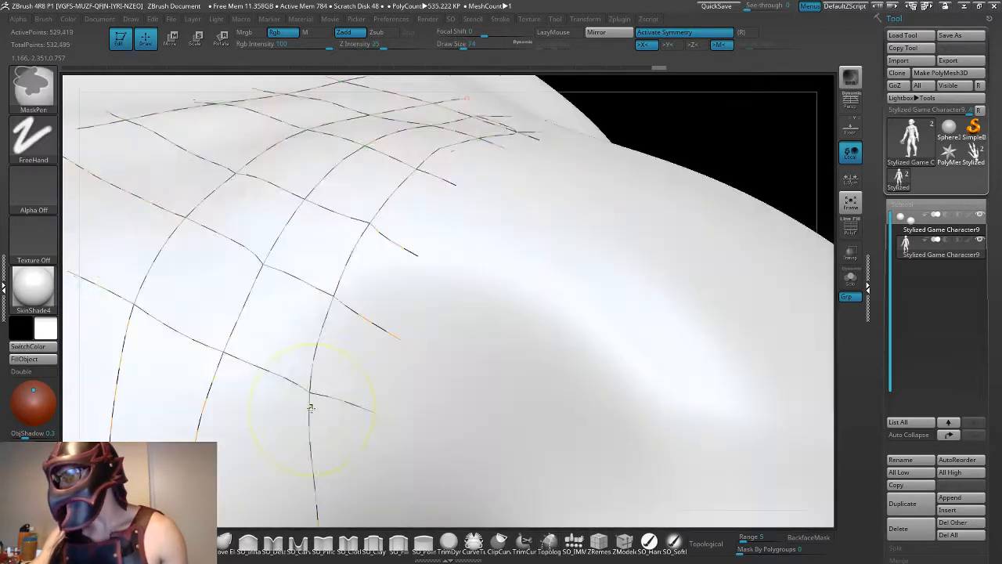
pyautogui.press('a')
pyautogui.press('a')
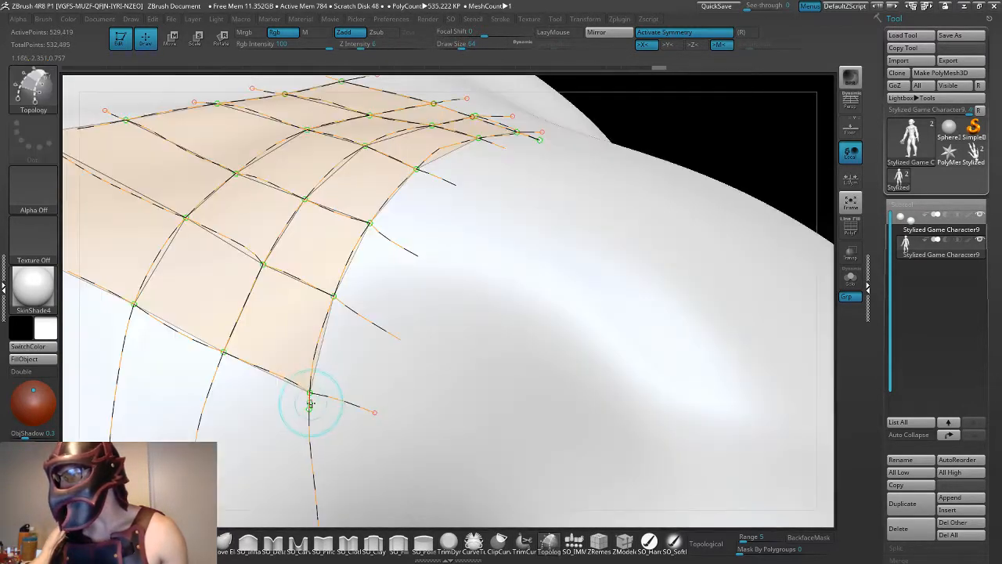
pyautogui.keyDown('alt'); pyautogui.moveTo(665, 120); pyautogui.dragTo(470, 192); pyautogui.keyUp('alt')
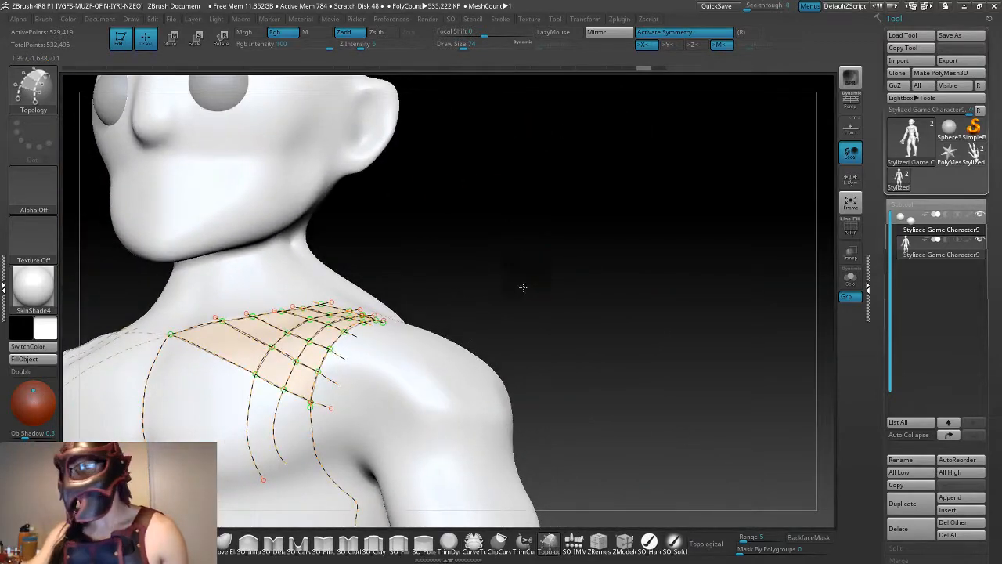
pyautogui.moveTo(524, 287); pyautogui.dragTo(477, 315)
pyautogui.moveTo(424, 206); pyautogui.dragTo(422, 243)
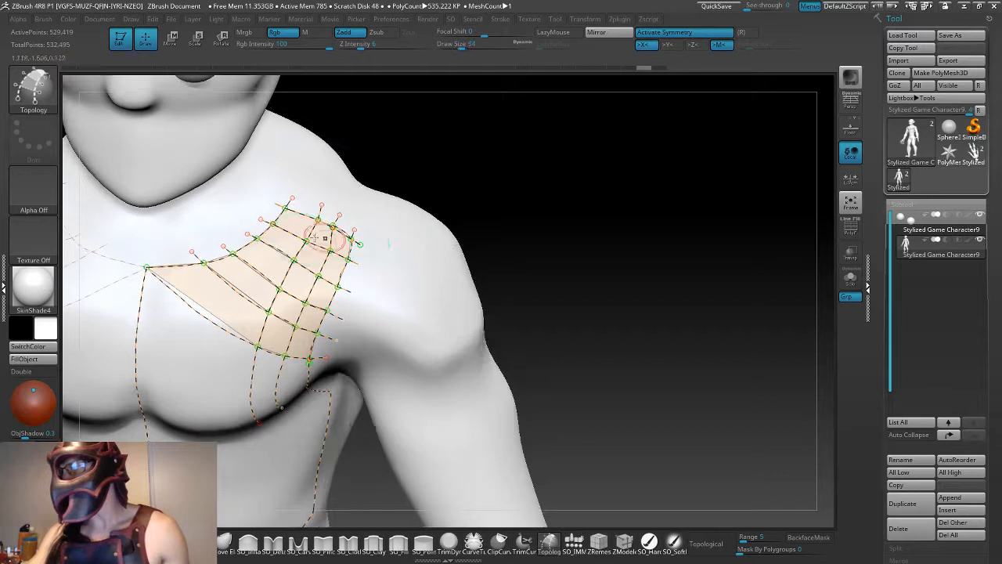
pyautogui.click(255, 237)
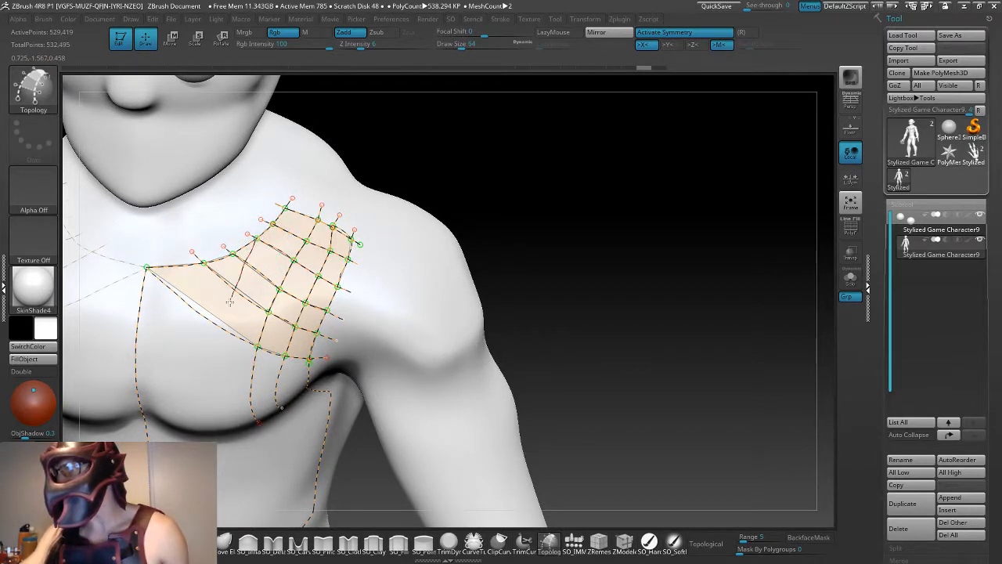
pyautogui.moveTo(227, 428); pyautogui.dragTo(227, 430)
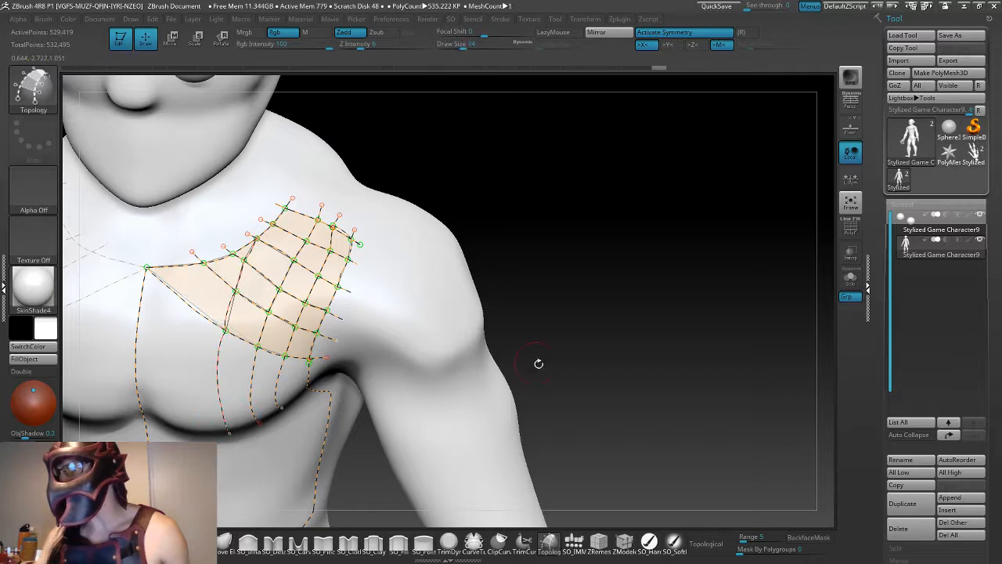
pyautogui.moveTo(538, 362); pyautogui.dragTo(544, 327)
pyautogui.hotkey('ctrl', 'z')
pyautogui.hotkey('ctrl', 'z')
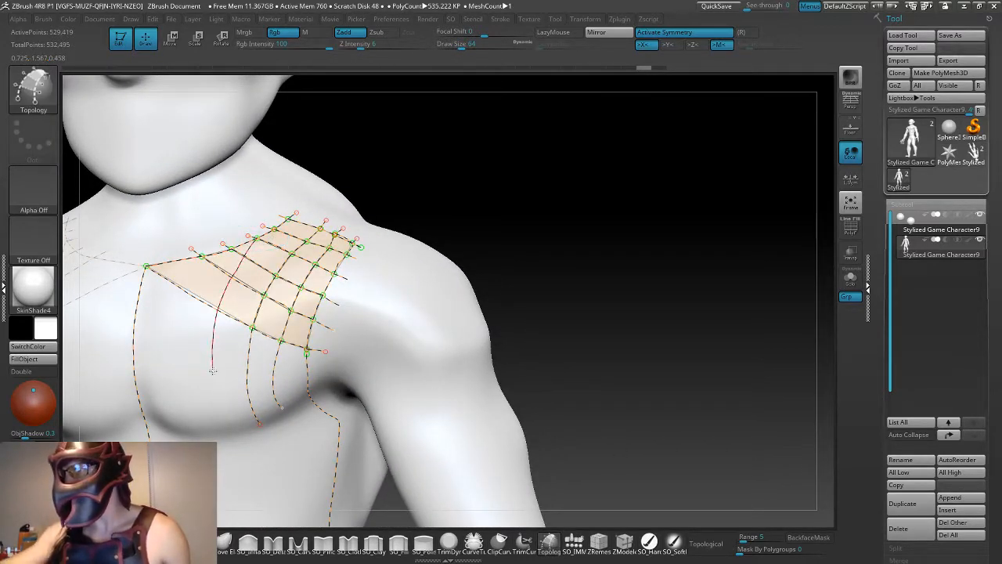
# - Draw two lengthwise curves from the neckline curve down to the chest muscle's lower edge, and preview the mesh
pyautogui.hotkey('ctrl', 'shift', 'z')
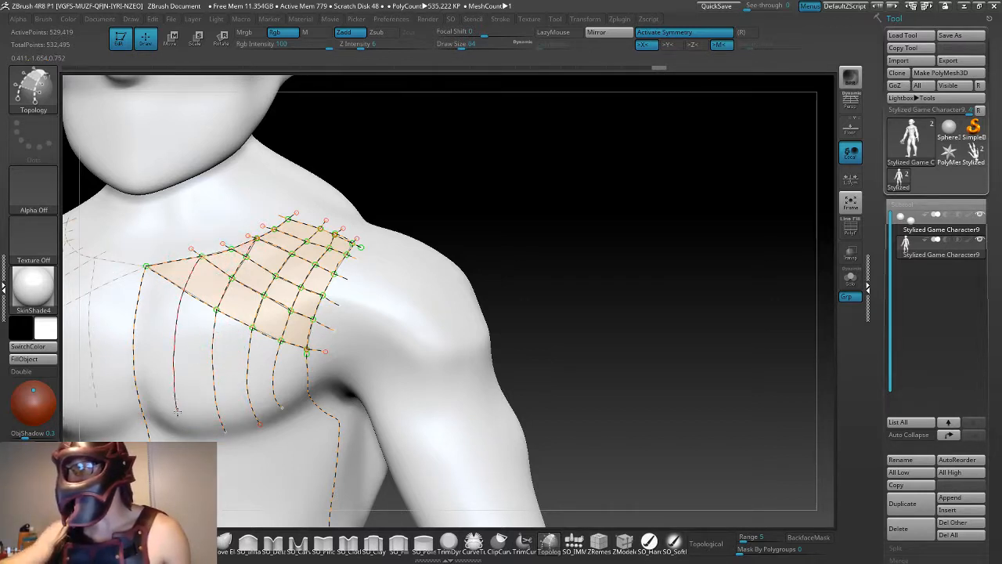
pyautogui.moveTo(564, 347); pyautogui.dragTo(536, 390)
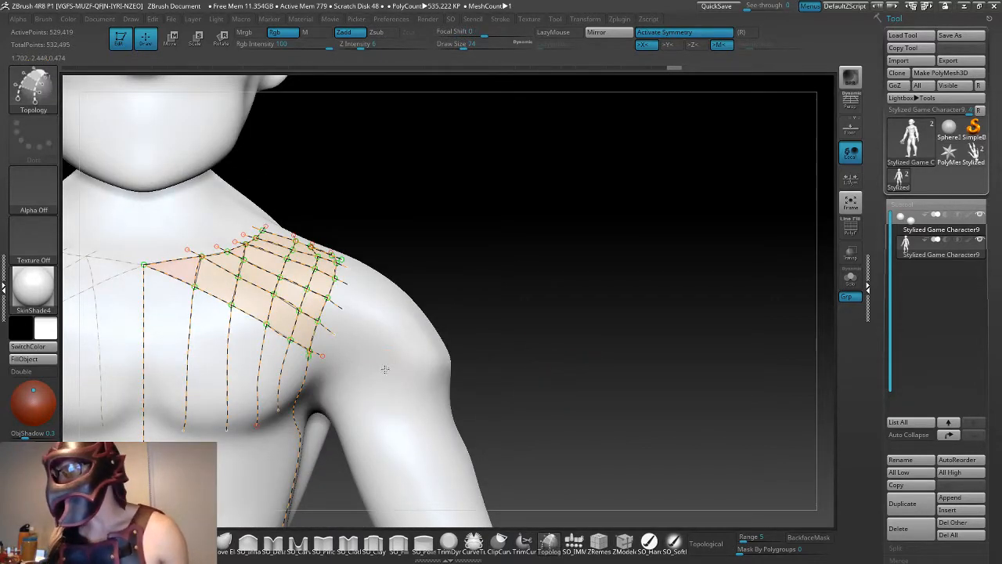
pyautogui.press('a')
pyautogui.press('a')
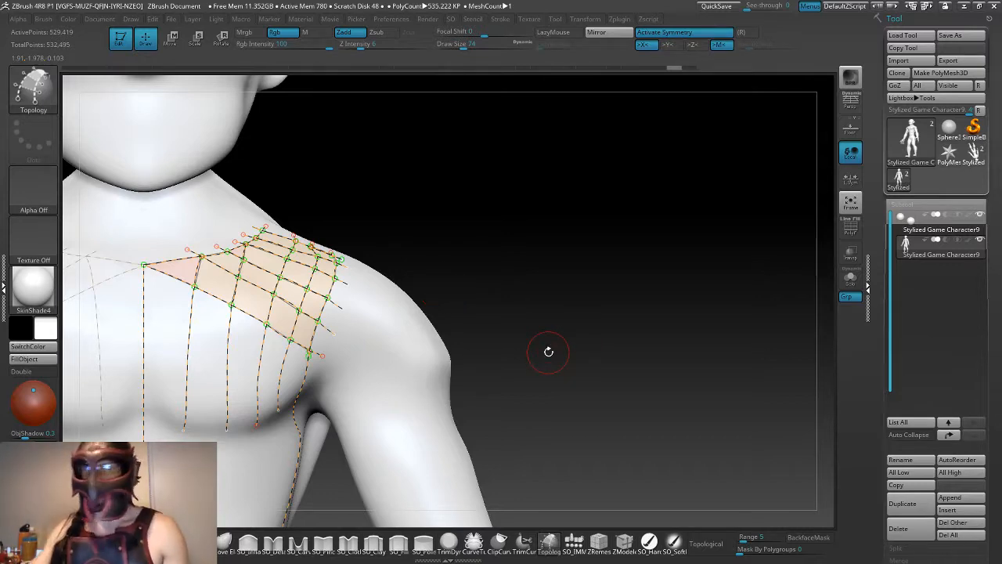
# - Draw two curves along the underside of the chest muscle and a cross curve over the mid-chest, all between centre line and armhole curve
pyautogui.moveTo(549, 352); pyautogui.dragTo(570, 319)
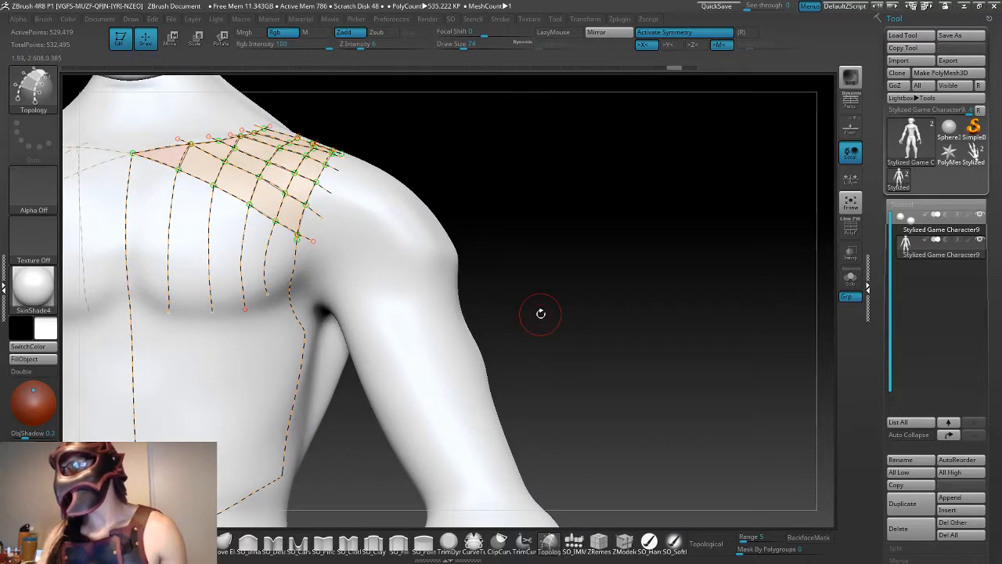
pyautogui.moveTo(516, 304); pyautogui.dragTo(502, 298)
pyautogui.moveTo(548, 268); pyautogui.dragTo(512, 292)
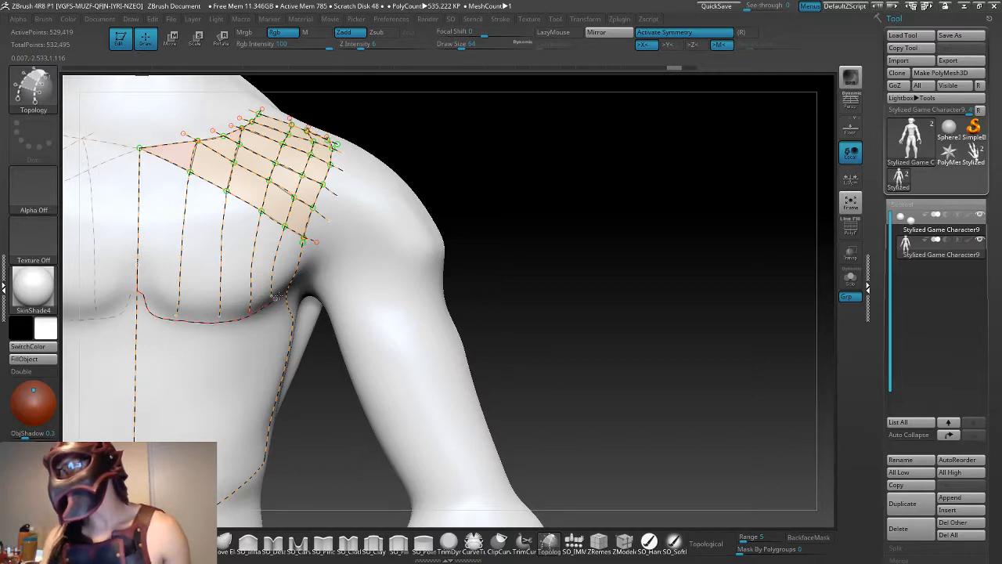
pyautogui.moveTo(566, 300); pyautogui.dragTo(473, 287)
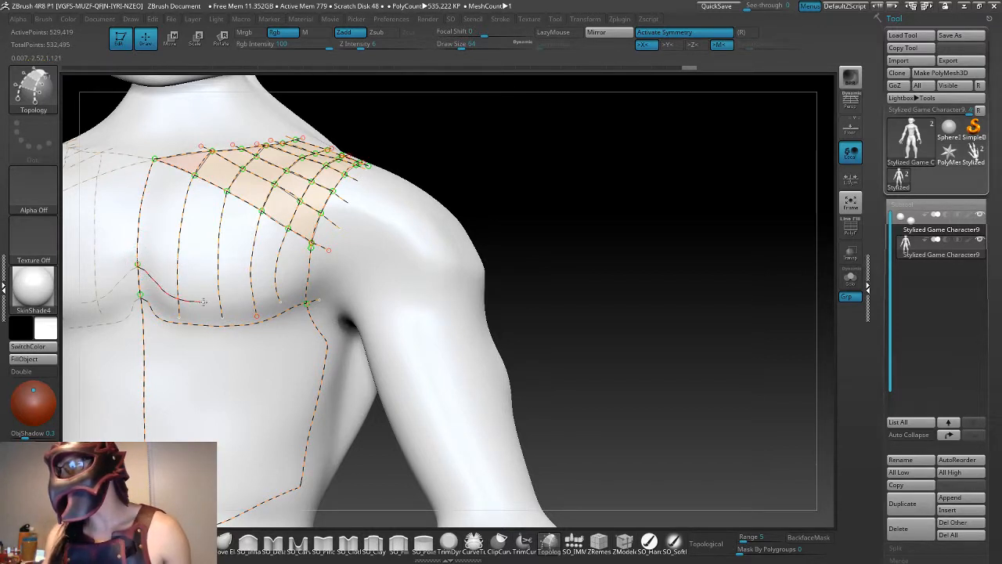
pyautogui.click(303, 285)
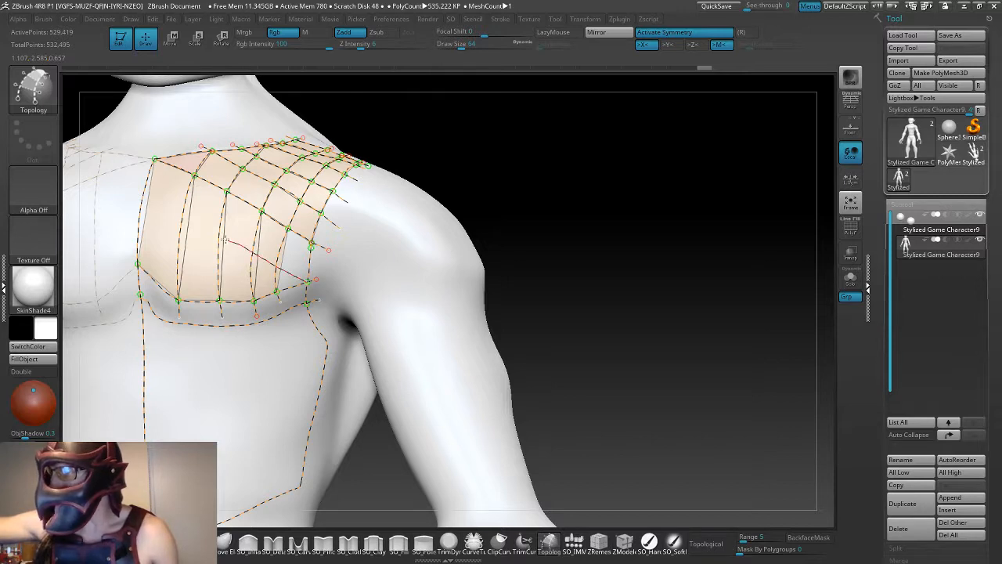
pyautogui.click(142, 197)
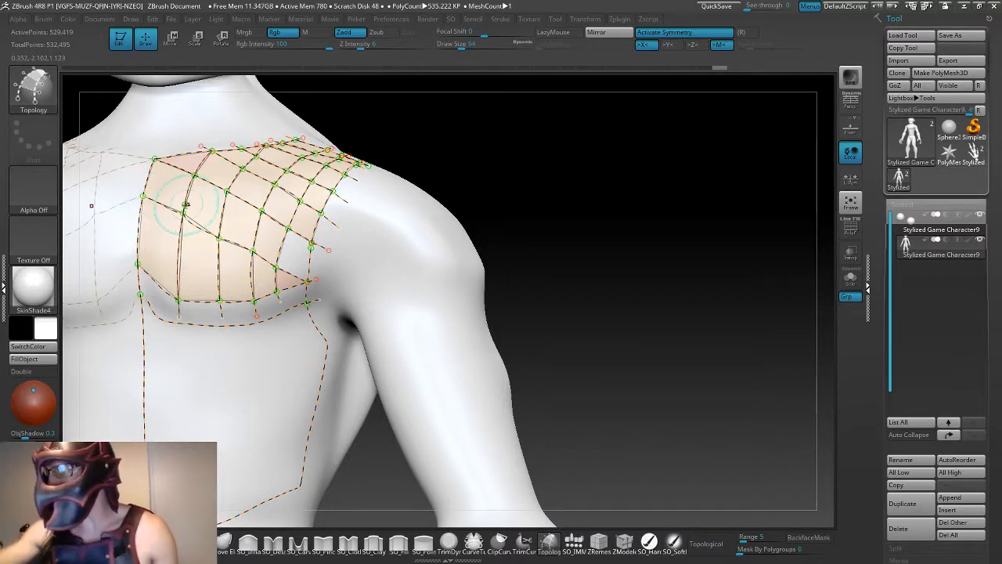
# - Draw a lengthwise curve just beside the centre line, and extend the lengthwise curves across the lower band to the under-chest curve
pyautogui.moveTo(553, 260)
pyautogui.mouseDown()
pyautogui.moveTo(415, 251)
pyautogui.moveTo(564, 293)
pyautogui.moveTo(537, 247)
pyautogui.mouseUp()
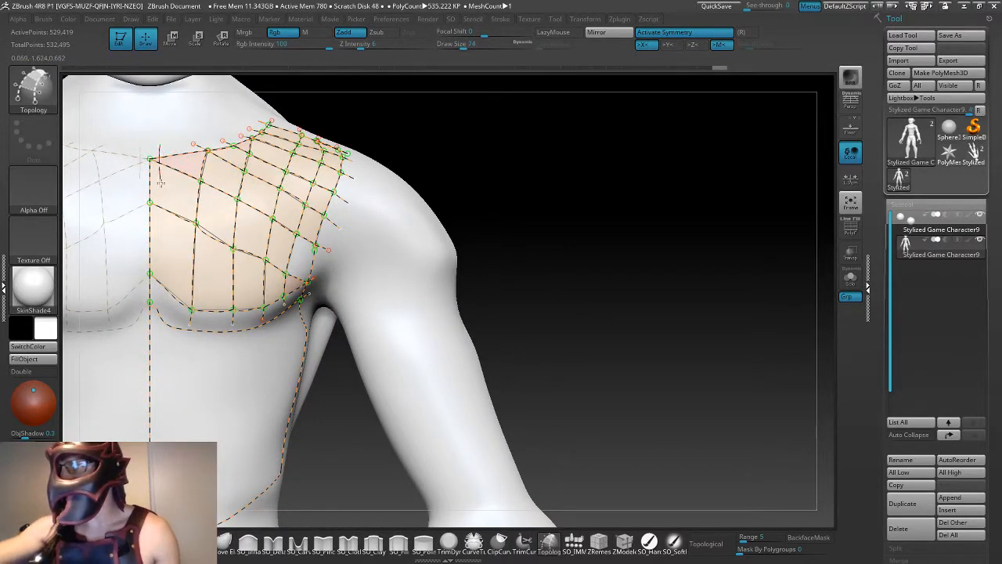
pyautogui.click(163, 322)
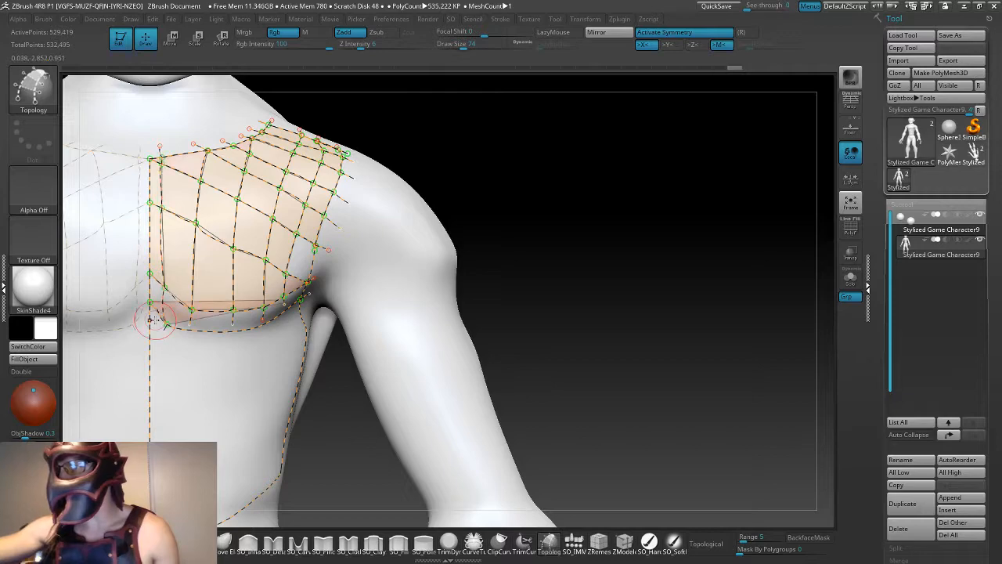
pyautogui.hotkey('ctrl', 'z')
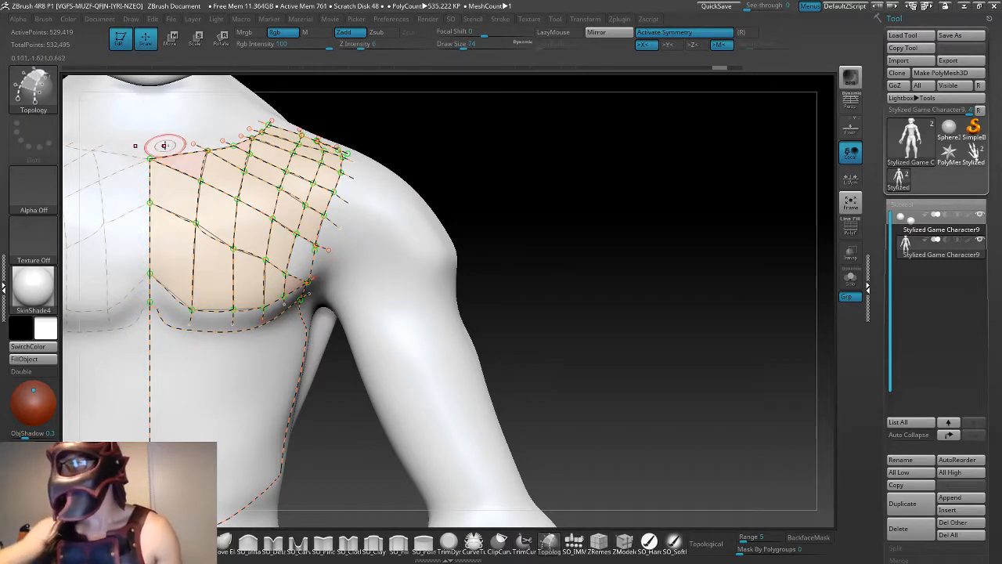
pyautogui.moveTo(164, 145); pyautogui.dragTo(164, 212)
pyautogui.moveTo(166, 288); pyautogui.dragTo(167, 325)
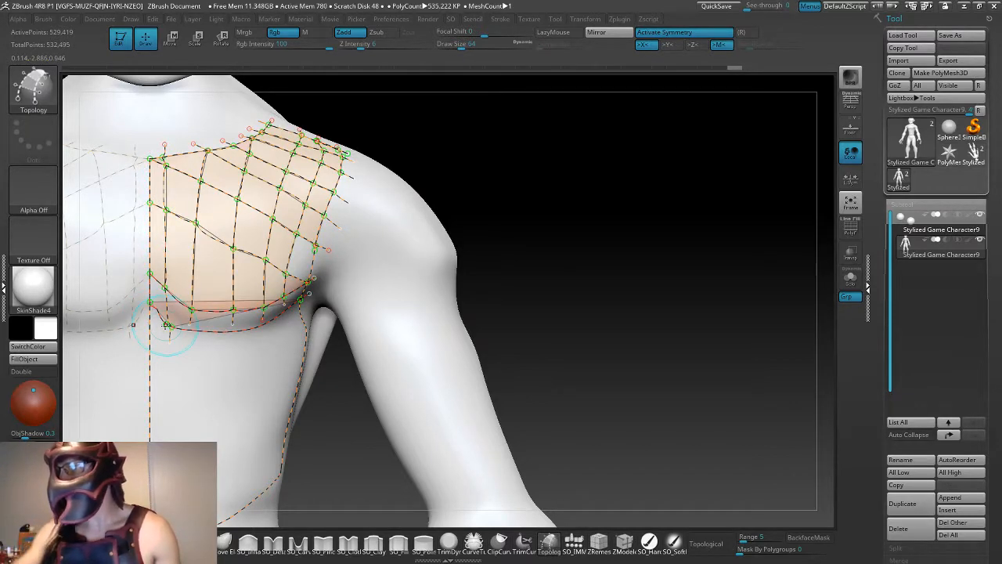
pyautogui.moveTo(537, 317); pyautogui.dragTo(497, 270)
pyautogui.moveTo(163, 285)
pyautogui.mouseDown()
pyautogui.moveTo(165, 306)
pyautogui.moveTo(270, 303)
pyautogui.mouseUp()
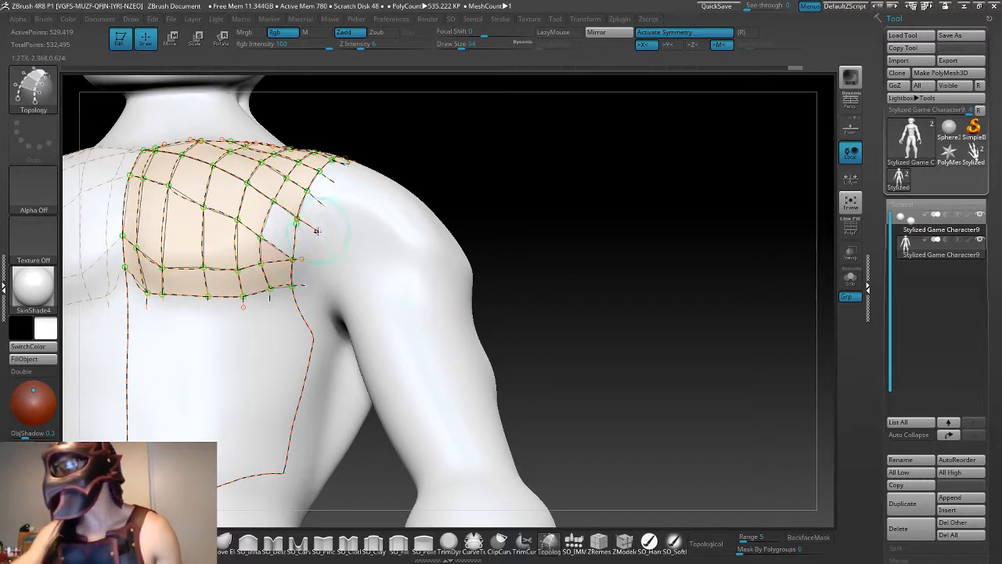
# - Try to redraw the armhole curve segment between the open outer face's upper and lower corner points
pyautogui.moveTo(295, 258); pyautogui.dragTo(304, 258)
pyautogui.hotkey('ctrl', 'z')
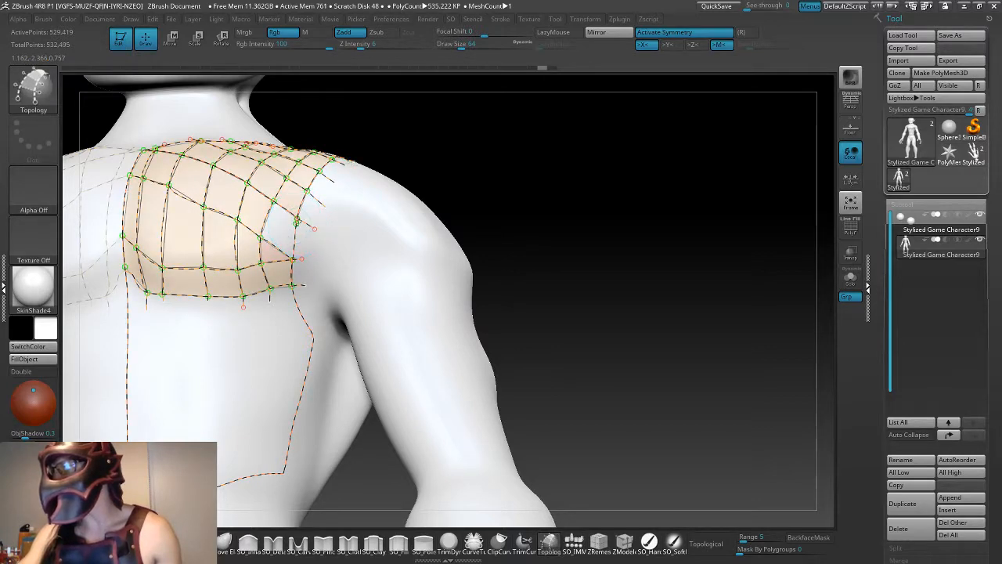
pyautogui.click(302, 214)
pyautogui.hotkey('ctrl', 'z')
pyautogui.keyDown('alt'); pyautogui.moveTo(492, 183); pyautogui.dragTo(694, 193); pyautogui.keyUp('alt')
pyautogui.press('[')
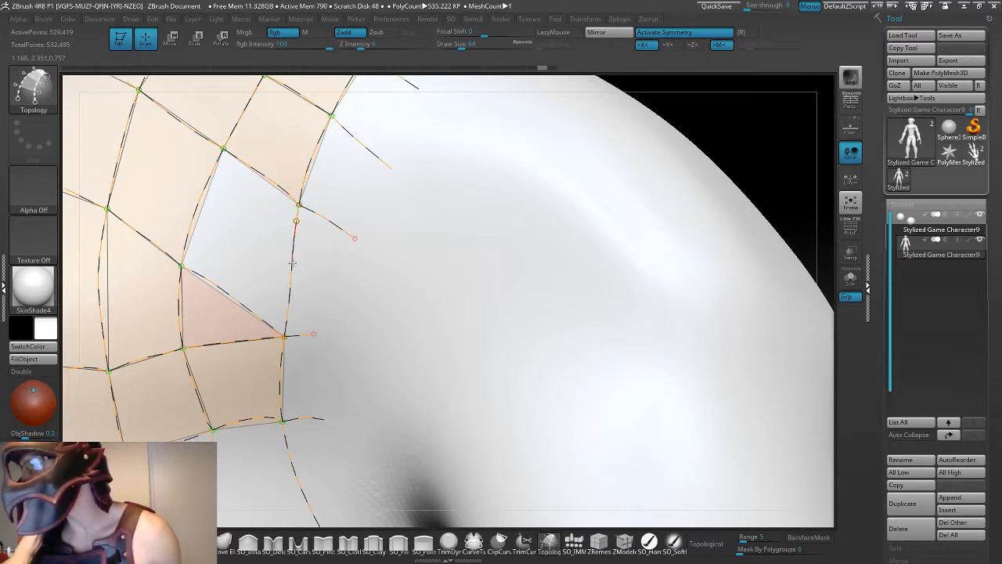
pyautogui.moveTo(286, 329); pyautogui.dragTo(285, 335)
pyautogui.hotkey('ctrl', 'z')
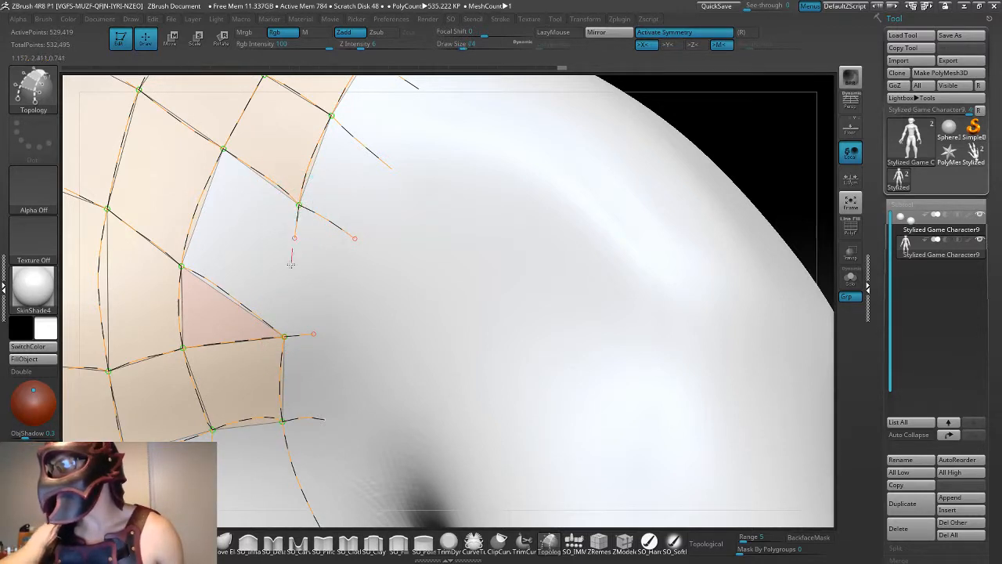
pyautogui.moveTo(287, 320); pyautogui.dragTo(284, 336)
pyautogui.hotkey('ctrl', 'z')
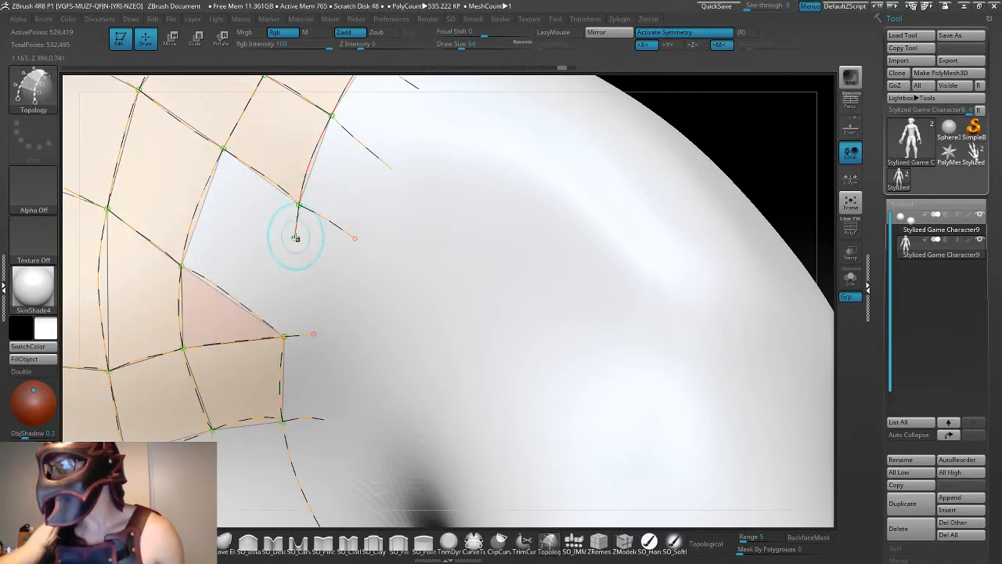
# - Try to extend the armhole curve's loose end down to the open face's lower corner point, undoing each attempt
pyautogui.moveTo(294, 244); pyautogui.dragTo(293, 265)
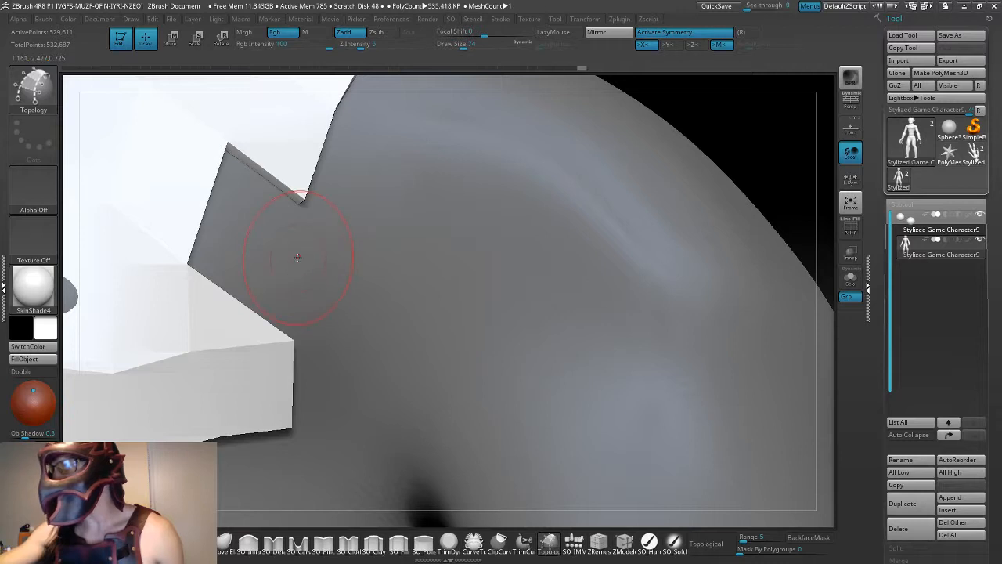
pyautogui.hotkey('ctrl', 'z')
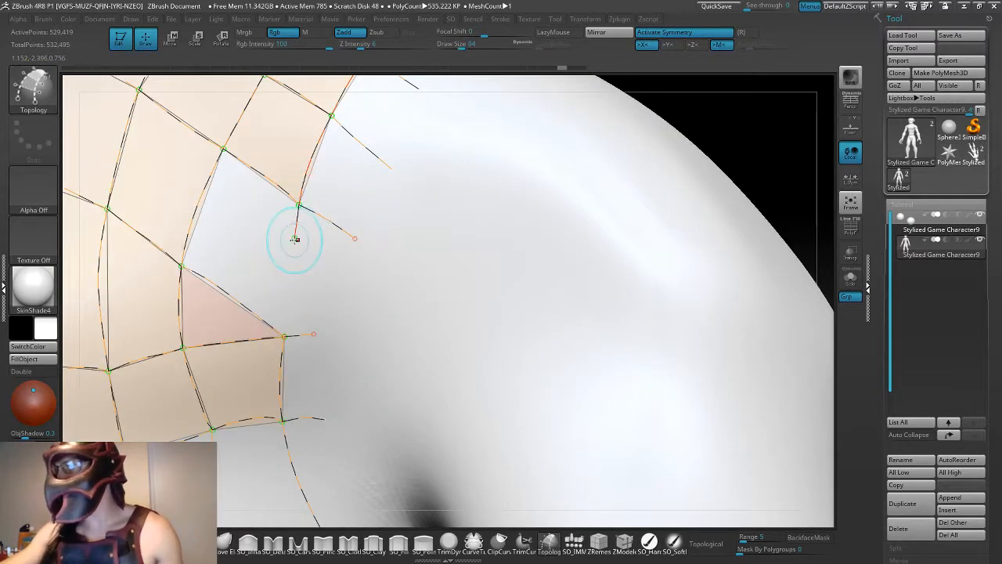
pyautogui.moveTo(290, 264); pyautogui.dragTo(286, 307)
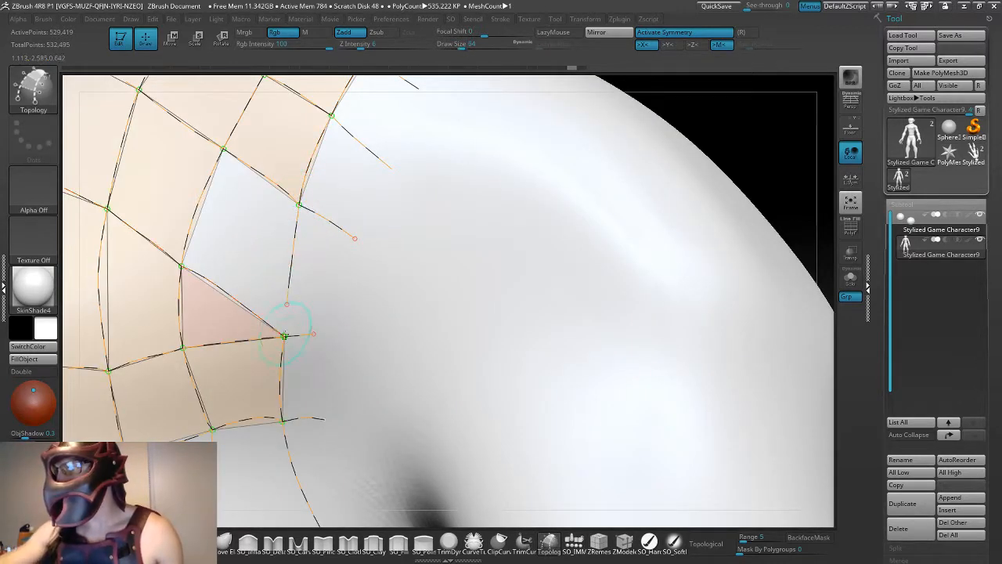
pyautogui.hotkey('ctrl', 'z')
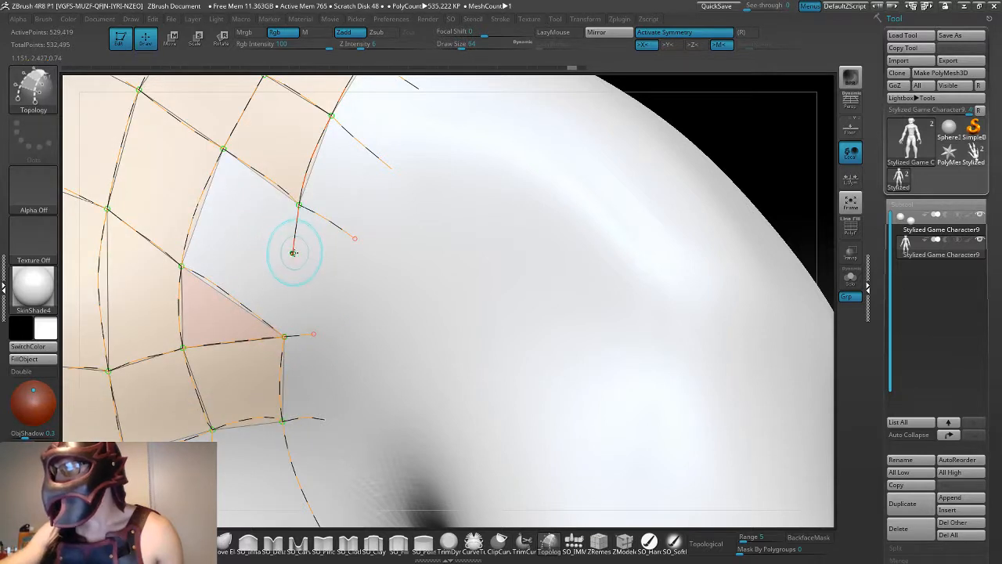
pyautogui.click(291, 256)
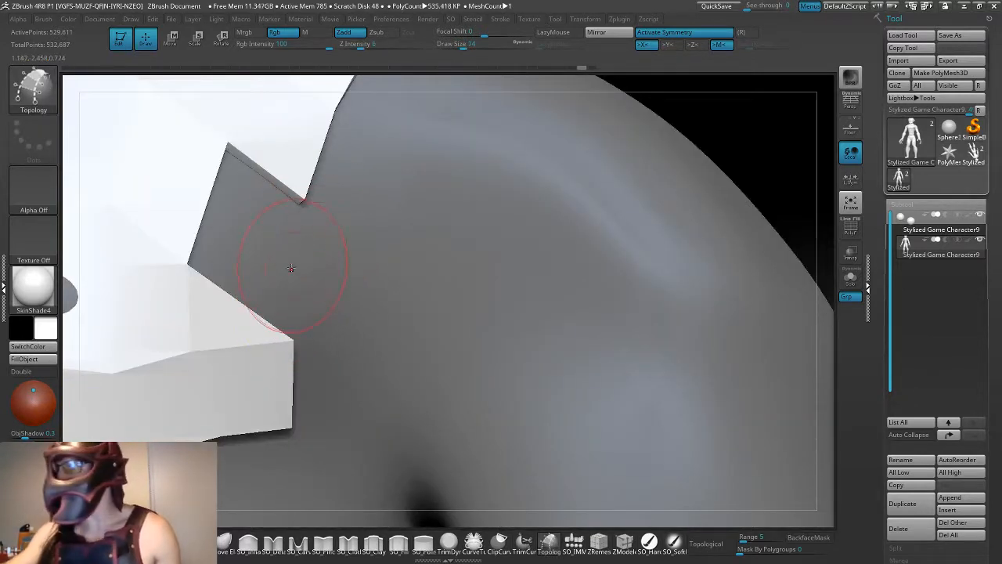
pyautogui.hotkey('ctrl', 'z')
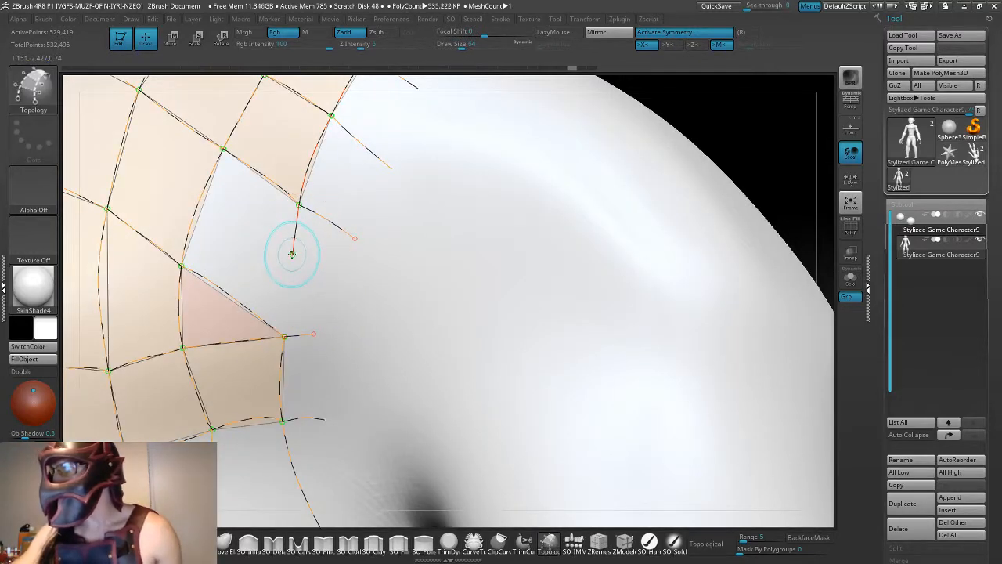
pyautogui.click(292, 256)
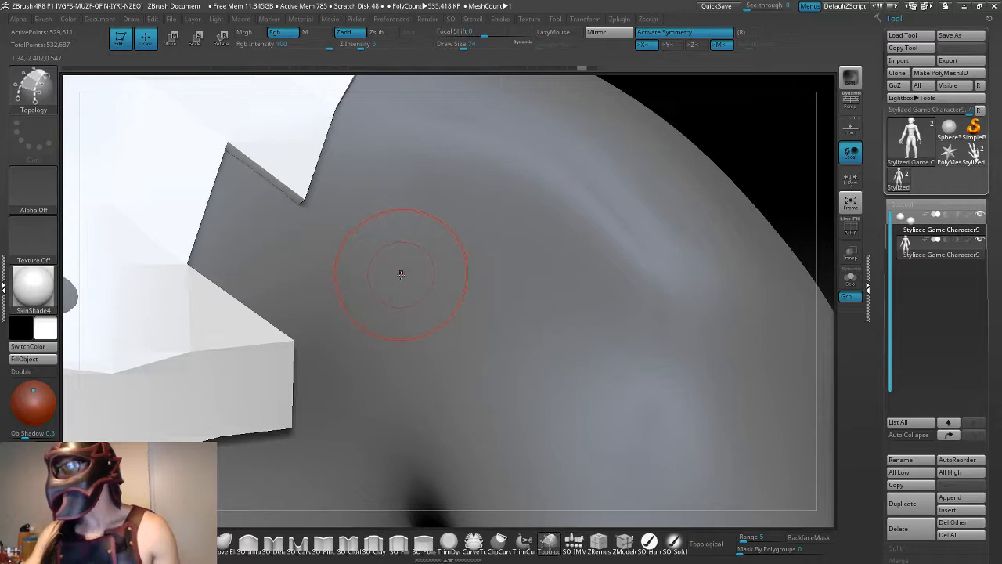
pyautogui.hotkey('ctrl', 'z')
# - Reduce the draw size to 29, and try joining the armhole curve's end to the lower corner point of the open face
pyautogui.press('space')
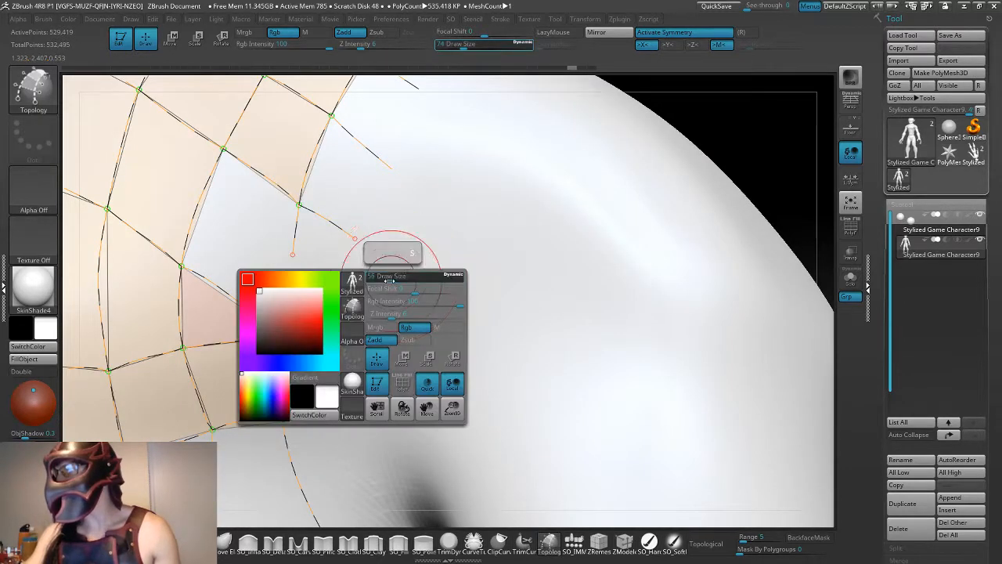
pyautogui.moveTo(389, 281); pyautogui.dragTo(385, 279)
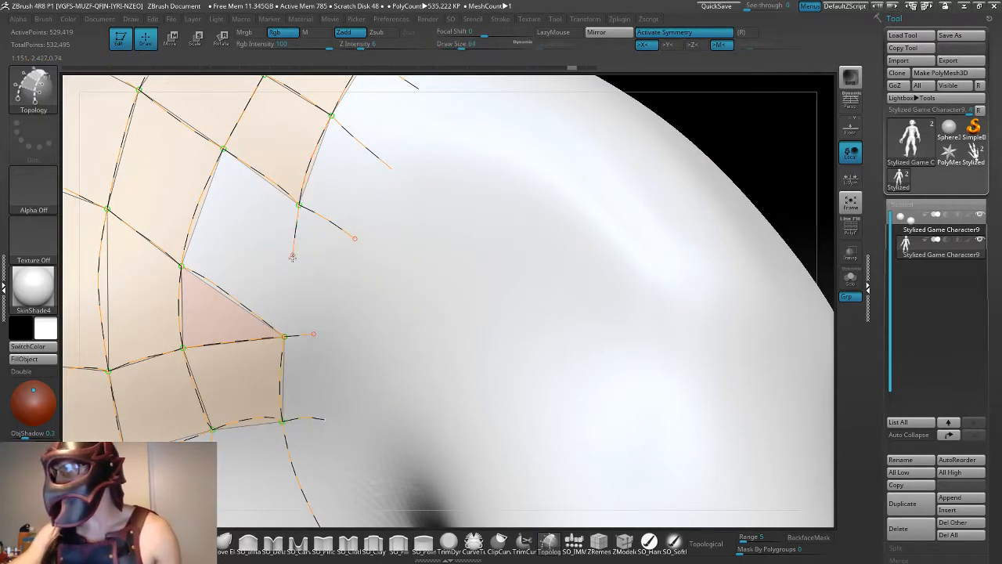
pyautogui.click(284, 333)
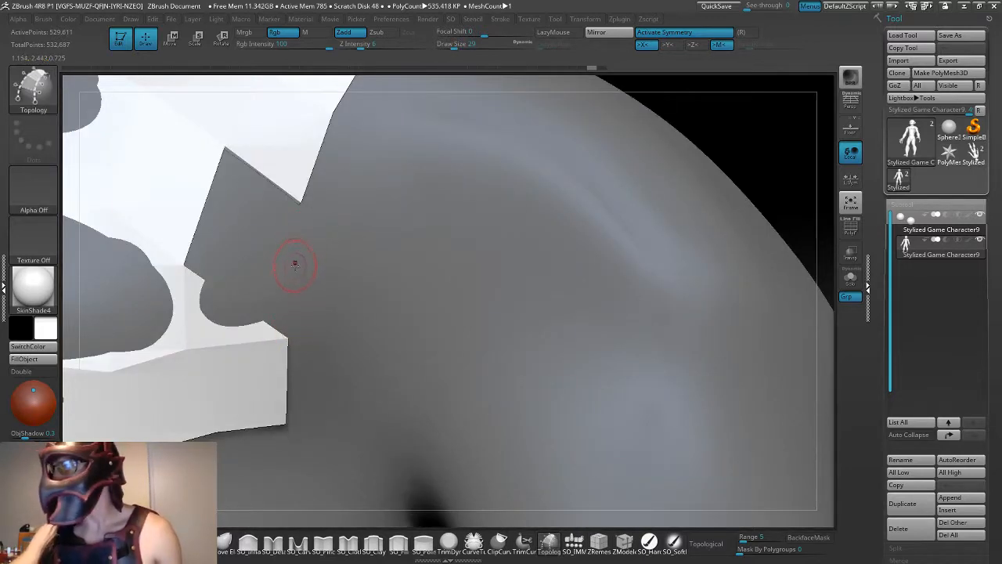
pyautogui.hotkey('ctrl', 'z')
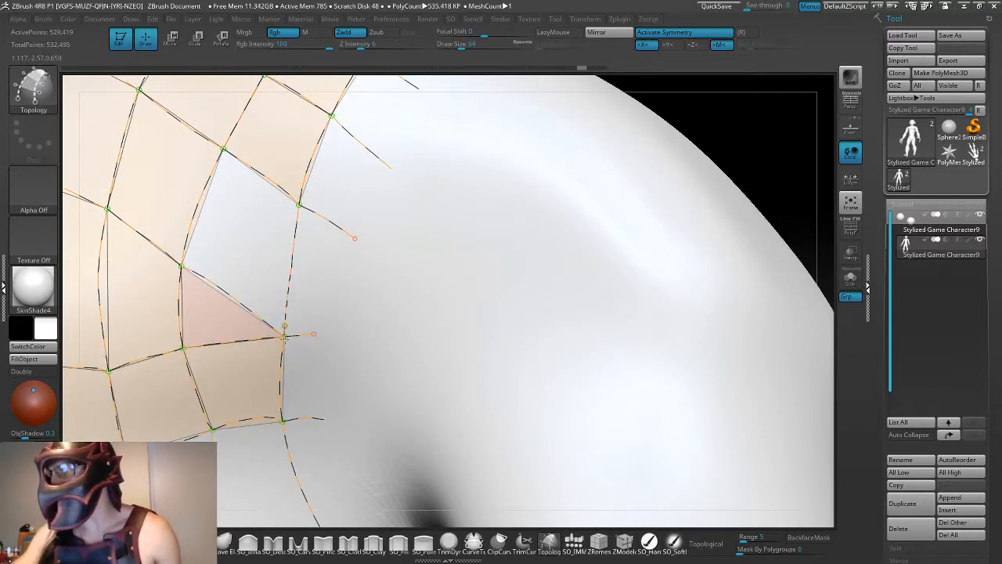
pyautogui.click(284, 328)
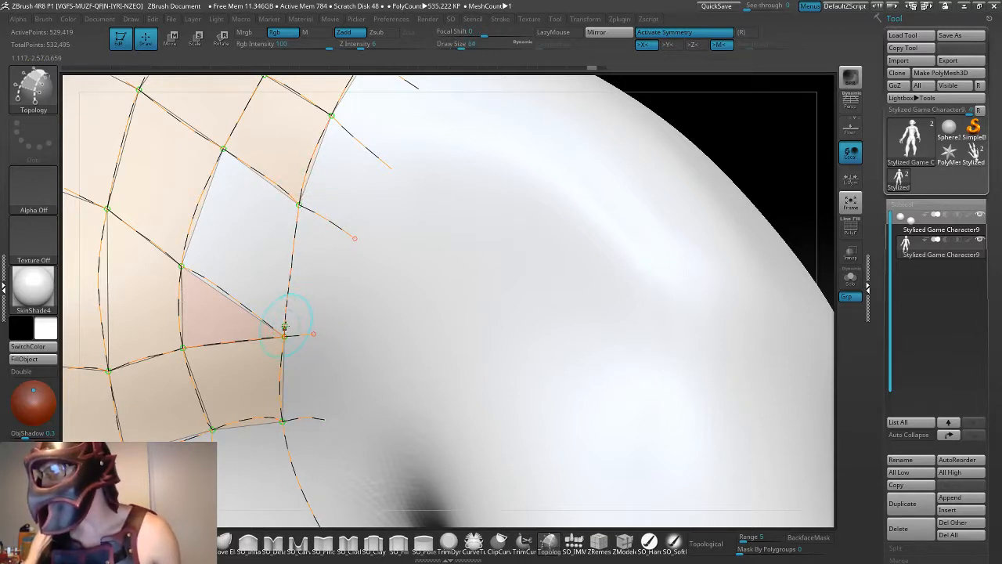
pyautogui.keyDown('alt'); pyautogui.moveTo(285, 327); pyautogui.dragTo(286, 340); pyautogui.keyUp('alt')
pyautogui.hotkey('ctrl', 'z')
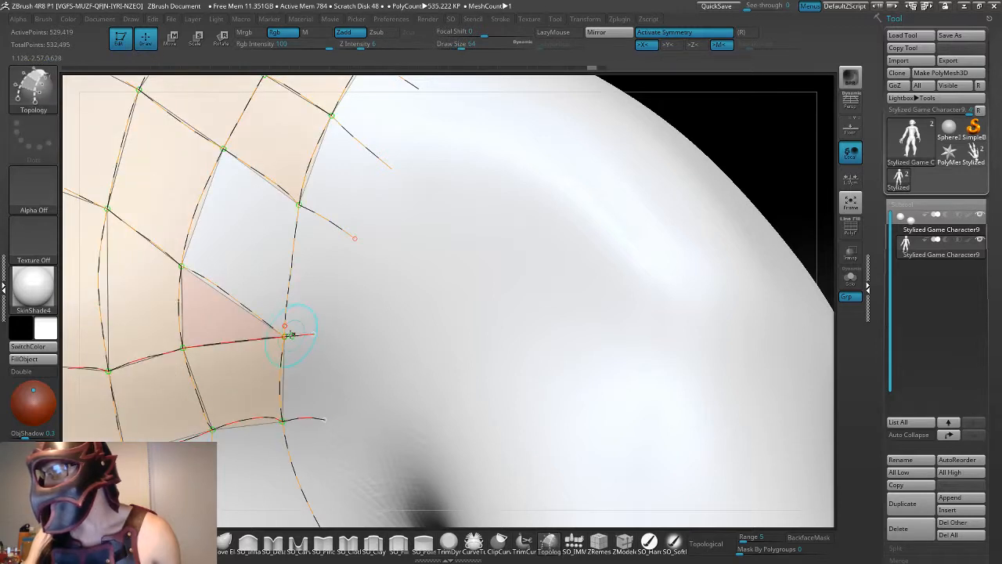
# - Try to draw the missing armhole curve segment in short pieces between the open face's two outer corners, undoing the attempts
pyautogui.keyDown('alt'); pyautogui.click(288, 288); pyautogui.keyUp('alt')
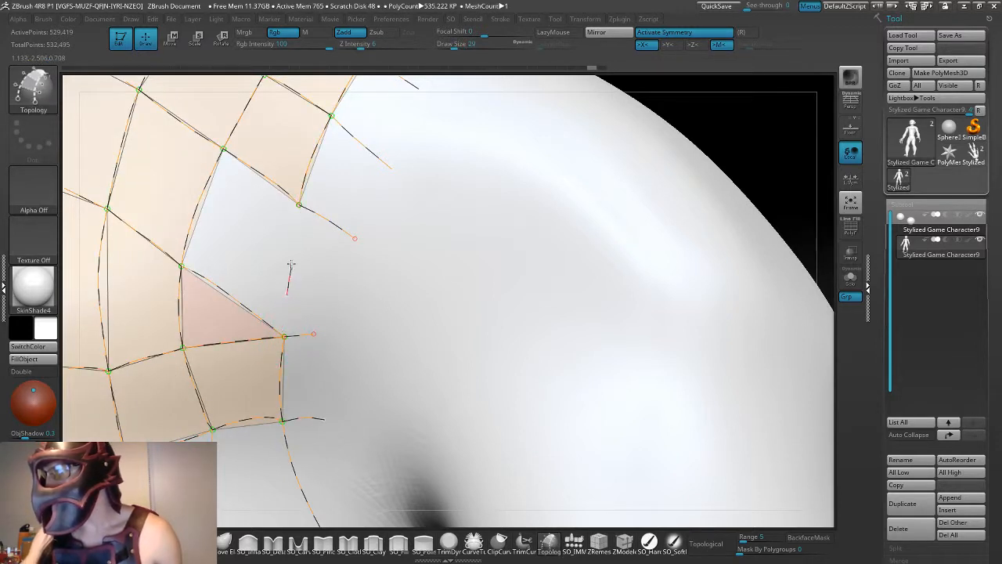
pyautogui.click(300, 201)
pyautogui.moveTo(298, 205); pyautogui.dragTo(298, 206)
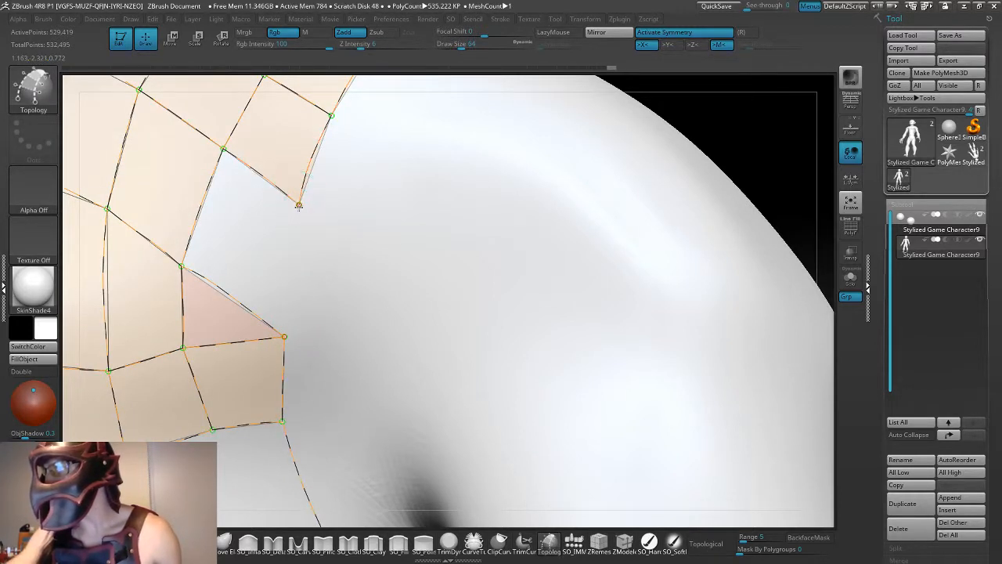
pyautogui.click(291, 269)
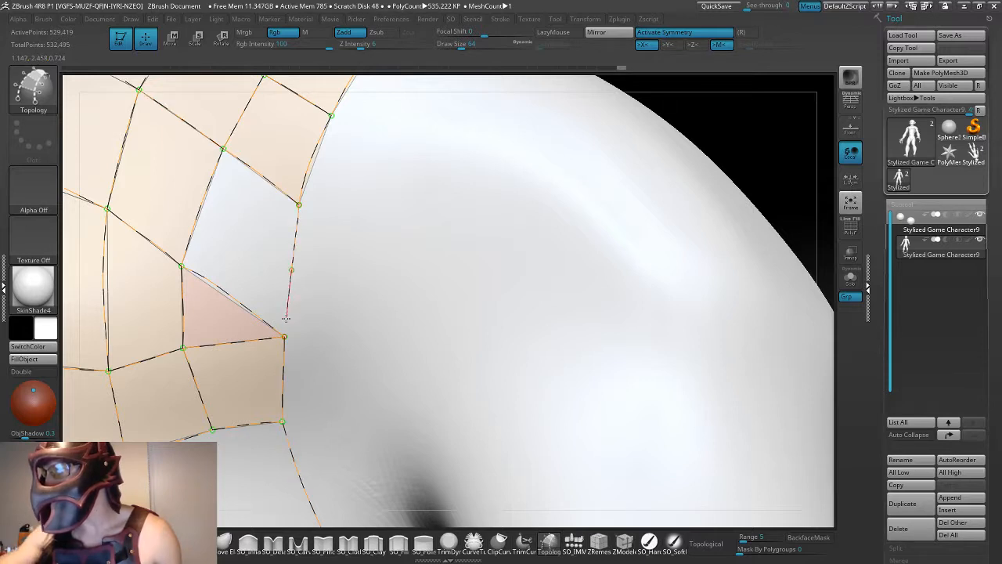
pyautogui.moveTo(286, 319); pyautogui.dragTo(285, 335)
pyautogui.hotkey('ctrl', 'z')
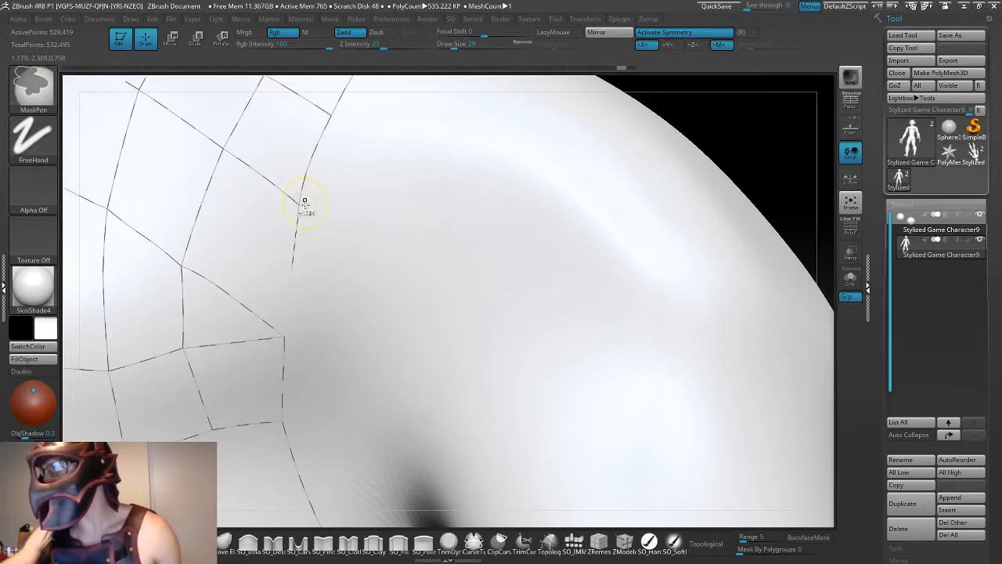
pyautogui.hotkey('ctrl', 'z')
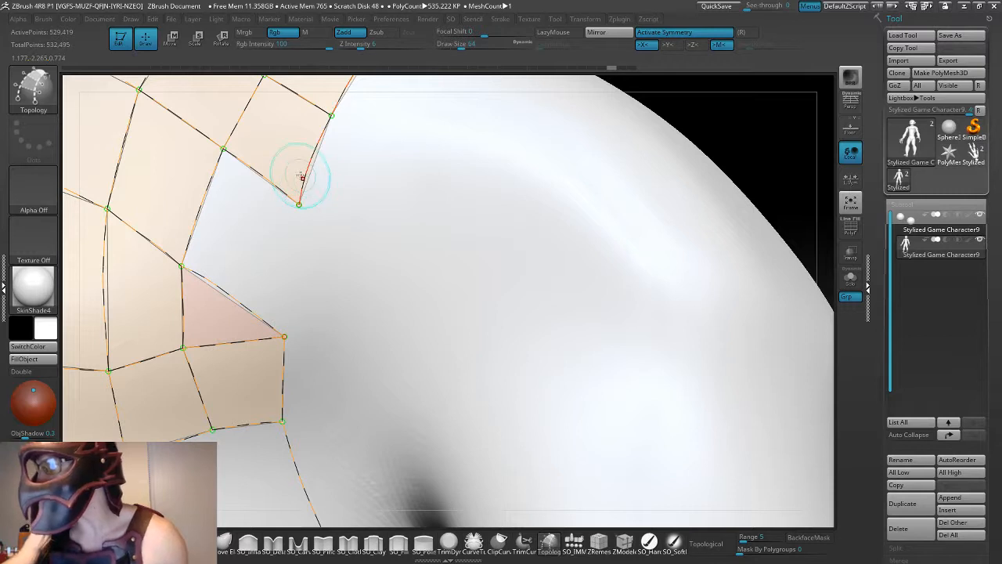
# - Draw the armhole curve from the open face's upper corner point down to its lower corner point to close the face
pyautogui.moveTo(300, 204); pyautogui.dragTo(298, 210)
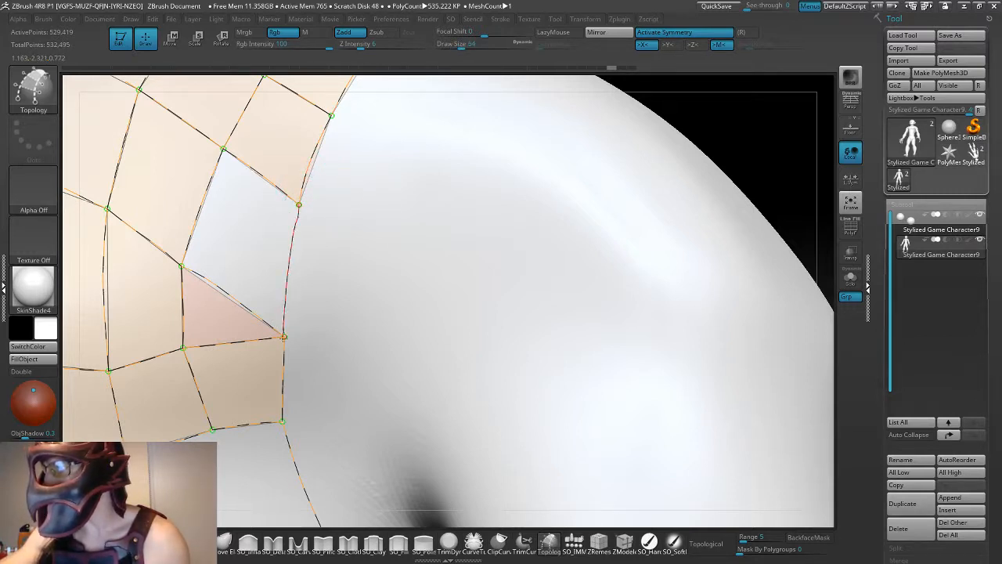
pyautogui.moveTo(283, 336); pyautogui.dragTo(285, 316)
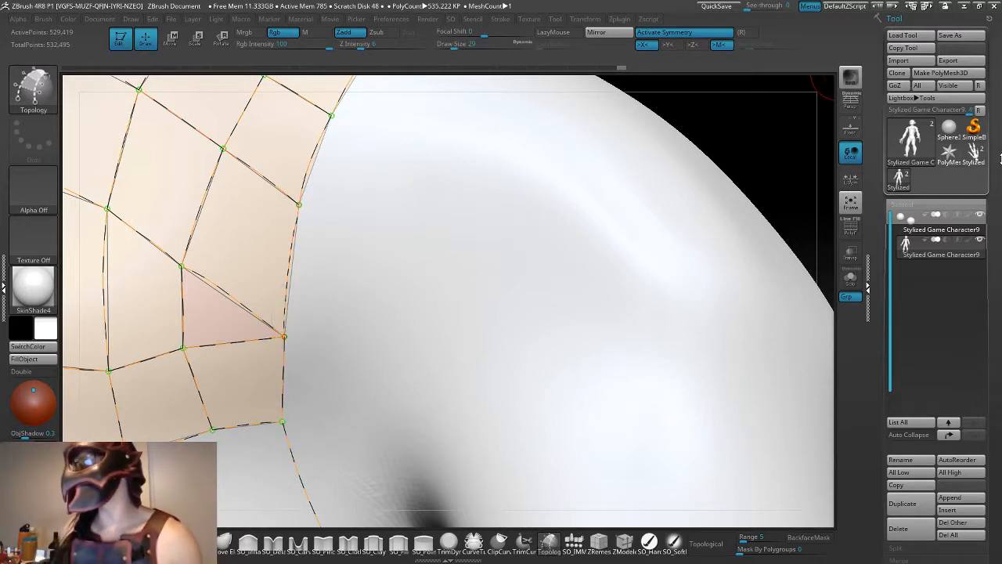
pyautogui.moveTo(783, 137); pyautogui.dragTo(741, 124)
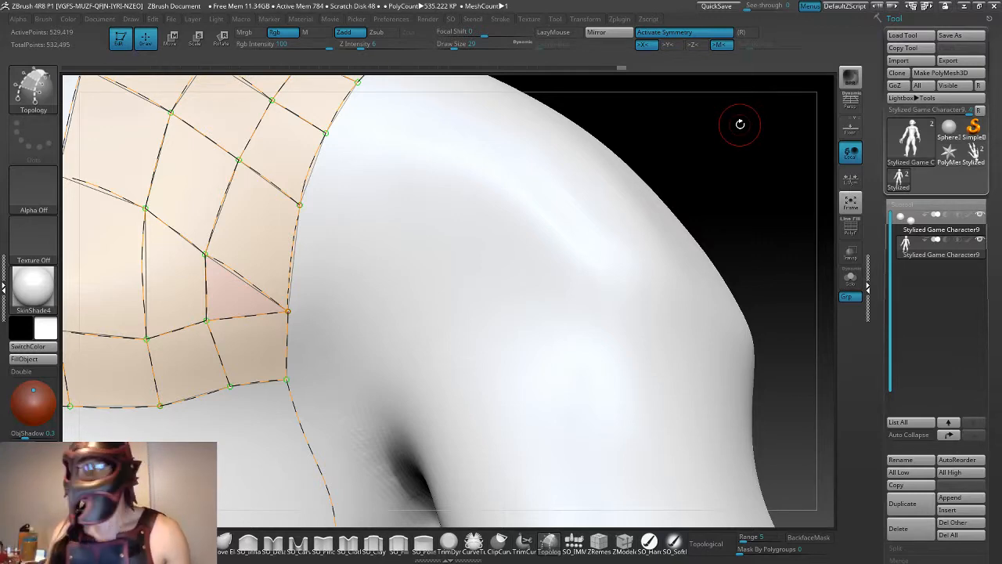
pyautogui.moveTo(749, 164); pyautogui.dragTo(524, 222)
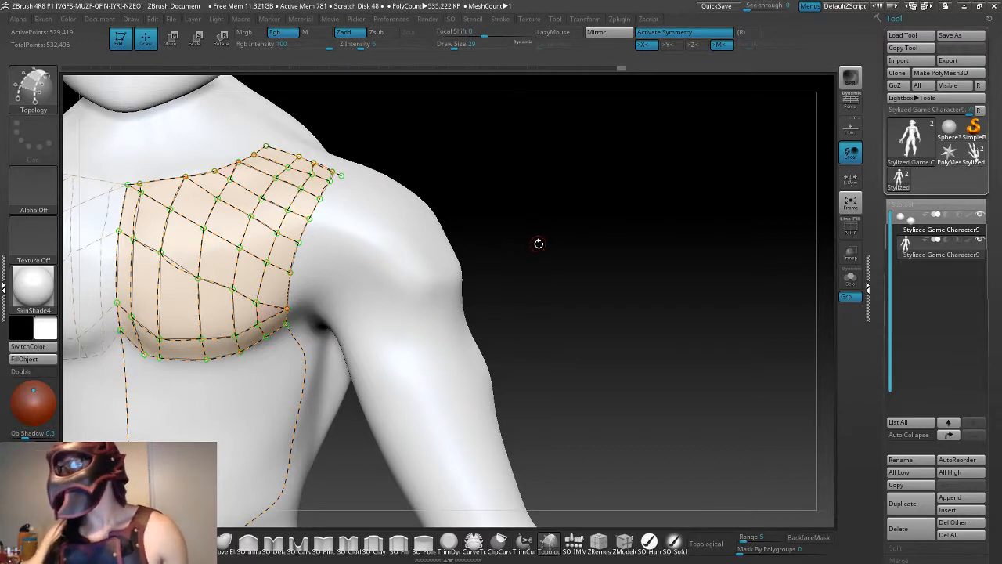
pyautogui.moveTo(539, 244); pyautogui.dragTo(515, 224)
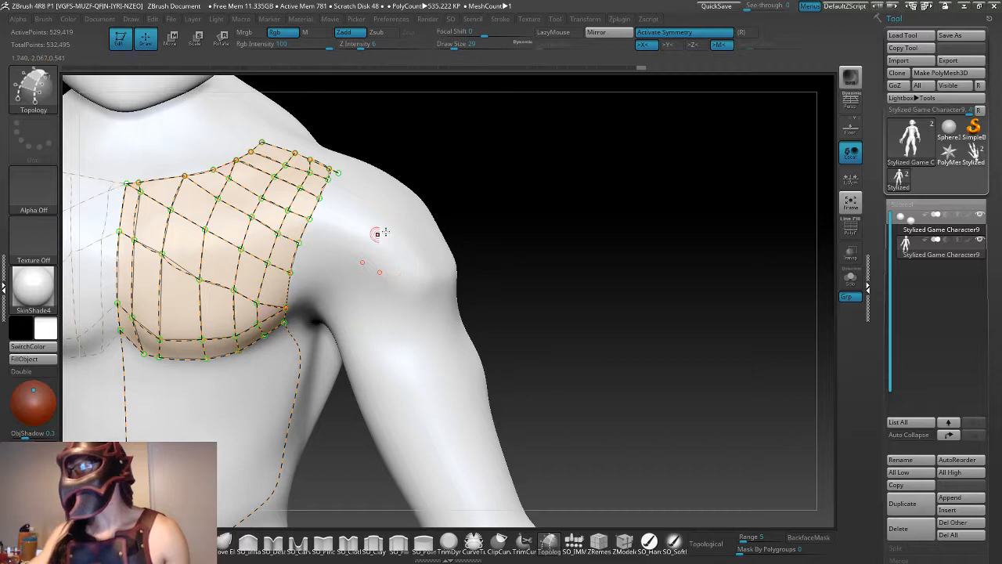
# - Generate the chest-piece mesh from the topology curves and move it slightly forward, away from the body
pyautogui.press('ctrl')
pyautogui.press('ctrl')
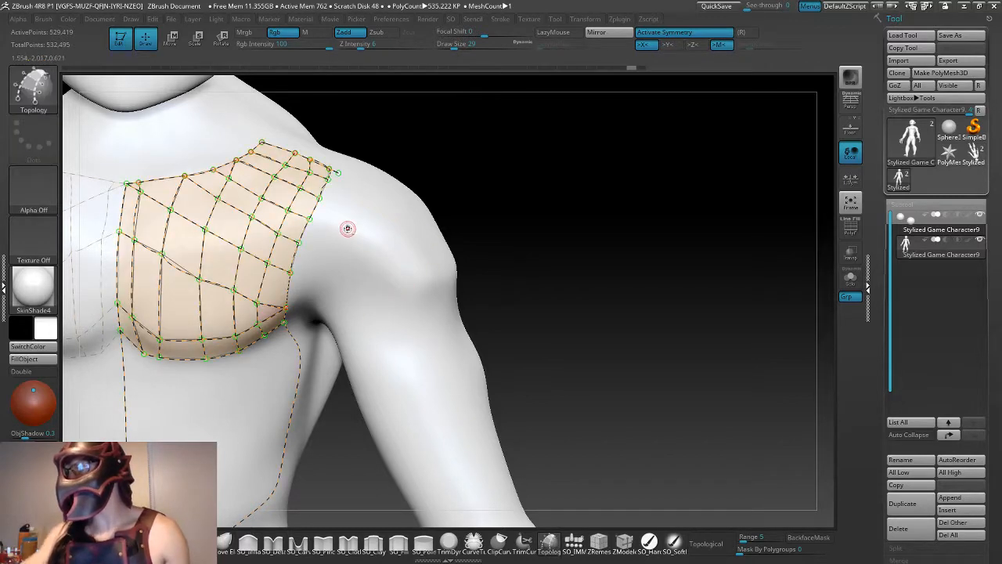
pyautogui.click(365, 237)
pyautogui.moveTo(540, 301); pyautogui.dragTo(564, 316)
pyautogui.press('w')
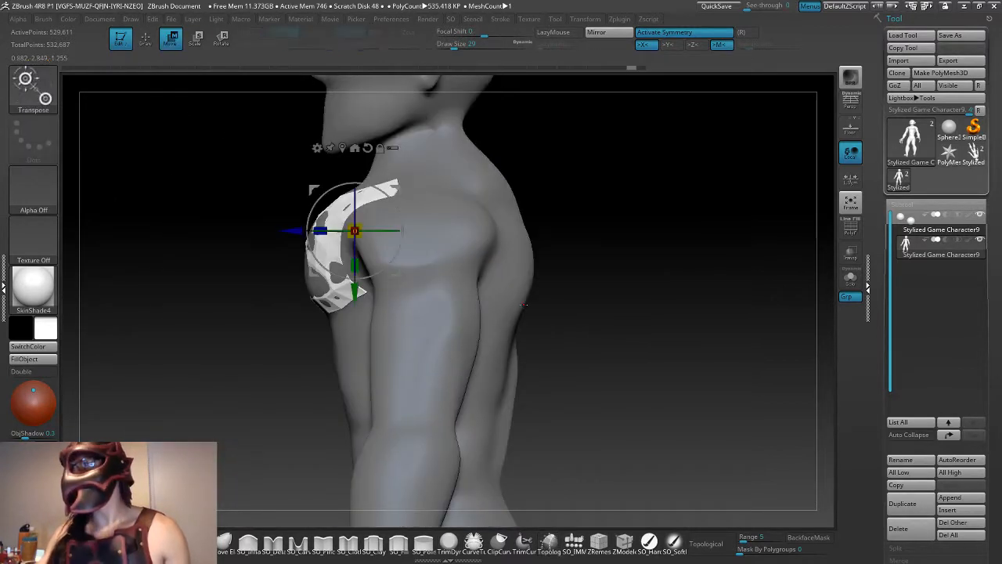
pyautogui.moveTo(292, 230); pyautogui.dragTo(282, 233)
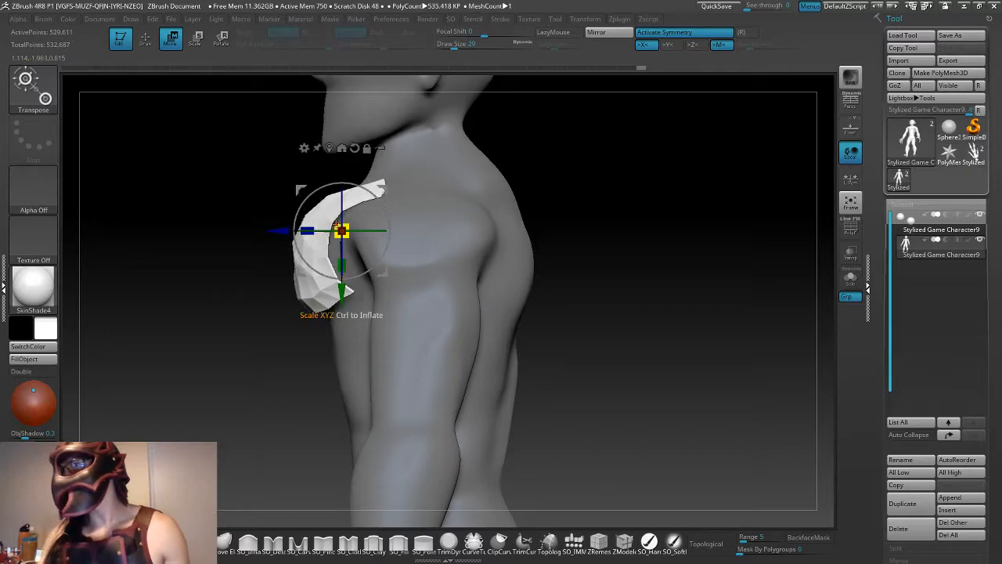
# - Examine the new chest piece on the character from the front, side and above
pyautogui.moveTo(563, 318); pyautogui.dragTo(628, 309)
pyautogui.keyDown('alt'); pyautogui.moveTo(505, 322); pyautogui.dragTo(537, 339); pyautogui.keyUp('alt')
pyautogui.moveTo(537, 338)
pyautogui.mouseDown()
pyautogui.moveTo(556, 306)
pyautogui.moveTo(572, 338)
pyautogui.moveTo(536, 347)
pyautogui.moveTo(548, 337)
pyautogui.mouseUp()
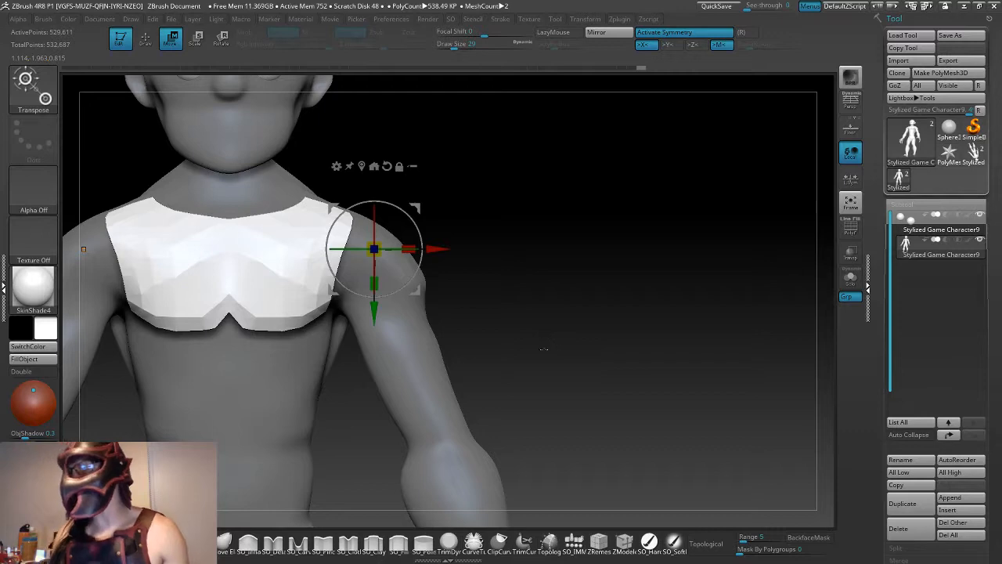
pyautogui.moveTo(615, 221); pyautogui.dragTo(527, 264)
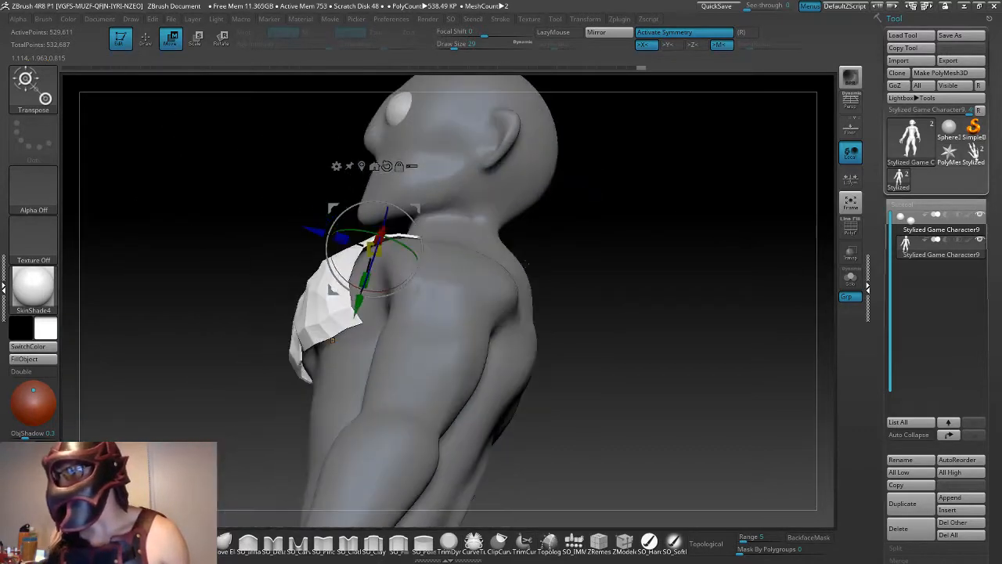
pyautogui.moveTo(653, 393); pyautogui.dragTo(678, 400)
pyautogui.click(163, 311)
pyautogui.moveTo(568, 291); pyautogui.dragTo(607, 345)
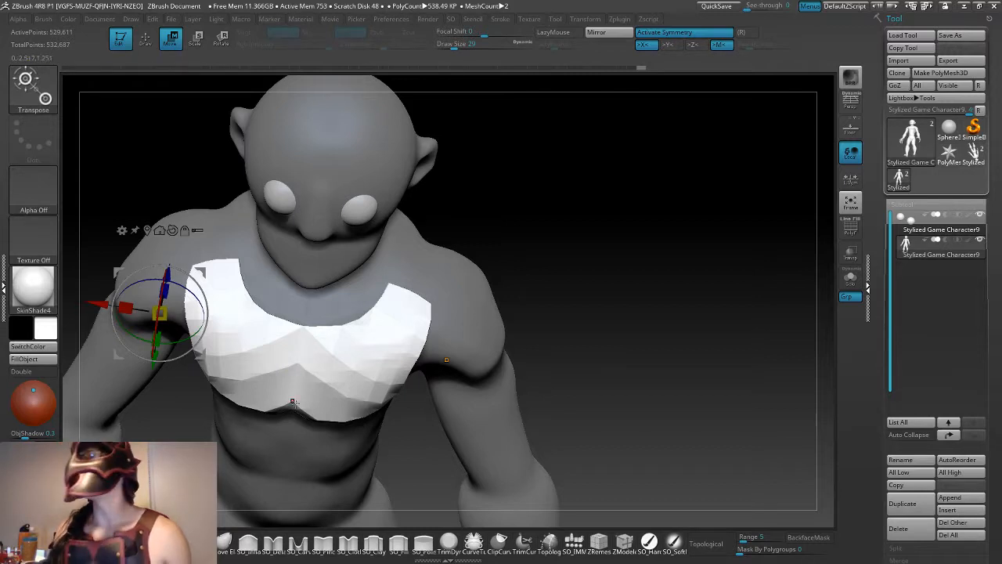
pyautogui.moveTo(591, 327); pyautogui.dragTo(521, 308)
pyautogui.click(450, 313)
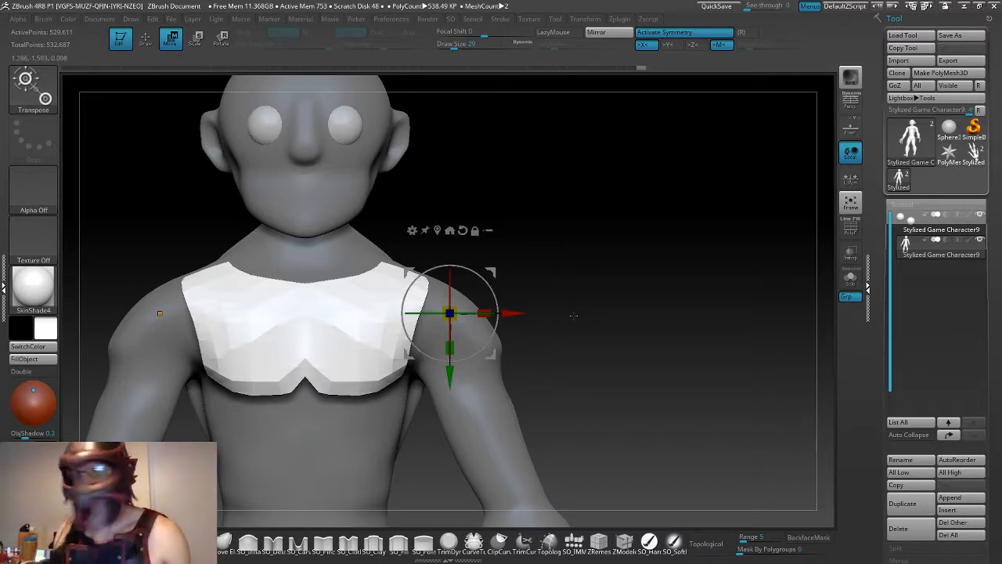
# - Subdivide the chest-piece mesh twice and display the polyframe
pyautogui.press('ctrl')
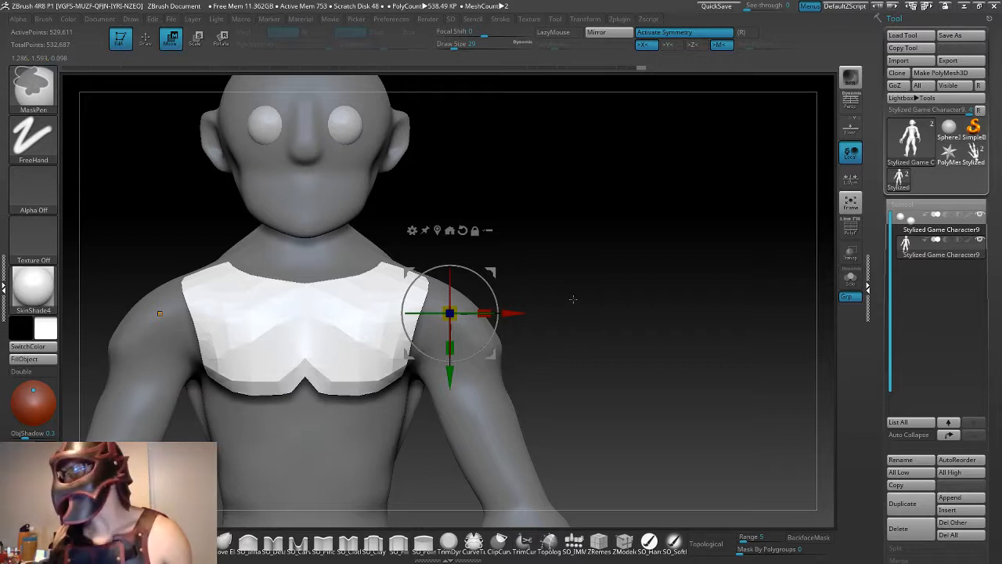
pyautogui.hotkey('ctrl', 'd')
pyautogui.press('q')
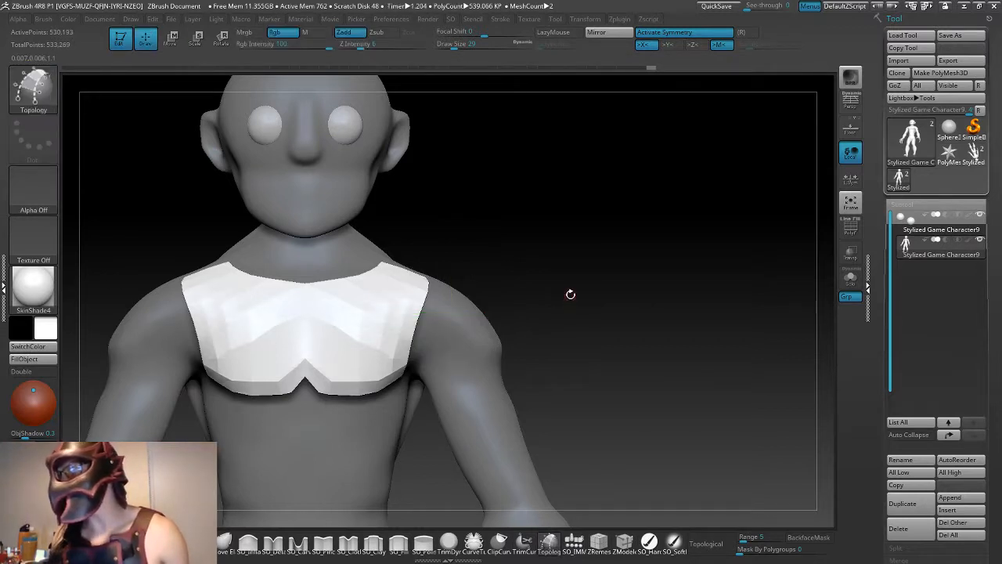
pyautogui.hotkey('ctrl', 'd')
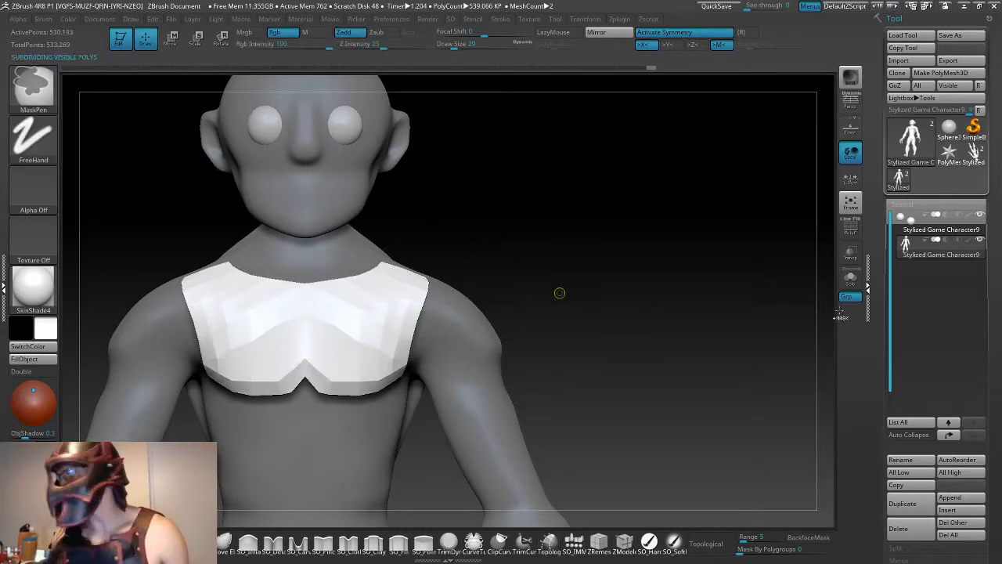
pyautogui.hotkey('shift', 'f')
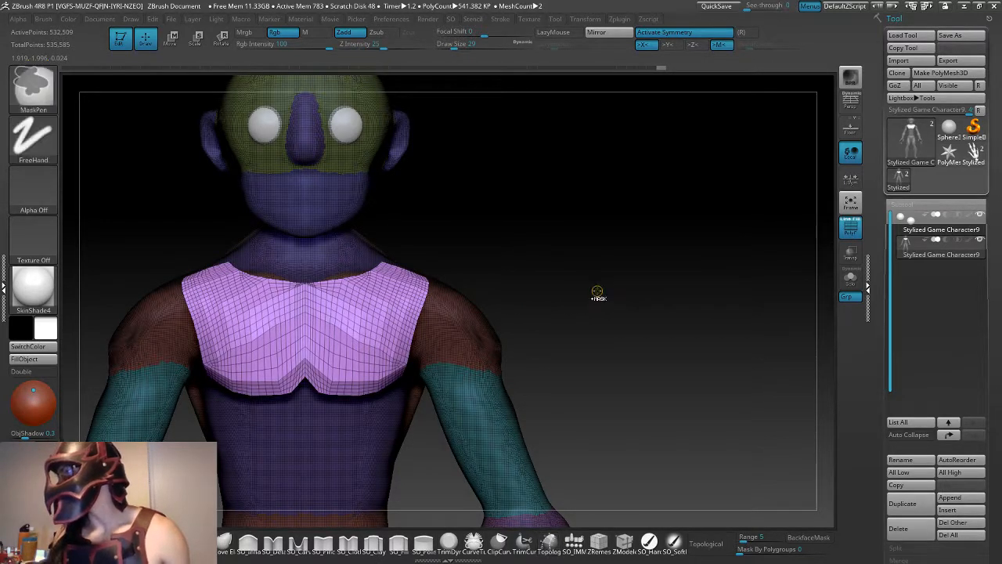
# - Return the chest piece to its unsubdivided state and hide the polyframe
pyautogui.hotkey('shift', 'd')
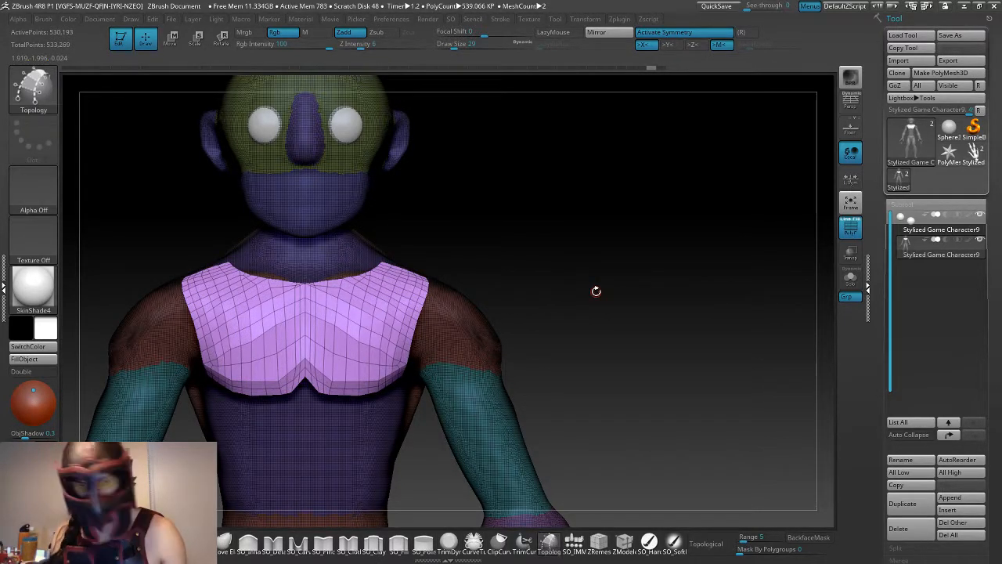
pyautogui.hotkey('shift', 'd')
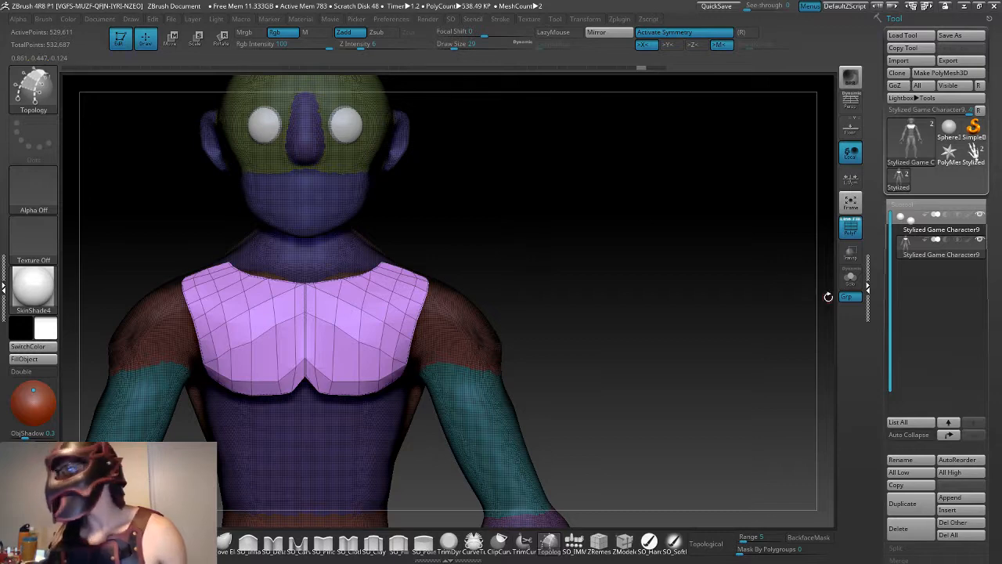
pyautogui.click(851, 227)
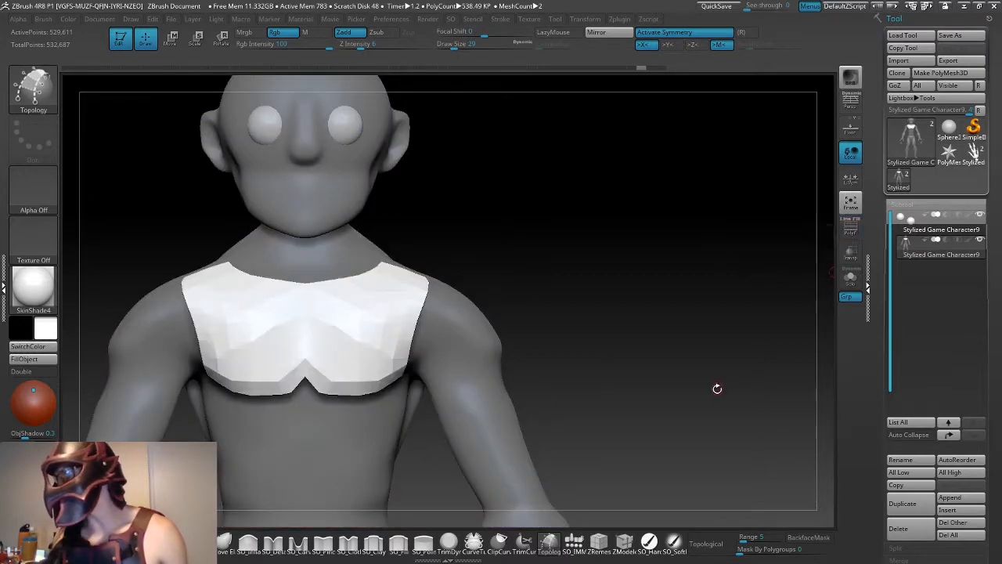
pyautogui.keyDown('alt'); pyautogui.moveTo(717, 388); pyautogui.dragTo(660, 400); pyautogui.keyUp('alt')
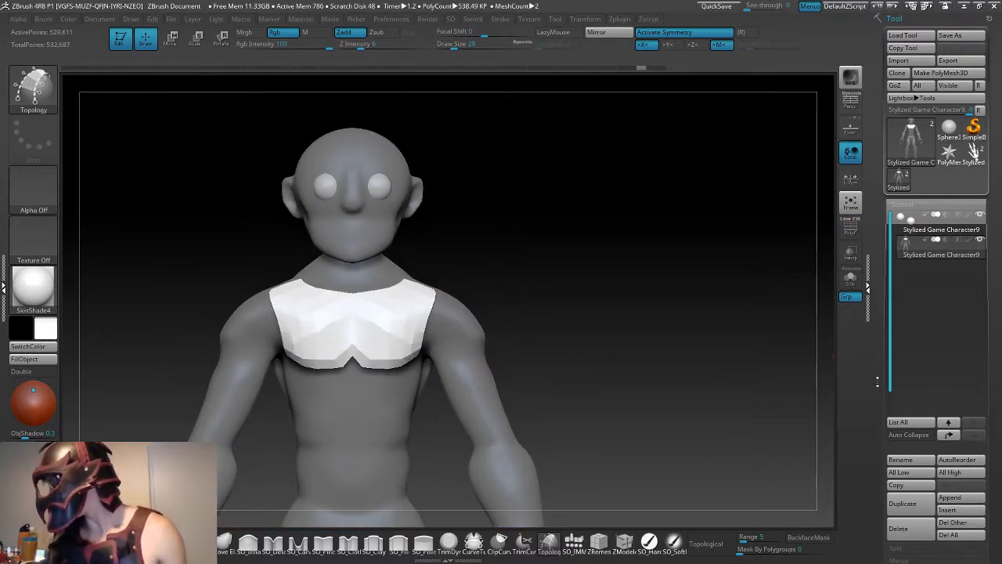
pyautogui.moveTo(878, 381); pyautogui.dragTo(869, 334)
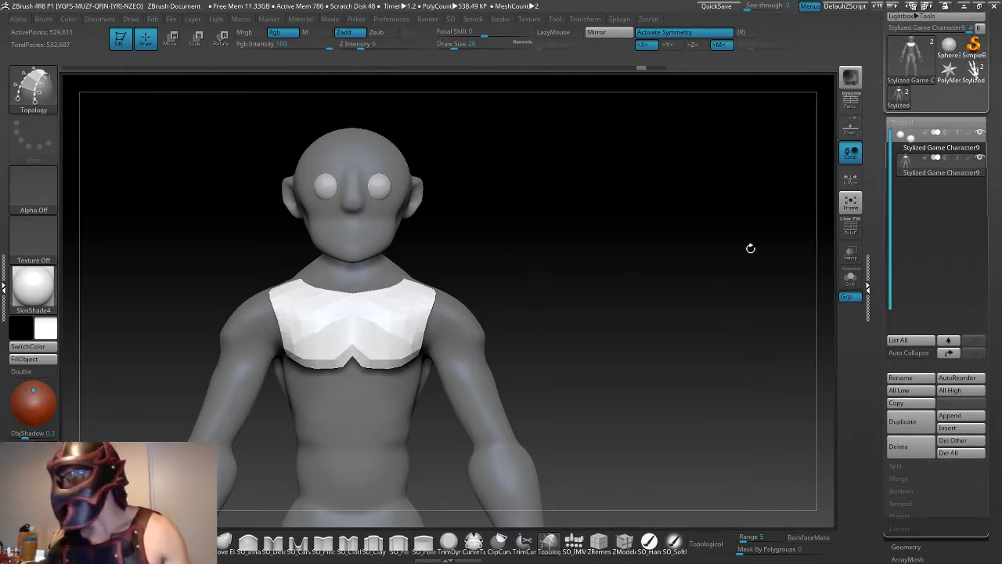
# - Show the polyframe and subdivide the chest piece two times for a denser quad mesh
pyautogui.click(850, 227)
pyautogui.scroll(5, 473, 319)
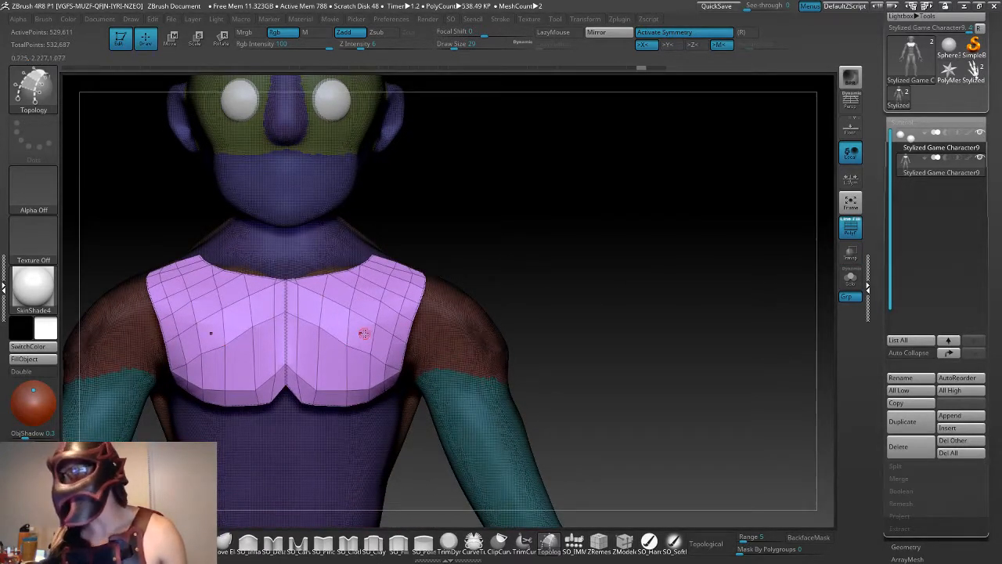
pyautogui.hotkey('ctrl', 'd')
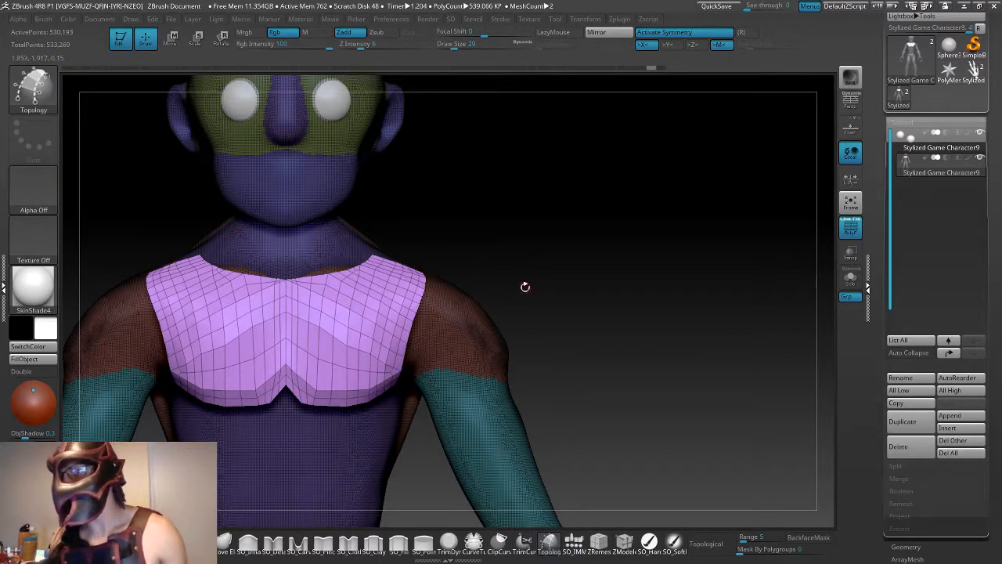
pyautogui.hotkey('ctrl', 'd')
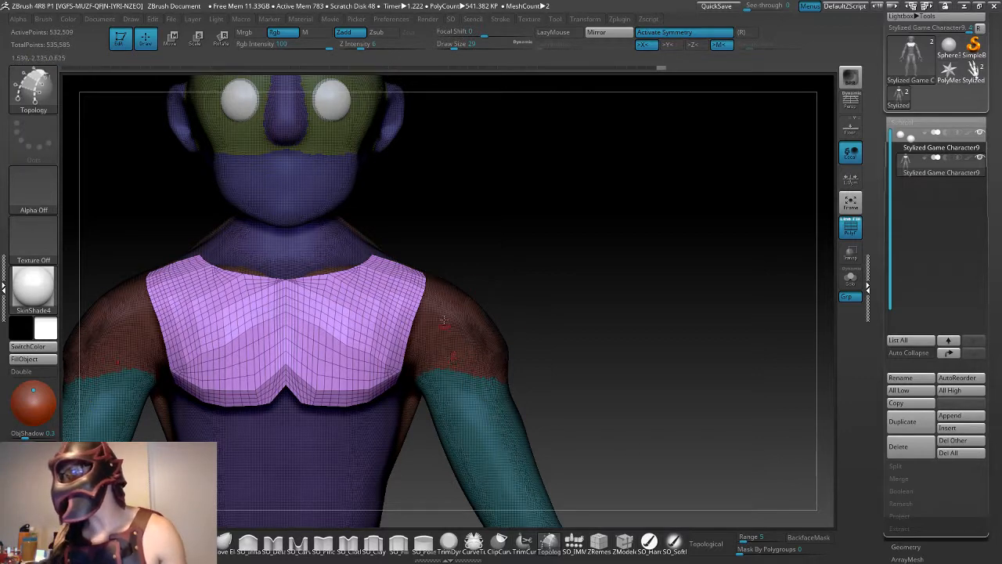
pyautogui.moveTo(522, 262); pyautogui.dragTo(596, 321)
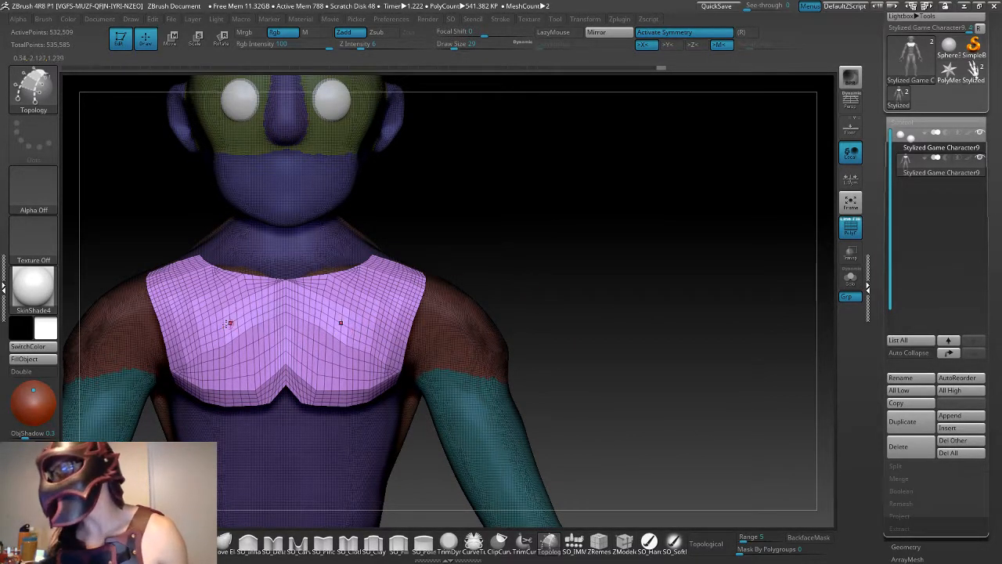
pyautogui.moveTo(584, 323); pyautogui.dragTo(513, 321)
pyautogui.moveTo(693, 321); pyautogui.dragTo(572, 347)
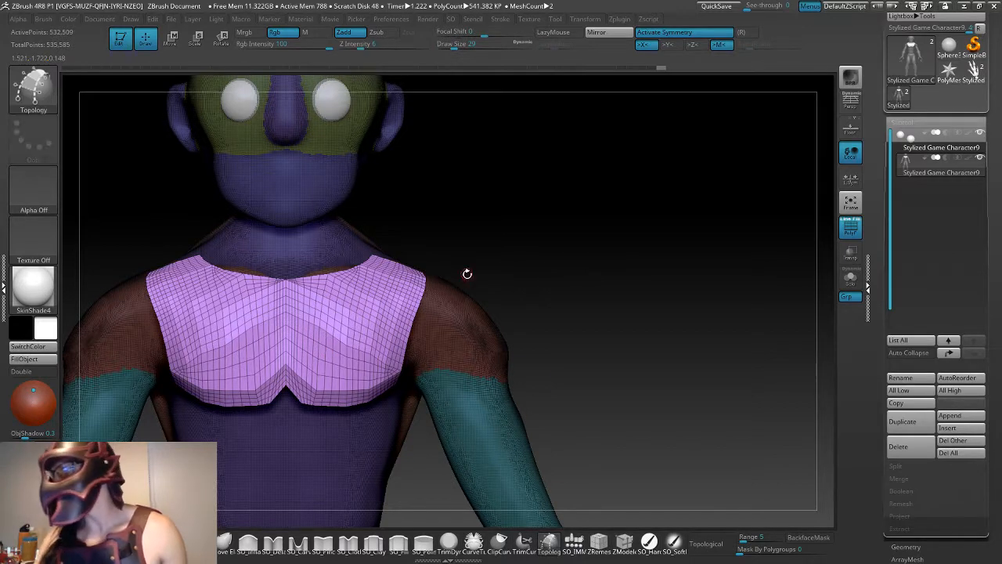
# - Increase the brush draw size to 128 and hide the polyframe
pyautogui.press('space')
pyautogui.moveTo(470, 275); pyautogui.dragTo(533, 263)
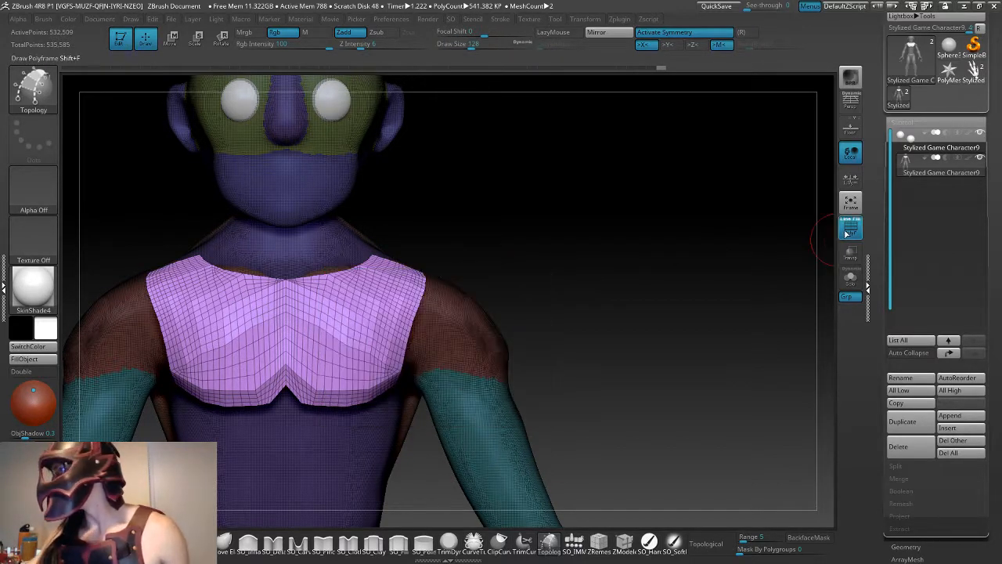
pyautogui.click(851, 232)
# - Smooth the facets on the front of the chest piece, undoing the first strokes and smoothing the surface again
pyautogui.press('shift')
pyautogui.moveTo(327, 338)
pyautogui.keyDown('shift'); pyautogui.mouseDown()
pyautogui.moveTo(321, 331)
pyautogui.moveTo(364, 307)
pyautogui.mouseUp(); pyautogui.keyUp('shift')
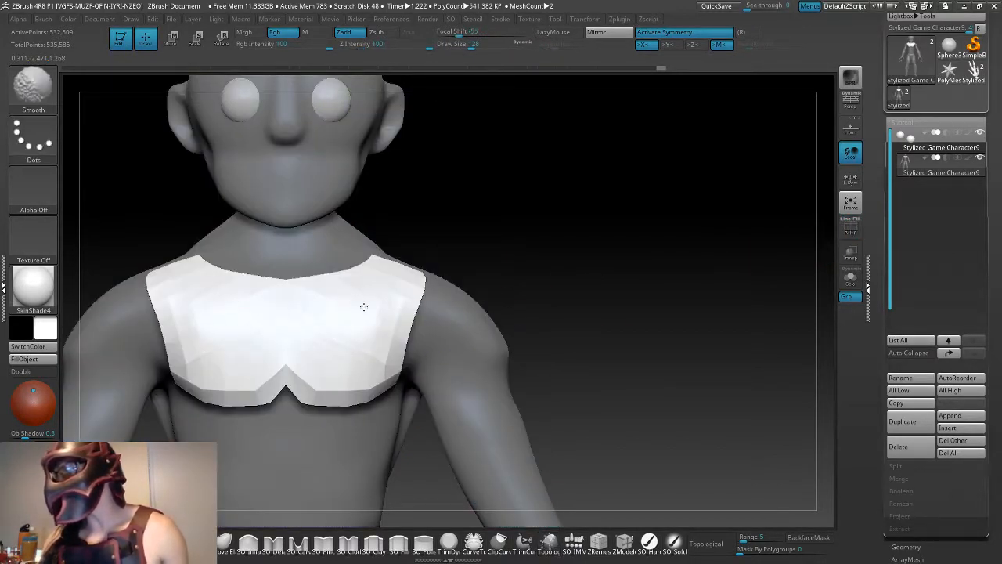
pyautogui.moveTo(400, 279)
pyautogui.keyDown('shift'); pyautogui.mouseDown()
pyautogui.moveTo(309, 372)
pyautogui.moveTo(363, 345)
pyautogui.moveTo(383, 308)
pyautogui.mouseUp(); pyautogui.keyUp('shift')
pyautogui.moveTo(383, 308)
pyautogui.keyDown('shift'); pyautogui.mouseDown()
pyautogui.moveTo(342, 385)
pyautogui.moveTo(373, 384)
pyautogui.mouseUp(); pyautogui.keyUp('shift')
pyautogui.press('shift')
pyautogui.hotkey('ctrl', 'z')
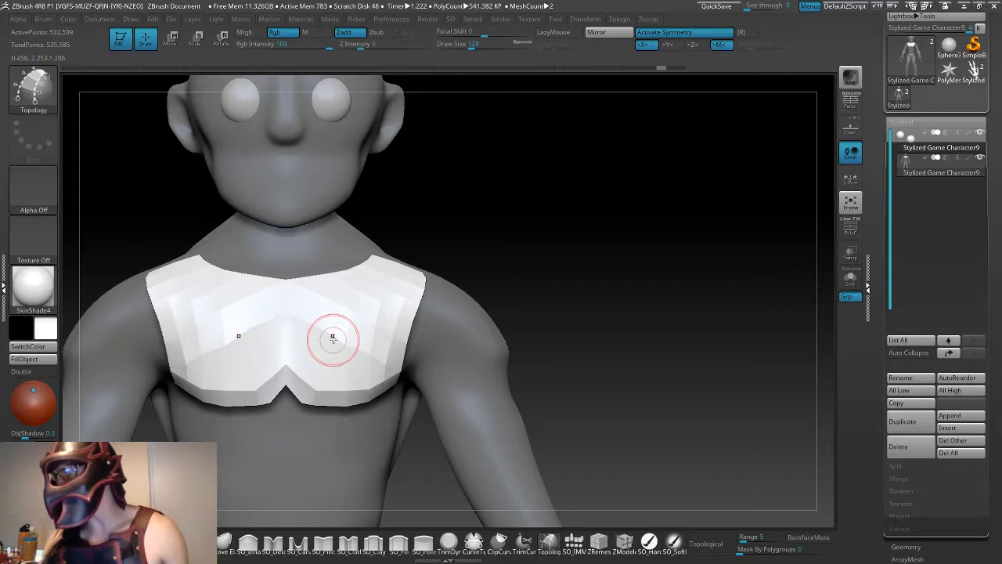
pyautogui.keyDown('shift'); pyautogui.moveTo(308, 321); pyautogui.dragTo(316, 333); pyautogui.keyUp('shift')
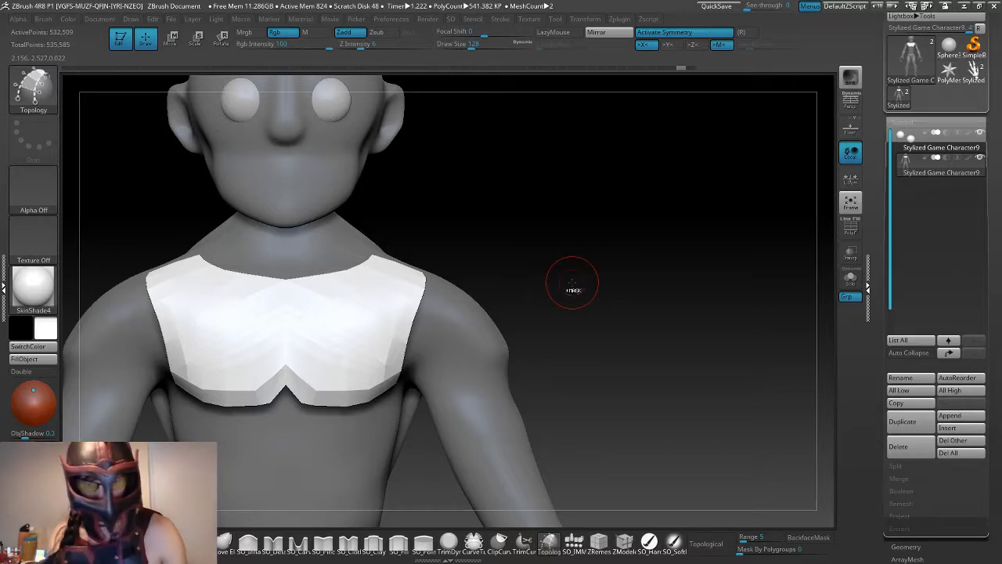
# - Undo the smoothing of the chest piece, subdivide its mesh to a denser level and hide the polyframe
pyautogui.hotkey('ctrl', 'z')
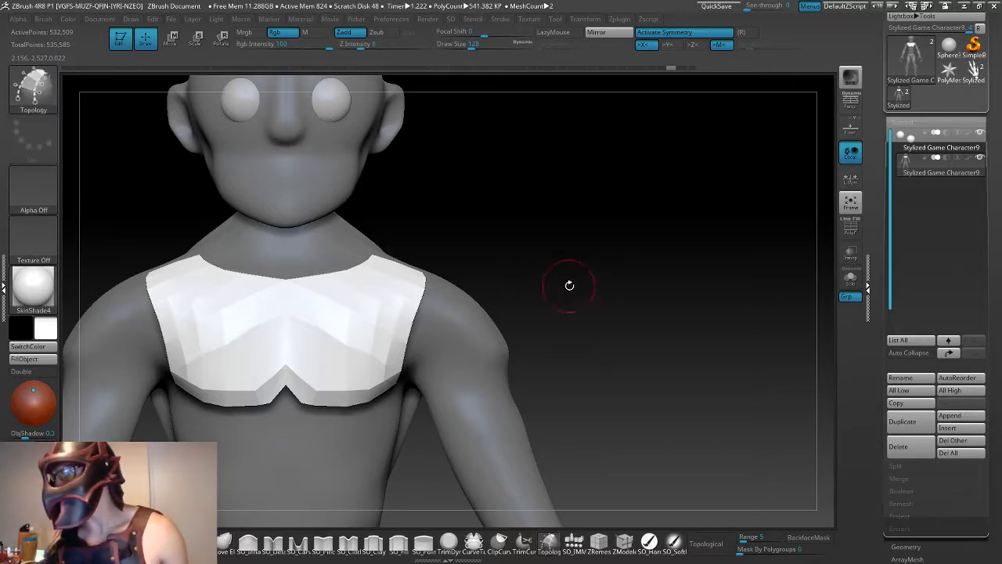
pyautogui.click(851, 228)
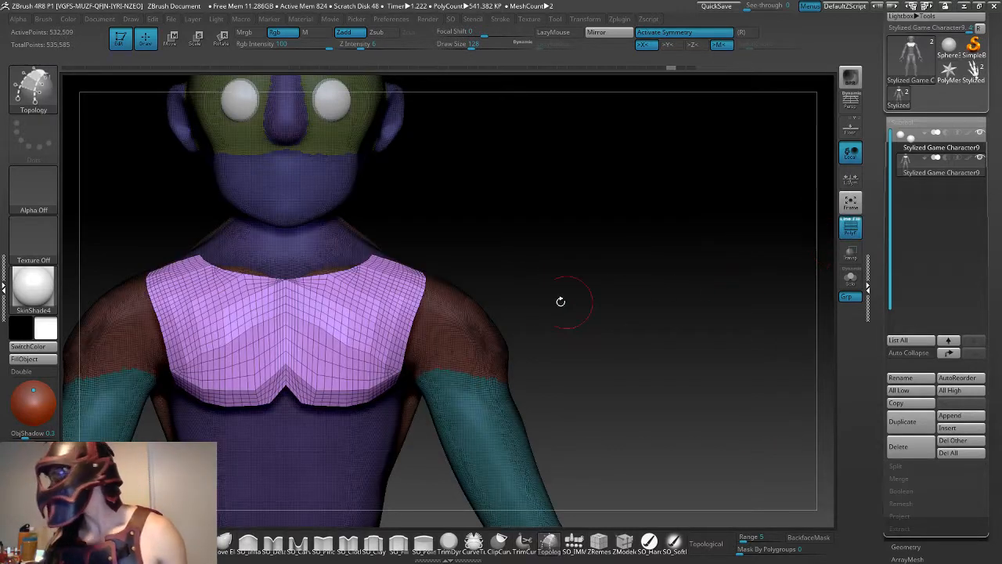
pyautogui.press('ctrl')
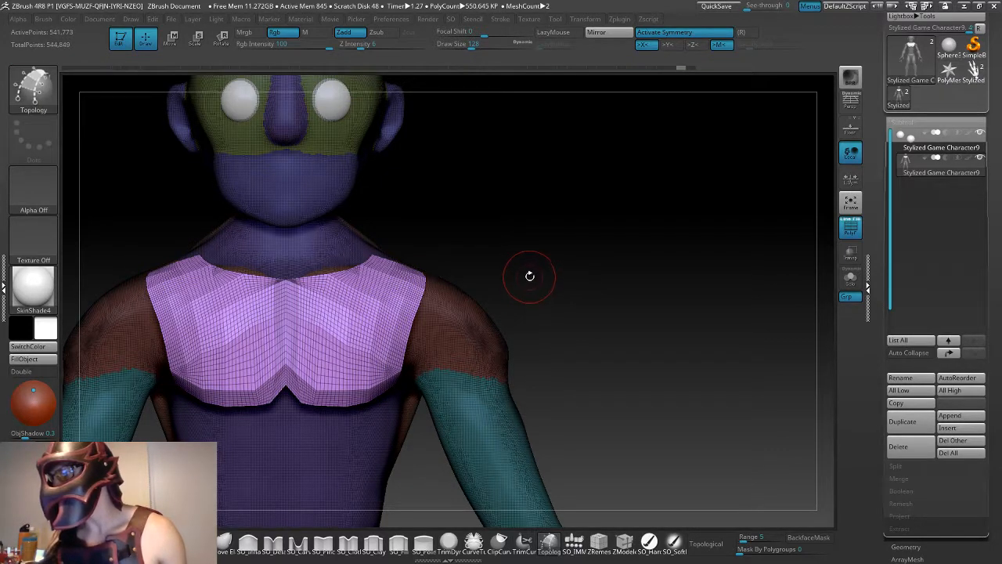
pyautogui.moveTo(563, 281); pyautogui.dragTo(506, 483)
pyautogui.rightClick(503, 484)
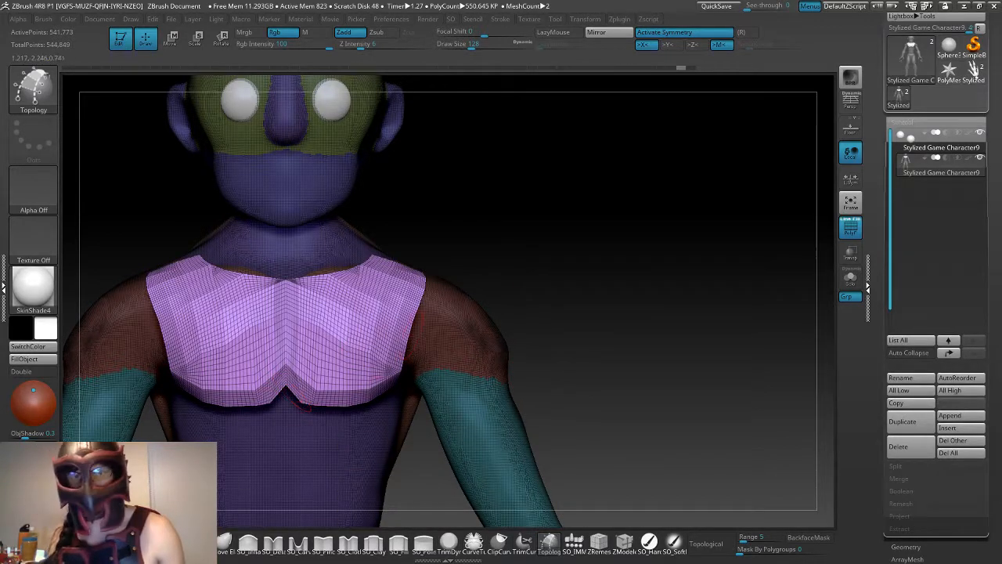
pyautogui.click(850, 229)
pyautogui.moveTo(600, 293); pyautogui.dragTo(562, 493)
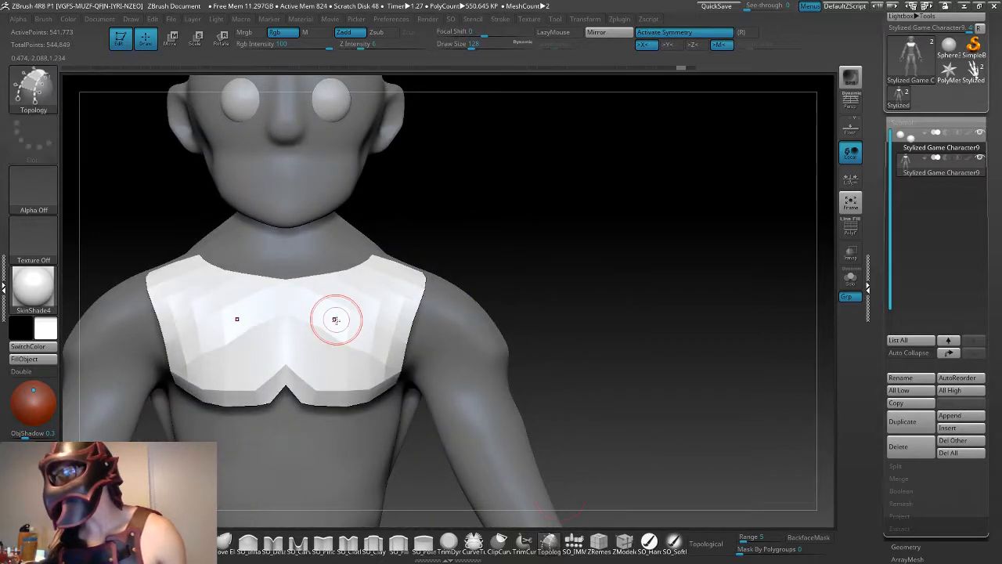
# - Choose the SO_Pinch brush and smooth the facets across the front of the chest piece
pyautogui.click(280, 549)
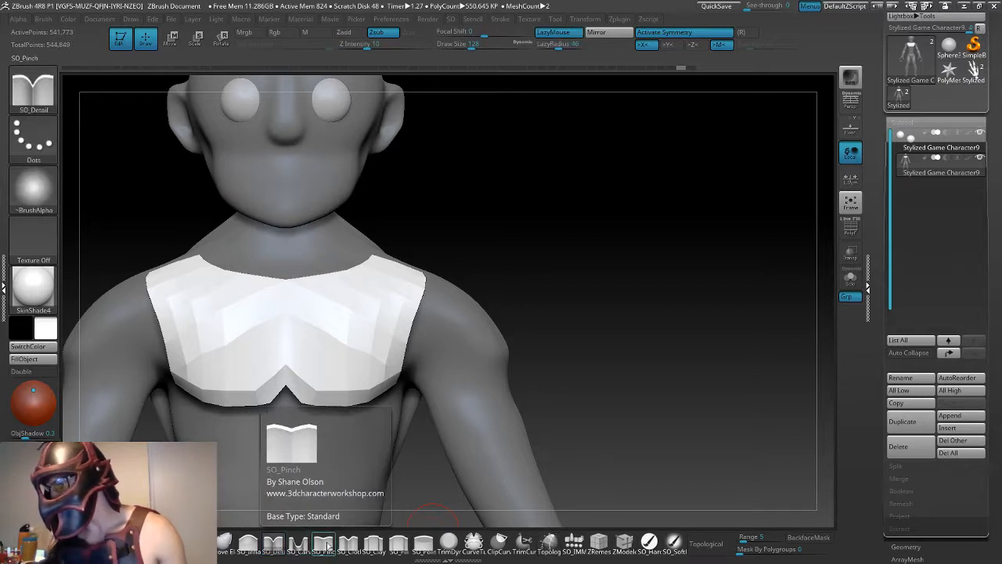
pyautogui.click(328, 546)
pyautogui.moveTo(343, 312)
pyautogui.keyDown('shift'); pyautogui.mouseDown()
pyautogui.moveTo(315, 319)
pyautogui.moveTo(322, 337)
pyautogui.moveTo(384, 299)
pyautogui.mouseUp(); pyautogui.keyUp('shift')
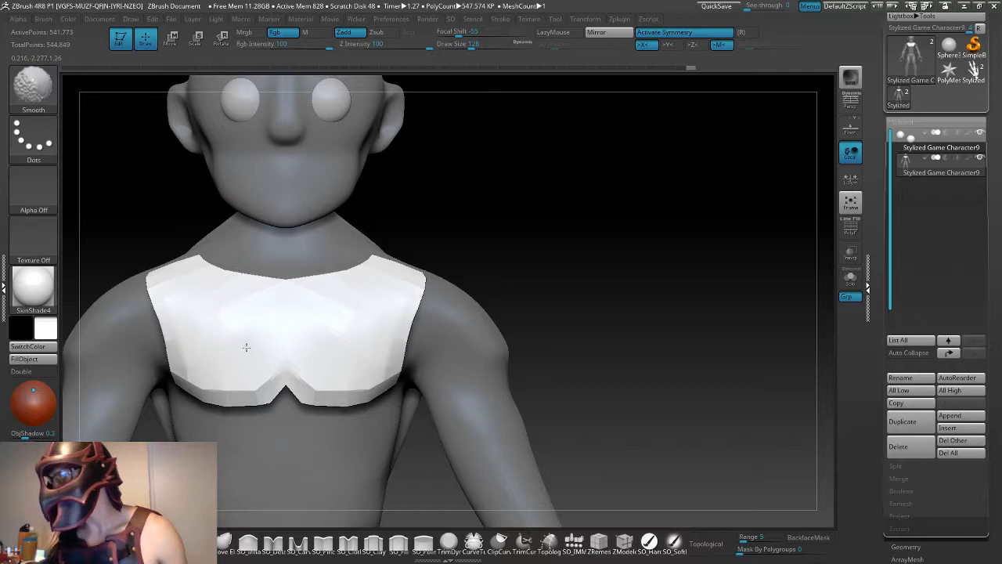
pyautogui.keyDown('shift'); pyautogui.moveTo(180, 324); pyautogui.dragTo(406, 346); pyautogui.keyUp('shift')
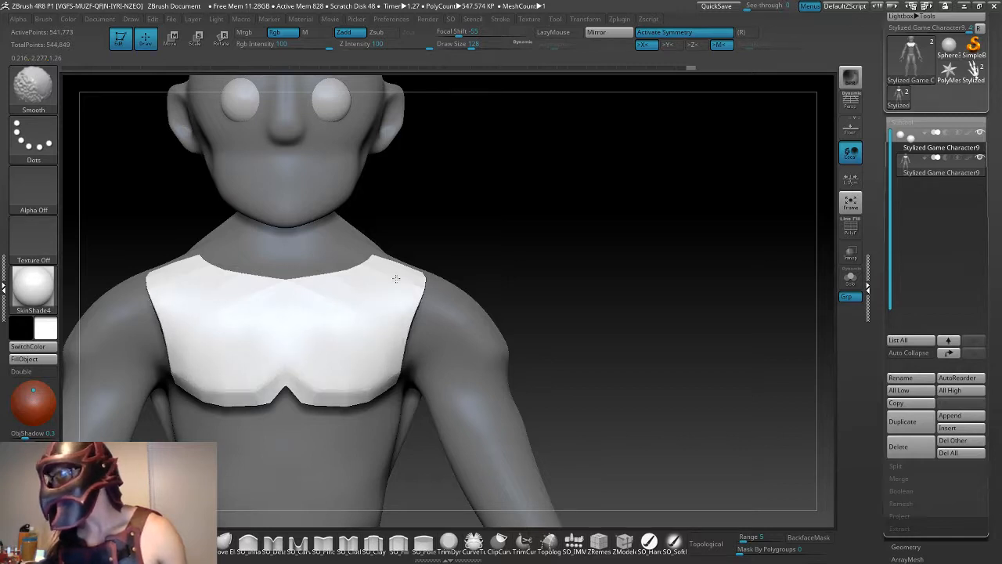
pyautogui.moveTo(254, 304)
pyautogui.keyDown('shift'); pyautogui.mouseDown()
pyautogui.moveTo(223, 292)
pyautogui.moveTo(244, 347)
pyautogui.moveTo(388, 389)
pyautogui.moveTo(409, 378)
pyautogui.mouseUp(); pyautogui.keyUp('shift')
pyautogui.moveTo(579, 342)
pyautogui.mouseDown()
pyautogui.moveTo(584, 300)
pyautogui.moveTo(506, 321)
pyautogui.mouseUp()
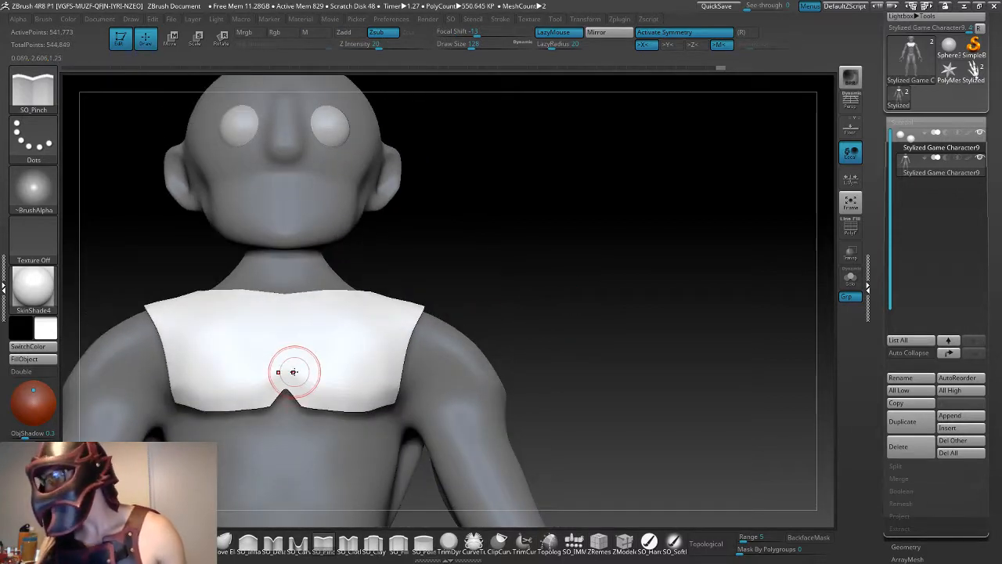
# - Pinch a crisp ridge along the chest piece's lower edge with SO_Pinch and smooth the surface above it
pyautogui.moveTo(292, 369)
pyautogui.mouseDown()
pyautogui.moveTo(324, 387)
pyautogui.moveTo(290, 372)
pyautogui.mouseUp()
pyautogui.hotkey('ctrl', 'z')
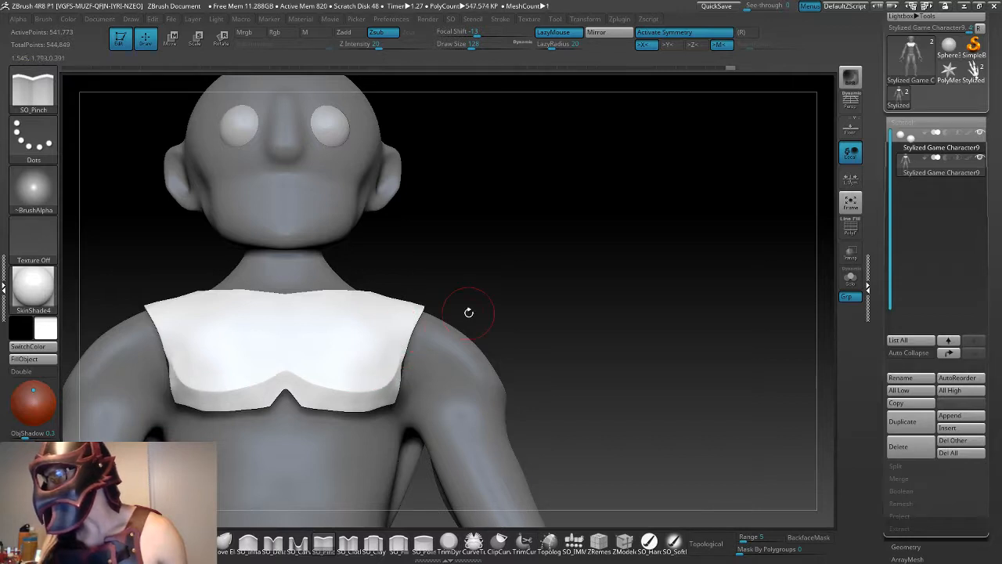
pyautogui.moveTo(468, 313); pyautogui.dragTo(553, 371)
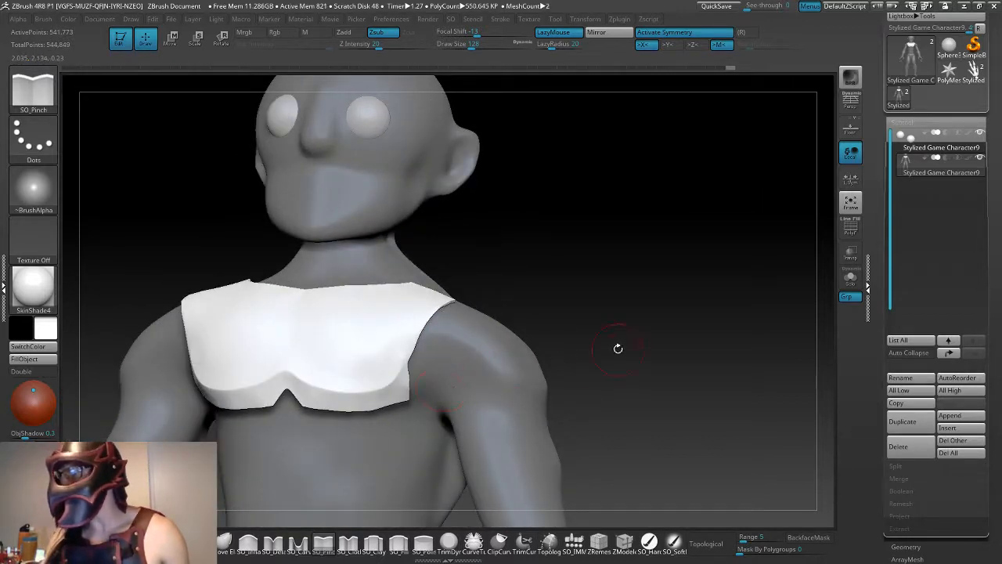
pyautogui.moveTo(618, 346); pyautogui.dragTo(553, 311)
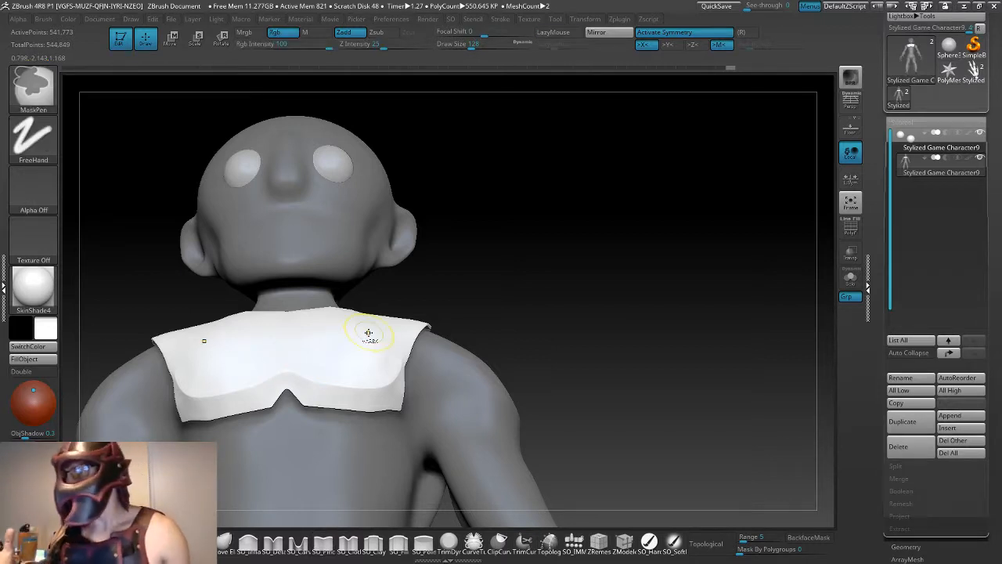
pyautogui.moveTo(368, 333); pyautogui.dragTo(343, 329, button='right')
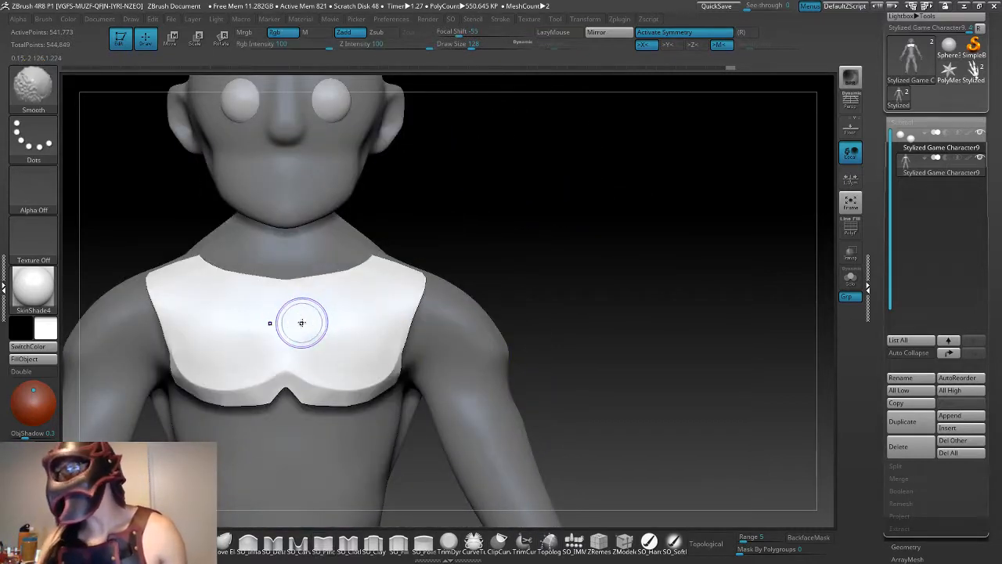
pyautogui.keyDown('shift'); pyautogui.moveTo(302, 323); pyautogui.dragTo(357, 321); pyautogui.keyUp('shift')
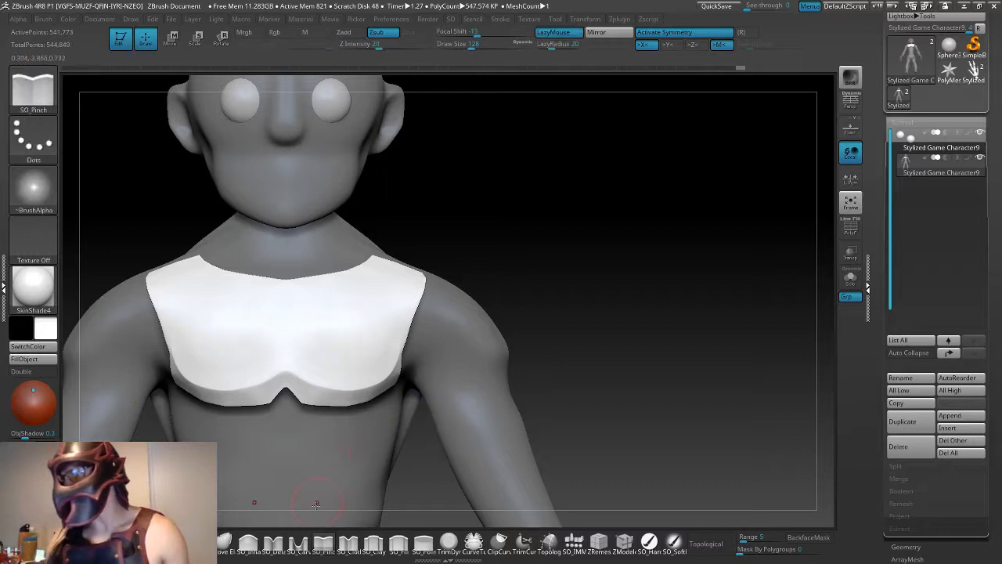
# - Undo the chest piece's sculpting, subdivisions and mesh generation back to the bare Topology curves, with the polyframe hidden
pyautogui.click(323, 542)
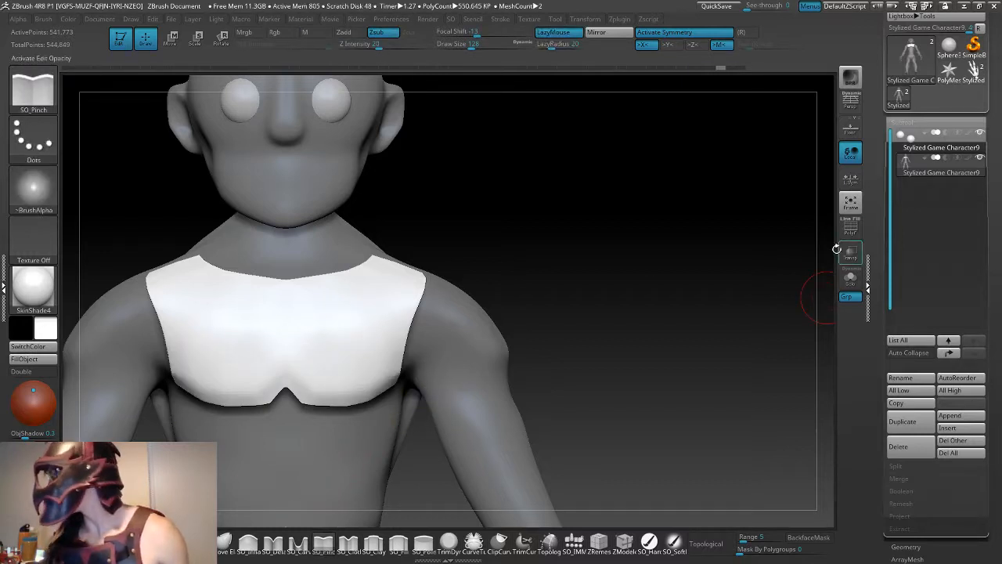
pyautogui.click(851, 228)
pyautogui.hotkey('shift', 'd')
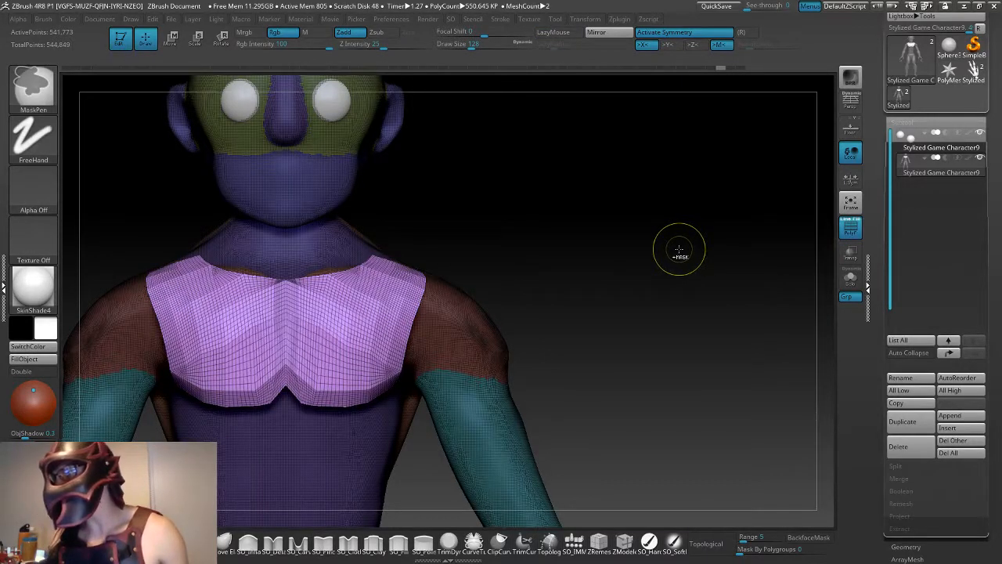
pyautogui.hotkey('shift', 'd')
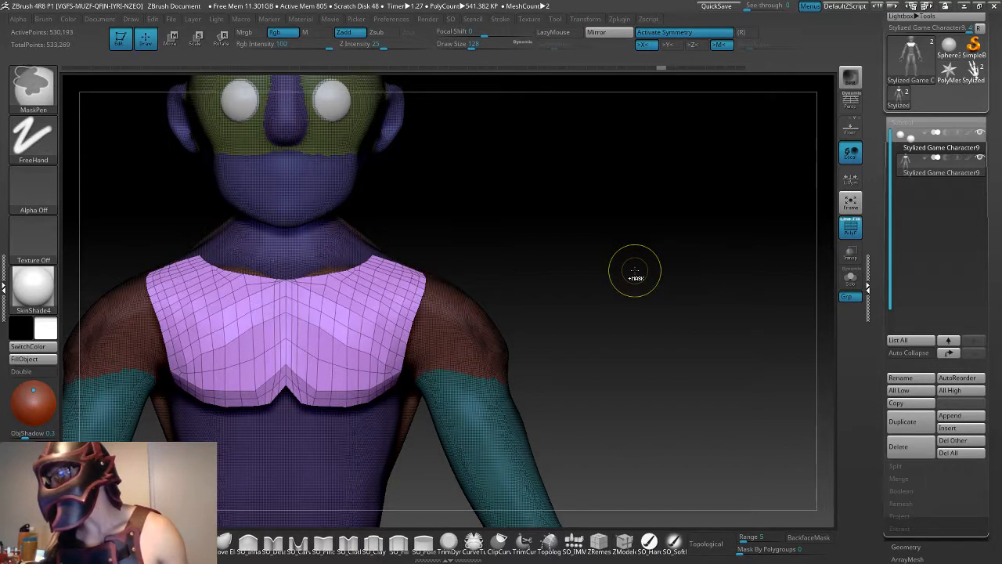
pyautogui.hotkey('ctrl', 'z')
pyautogui.hotkey('ctrl', 'z')
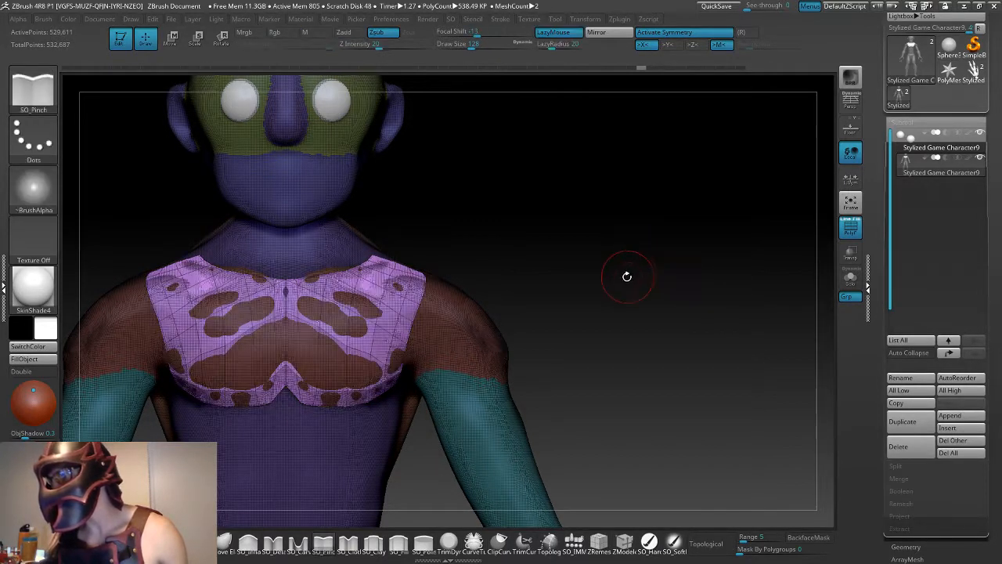
pyautogui.hotkey('ctrl', 'z')
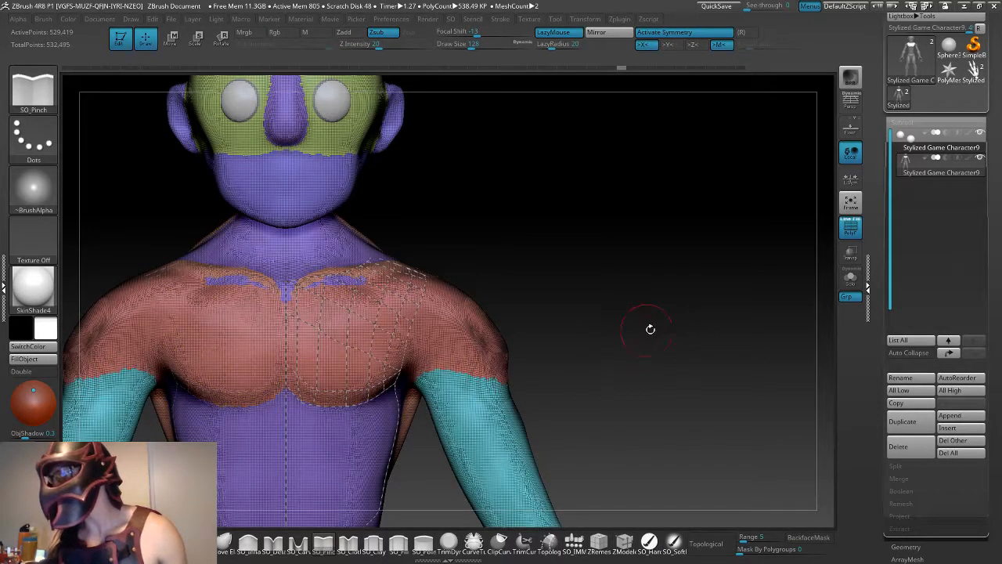
pyautogui.click(851, 228)
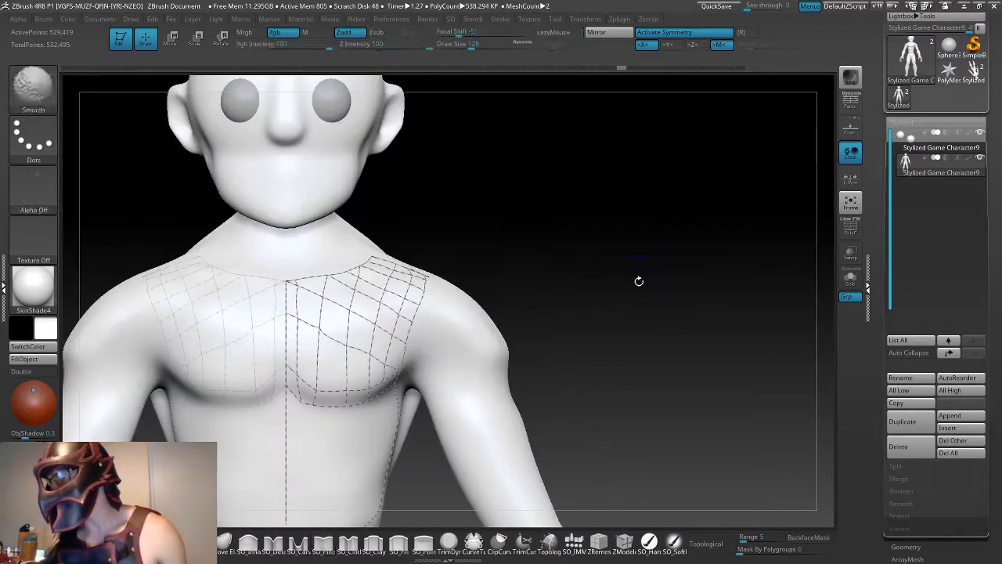
# - Switch back to the Topology brush for more curves on the torso below the chest grid
pyautogui.keyDown('alt'); pyautogui.moveTo(665, 307); pyautogui.dragTo(672, 344); pyautogui.keyUp('alt')
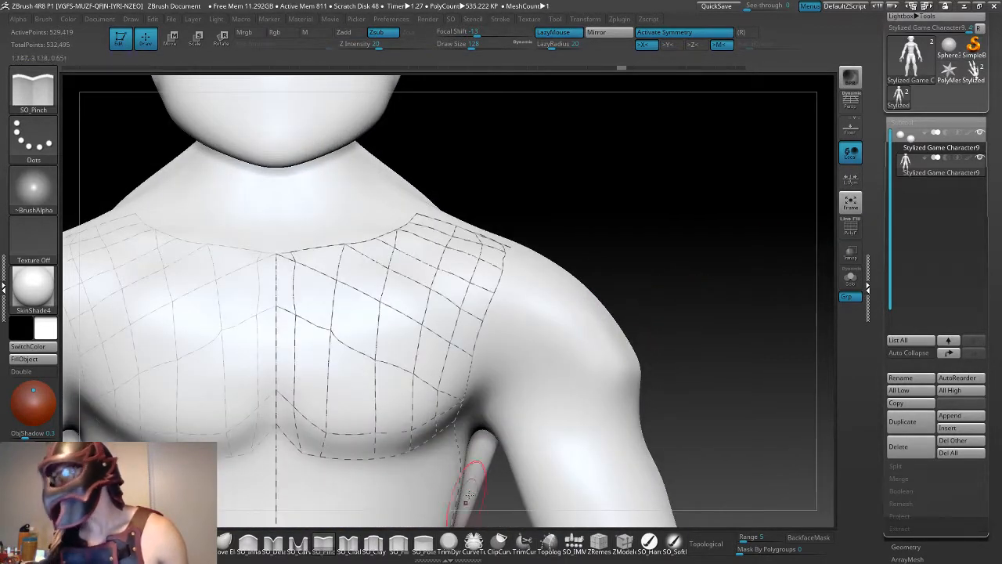
pyautogui.click(549, 542)
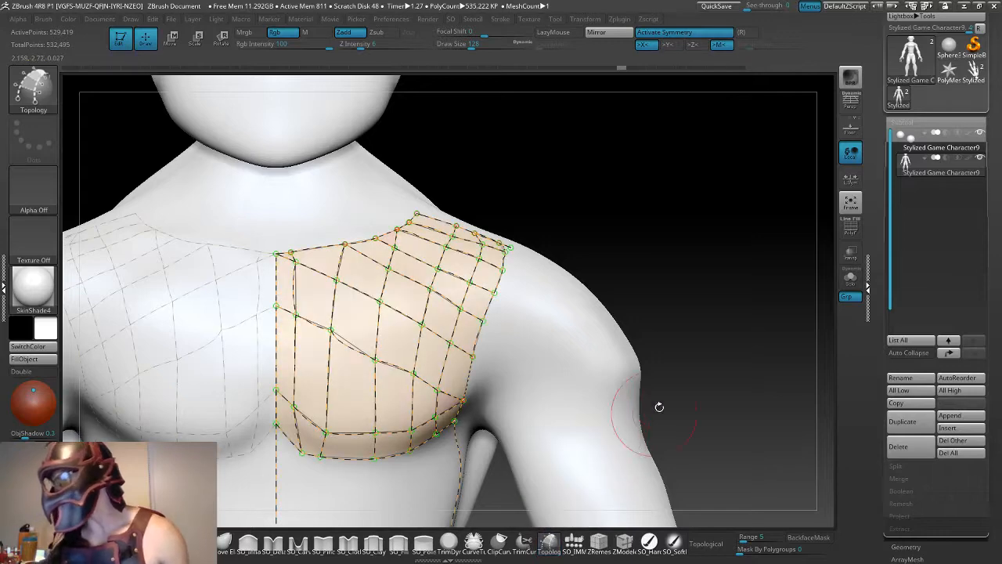
pyautogui.keyDown('alt'); pyautogui.moveTo(668, 380); pyautogui.dragTo(580, 318); pyautogui.keyUp('alt')
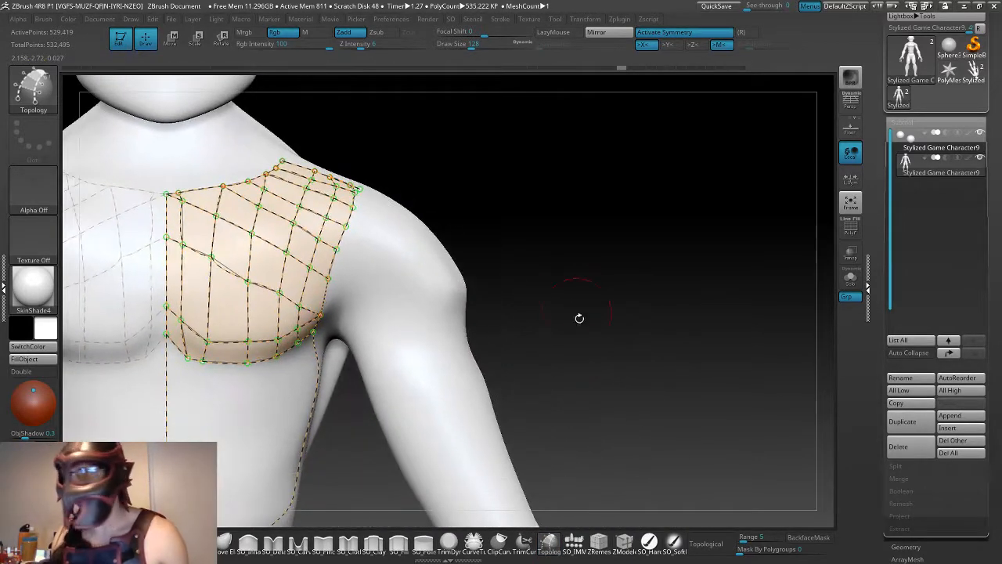
pyautogui.moveTo(615, 373); pyautogui.dragTo(647, 334)
pyautogui.moveTo(605, 361); pyautogui.dragTo(398, 275)
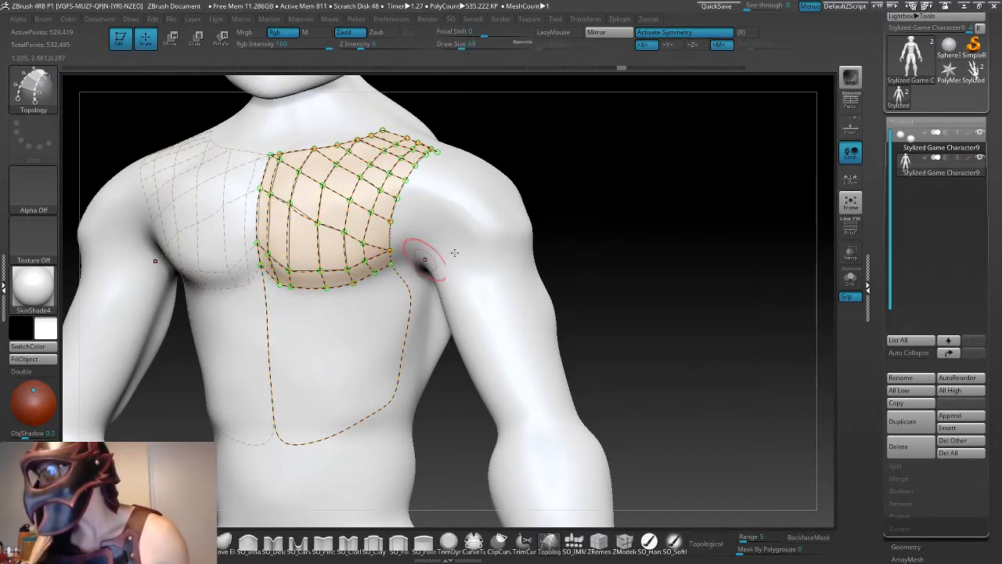
pyautogui.keyDown('shift'); pyautogui.moveTo(558, 224); pyautogui.dragTo(540, 227); pyautogui.keyUp('shift')
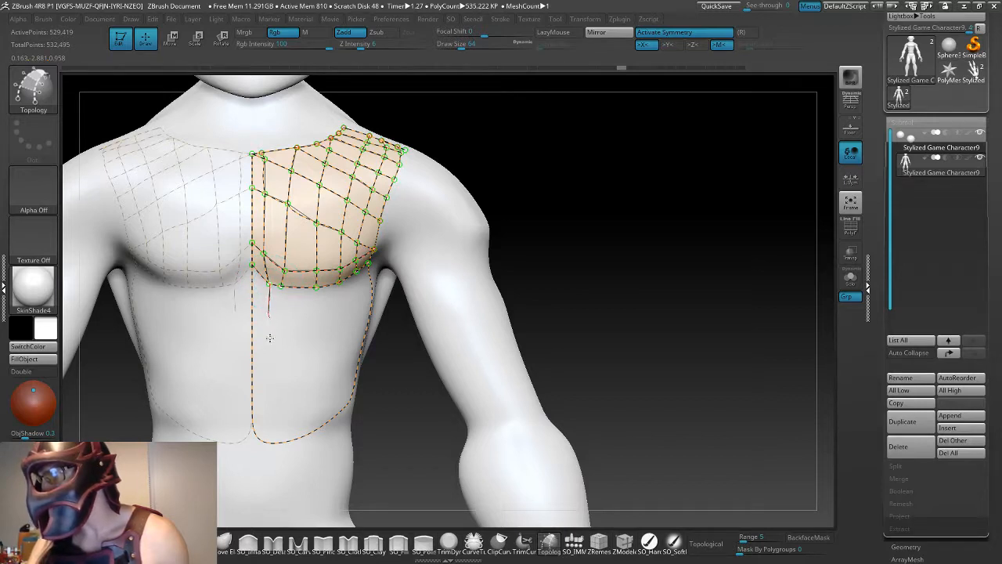
# - Try to draw a vertical curve from the chest grid's lower edge down the abdomen, and undo it
pyautogui.click(266, 415)
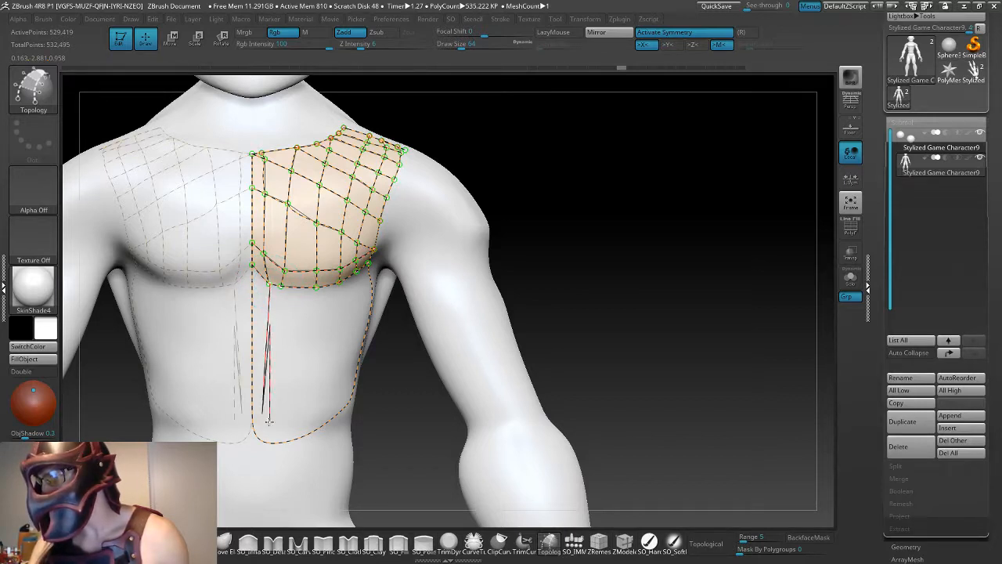
pyautogui.hotkey('ctrl', 'z')
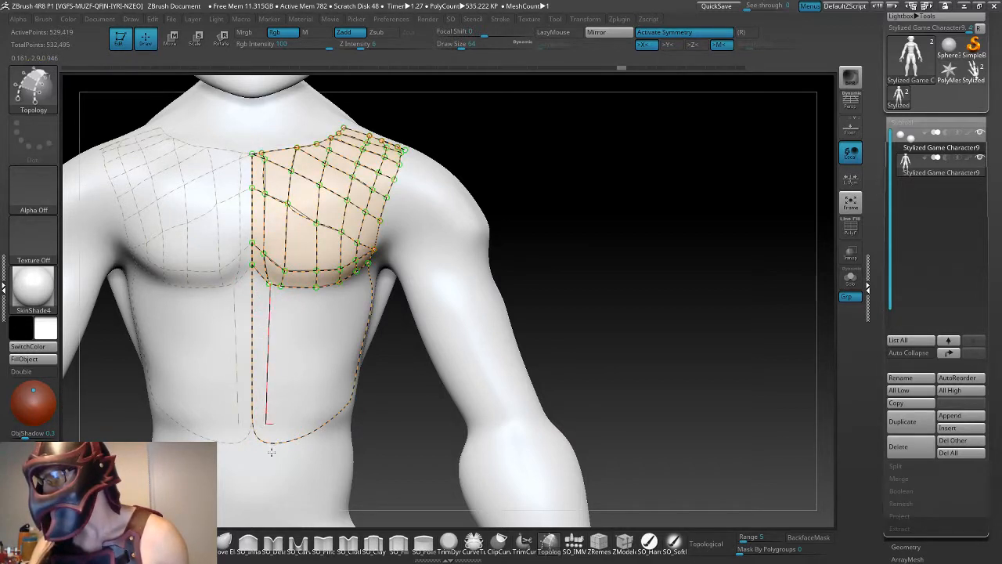
pyautogui.hotkey('ctrl', 'shift', 'z')
pyautogui.moveTo(564, 264)
pyautogui.mouseDown()
pyautogui.moveTo(501, 265)
pyautogui.moveTo(535, 264)
pyautogui.mouseUp()
pyautogui.hotkey('ctrl', 'z')
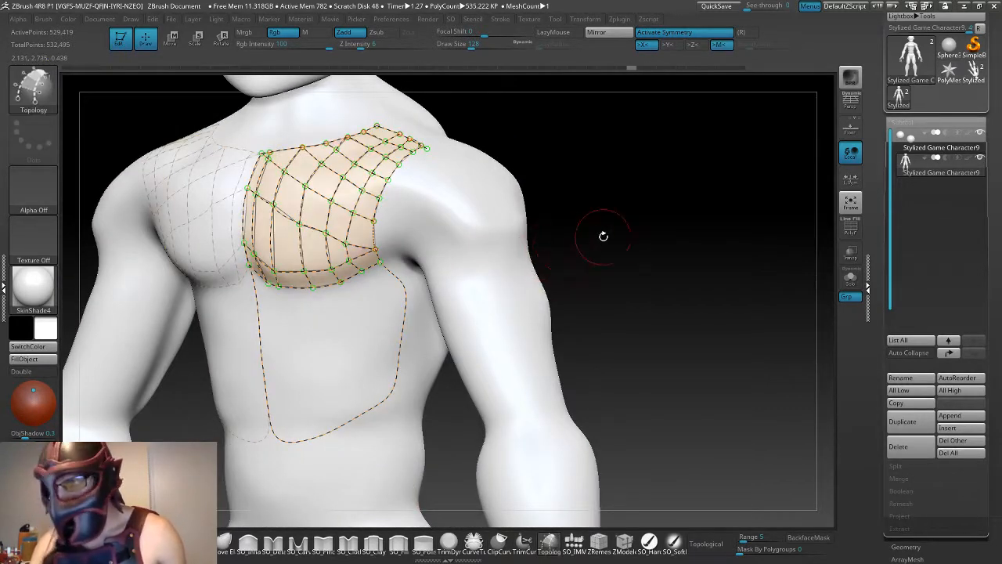
pyautogui.keyDown('shift'); pyautogui.moveTo(604, 235); pyautogui.dragTo(602, 232); pyautogui.keyUp('shift')
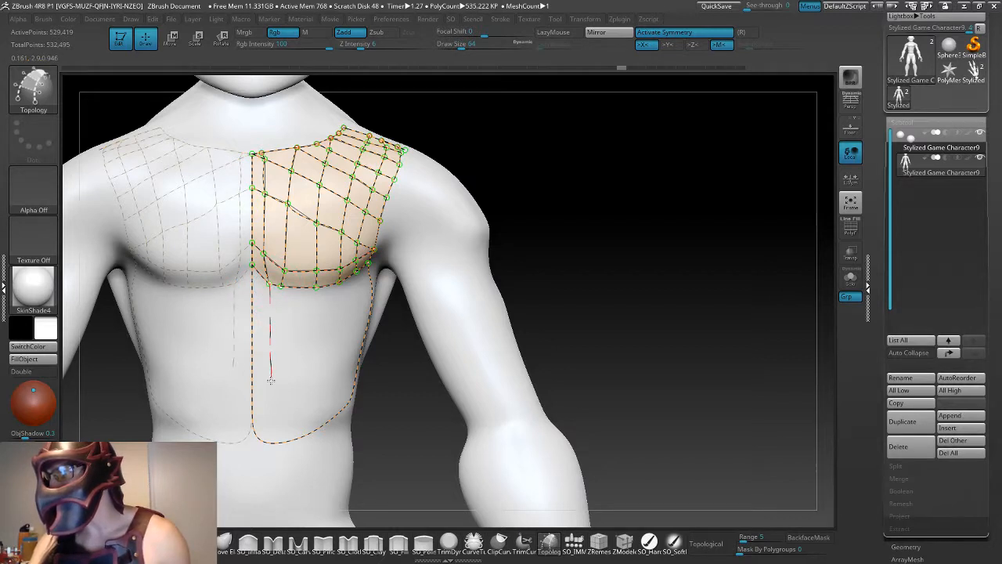
# - Draw two vertical curves beside the centre line from the chest grid's lower edge down past the abdomen outline
pyautogui.moveTo(274, 452); pyautogui.dragTo(274, 446)
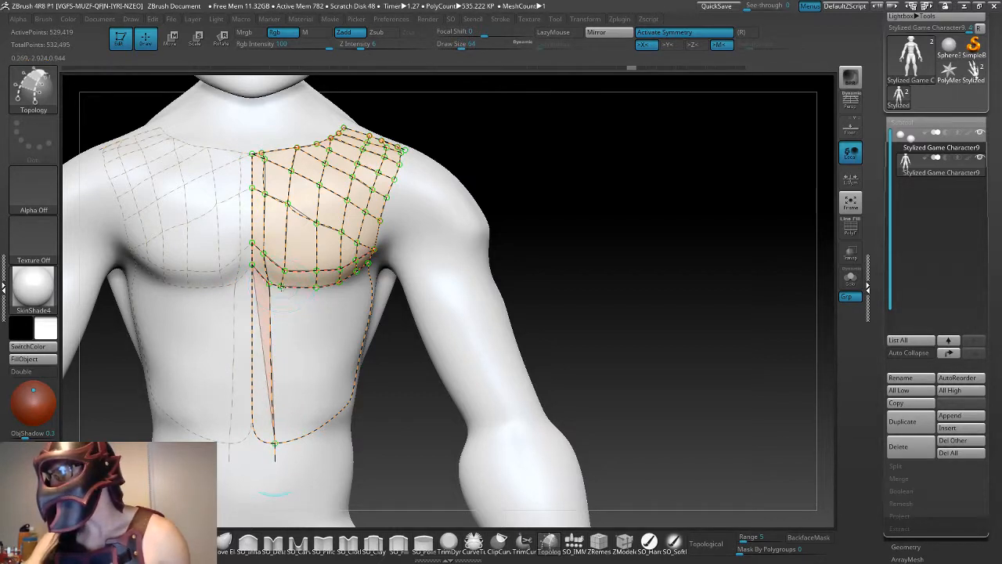
pyautogui.moveTo(290, 410); pyautogui.dragTo(292, 455)
pyautogui.moveTo(571, 329); pyautogui.dragTo(493, 314)
pyautogui.keyDown('alt'); pyautogui.moveTo(577, 351); pyautogui.dragTo(661, 223); pyautogui.keyUp('alt')
pyautogui.moveTo(384, 381); pyautogui.dragTo(396, 382)
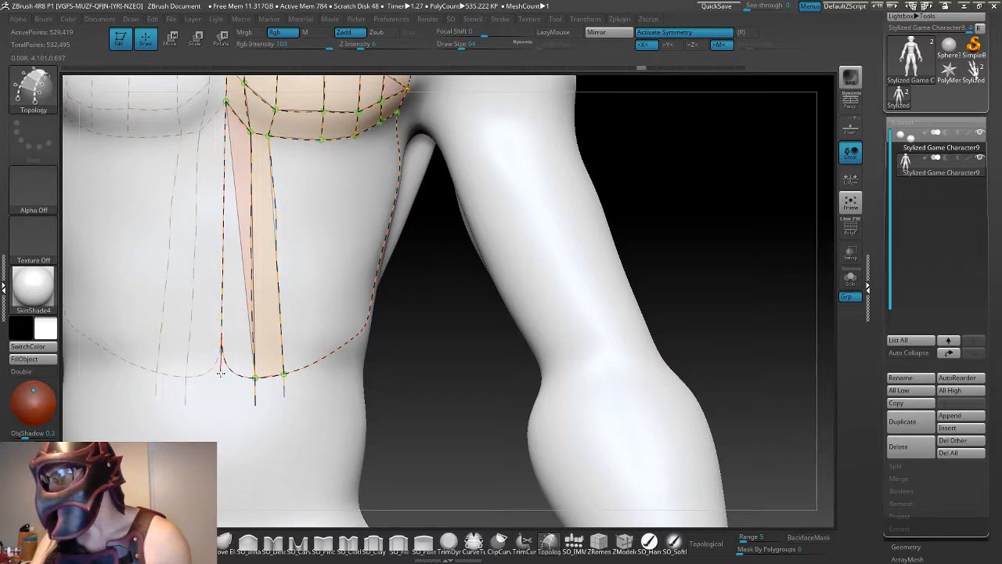
# - Rework the abdomen outline's rounded centre corner into a square one and redraw the centre line up to the chest grid
pyautogui.click(222, 377)
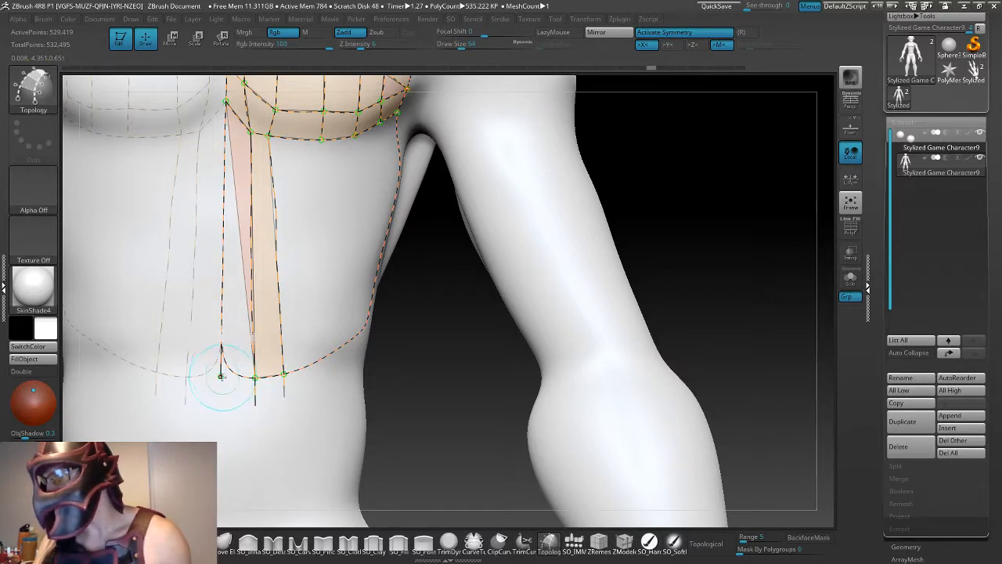
pyautogui.moveTo(257, 379); pyautogui.dragTo(267, 376)
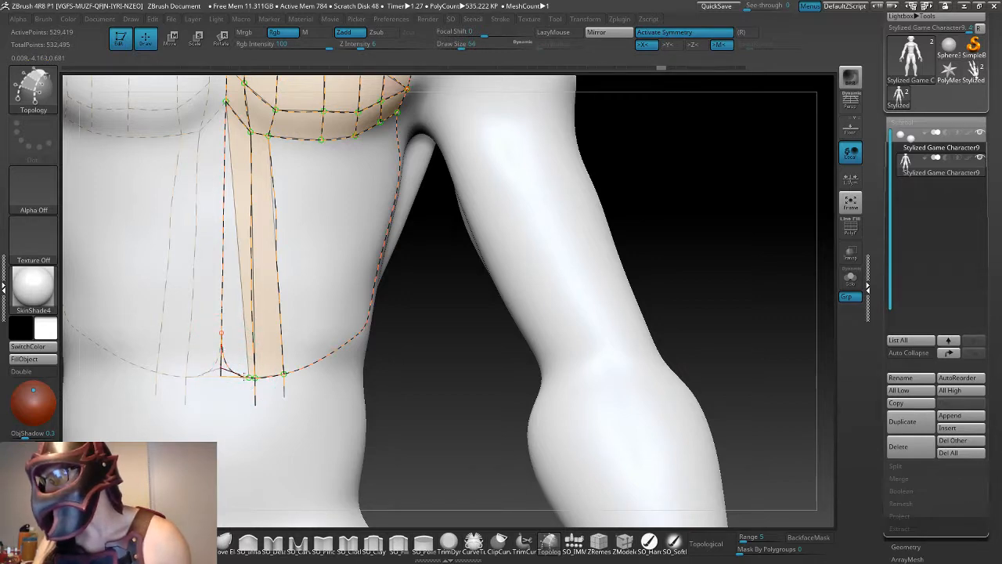
pyautogui.hotkey('ctrl', 'z')
pyautogui.moveTo(421, 351); pyautogui.dragTo(352, 262)
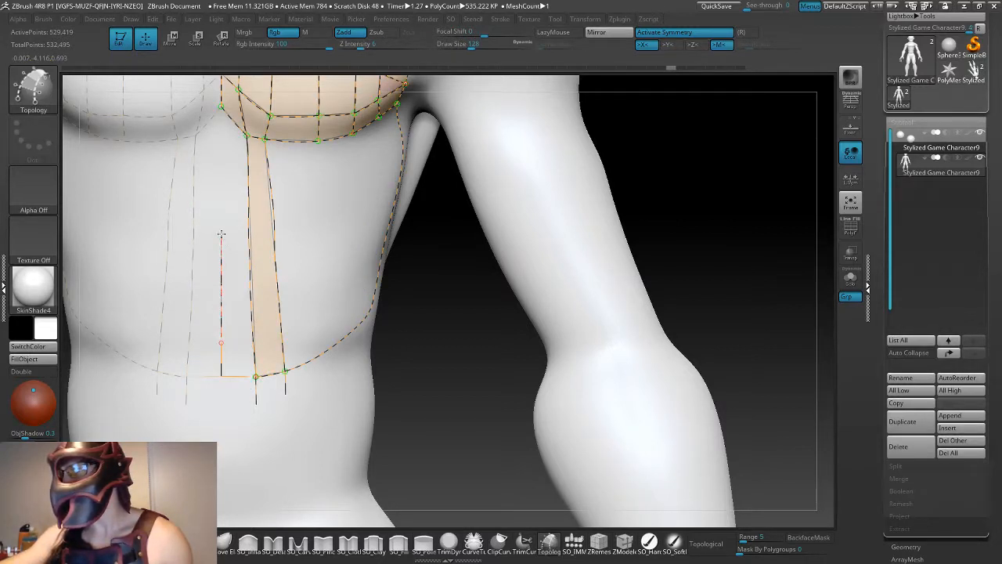
pyautogui.moveTo(222, 233); pyautogui.dragTo(222, 223)
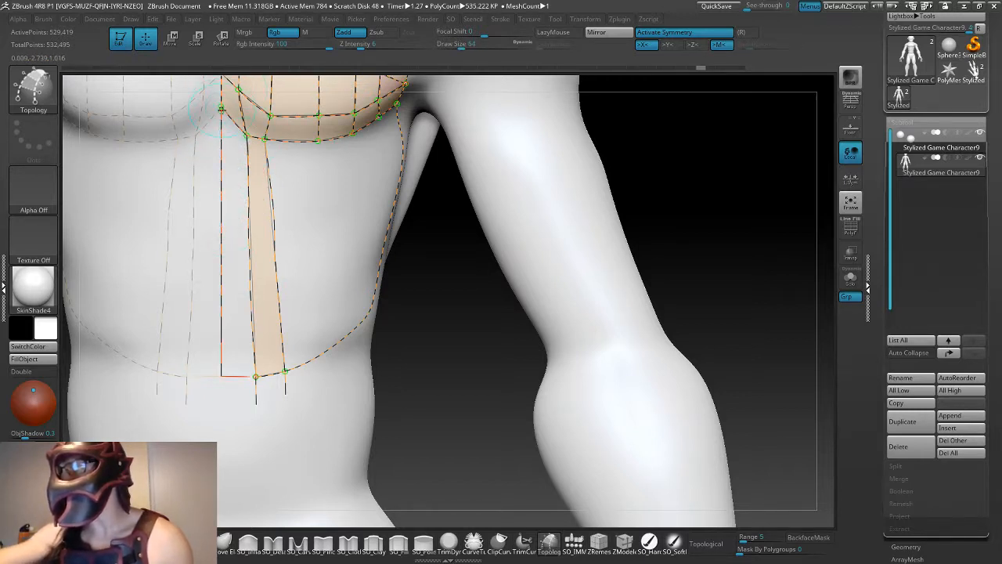
# - Preview the mesh generated from the current torso curves and return to the curves
pyautogui.press('a')
pyautogui.press('a')
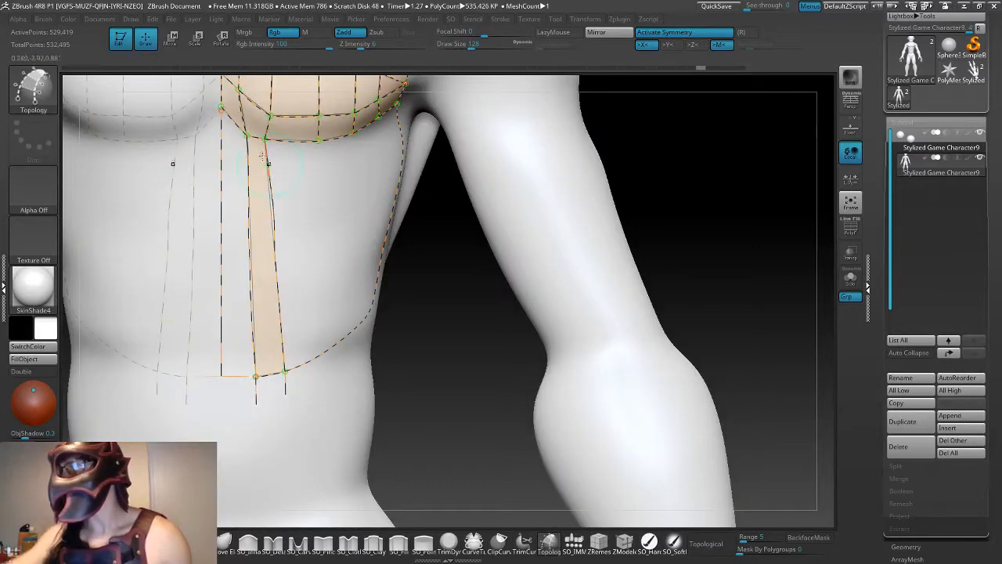
pyautogui.press('a')
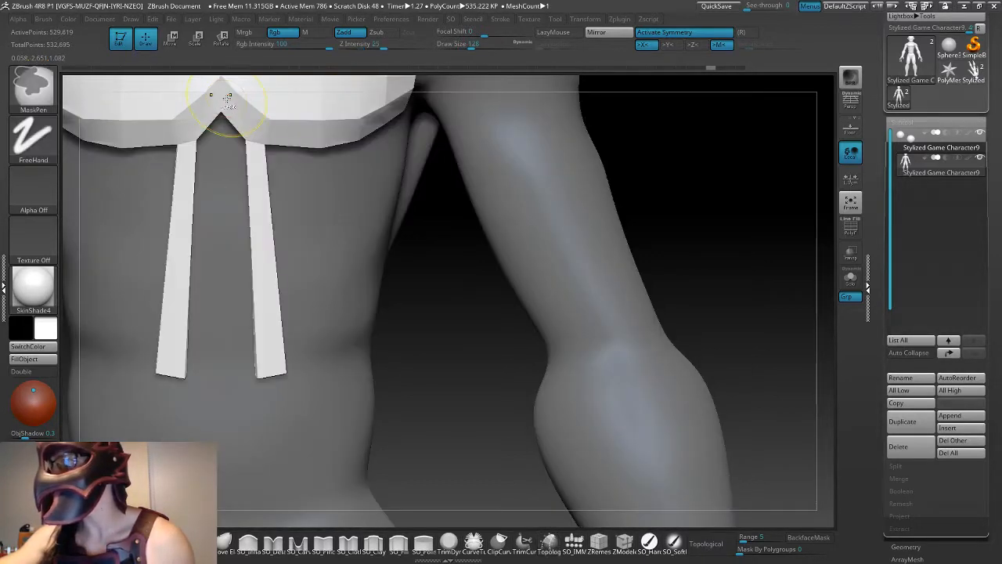
pyautogui.press('a')
# - Redraw the centre line straight from the chest grid's lower edge down past the abdomen outline's level
pyautogui.moveTo(467, 274)
pyautogui.keyDown('alt'); pyautogui.mouseDown()
pyautogui.moveTo(484, 268)
pyautogui.moveTo(501, 284)
pyautogui.mouseUp(); pyautogui.keyUp('alt')
pyautogui.press('space')
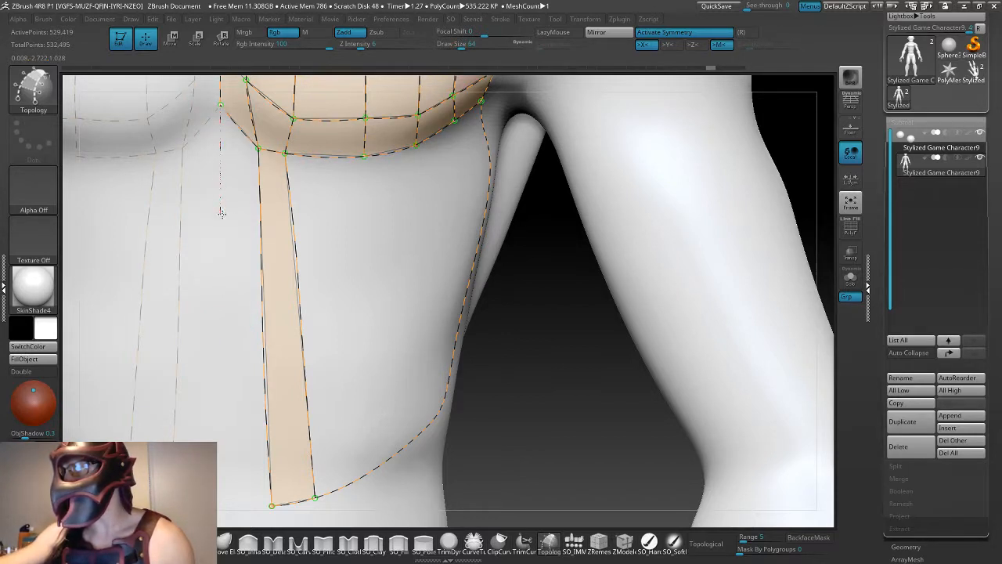
pyautogui.click(222, 213)
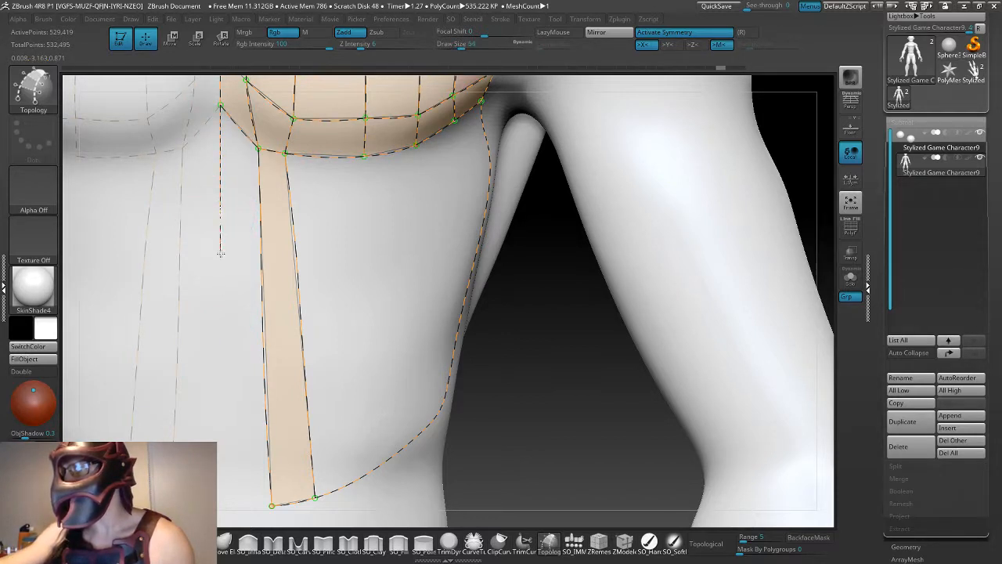
pyautogui.click(220, 291)
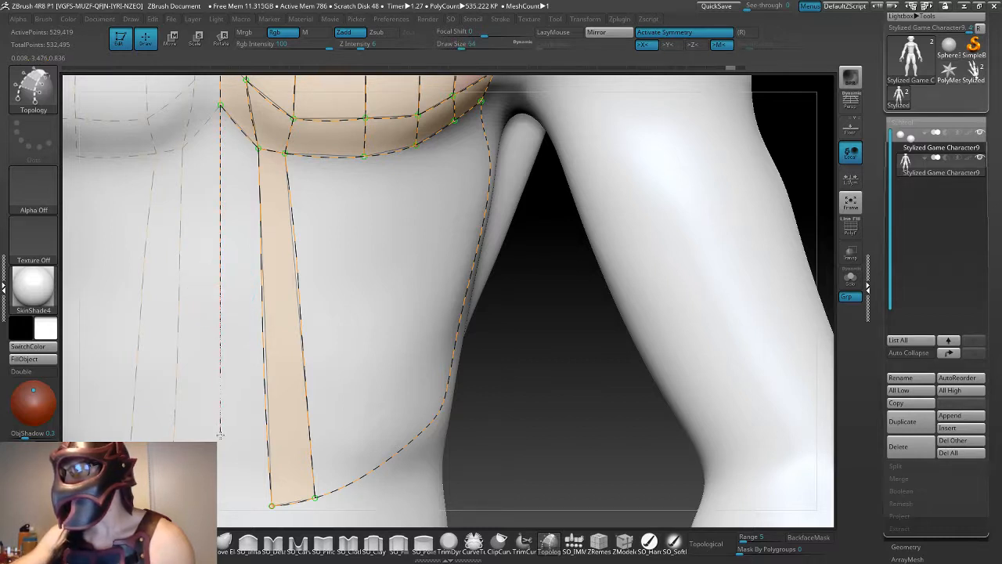
pyautogui.moveTo(220, 511); pyautogui.dragTo(221, 513)
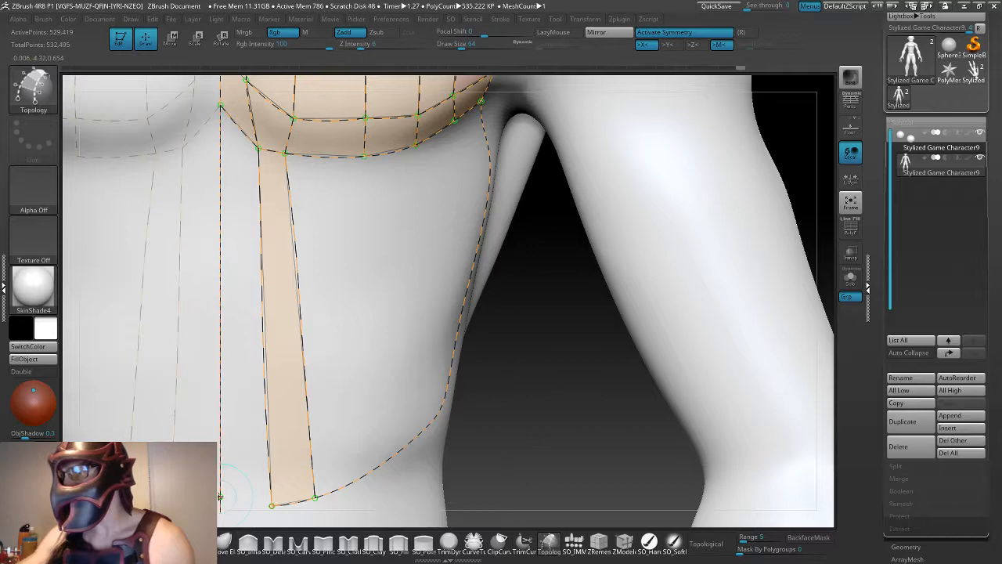
# - Close the abdomen outline between the inner vertical curve and the lower end of the centre line
pyautogui.moveTo(507, 450); pyautogui.dragTo(481, 351)
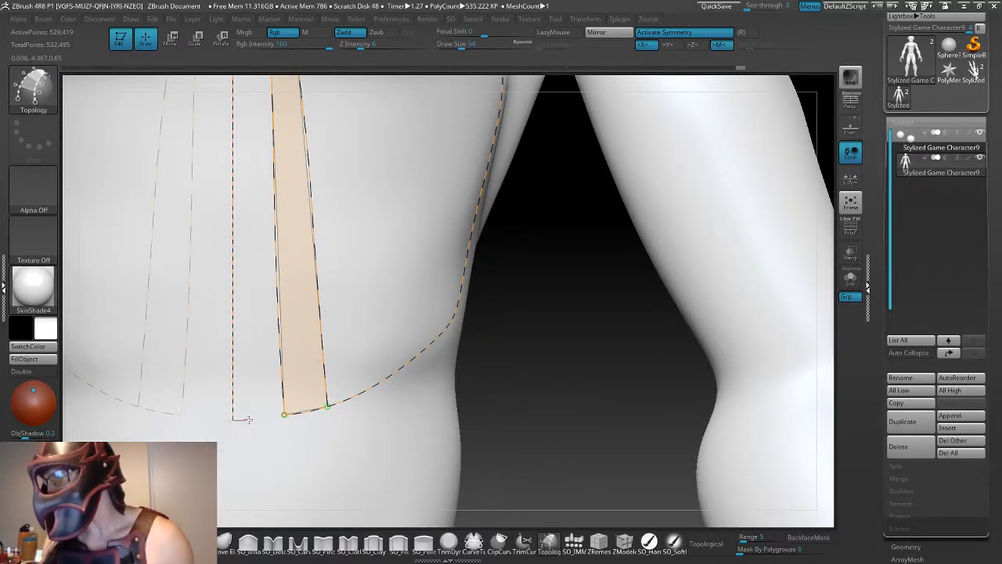
pyautogui.click(284, 414)
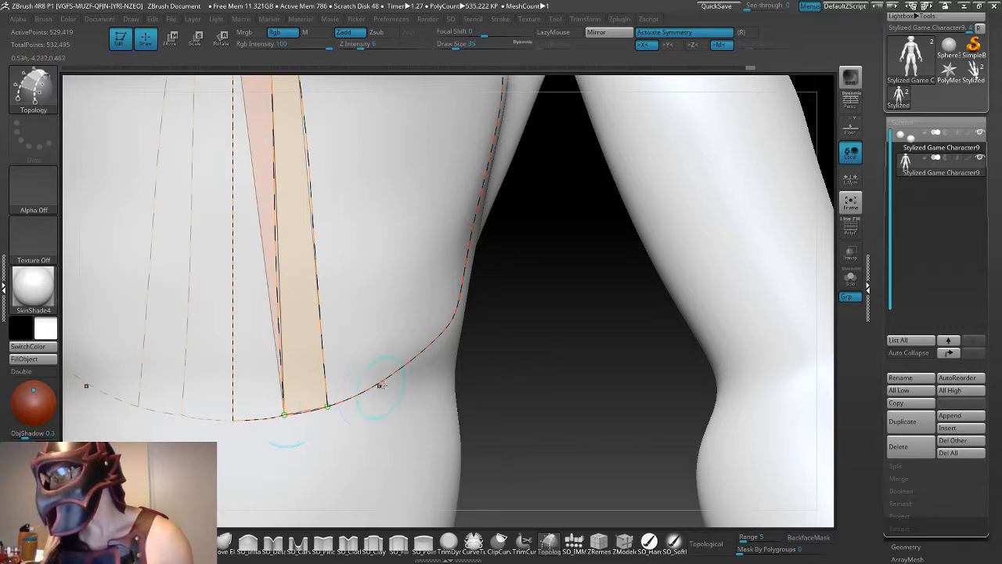
pyautogui.click(233, 421)
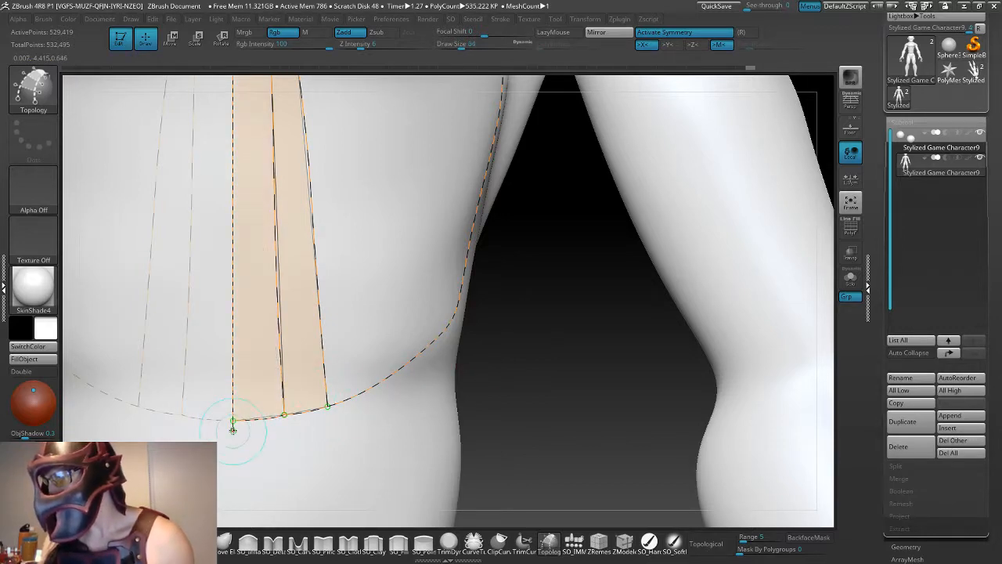
# - Try to draw a horizontal curve under the chest between the centre line and the side outline, and undo it
pyautogui.keyDown('alt'); pyautogui.moveTo(563, 393); pyautogui.dragTo(430, 409); pyautogui.keyUp('alt')
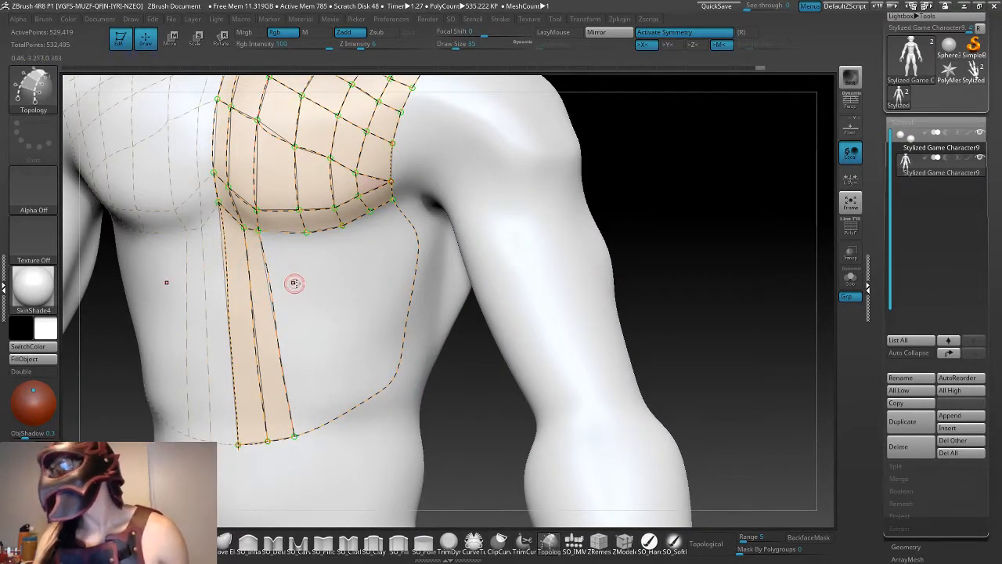
pyautogui.moveTo(438, 314); pyautogui.dragTo(439, 335)
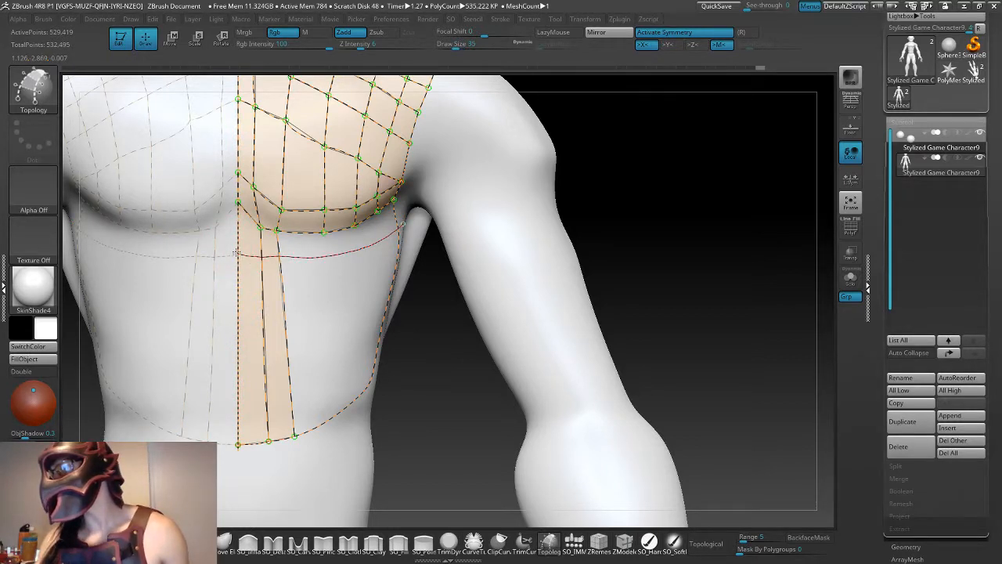
pyautogui.moveTo(455, 298); pyautogui.dragTo(258, 242)
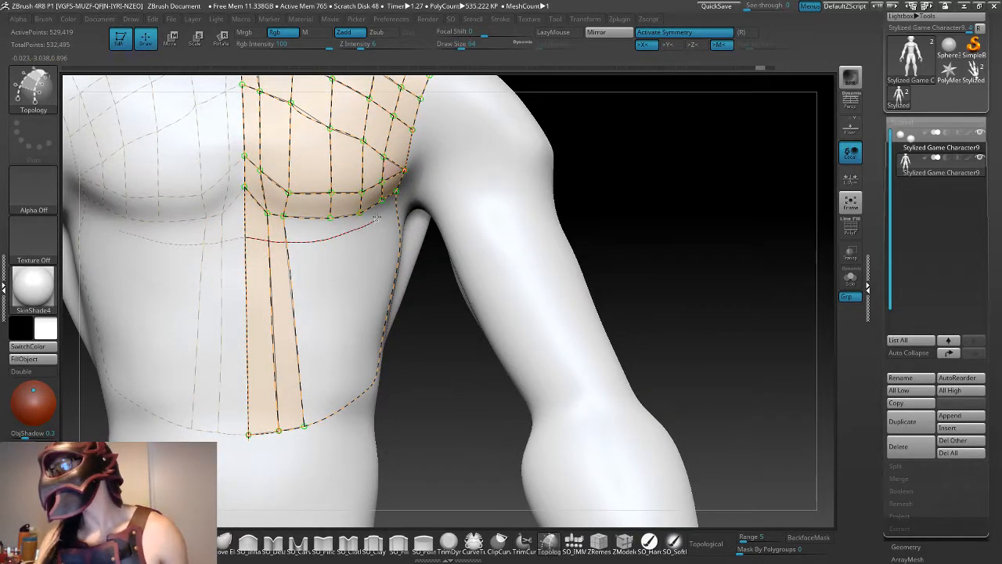
pyautogui.moveTo(377, 218); pyautogui.dragTo(398, 213)
pyautogui.hotkey('ctrl', 'z')
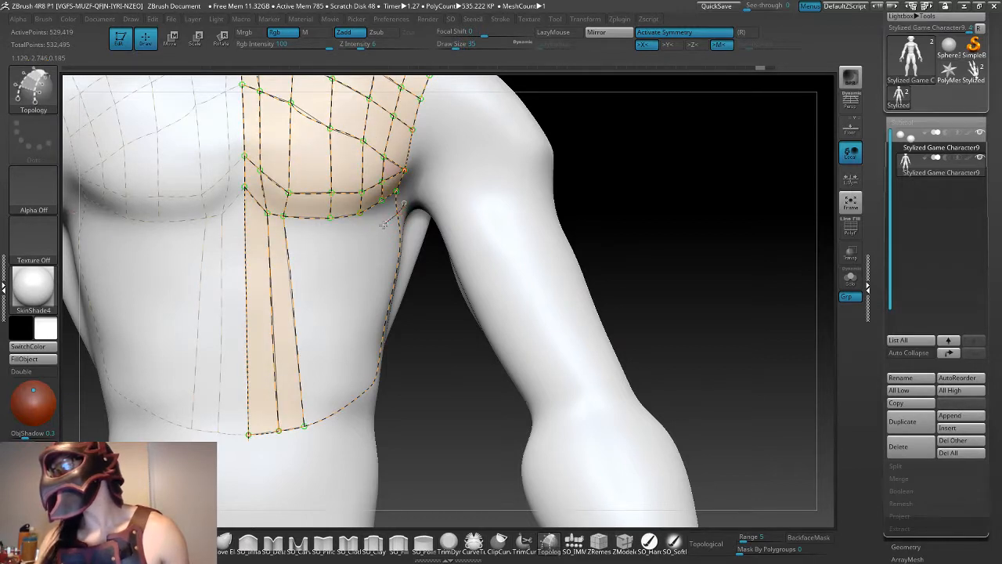
# - Draw a curved horizontal line just below the chest grid from the side outline across the centre line
pyautogui.moveTo(251, 232); pyautogui.dragTo(246, 229)
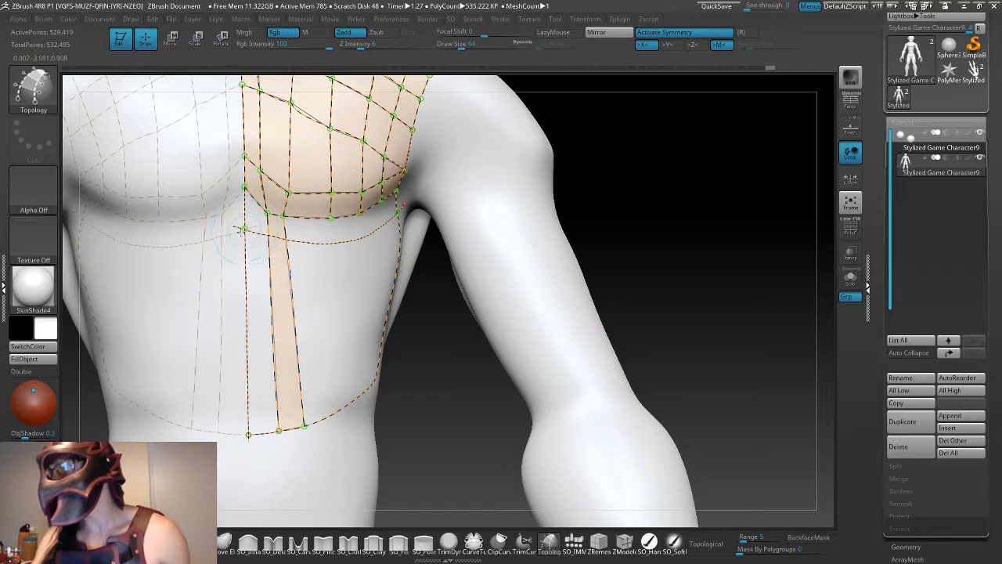
pyautogui.hotkey('ctrl', 'z')
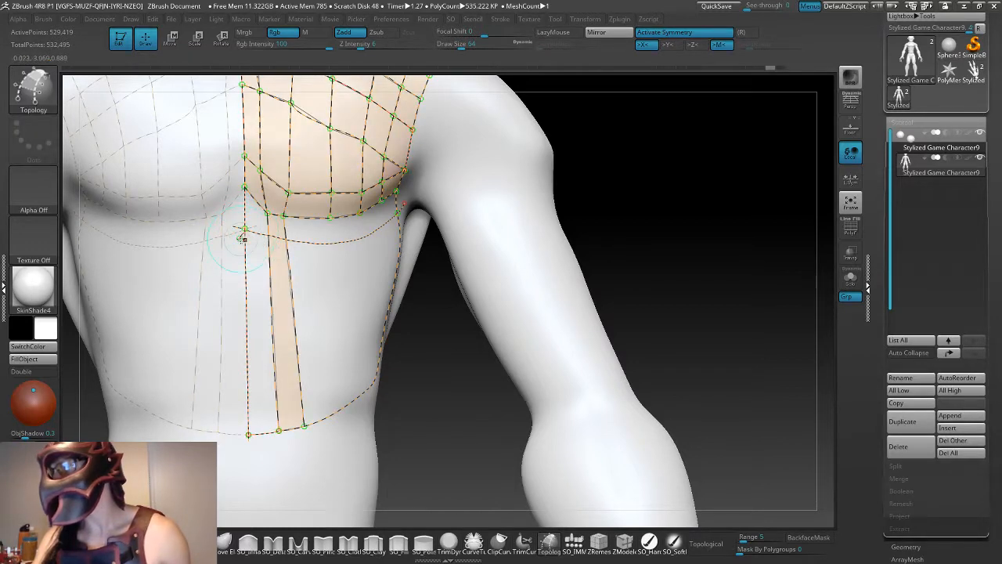
pyautogui.hotkey('ctrl', 'shift', 'z')
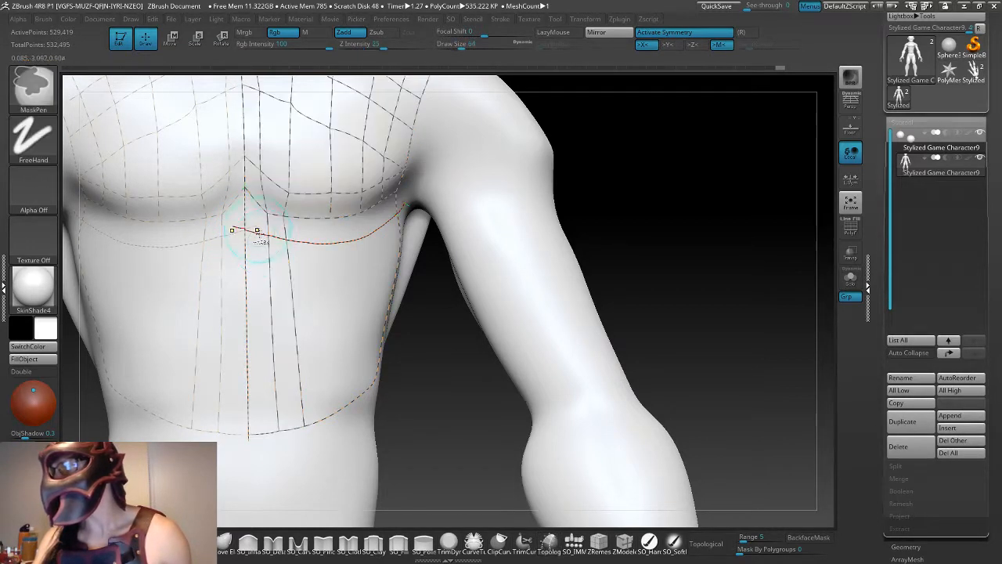
pyautogui.hotkey('ctrl', 'z')
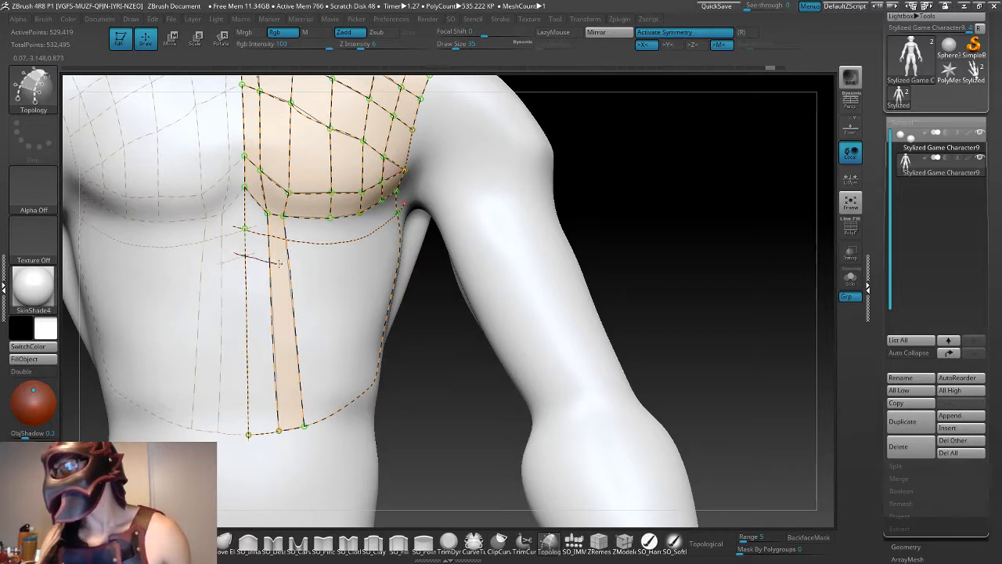
# - Try to draw a second horizontal curve slightly lower across the upper abdomen, and undo it
pyautogui.moveTo(400, 230); pyautogui.dragTo(413, 207)
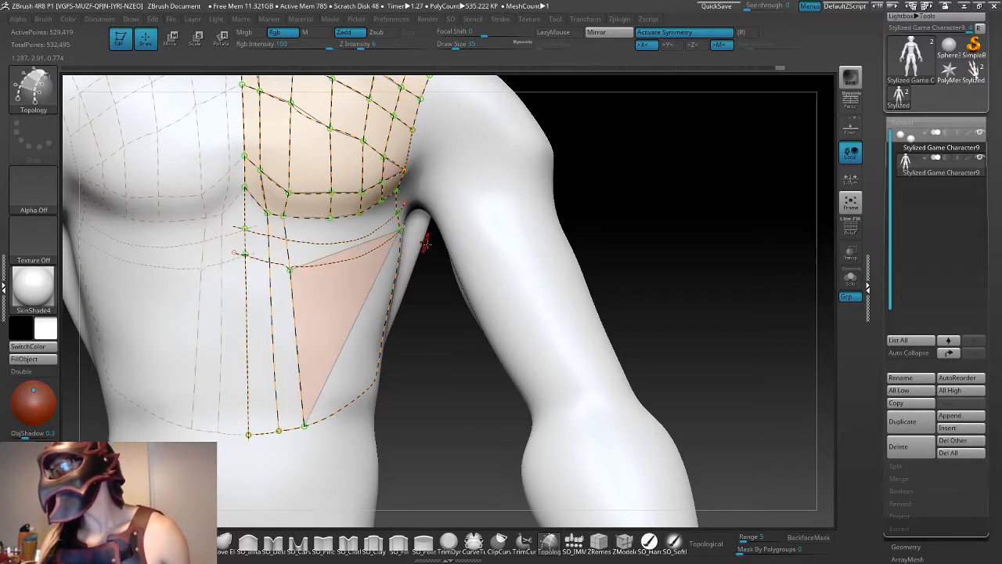
pyautogui.moveTo(498, 344); pyautogui.dragTo(447, 334)
pyautogui.hotkey('ctrl', 'z')
# - Add a short curve linking the centre line to the chest grid's inner lower corner
pyautogui.moveTo(497, 450); pyautogui.dragTo(497, 365)
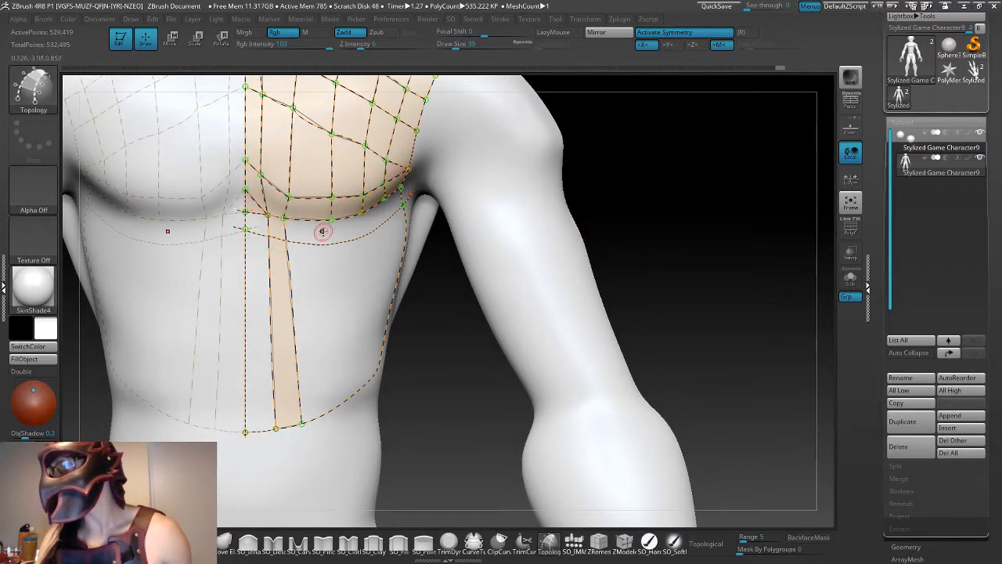
pyautogui.moveTo(437, 323); pyautogui.dragTo(389, 271)
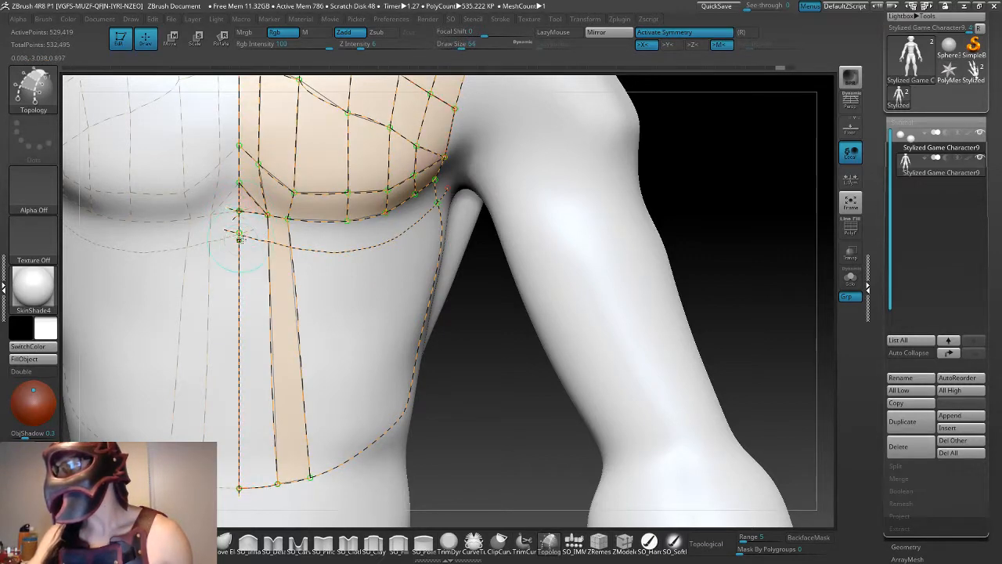
# - Try to clean up the overshooting end of the upper horizontal curve at the centre line, and undo it
pyautogui.press('space')
pyautogui.moveTo(274, 247); pyautogui.dragTo(264, 249)
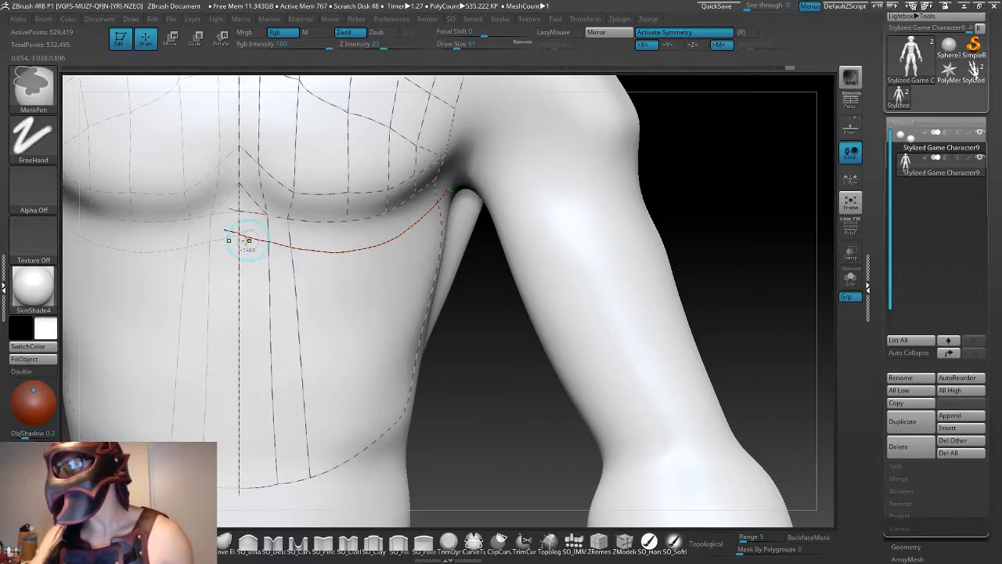
pyautogui.hotkey('ctrl', 'z')
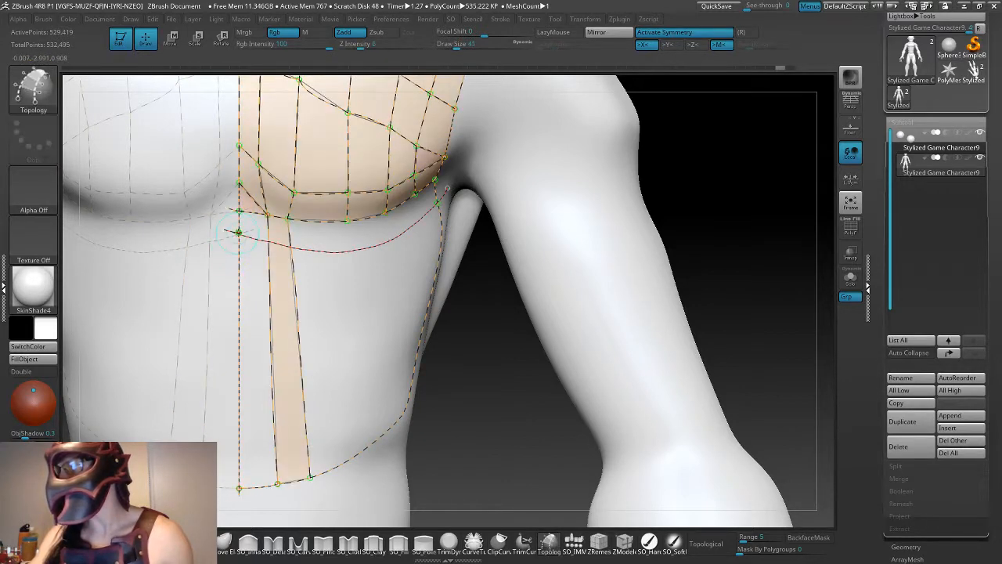
pyautogui.click(239, 233)
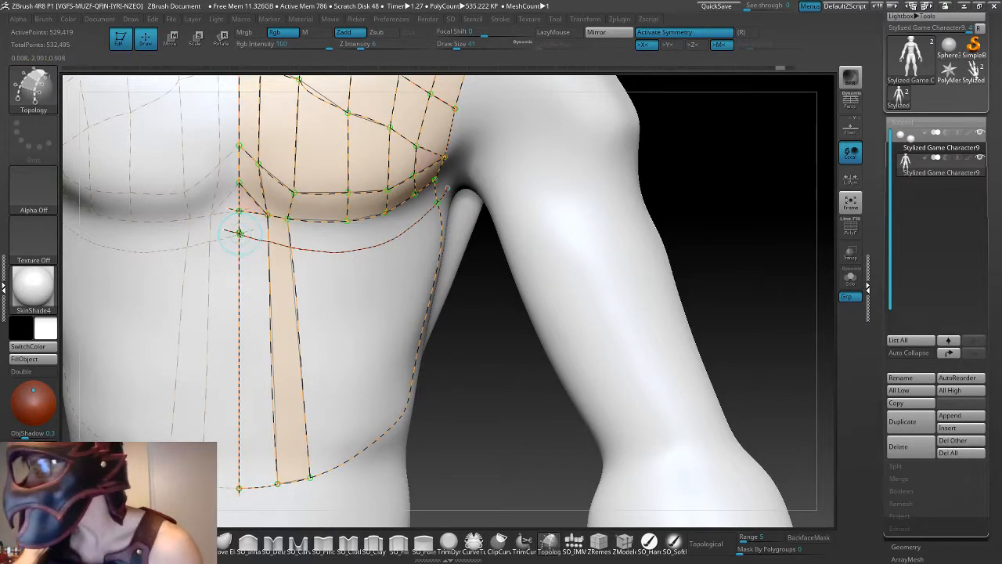
pyautogui.hotkey('ctrl', 'z')
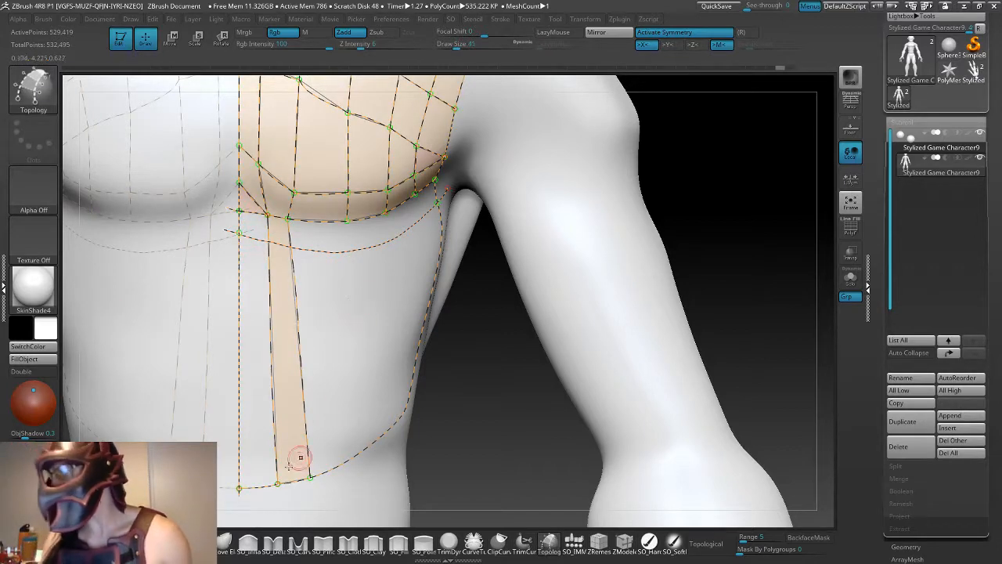
# - Try to draw a horizontal curve just above the abdomen outline from the centre line to the side, and undo it
pyautogui.moveTo(493, 453); pyautogui.dragTo(486, 449)
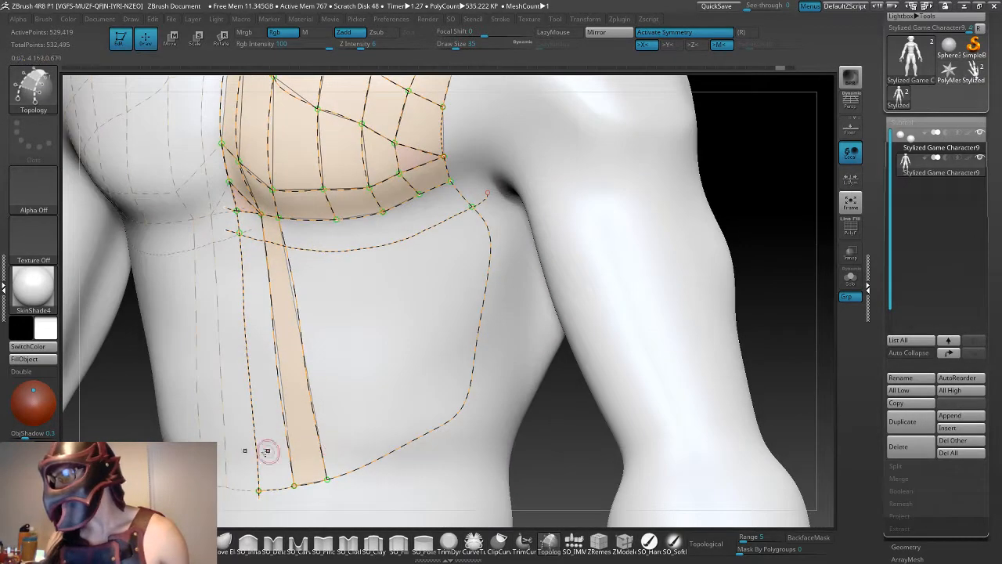
pyautogui.moveTo(247, 465); pyautogui.dragTo(392, 424)
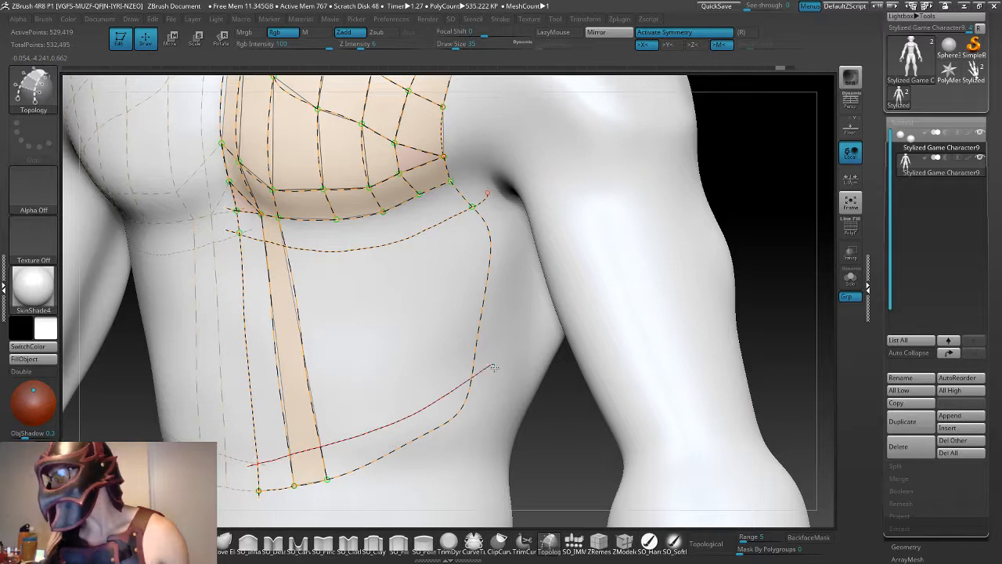
pyautogui.moveTo(495, 367); pyautogui.dragTo(494, 366)
pyautogui.hotkey('ctrl', 'z')
pyautogui.hotkey('ctrl', 'z')
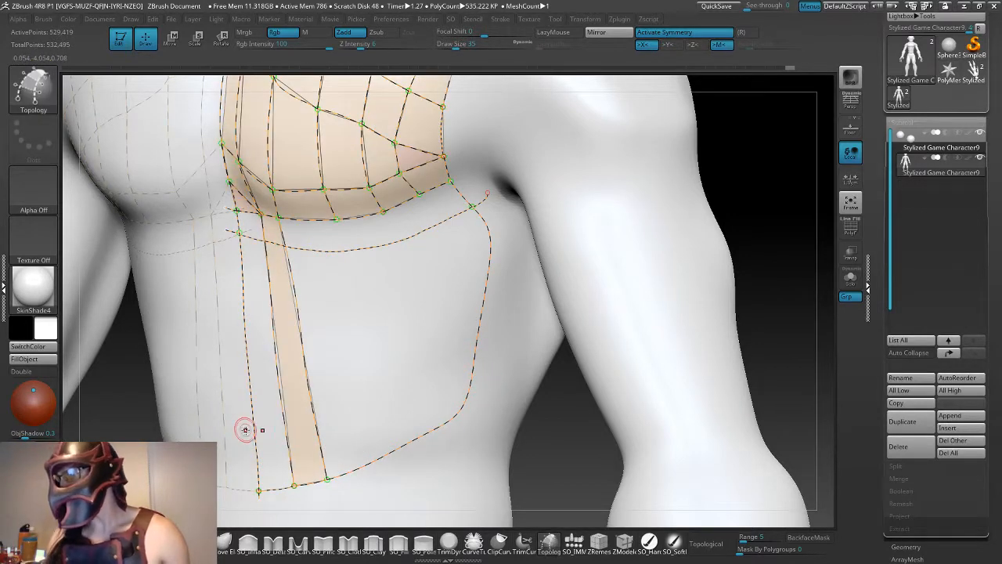
# - Draw three evenly spaced horizontal curves across the abdomen, each running from the centre line past the side outline
pyautogui.moveTo(245, 429); pyautogui.dragTo(290, 426)
pyautogui.moveTo(422, 389); pyautogui.dragTo(503, 362)
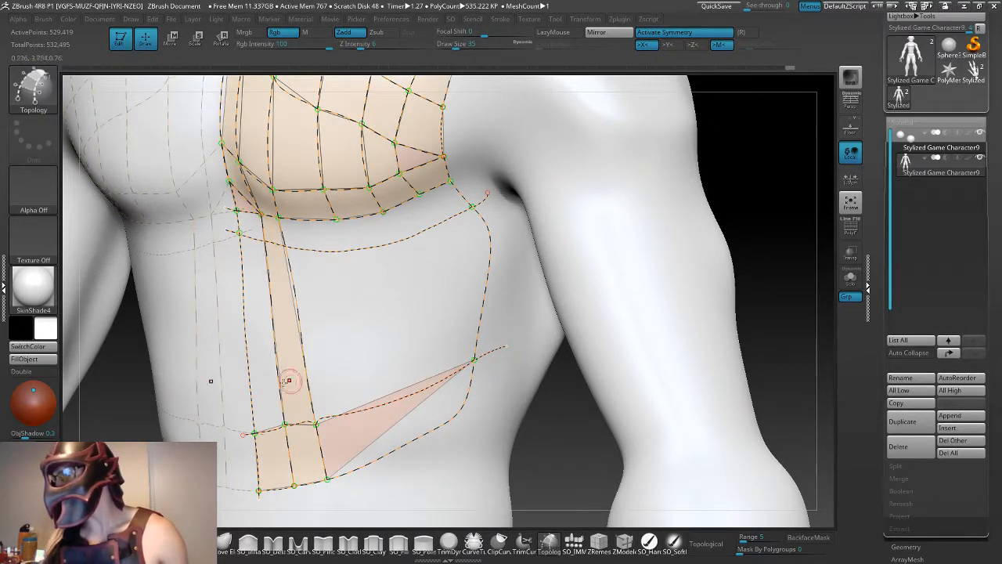
pyautogui.moveTo(242, 375)
pyautogui.mouseDown()
pyautogui.moveTo(329, 366)
pyautogui.moveTo(505, 301)
pyautogui.mouseUp()
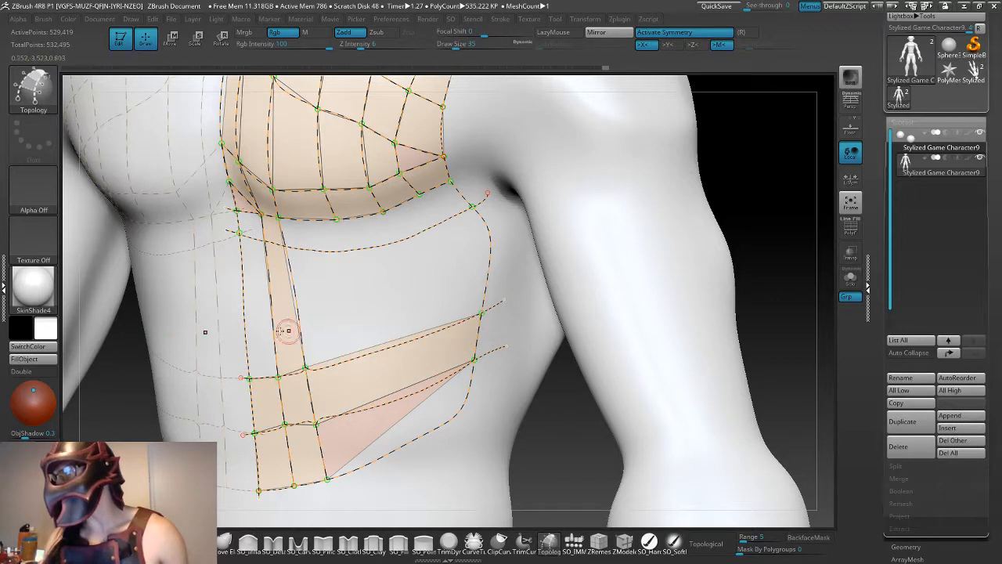
pyautogui.moveTo(419, 294); pyautogui.dragTo(516, 257)
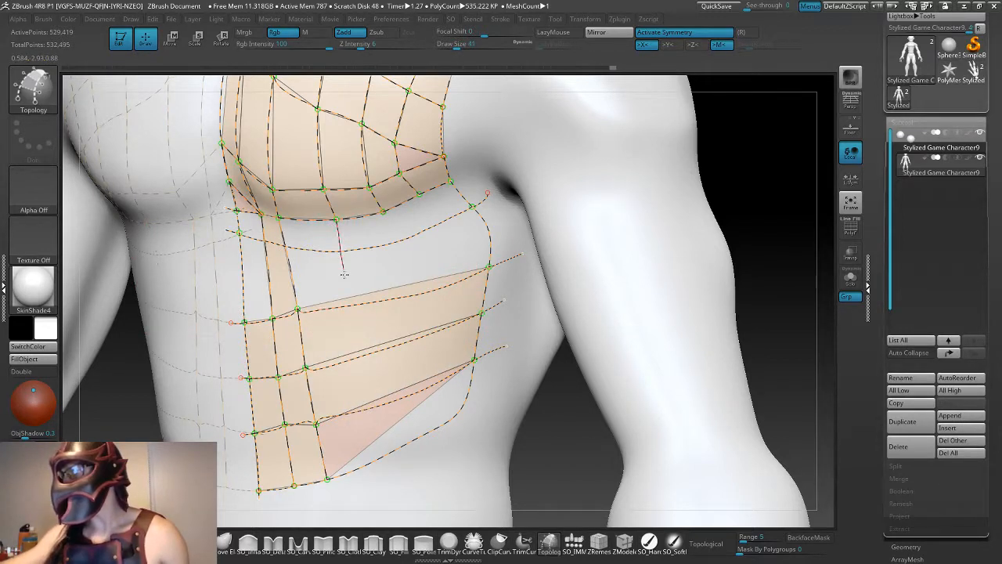
# - Draw three vertical curves from the chest grid's lower-edge points down past the abdomen outline
pyautogui.moveTo(374, 423); pyautogui.dragTo(383, 455)
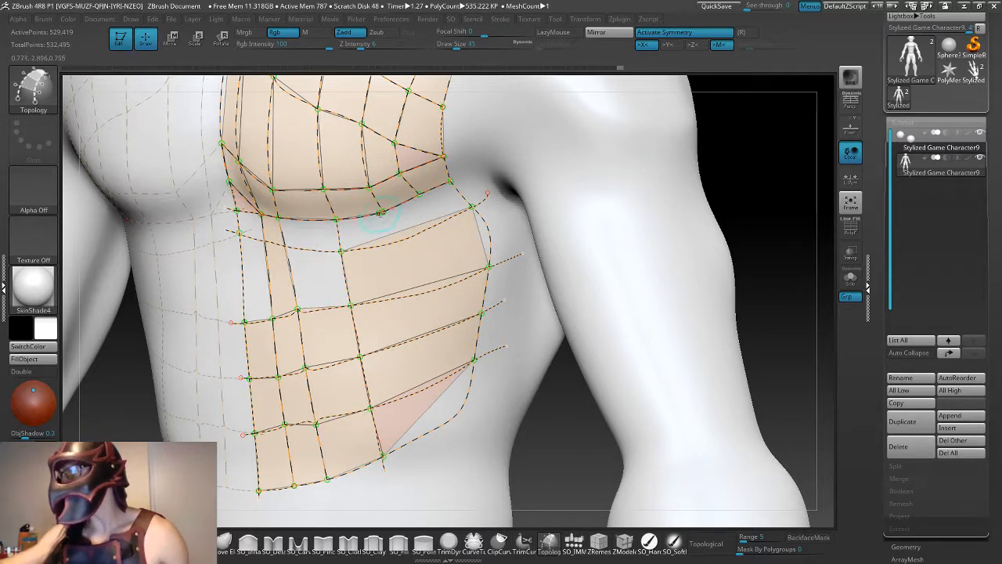
pyautogui.moveTo(419, 399); pyautogui.dragTo(432, 453)
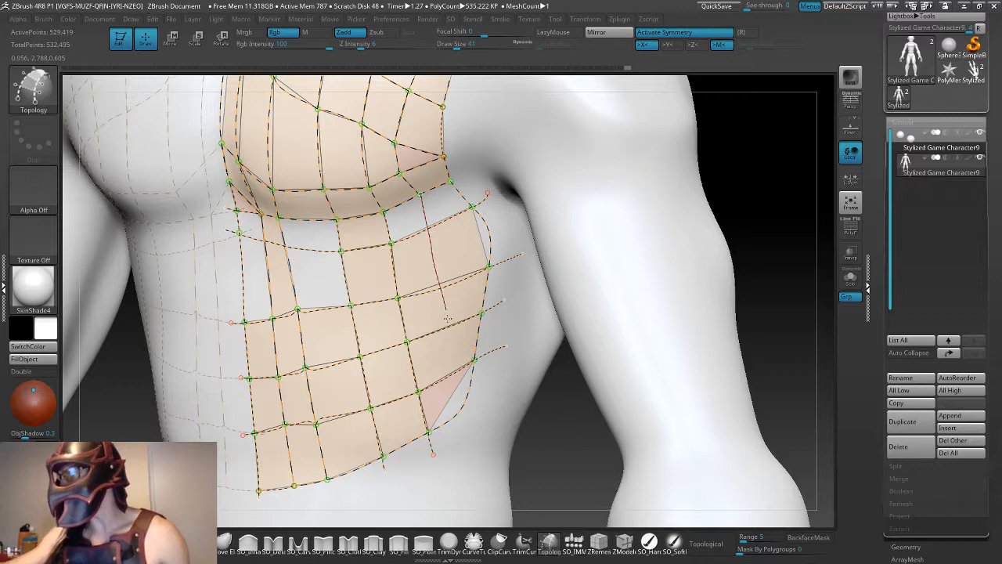
pyautogui.moveTo(475, 430); pyautogui.dragTo(474, 429)
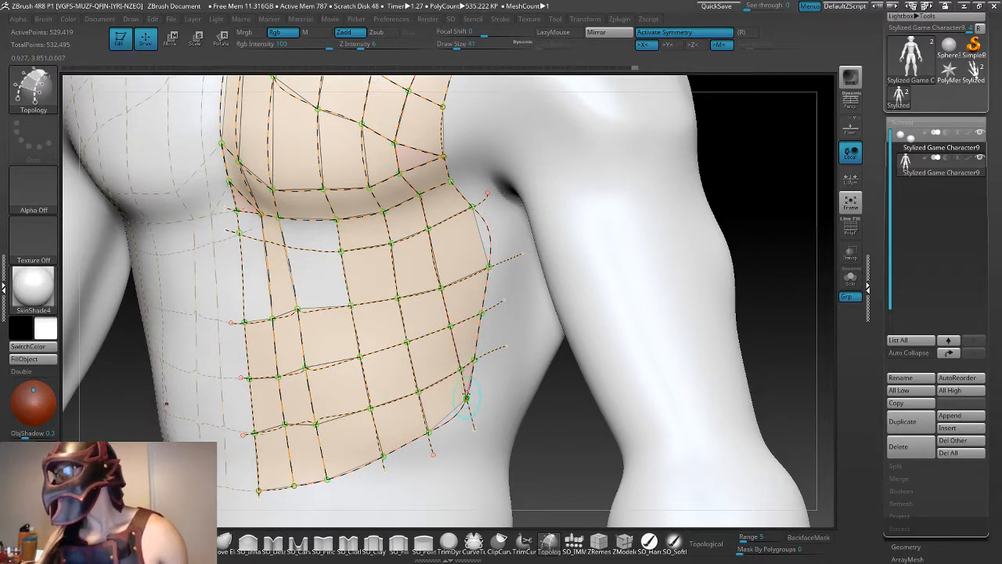
# - Generate the armor mesh from the curves and move it forward so that it clears the chest and abdomen
pyautogui.moveTo(548, 416); pyautogui.dragTo(593, 369)
pyautogui.click(503, 295)
pyautogui.press('e')
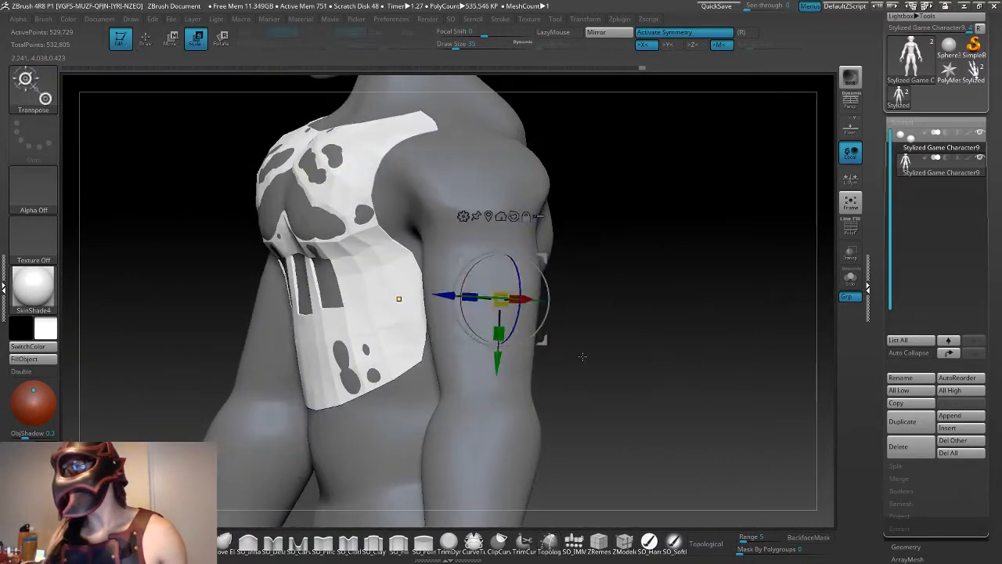
pyautogui.press('w')
pyautogui.keyDown('shift'); pyautogui.moveTo(622, 355); pyautogui.dragTo(558, 357); pyautogui.keyUp('shift')
pyautogui.moveTo(443, 301); pyautogui.dragTo(401, 301)
pyautogui.keyDown('shift'); pyautogui.moveTo(647, 351); pyautogui.dragTo(713, 352); pyautogui.keyUp('shift')
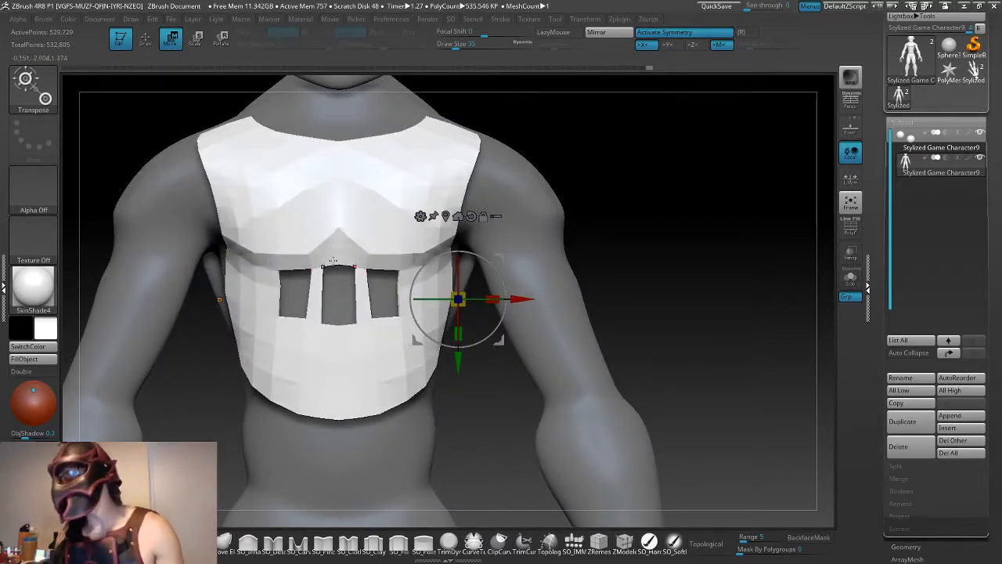
# - Undo the armor mesh's move and generation, and return to the Topology curves around the abdomen gaps
pyautogui.hotkey('ctrl', 'z')
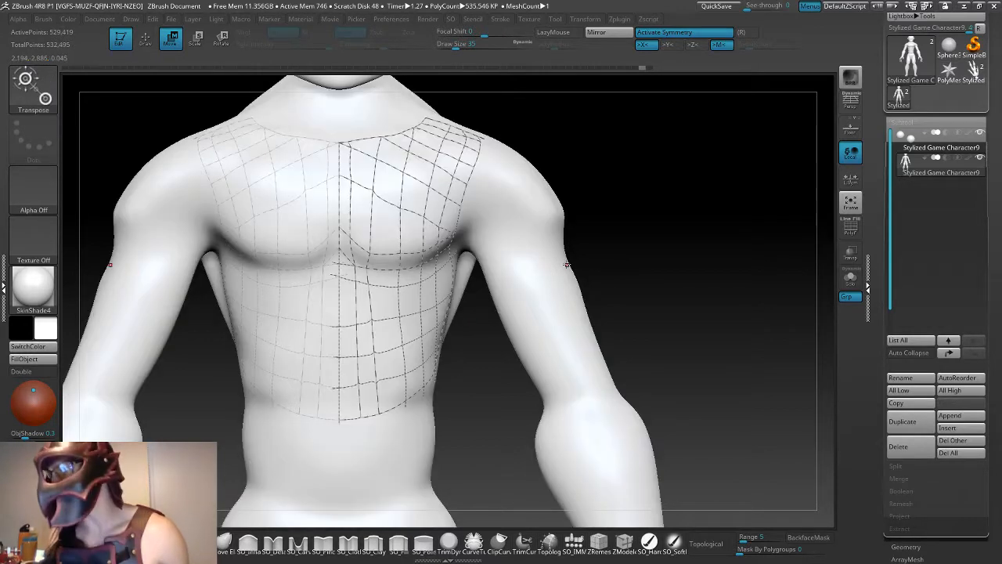
pyautogui.press('q')
pyautogui.keyDown('alt'); pyautogui.moveTo(483, 392); pyautogui.dragTo(597, 376); pyautogui.keyUp('alt')
pyautogui.keyDown('alt'); pyautogui.moveTo(625, 230); pyautogui.dragTo(617, 15); pyautogui.keyUp('alt')
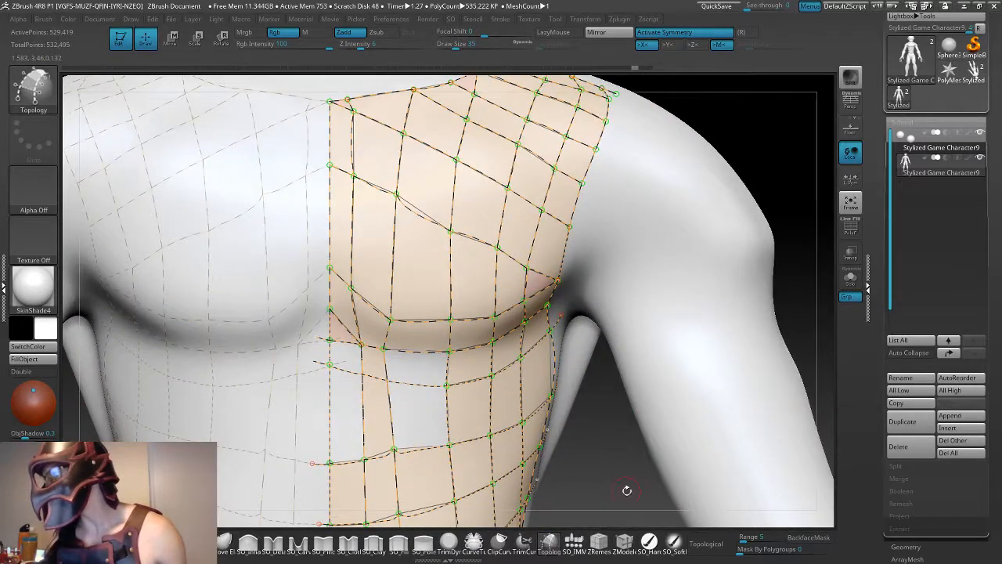
pyautogui.keyDown('alt'); pyautogui.moveTo(625, 490); pyautogui.dragTo(499, 368); pyautogui.keyUp('alt')
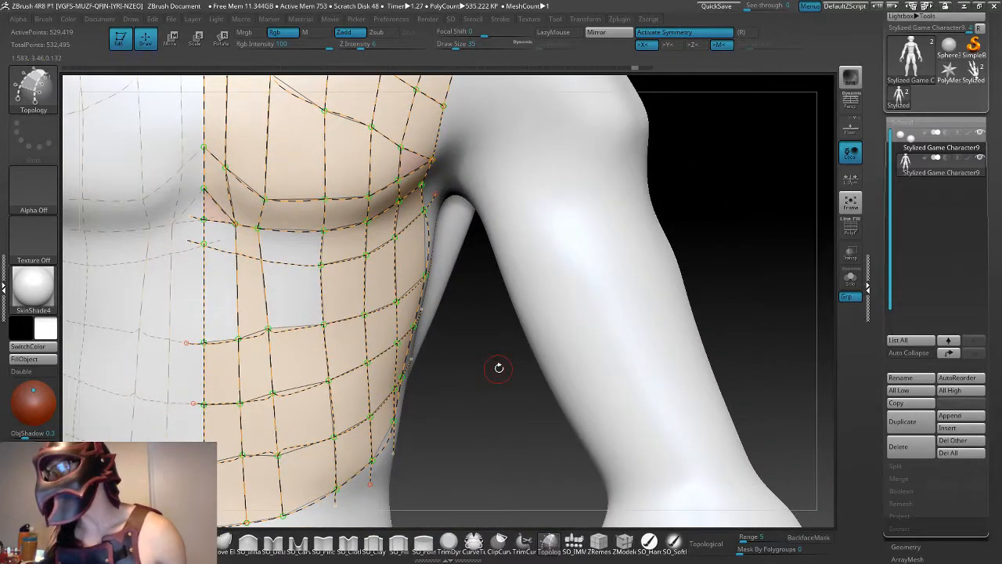
# - Try to join the vertical curve beside the gap to the upper abdomen curve at their crossing, undoing the attempts
pyautogui.click(262, 259)
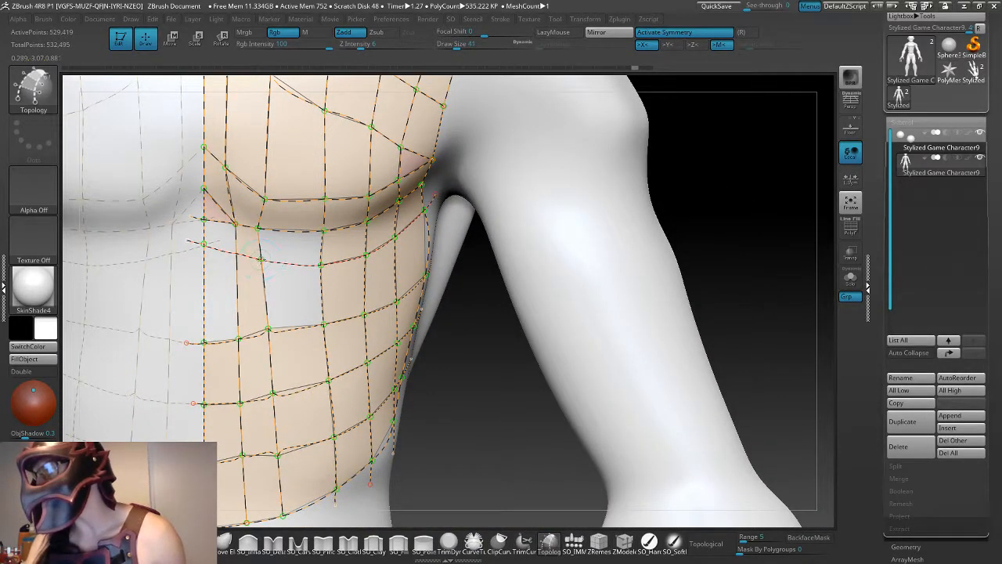
pyautogui.click(262, 259)
pyautogui.hotkey('ctrl', 'z')
pyautogui.click(262, 260)
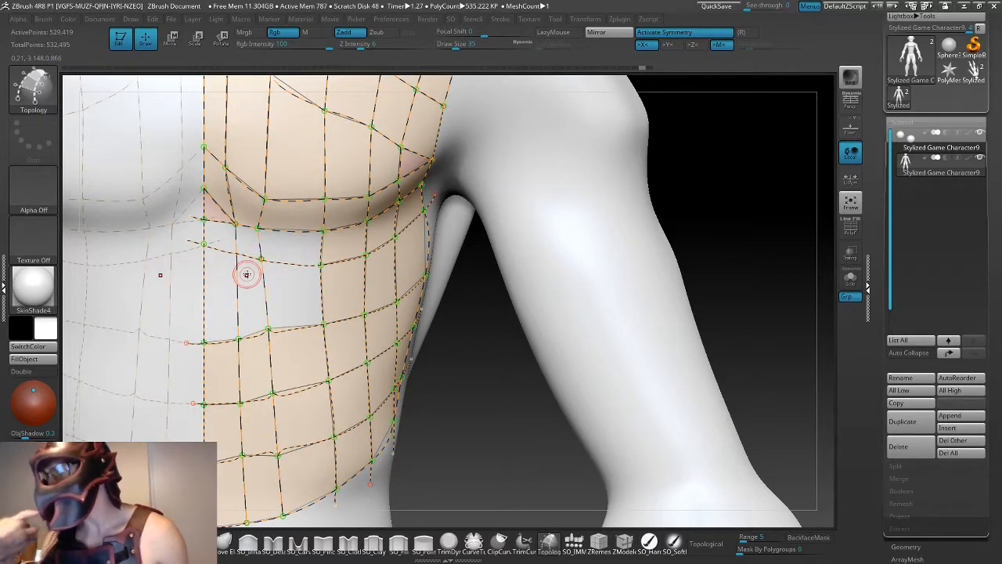
pyautogui.hotkey('ctrl', 'z')
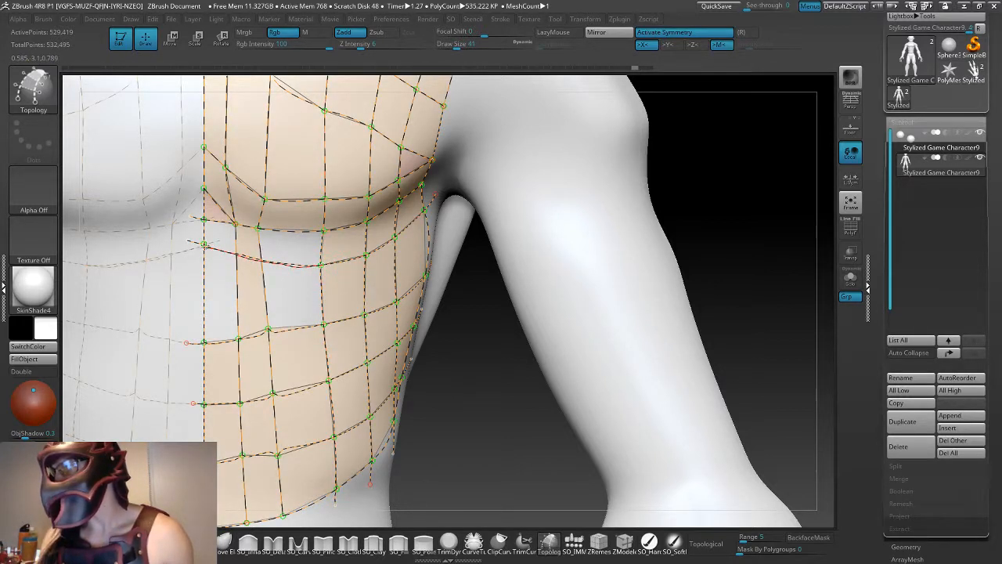
pyautogui.moveTo(203, 245); pyautogui.dragTo(196, 244)
pyautogui.hotkey('ctrl', 'z')
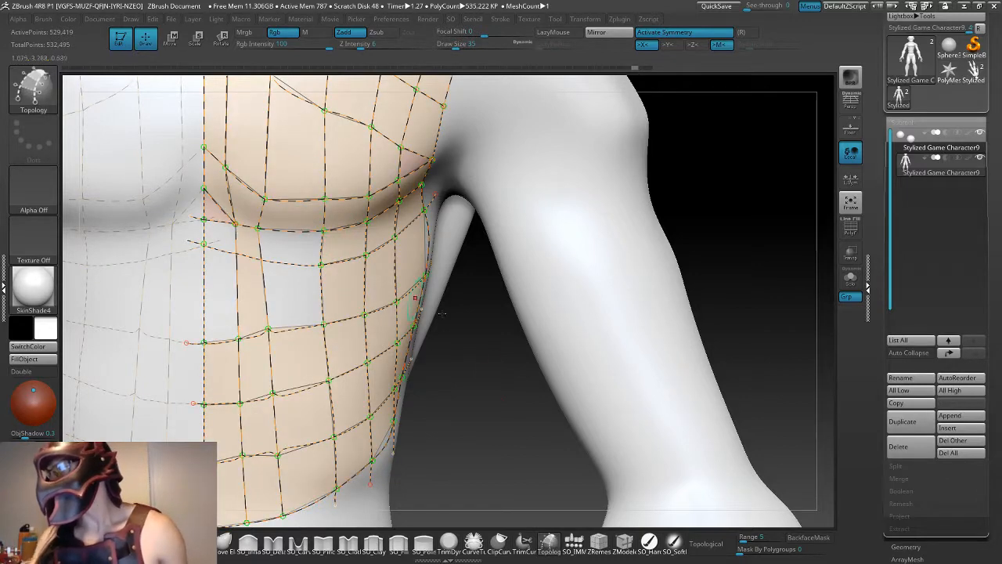
pyautogui.moveTo(450, 315)
pyautogui.mouseDown()
pyautogui.moveTo(391, 313)
pyautogui.moveTo(406, 307)
pyautogui.mouseUp()
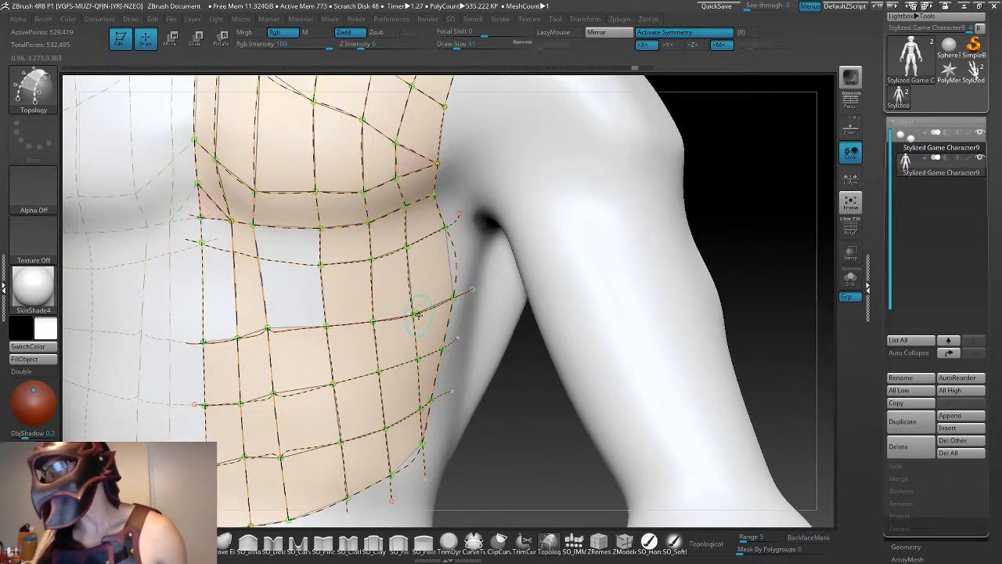
pyautogui.click(262, 256)
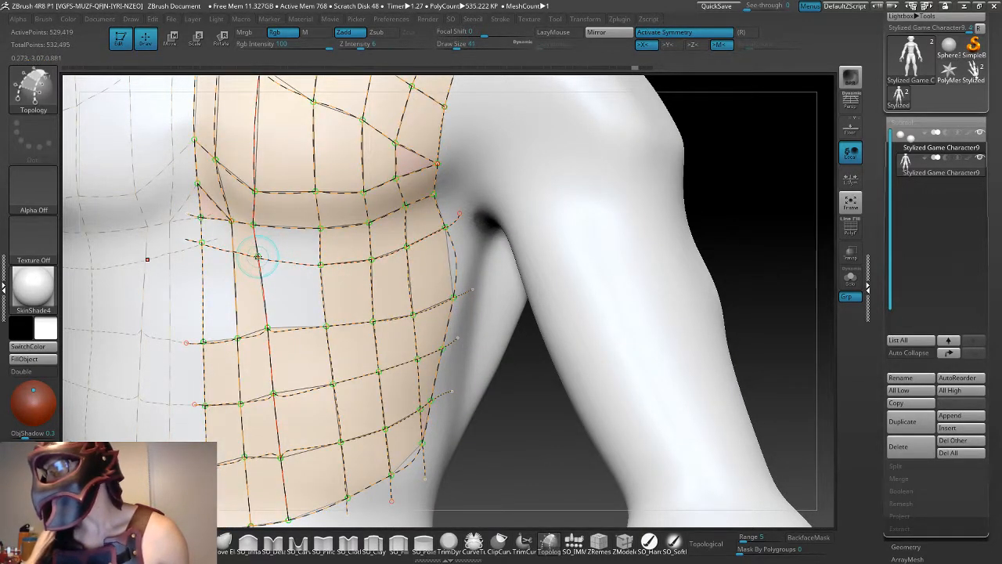
pyautogui.click(259, 256)
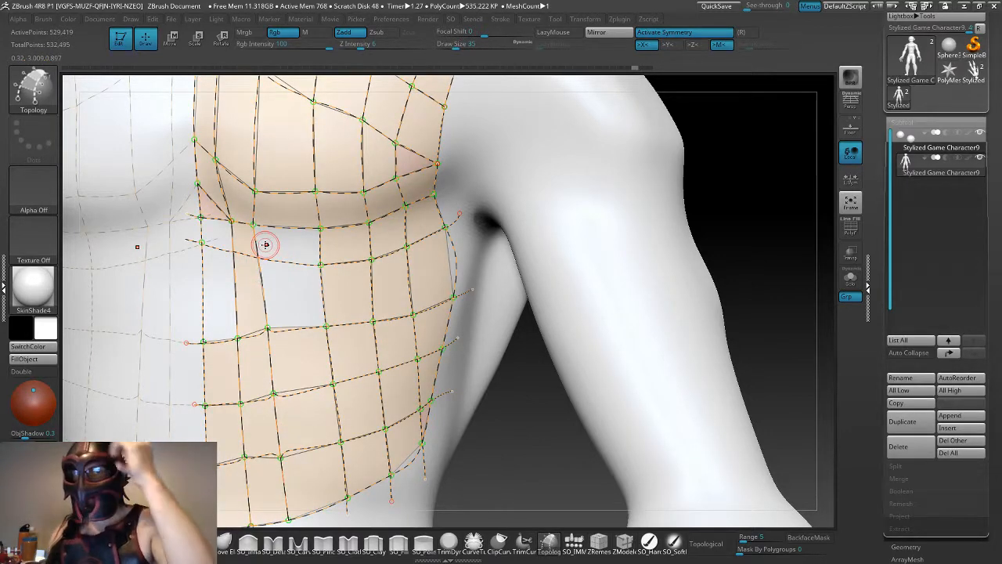
pyautogui.keyDown('shift'); pyautogui.moveTo(542, 435); pyautogui.dragTo(487, 398); pyautogui.keyUp('shift')
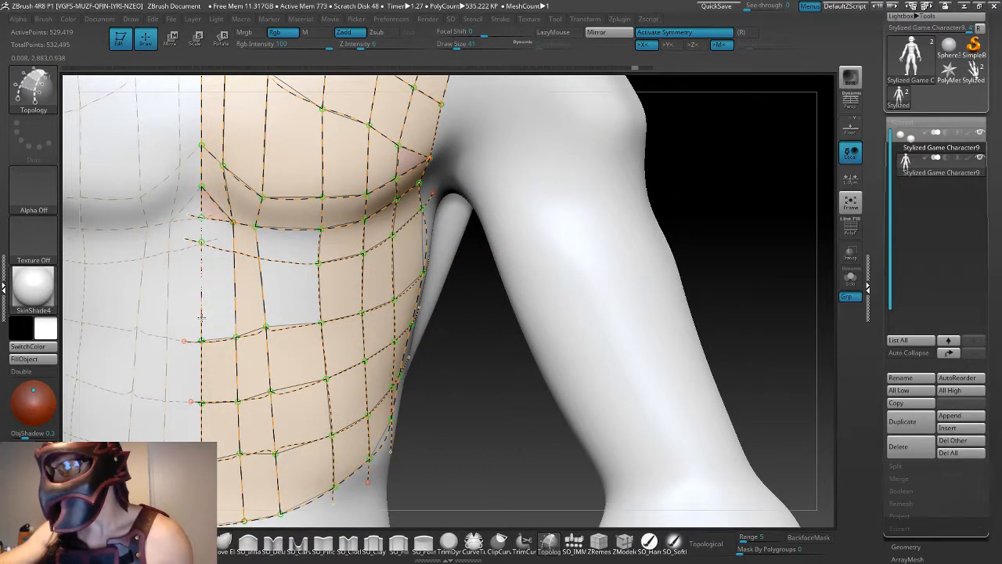
# - Try to draw a short horizontal curve from the centre line across the open abdomen cell, and undo it
pyautogui.press('shift')
pyautogui.moveTo(473, 408)
pyautogui.mouseDown()
pyautogui.moveTo(490, 371)
pyautogui.moveTo(475, 402)
pyautogui.moveTo(465, 379)
pyautogui.moveTo(439, 377)
pyautogui.mouseUp()
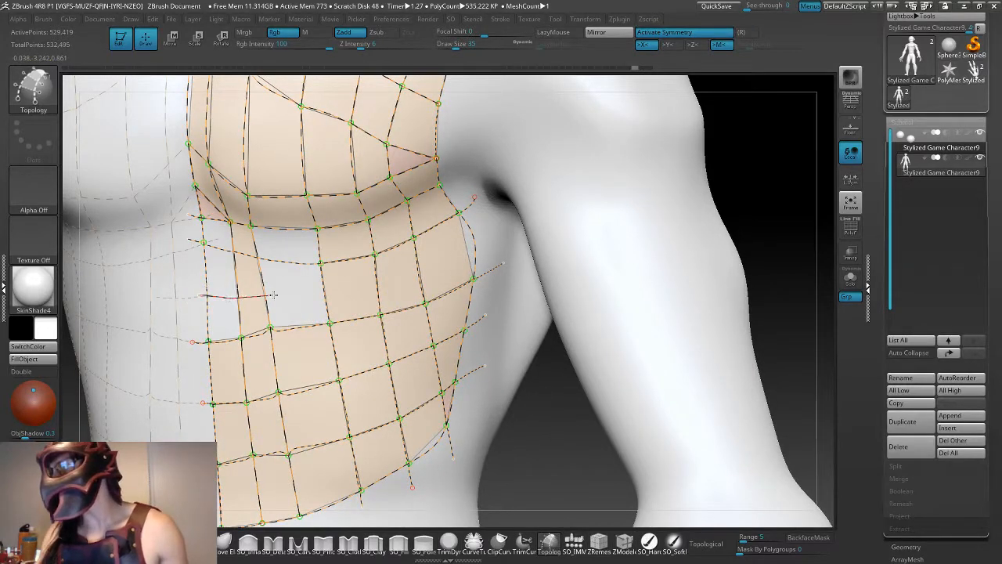
pyautogui.moveTo(389, 275); pyautogui.dragTo(491, 234)
pyautogui.hotkey('ctrl', 'z')
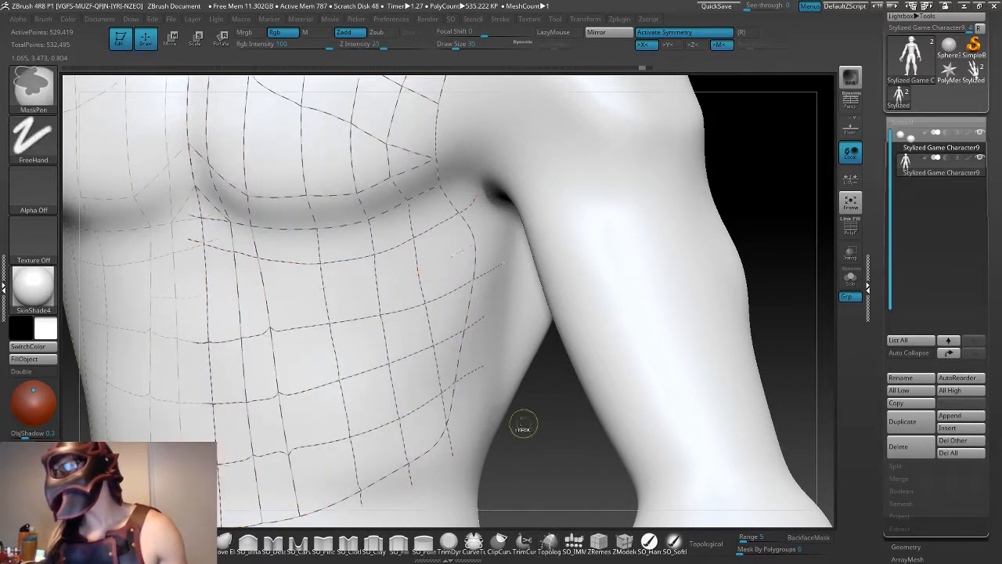
pyautogui.moveTo(469, 376); pyautogui.dragTo(458, 394)
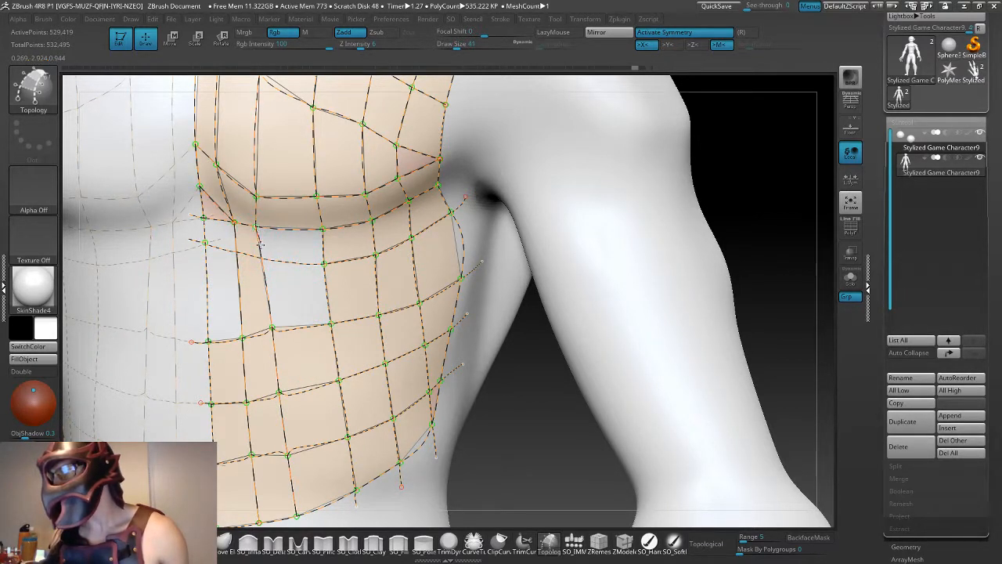
# - Join the second vertical curve from the centre to the upper abdomen curve, filling the cell directly beneath the chest
pyautogui.click(401, 359)
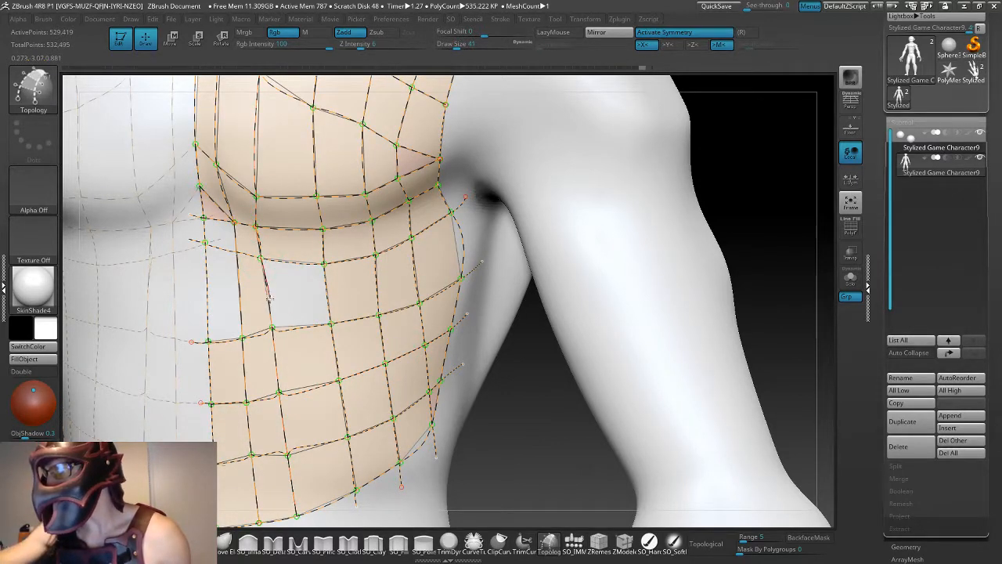
pyautogui.moveTo(272, 327); pyautogui.dragTo(272, 325)
pyautogui.hotkey('ctrl', 'z')
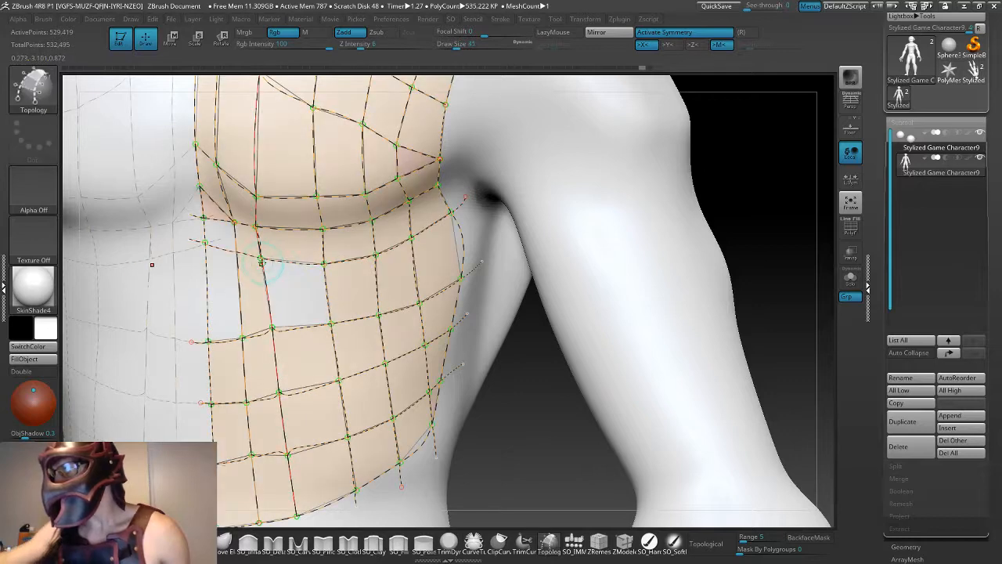
pyautogui.moveTo(272, 326); pyautogui.dragTo(273, 329)
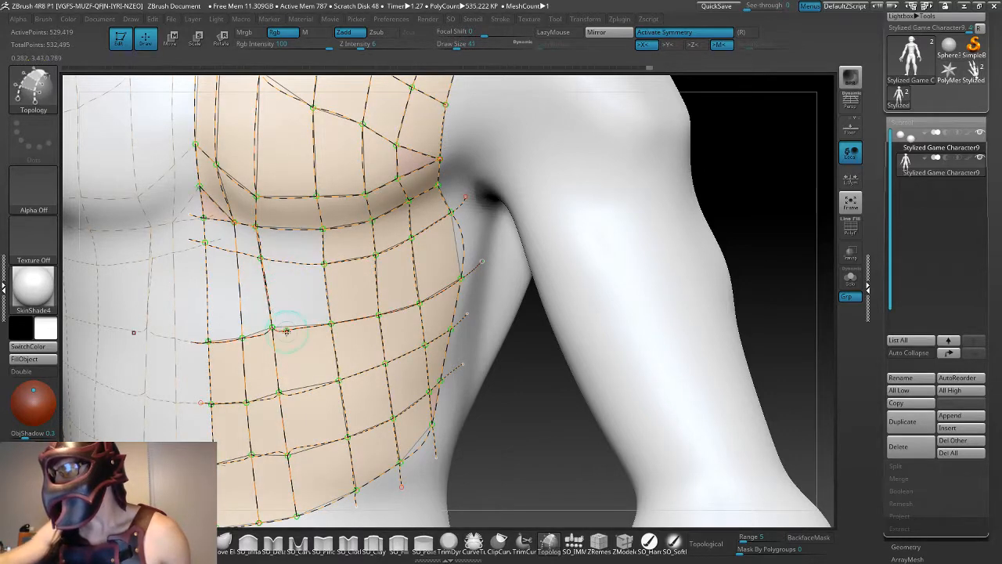
pyautogui.hotkey('ctrl', 'z')
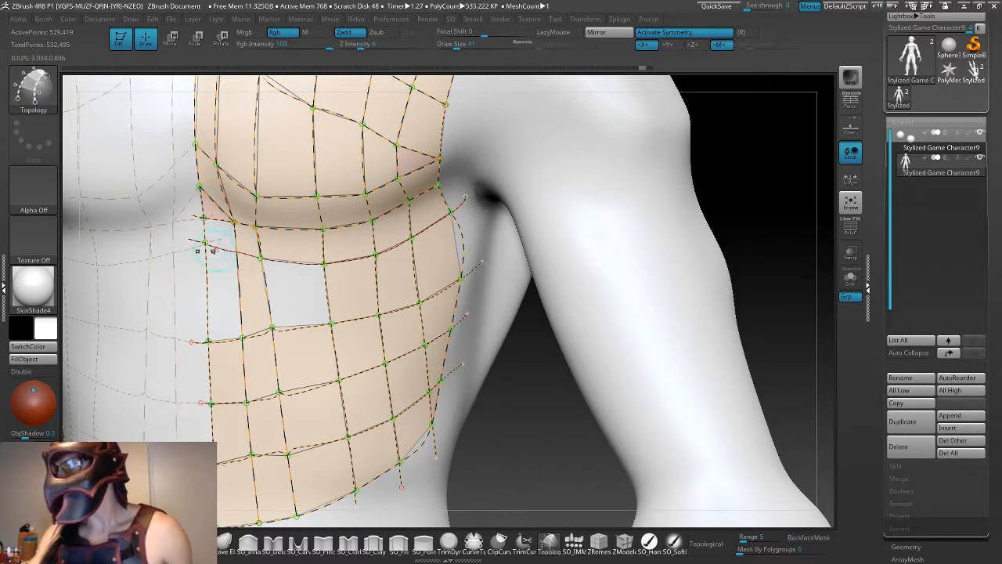
# - Try to connect the innermost vertical curve to the horizontal abdomen curves around the central gap, and undo the changes
pyautogui.moveTo(237, 249); pyautogui.dragTo(238, 250)
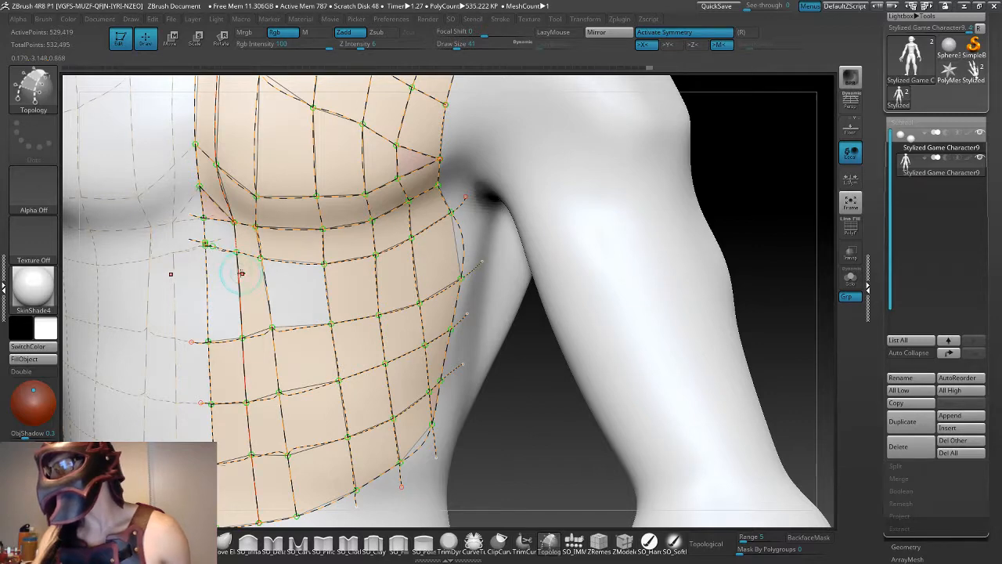
pyautogui.hotkey('ctrl', 'z')
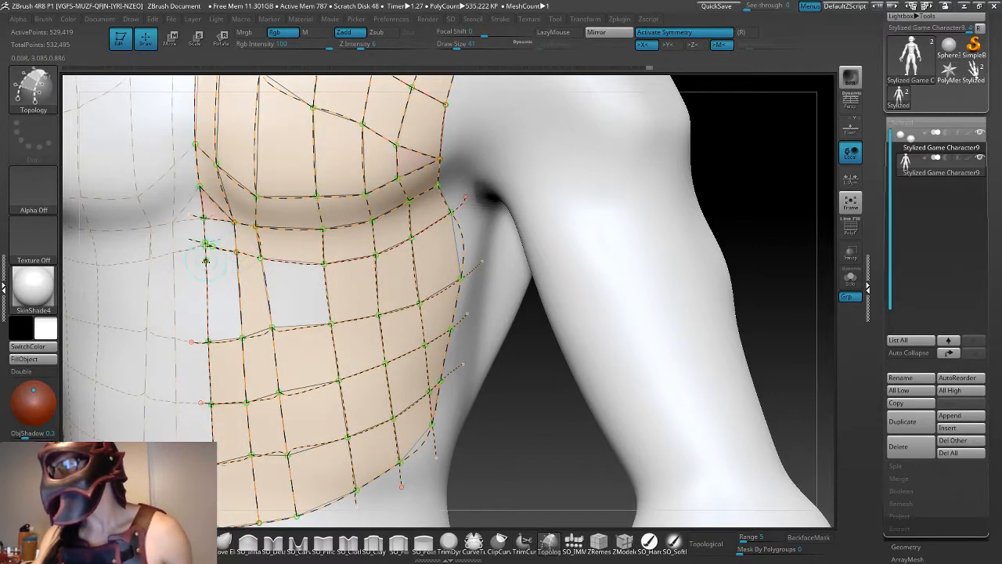
pyautogui.hotkey('ctrl', 'z')
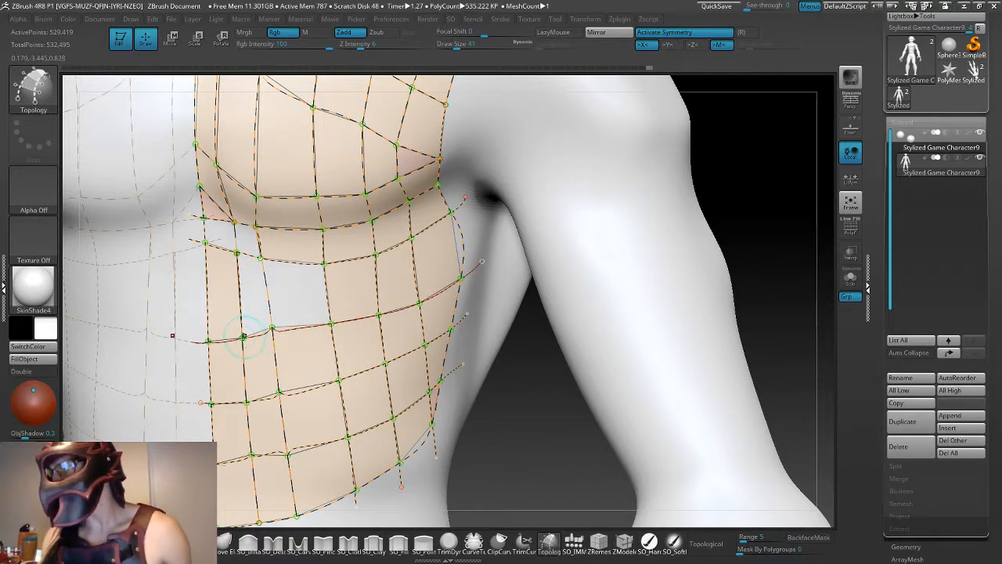
pyautogui.moveTo(263, 331); pyautogui.dragTo(274, 328)
pyautogui.hotkey('ctrl', 'z')
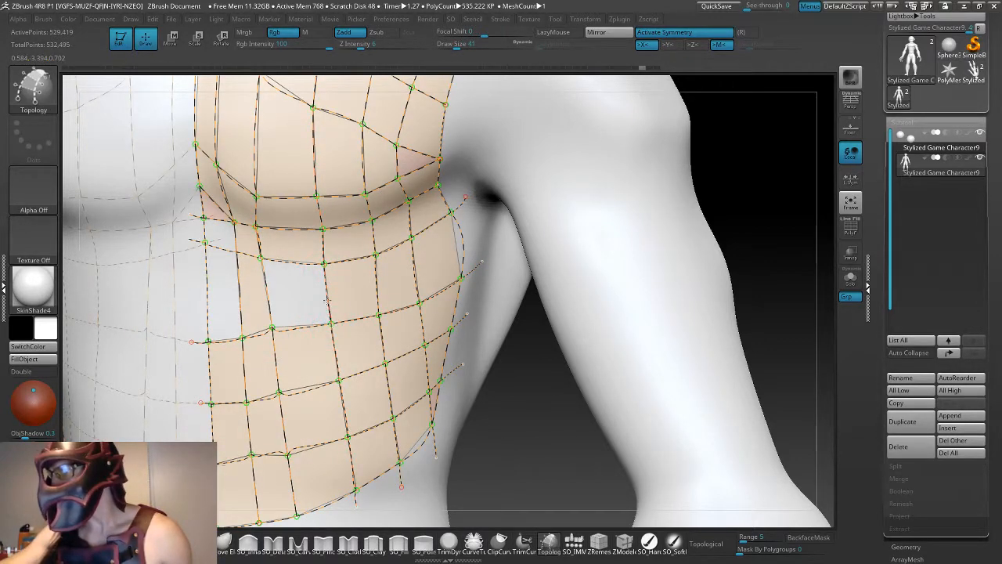
# - Try to adjust the curve crossings along the edges of the remaining side gap, and undo the changes
pyautogui.moveTo(324, 264); pyautogui.dragTo(328, 268)
pyautogui.hotkey('ctrl', 'z')
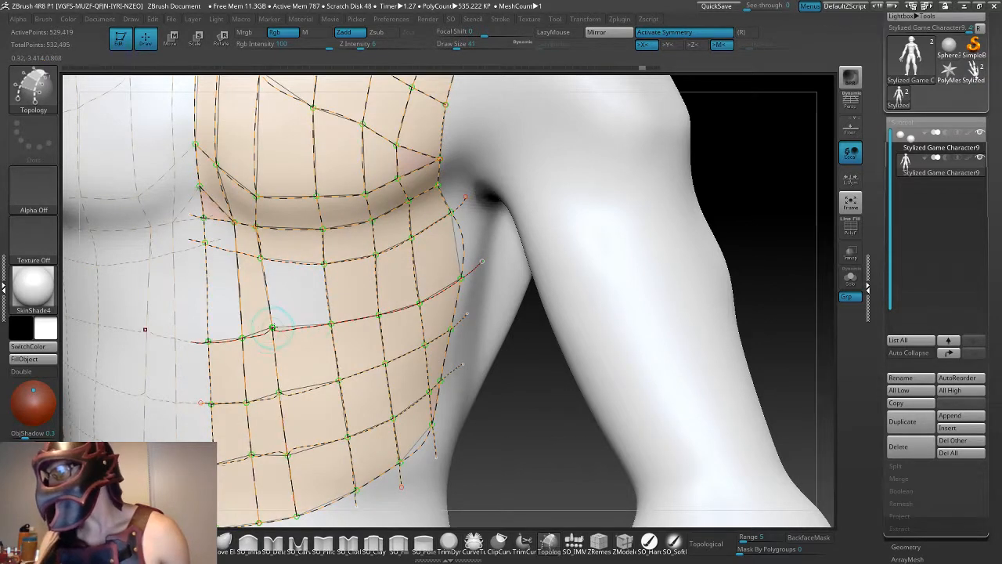
pyautogui.moveTo(328, 322); pyautogui.dragTo(264, 347)
pyautogui.hotkey('ctrl', 'z')
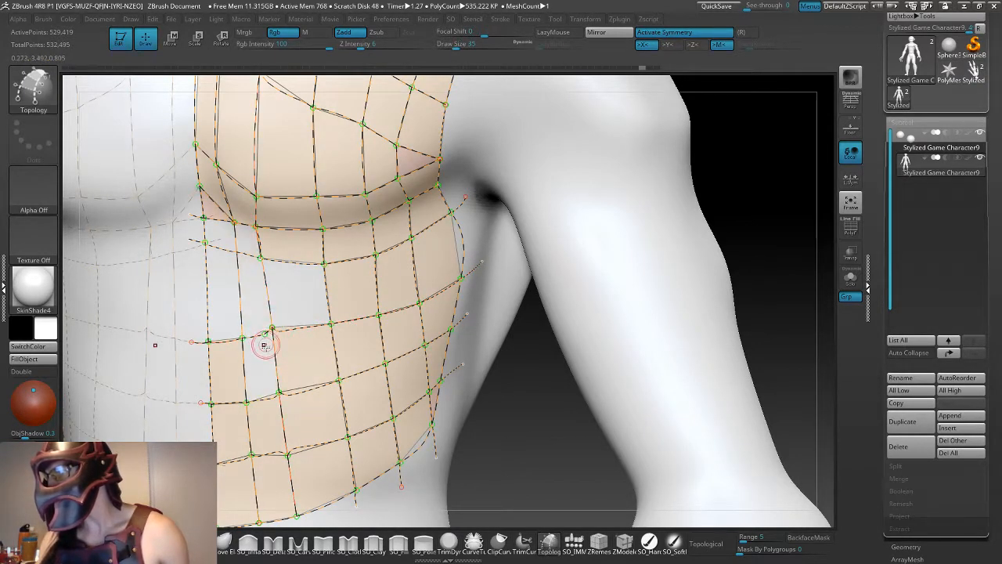
pyautogui.hotkey('ctrl', 'z')
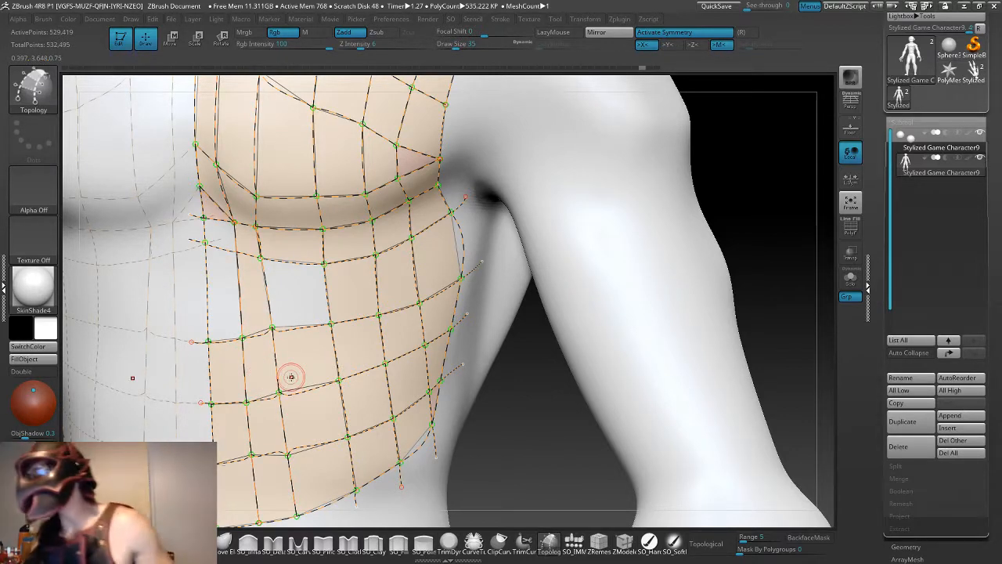
# - Generate the armor mesh again from the edited Topology curves
pyautogui.moveTo(532, 426)
pyautogui.mouseDown()
pyautogui.moveTo(540, 429)
pyautogui.moveTo(528, 436)
pyautogui.mouseUp()
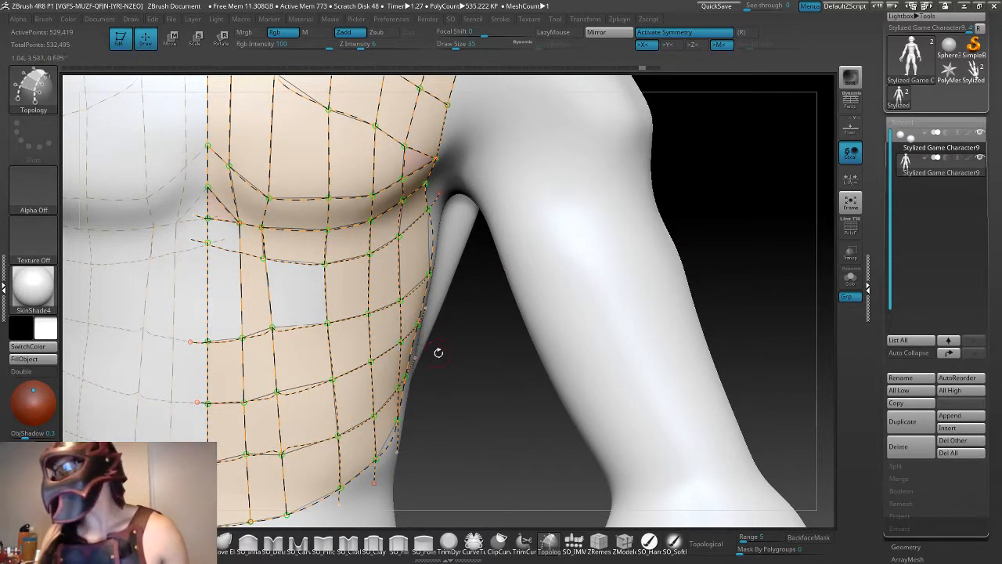
pyautogui.click(538, 151)
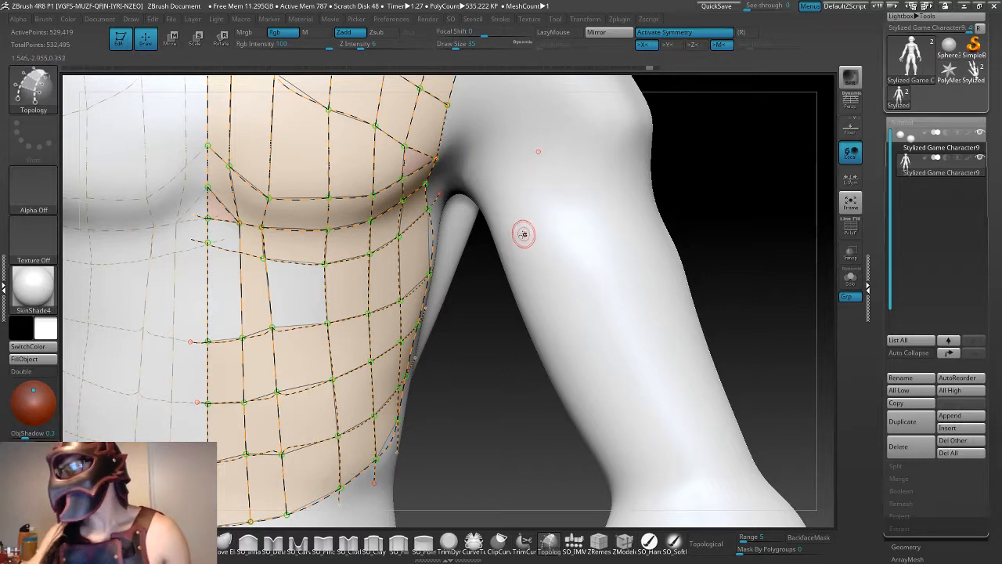
pyautogui.press('ctrl')
pyautogui.press('ctrl')
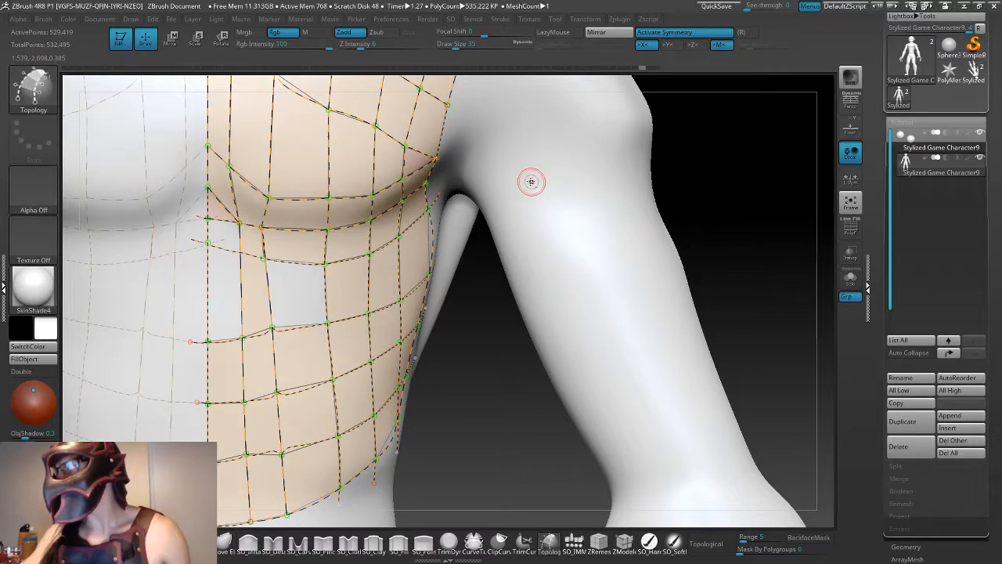
pyautogui.click(540, 222)
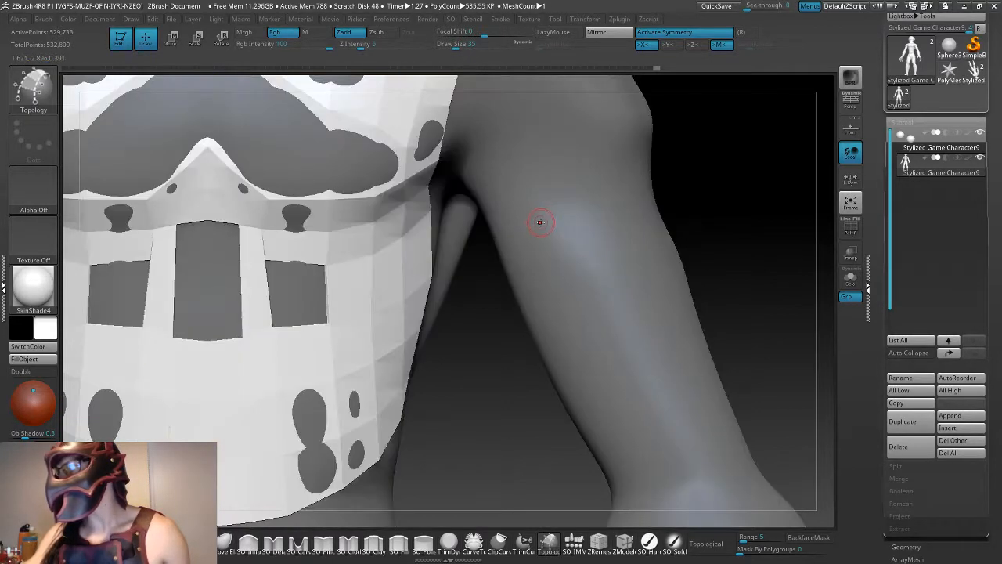
# - Move the armor mesh forward until it clears the chest and abdomen, and return to Draw mode
pyautogui.keyDown('alt'); pyautogui.moveTo(495, 378); pyautogui.dragTo(476, 245); pyautogui.keyUp('alt')
pyautogui.press('w')
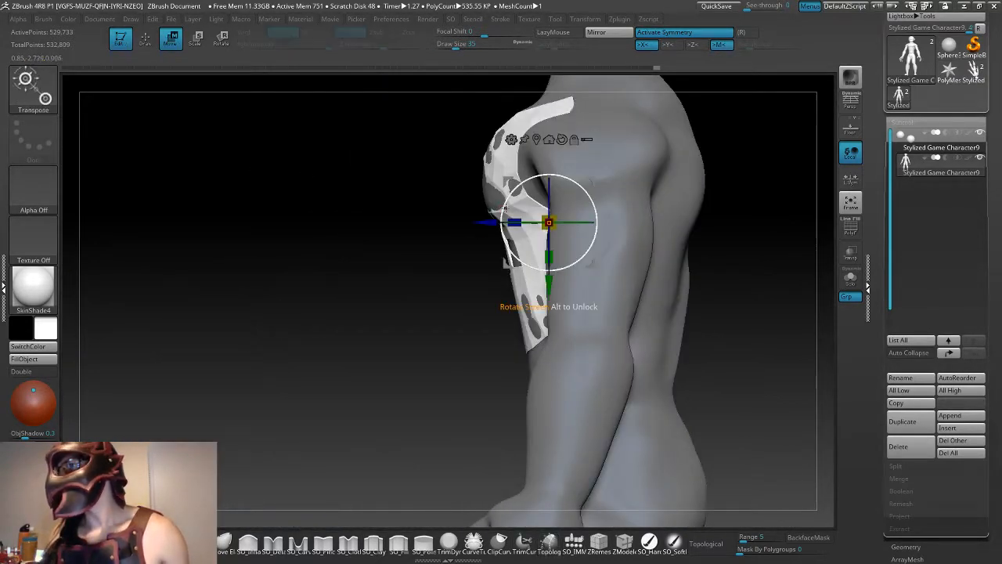
pyautogui.moveTo(377, 339); pyautogui.dragTo(640, 277)
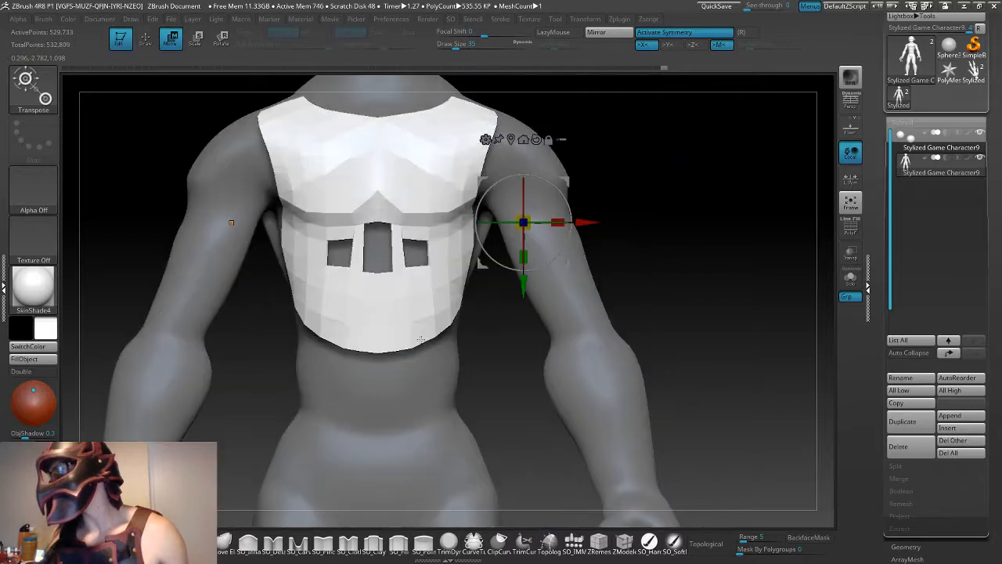
pyautogui.press('q')
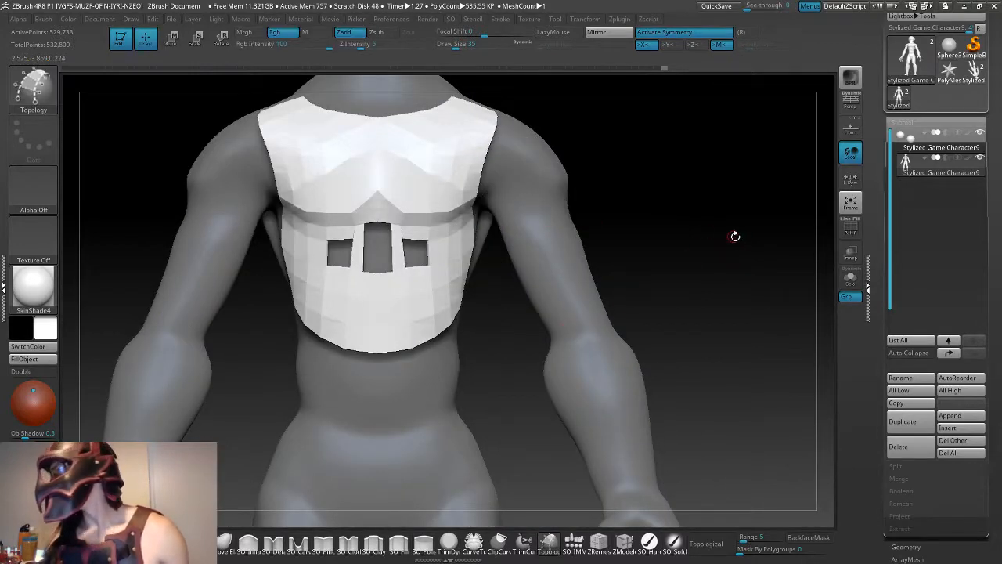
pyautogui.scroll(-5, 891, 337)
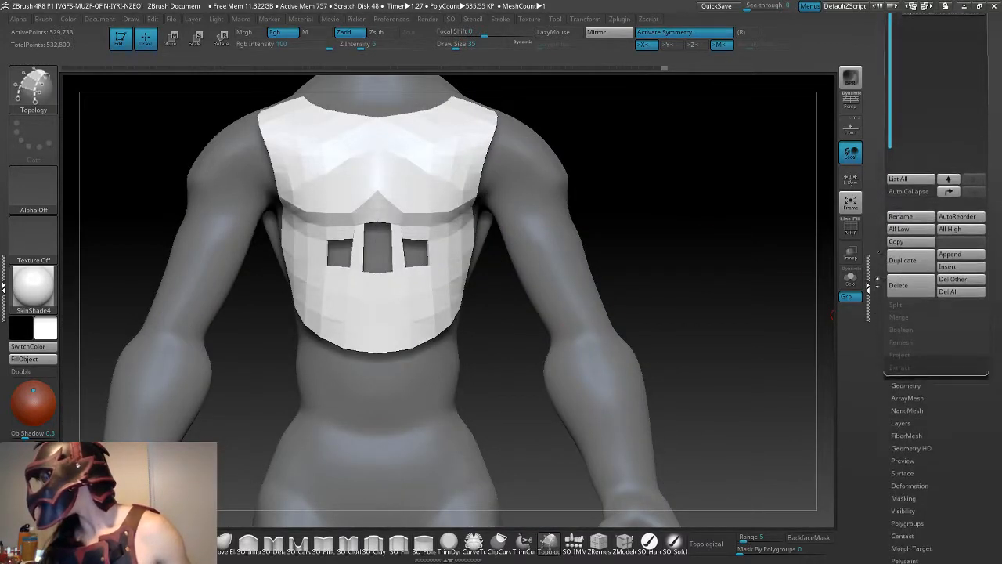
pyautogui.click(906, 381)
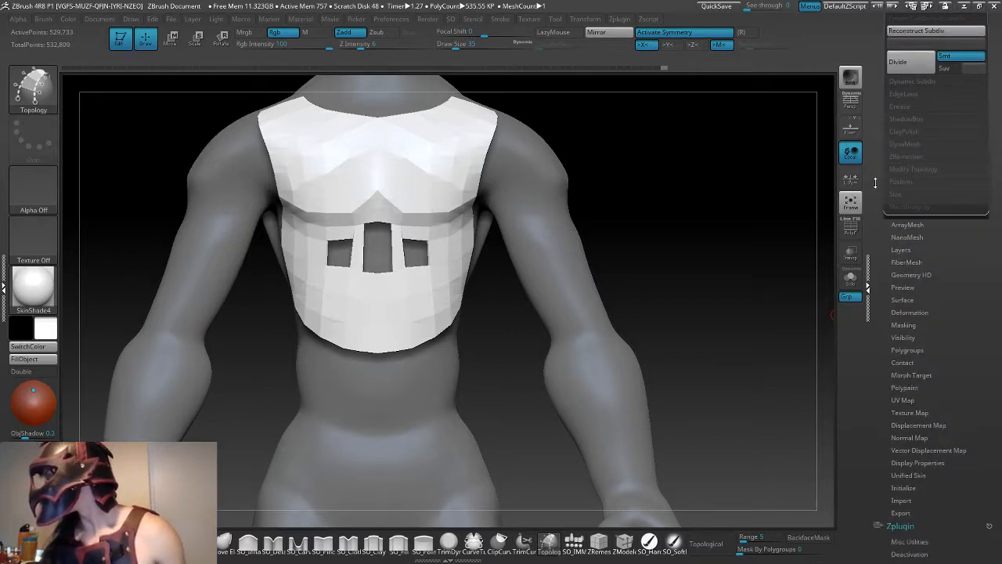
pyautogui.moveTo(876, 183); pyautogui.dragTo(877, 339)
pyautogui.click(905, 119)
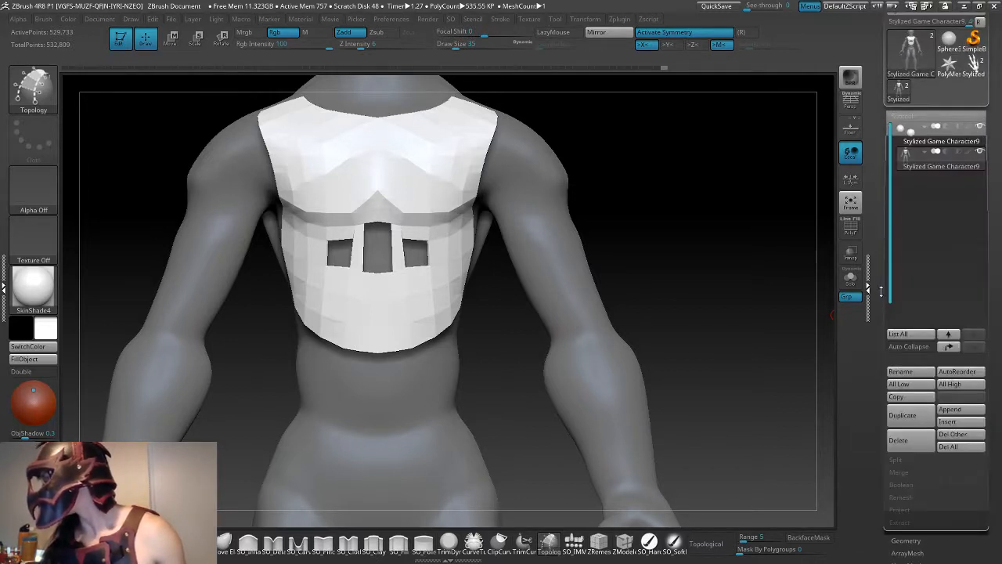
# - Split the unmasked armor mesh off the body into its own subtool, and make the armor subtool active
pyautogui.scroll(-4, 908, 345)
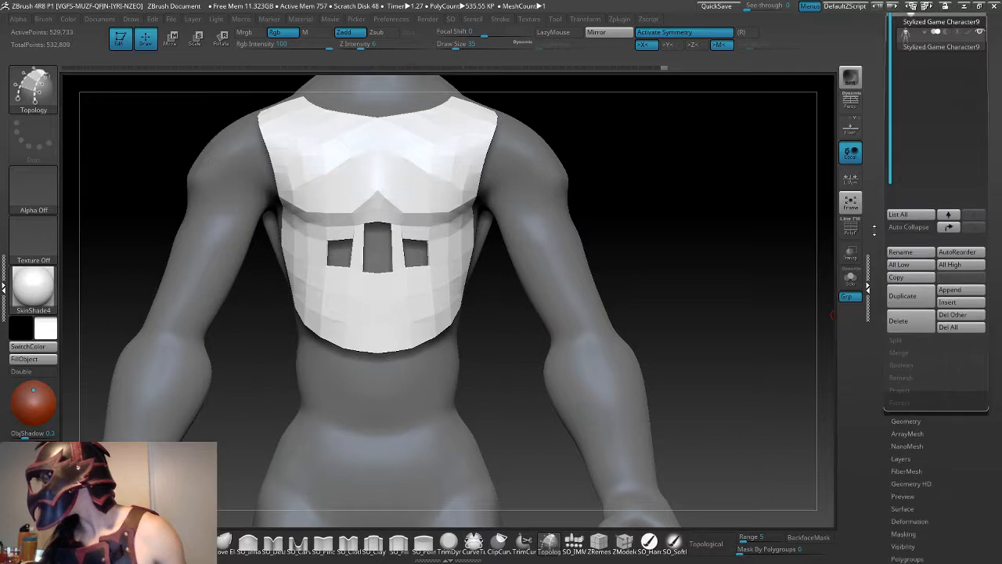
pyautogui.click(911, 341)
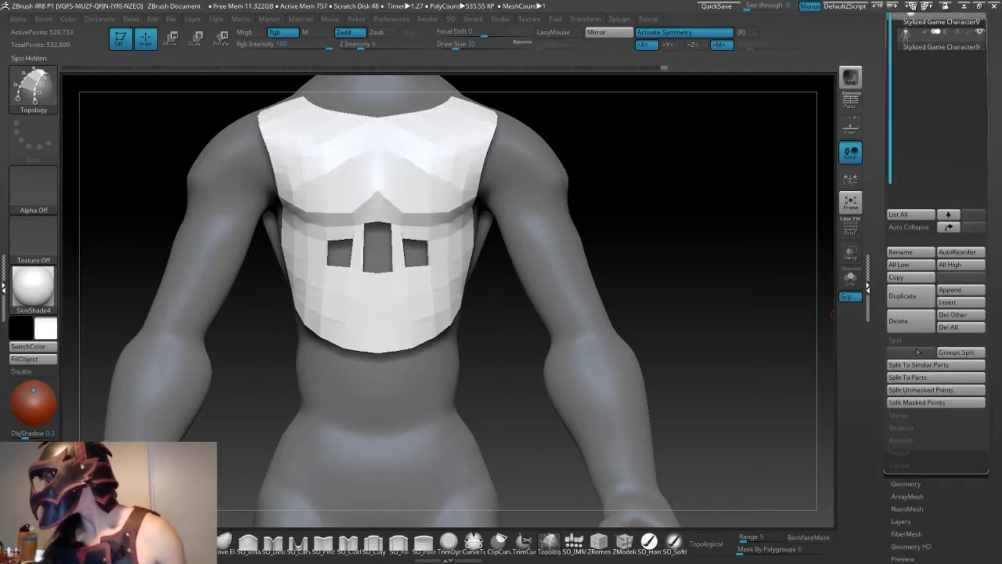
pyautogui.click(930, 390)
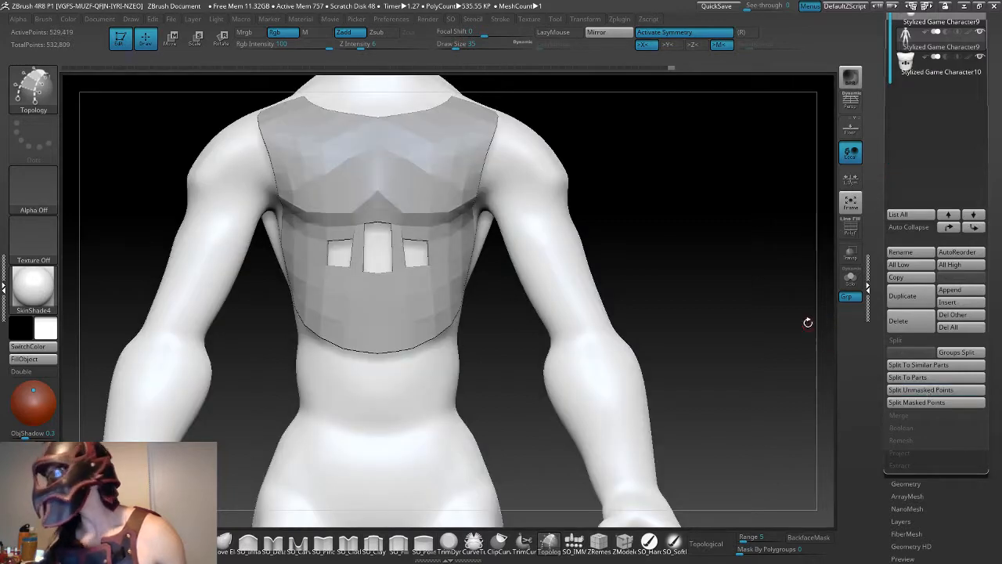
pyautogui.moveTo(770, 305); pyautogui.dragTo(783, 188)
pyautogui.click(913, 72)
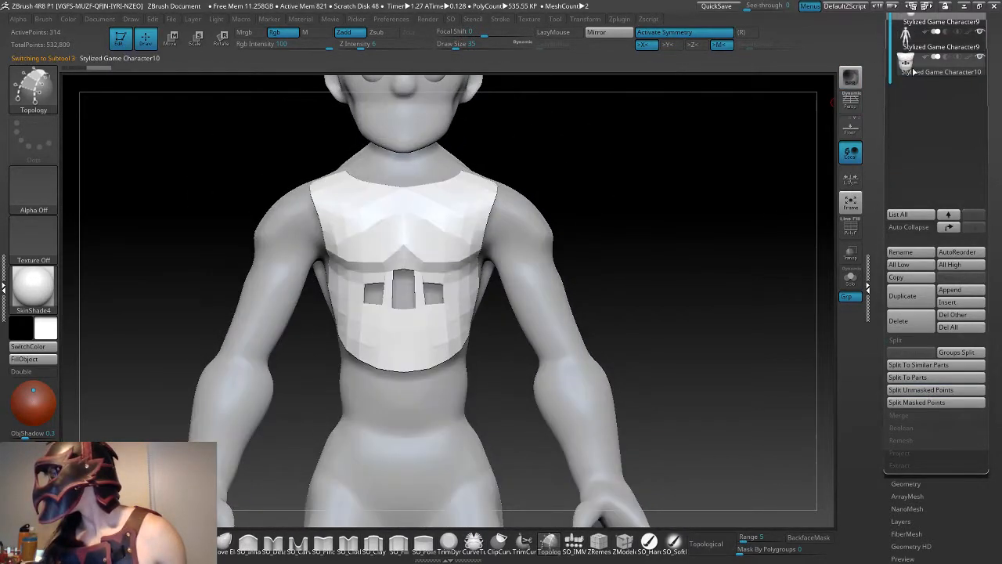
# - Open the geometry options for the separated armor subtool and bring its subdivision and topology settings into view
pyautogui.moveTo(706, 247); pyautogui.dragTo(677, 273)
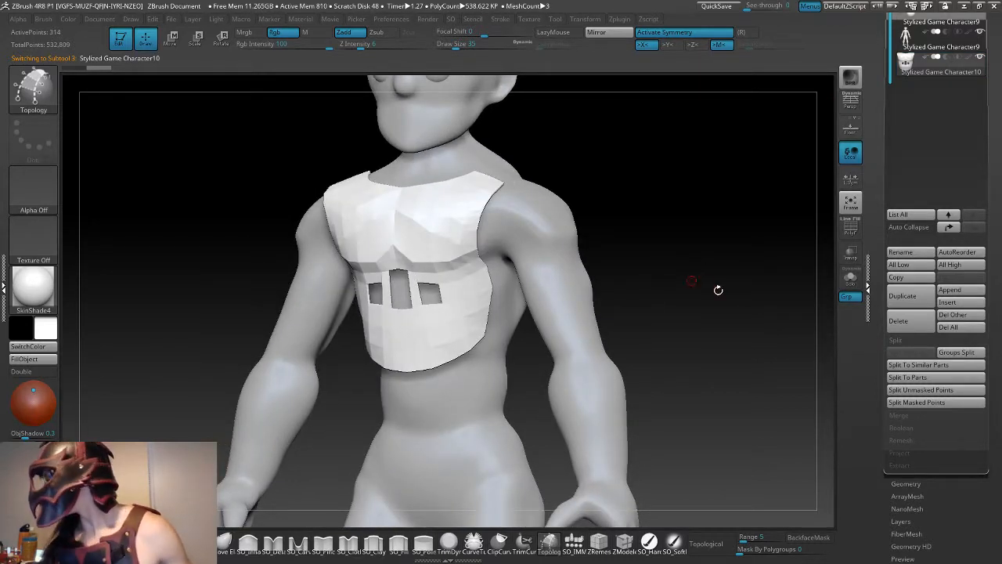
pyautogui.scroll(-1, 889, 411)
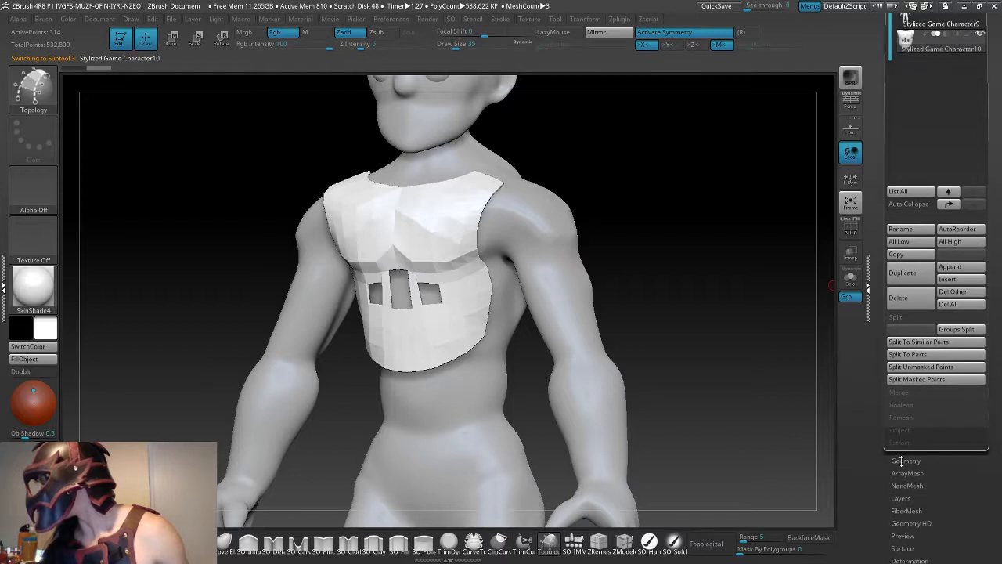
pyautogui.click(901, 460)
pyautogui.moveTo(883, 211); pyautogui.dragTo(881, 235)
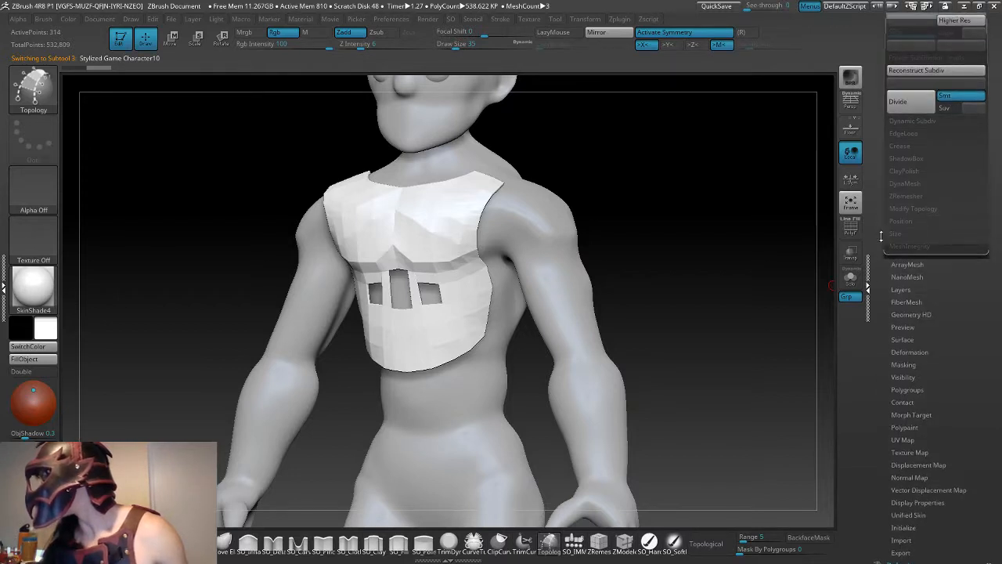
pyautogui.moveTo(883, 186); pyautogui.dragTo(881, 209)
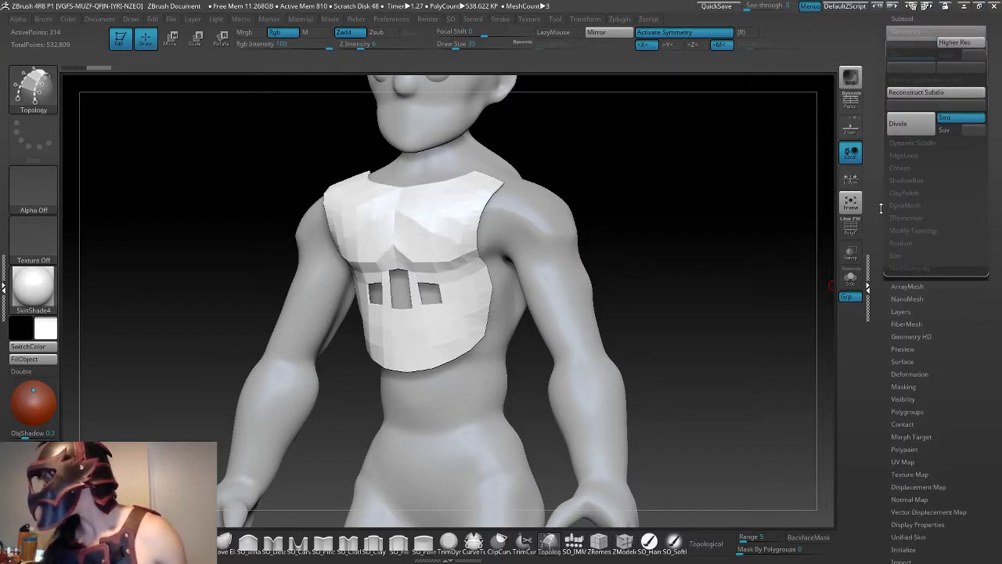
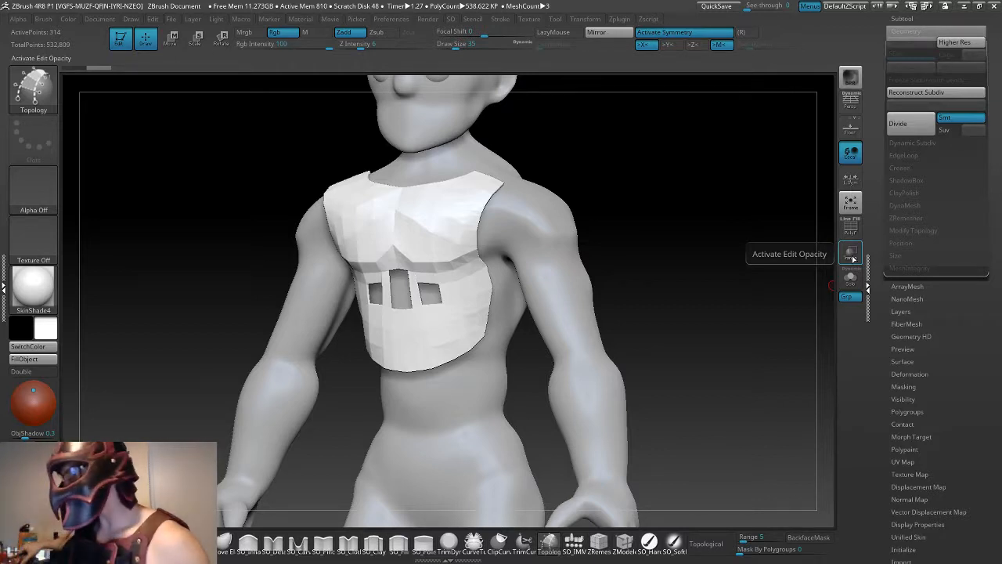
# - Open the Modify Topology options and examine the armor mesh around its front openings from several angles
pyautogui.click(930, 231)
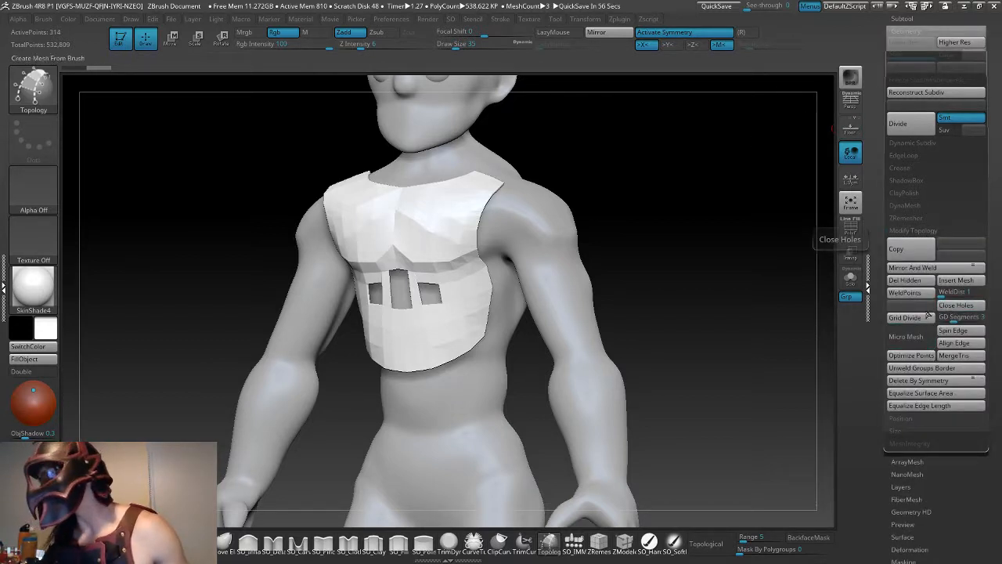
pyautogui.keyDown('shift'); pyautogui.moveTo(739, 308); pyautogui.dragTo(773, 309); pyautogui.keyUp('shift')
pyautogui.moveTo(682, 282); pyautogui.dragTo(733, 286)
pyautogui.moveTo(493, 397); pyautogui.dragTo(558, 398)
pyautogui.keyDown('alt'); pyautogui.moveTo(459, 434); pyautogui.dragTo(509, 395); pyautogui.keyUp('alt')
pyautogui.moveTo(509, 395)
pyautogui.keyDown('shift'); pyautogui.mouseDown()
pyautogui.moveTo(492, 383)
pyautogui.moveTo(472, 394)
pyautogui.mouseUp(); pyautogui.keyUp('shift')
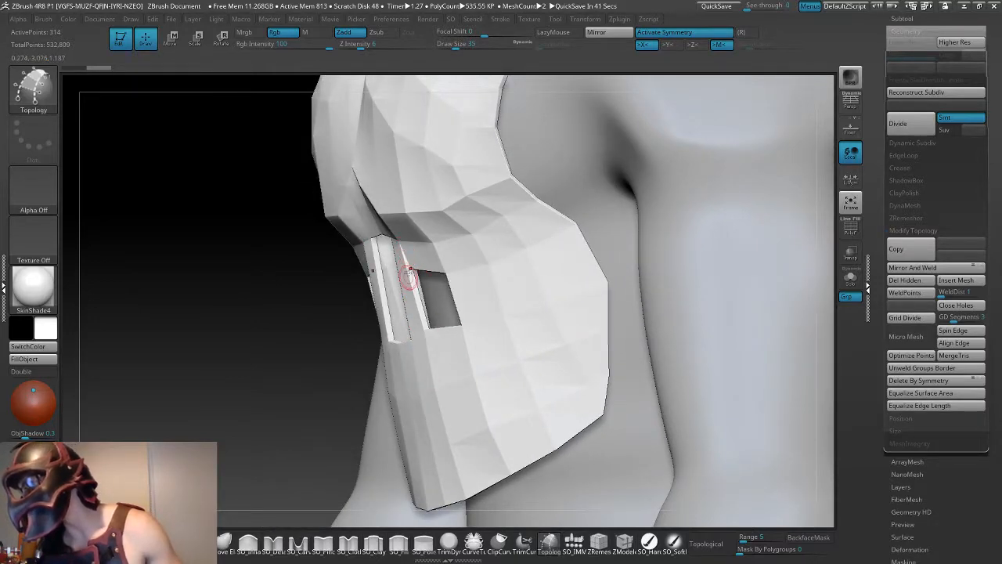
pyautogui.moveTo(317, 370); pyautogui.dragTo(399, 378)
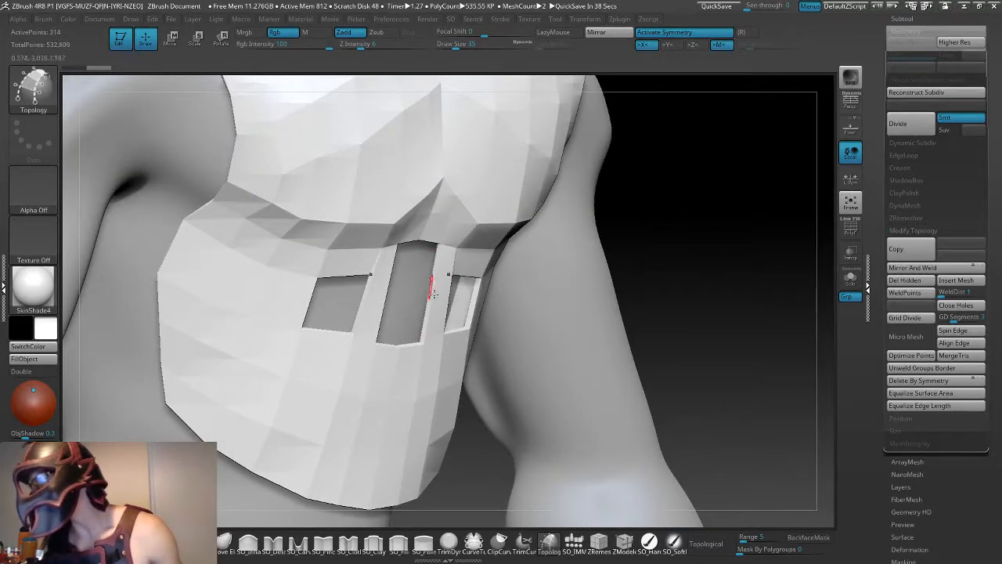
pyautogui.moveTo(722, 270); pyautogui.dragTo(682, 275)
# - Make the original body subtool with the generated armor active and undo the mesh generation back to the editable Topology curves
pyautogui.keyDown('ctrl'); pyautogui.click(509, 360); pyautogui.keyUp('ctrl')
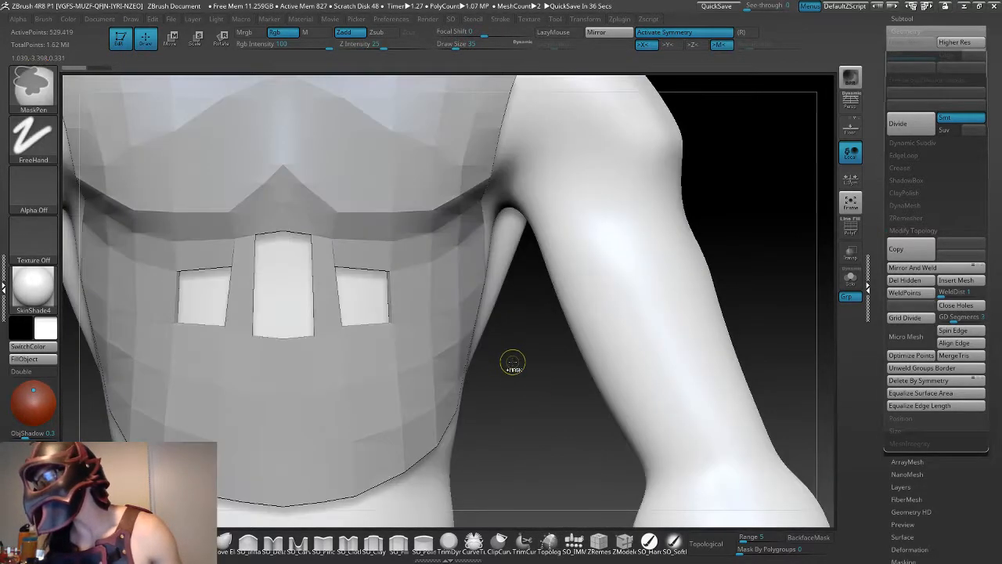
pyautogui.click(549, 540)
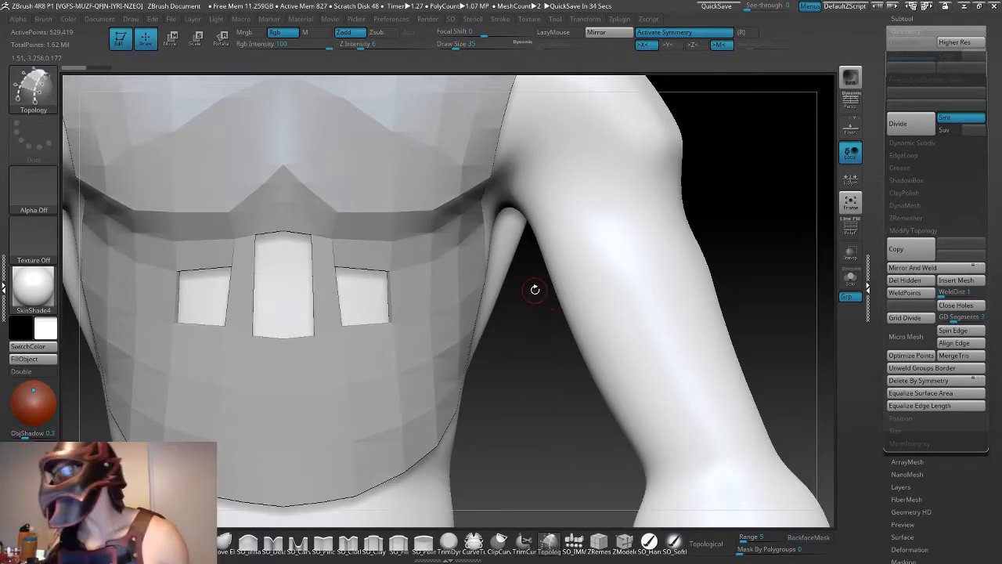
pyautogui.press('ctrl')
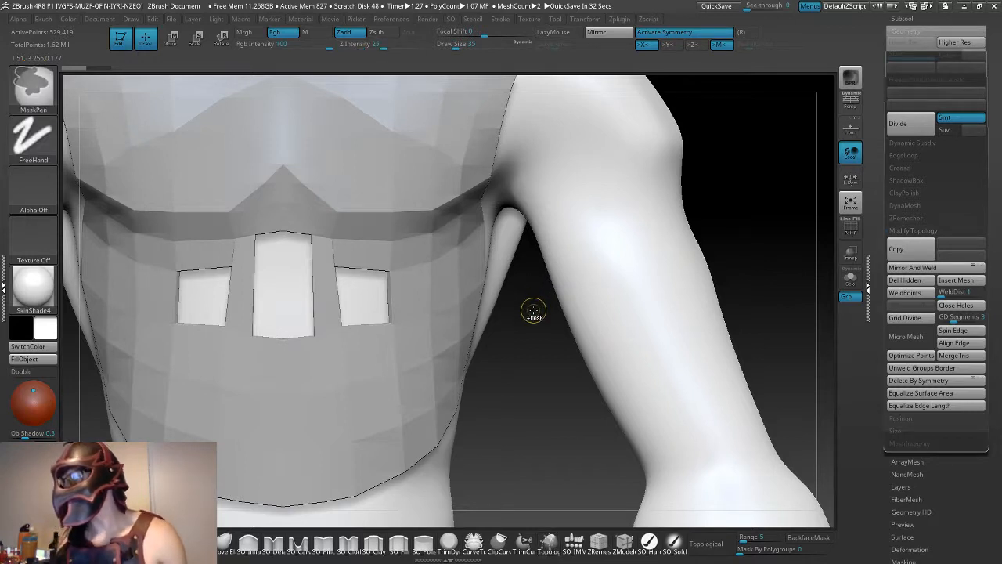
pyautogui.press('ctrl')
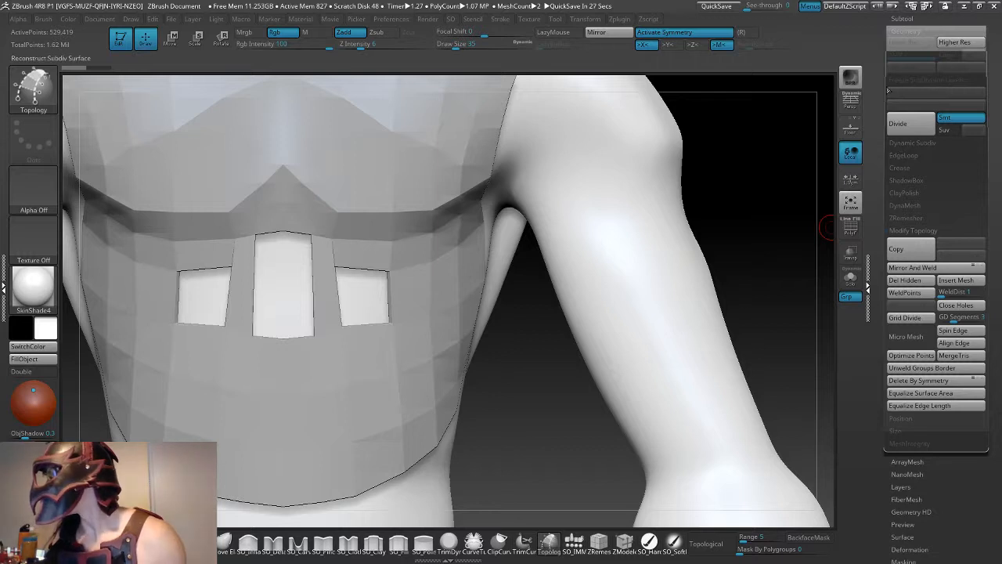
pyautogui.moveTo(877, 50); pyautogui.dragTo(876, 167)
pyautogui.click(901, 136)
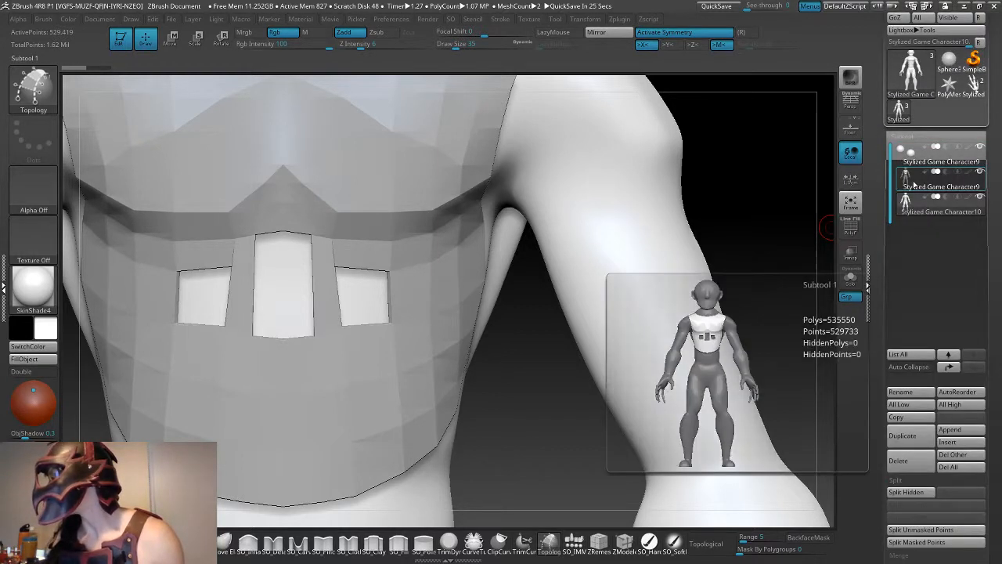
pyautogui.click(905, 176)
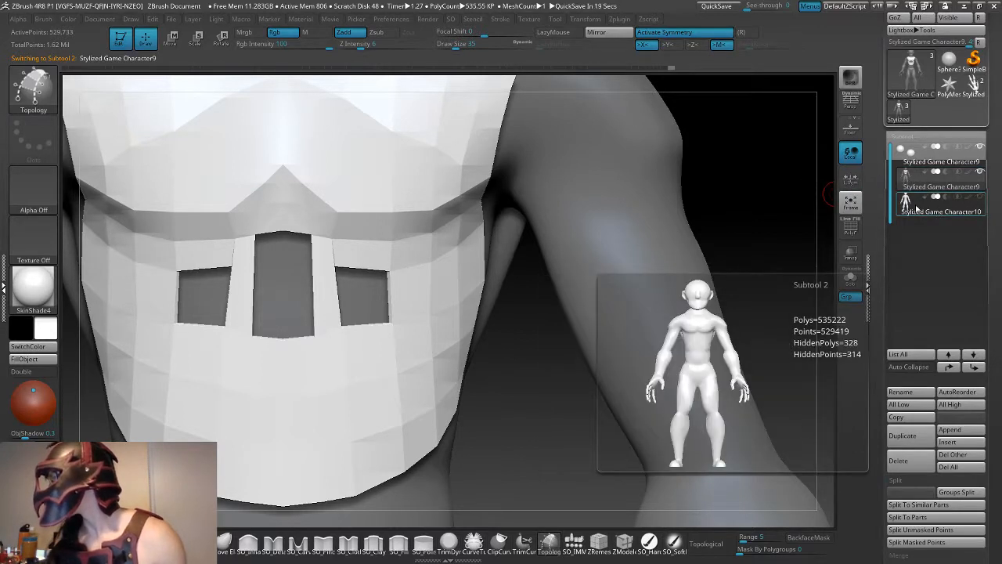
pyautogui.press('ctrl')
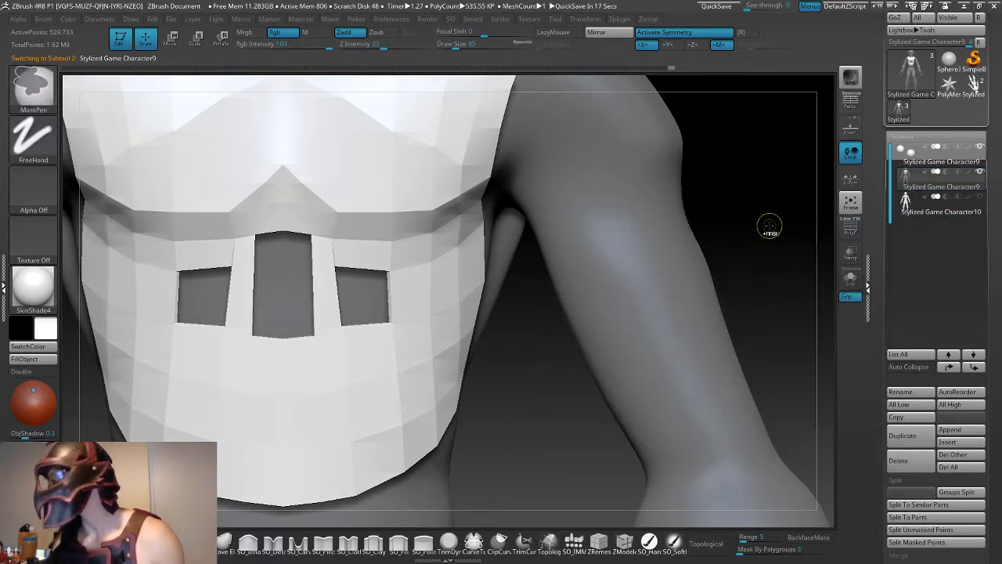
pyautogui.hotkey('ctrl', 'z')
pyautogui.hotkey('ctrl', 'z')
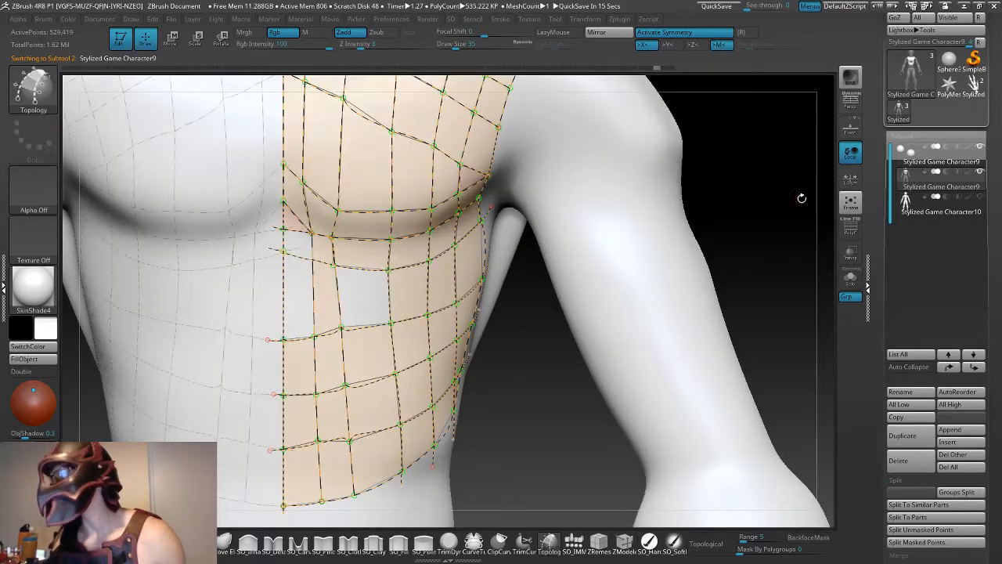
# - Delete the extra body subtool at the end of the subtool list
pyautogui.click(940, 205)
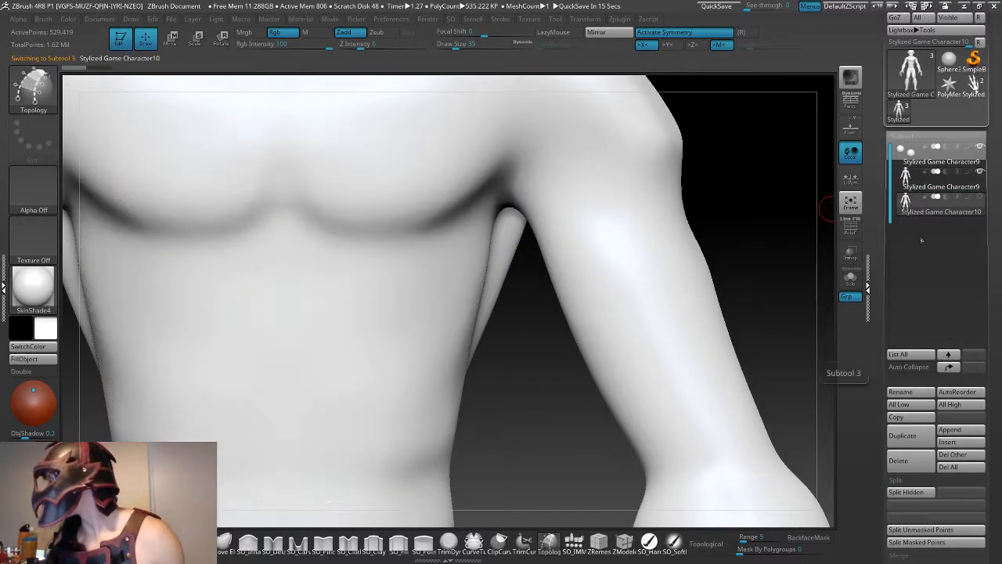
pyautogui.click(921, 463)
pyautogui.click(815, 484)
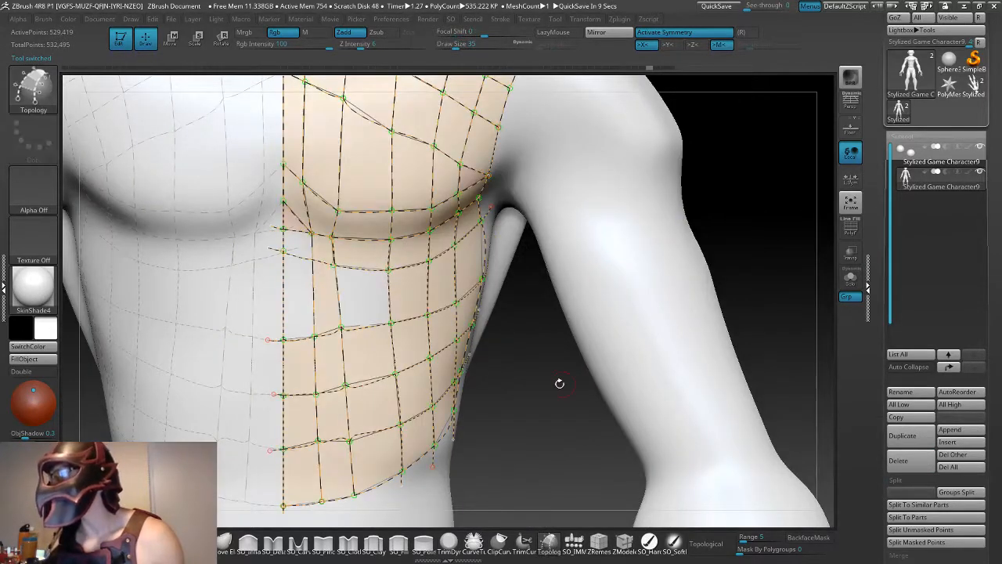
# - Erase the horizontal and vertical Topology curve segments around the open cells just beneath the chest
pyautogui.moveTo(559, 380); pyautogui.dragTo(562, 413)
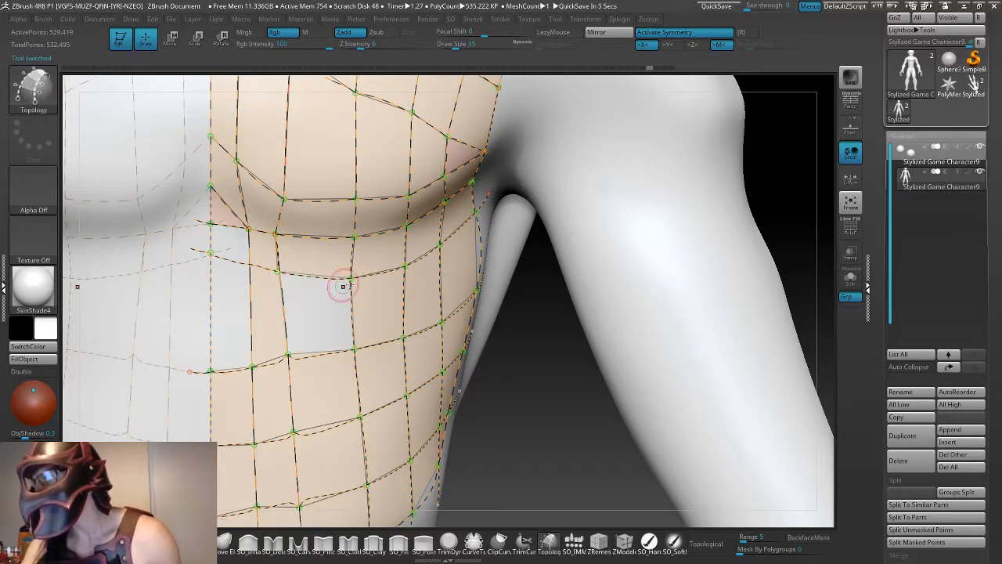
pyautogui.moveTo(538, 319); pyautogui.dragTo(306, 267)
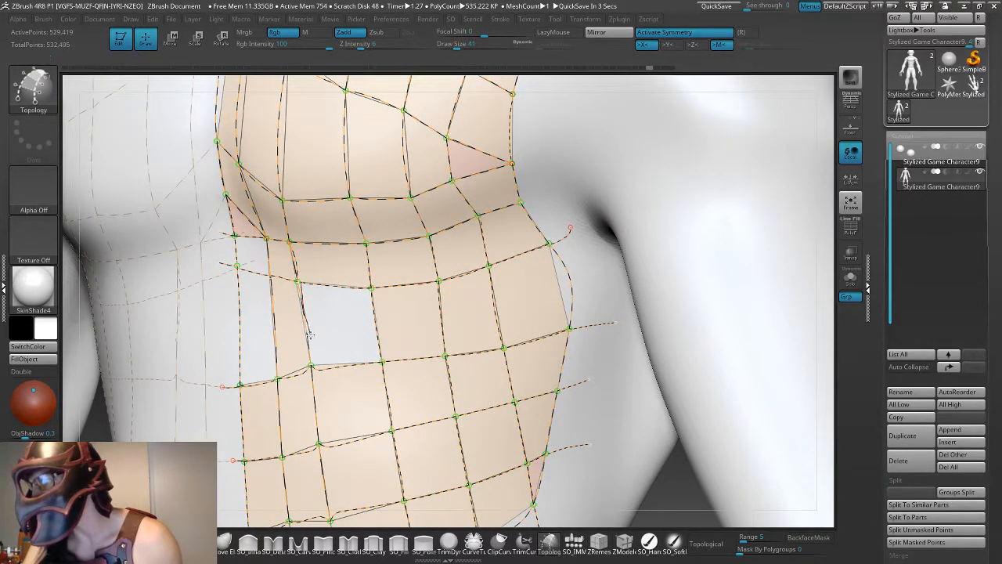
pyautogui.press('ctrl')
pyautogui.press('ctrl')
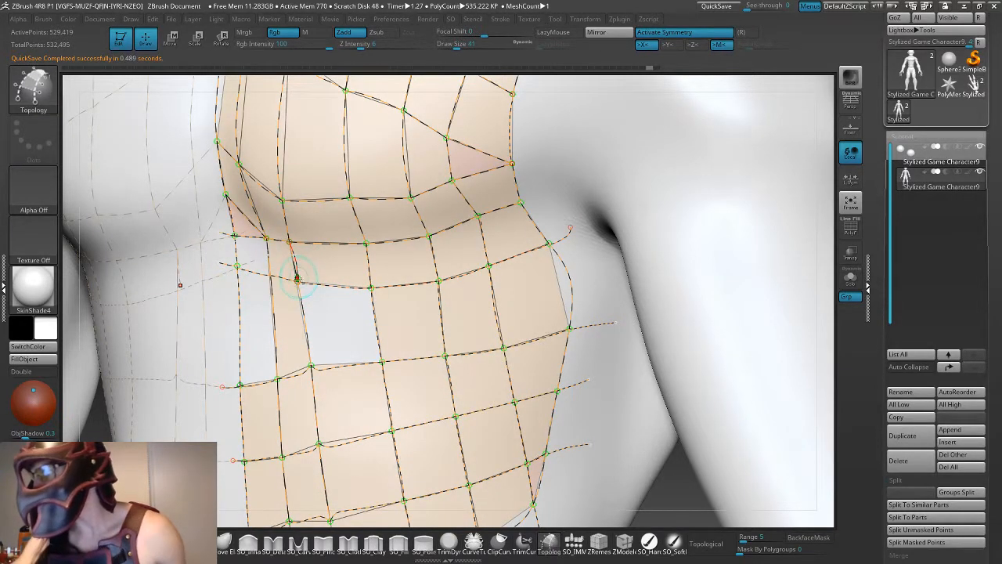
pyautogui.keyDown('alt'); pyautogui.click(297, 279); pyautogui.keyUp('alt')
pyautogui.keyDown('alt'); pyautogui.click(290, 241); pyautogui.keyUp('alt')
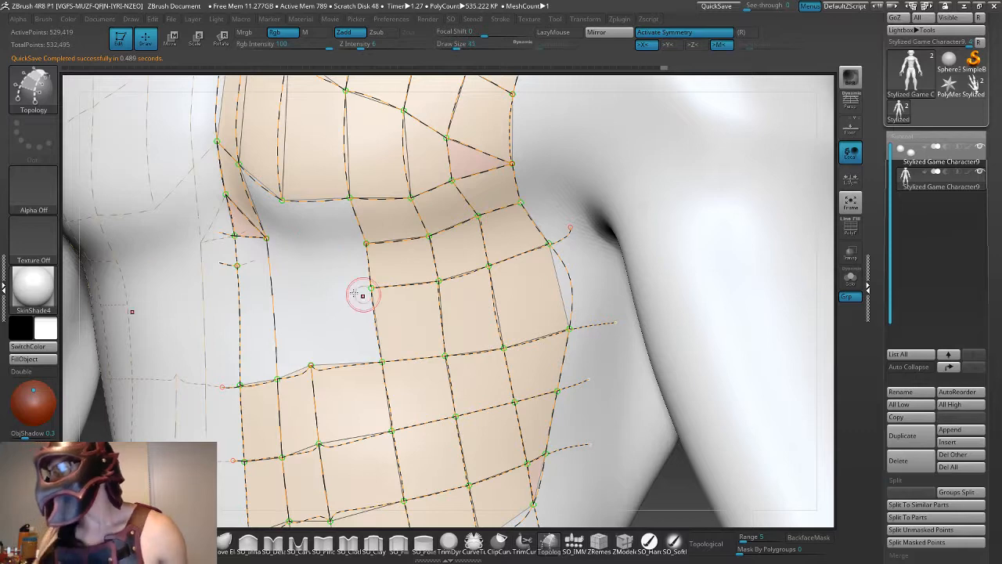
pyautogui.moveTo(645, 495); pyautogui.dragTo(708, 491)
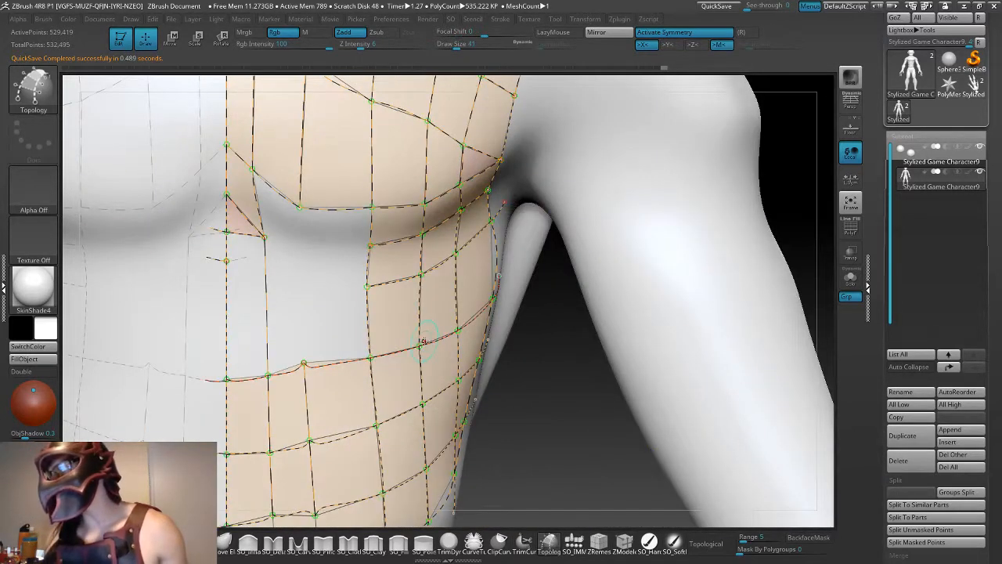
pyautogui.keyDown('alt'); pyautogui.click(223, 259); pyautogui.keyUp('alt')
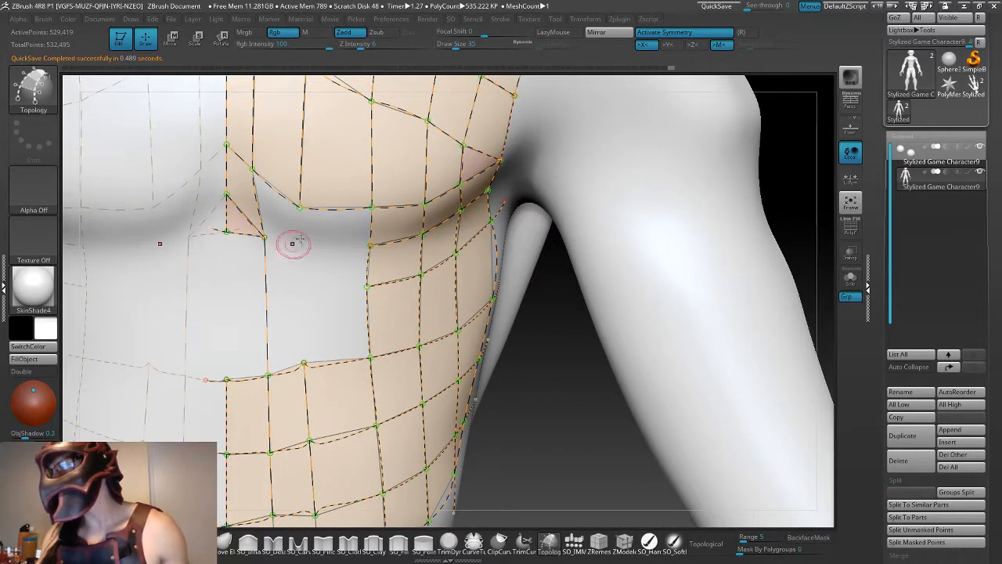
# - Redraw the upper-abdomen curves: one beneath the chest, one vertical down to the lower rows, and one across to the centre line
pyautogui.moveTo(265, 241); pyautogui.dragTo(269, 240)
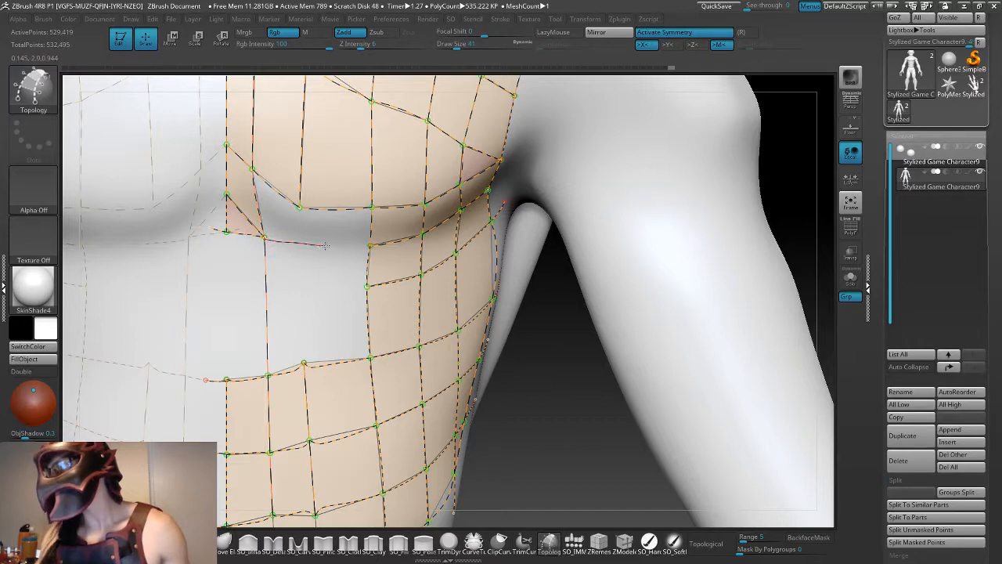
pyautogui.moveTo(375, 246); pyautogui.dragTo(373, 246)
pyautogui.hotkey('ctrl', 'z')
pyautogui.moveTo(264, 237); pyautogui.dragTo(282, 242)
pyautogui.moveTo(371, 246); pyautogui.dragTo(372, 246)
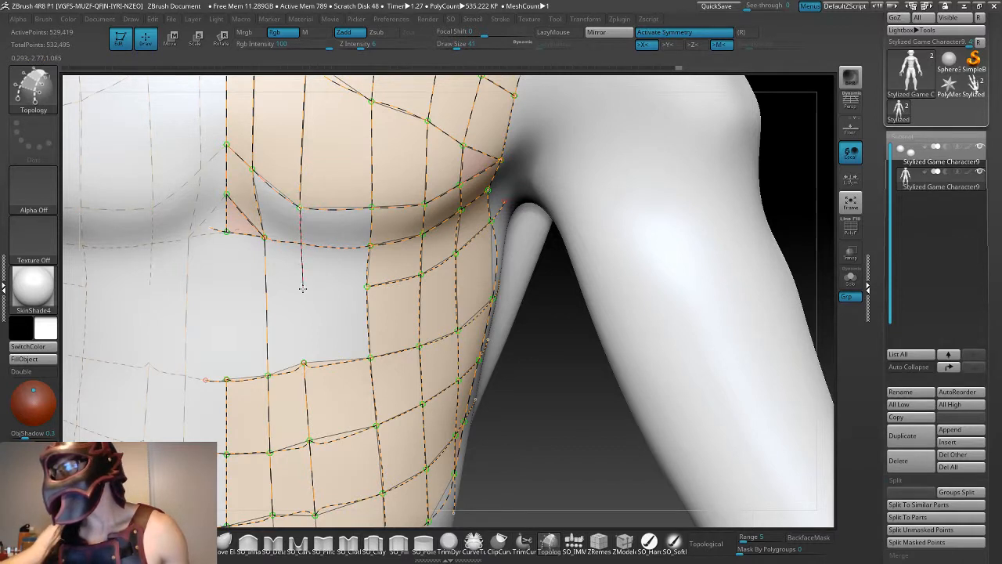
pyautogui.moveTo(303, 363); pyautogui.dragTo(303, 363)
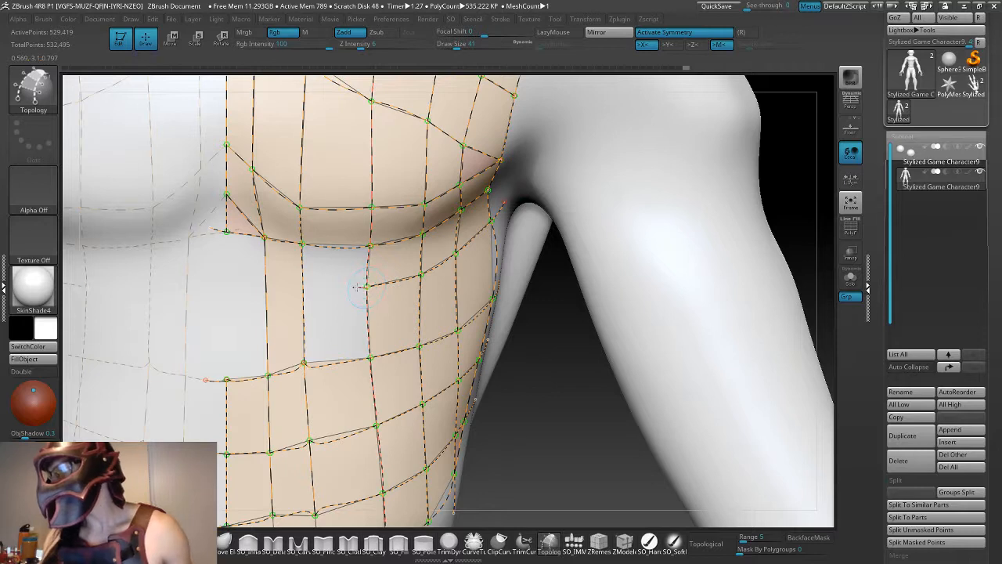
pyautogui.click(218, 289)
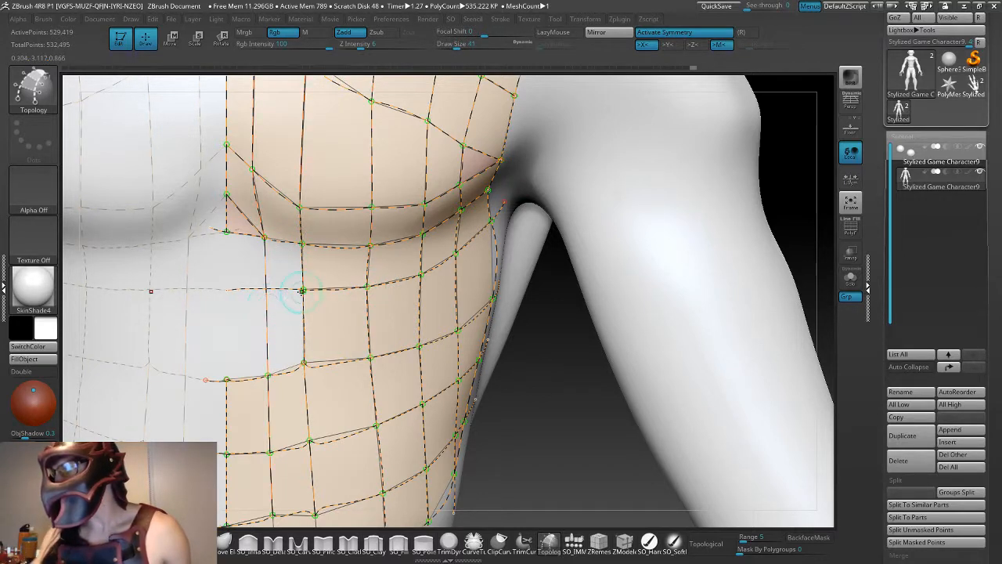
# - Try to join the new horizontal abdomen curve to the inner vertical and centre curves, and undo the attempts
pyautogui.moveTo(273, 289); pyautogui.dragTo(266, 289)
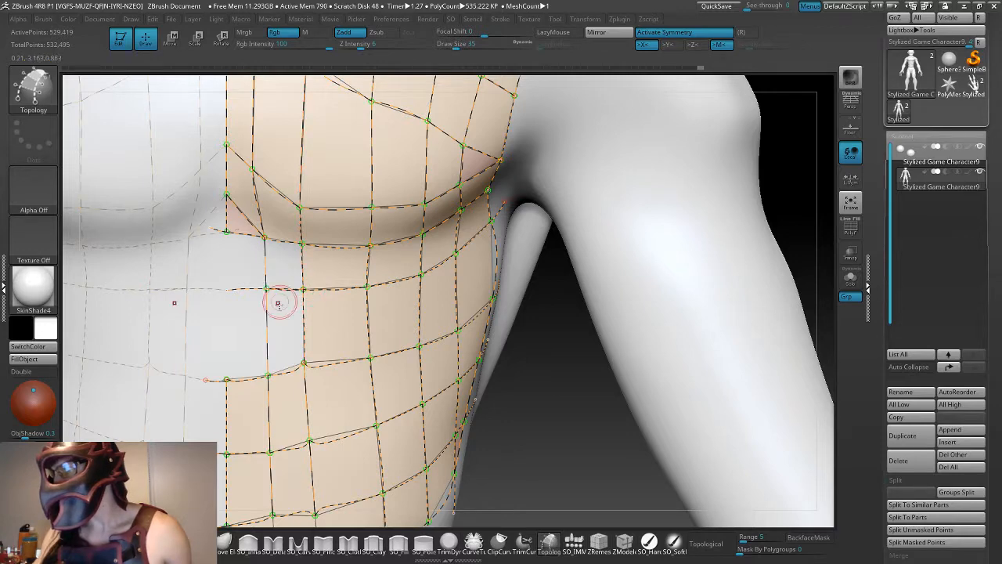
pyautogui.hotkey('ctrl', 'z')
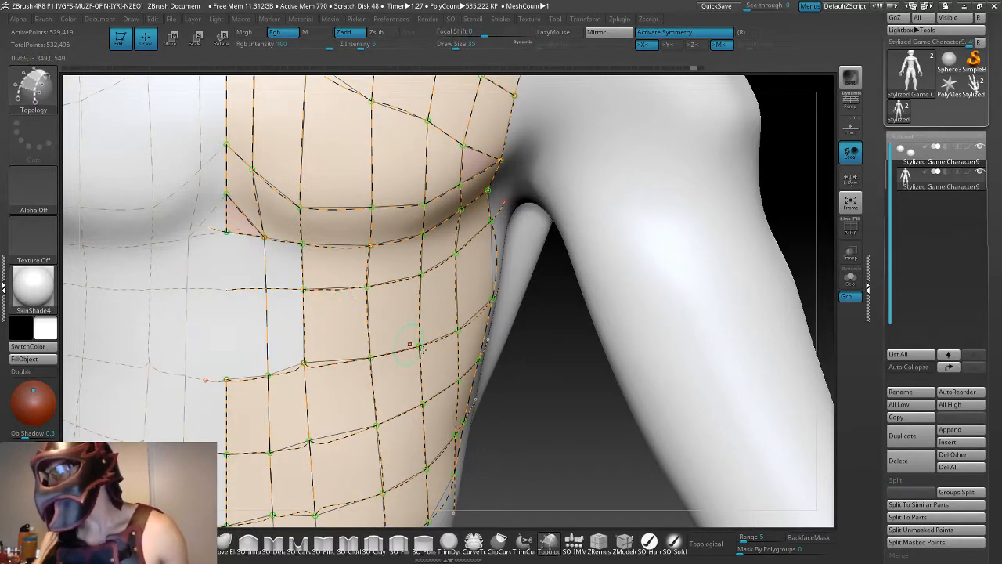
pyautogui.moveTo(551, 415); pyautogui.dragTo(530, 420)
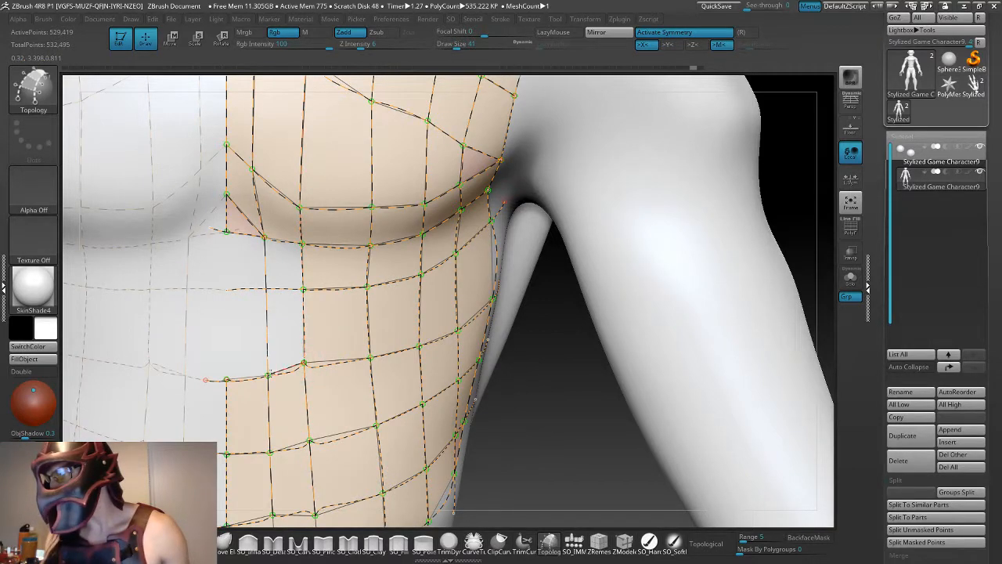
pyautogui.hotkey('ctrl', 'z')
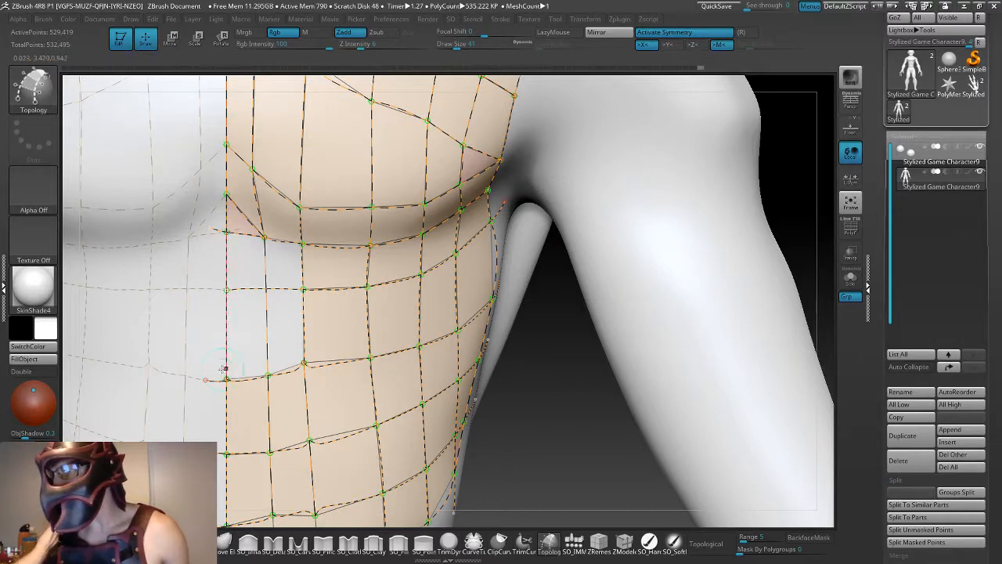
pyautogui.hotkey('ctrl', 'z')
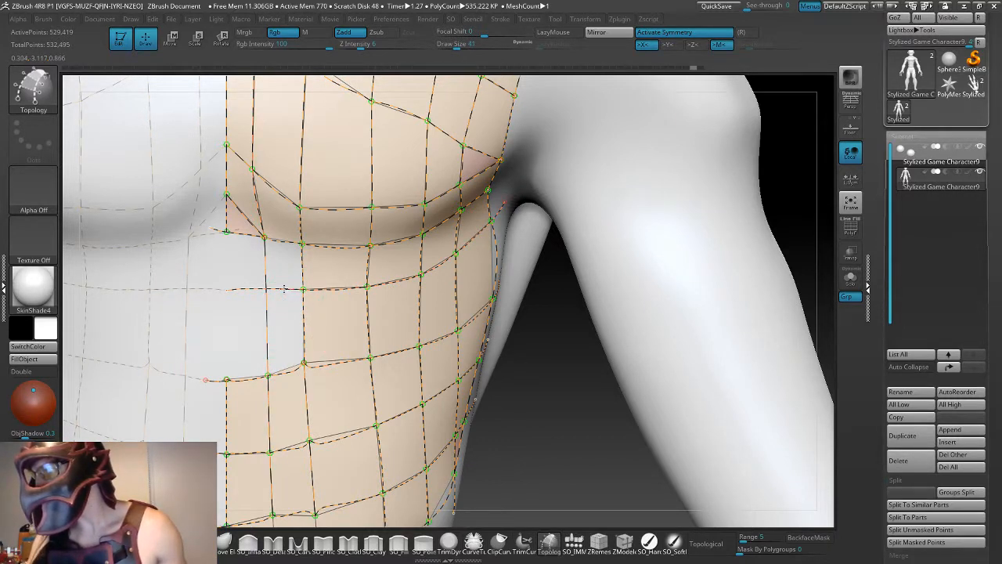
pyautogui.hotkey('ctrl', 'z')
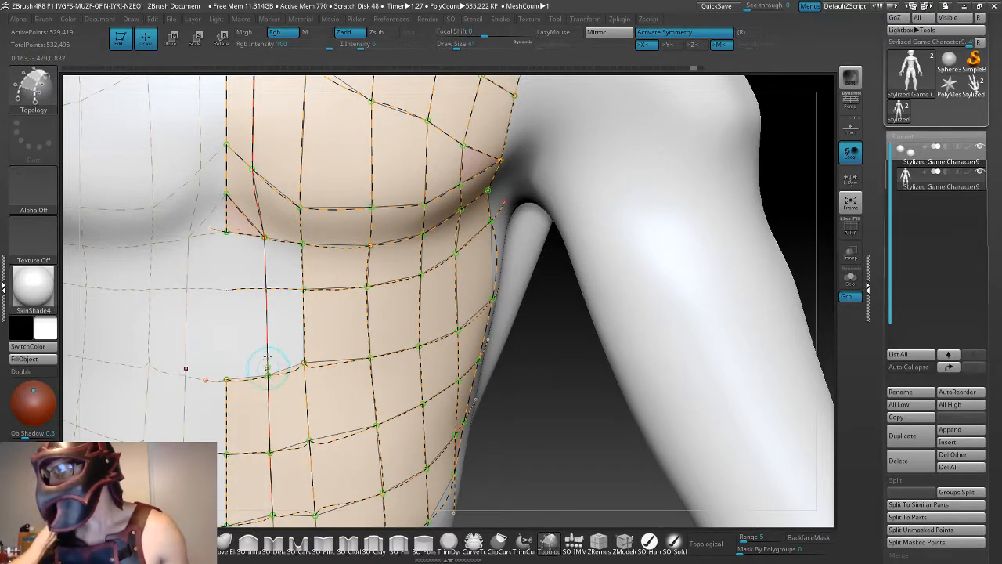
# - Try generating the armor mesh from the revised curves, and undo back to the curve network
pyautogui.press('a')
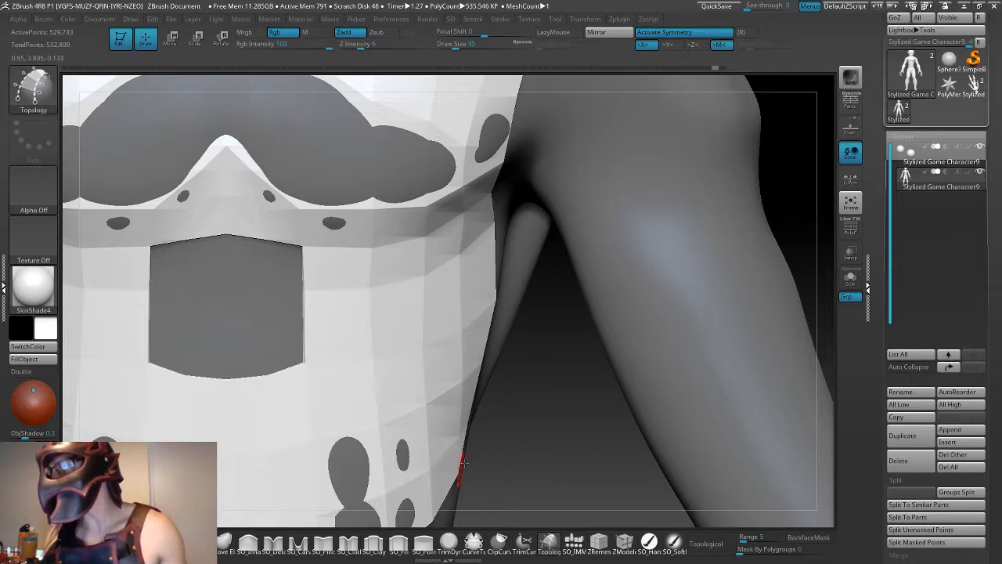
pyautogui.hotkey('ctrl', 'z')
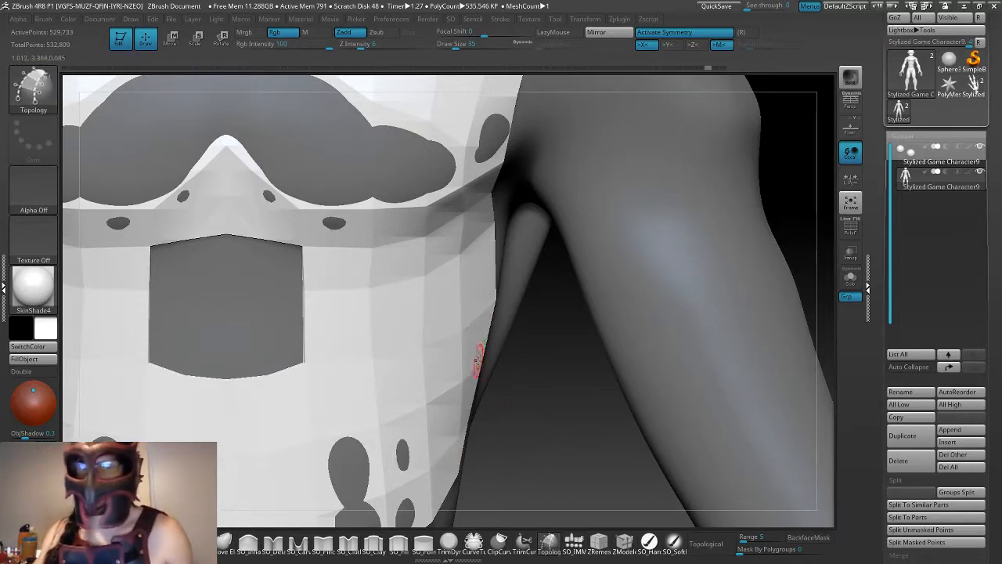
pyautogui.hotkey('ctrl', 'z')
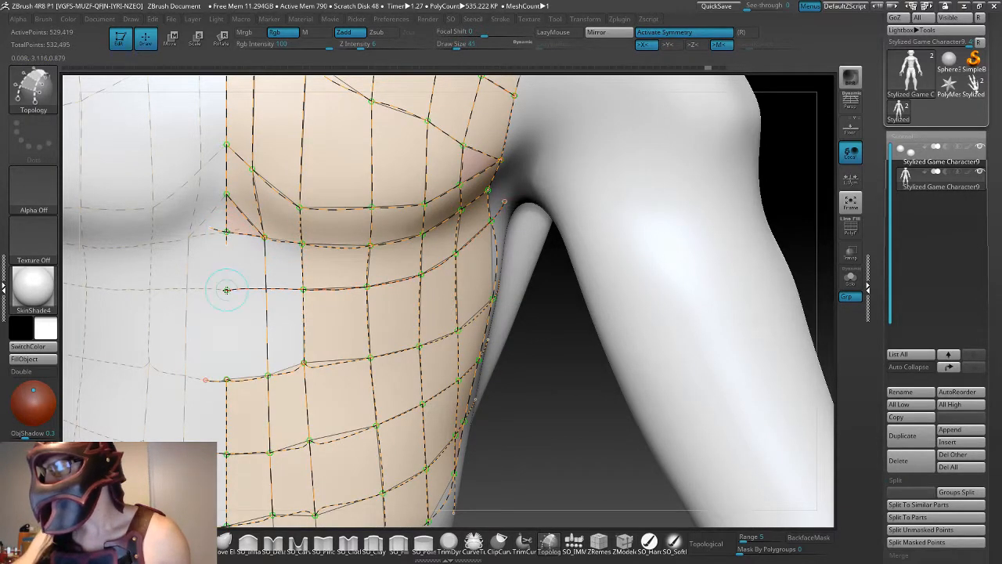
# - Redraw the centre-line curve from beneath the chest down to the lower abdomen row, undoing the stray strokes
pyautogui.keyDown('shift'); pyautogui.moveTo(234, 294); pyautogui.dragTo(235, 279); pyautogui.keyUp('shift')
pyautogui.hotkey('ctrl', 'z')
pyautogui.hotkey('ctrl', 'z')
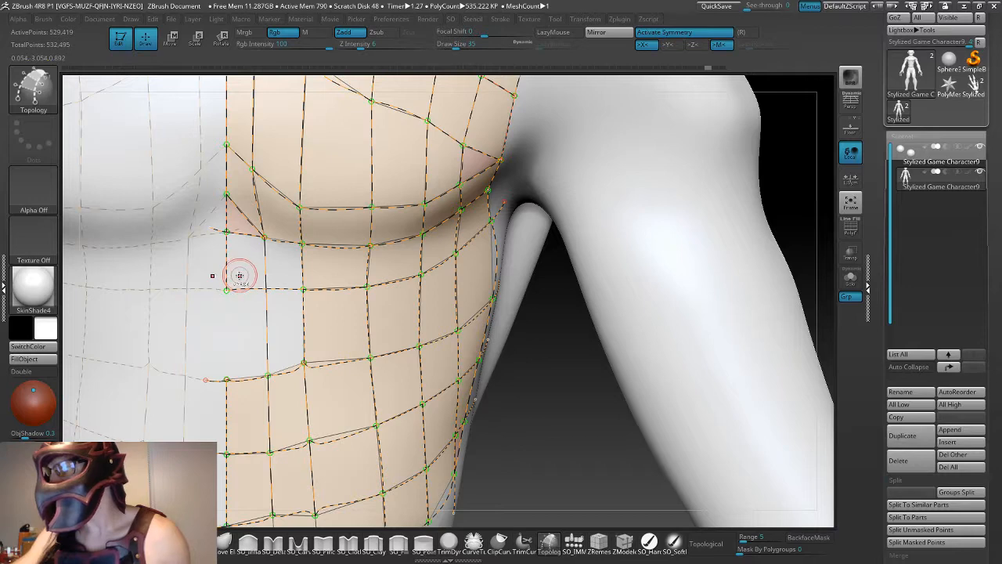
pyautogui.hotkey('ctrl', 'z')
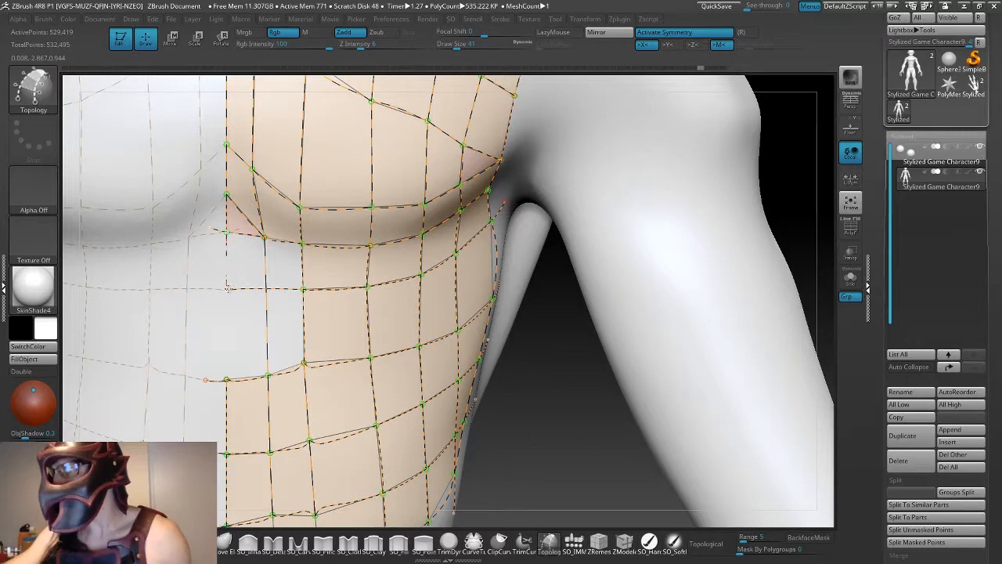
pyautogui.hotkey('ctrl', 'z')
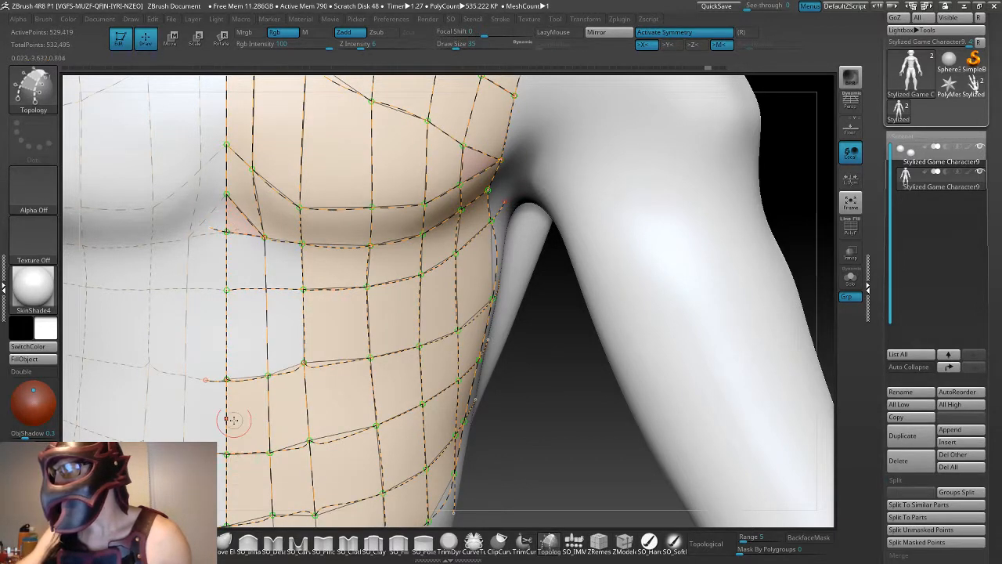
# - Try to join the abdomen curves with short strokes at the centre-line and inner vertical intersections
pyautogui.click(225, 380)
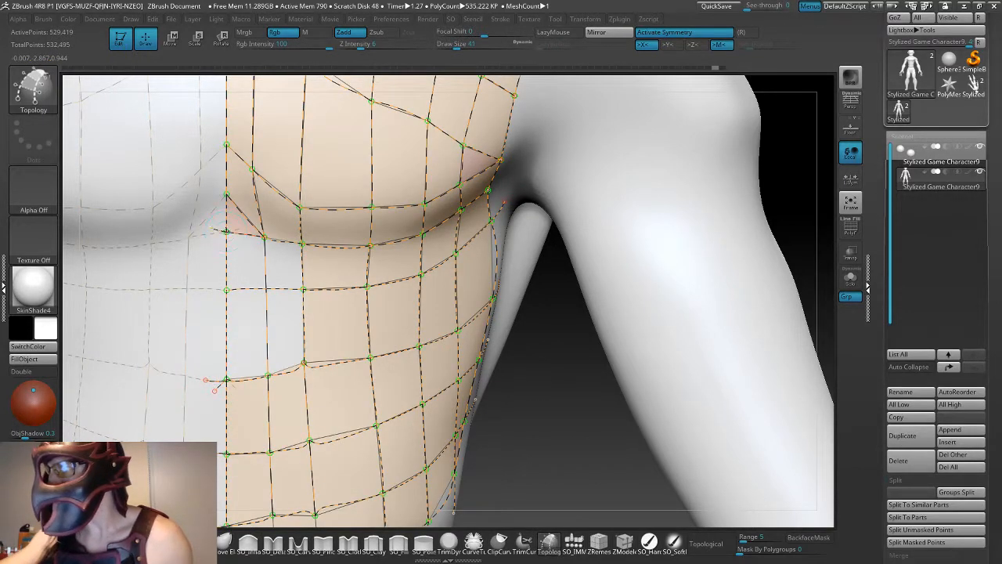
pyautogui.click(227, 231)
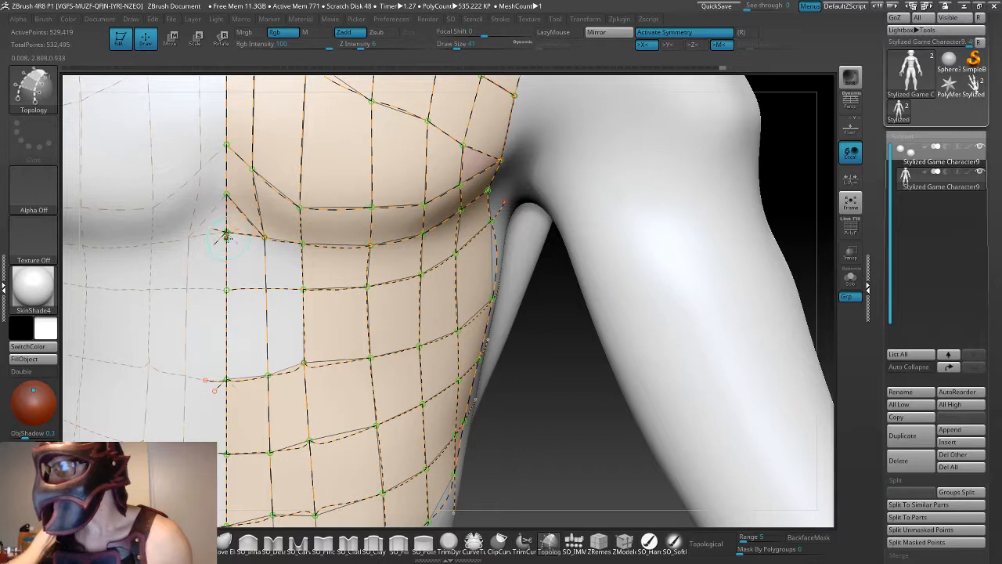
pyautogui.click(226, 237)
pyautogui.click(225, 290)
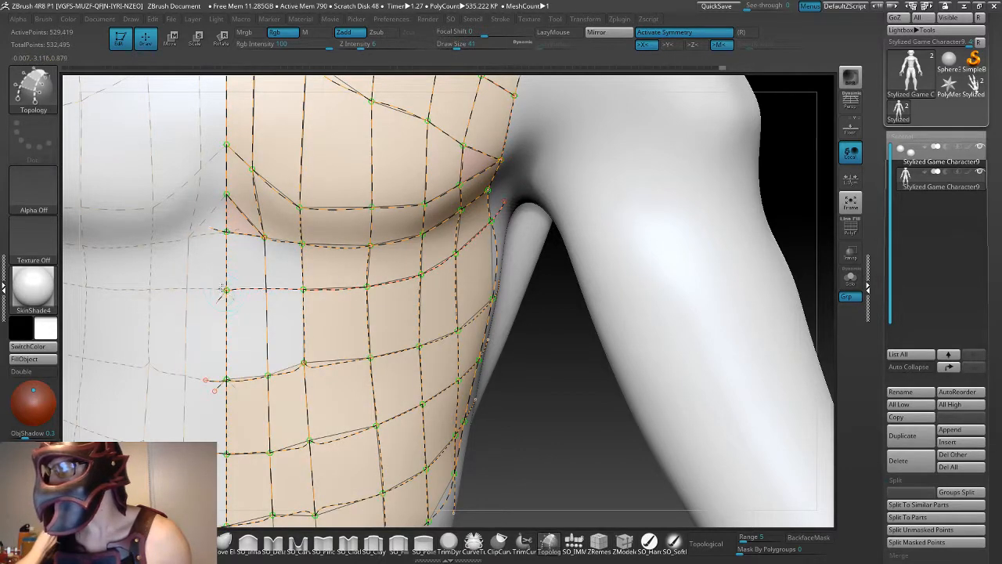
pyautogui.click(286, 287)
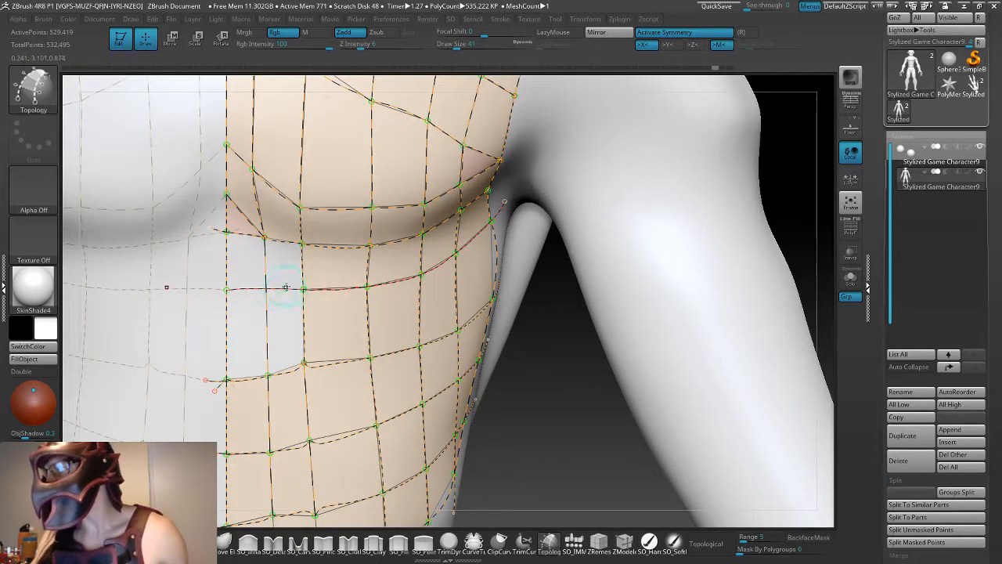
pyautogui.click(266, 288)
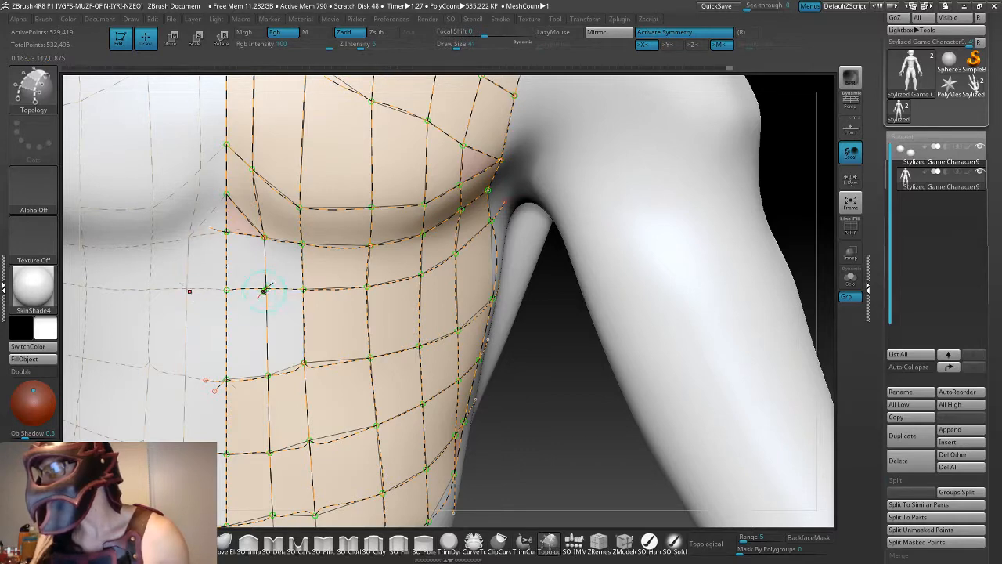
pyautogui.keyDown('alt'); pyautogui.click(266, 290); pyautogui.keyUp('alt')
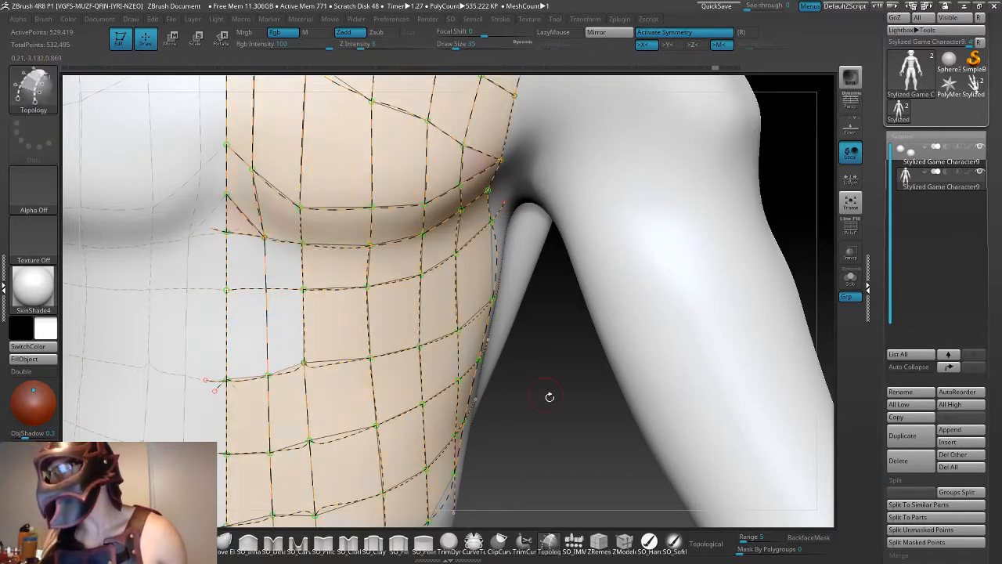
pyautogui.moveTo(545, 397)
pyautogui.mouseDown()
pyautogui.moveTo(505, 398)
pyautogui.moveTo(545, 397)
pyautogui.moveTo(497, 388)
pyautogui.moveTo(540, 397)
pyautogui.mouseUp()
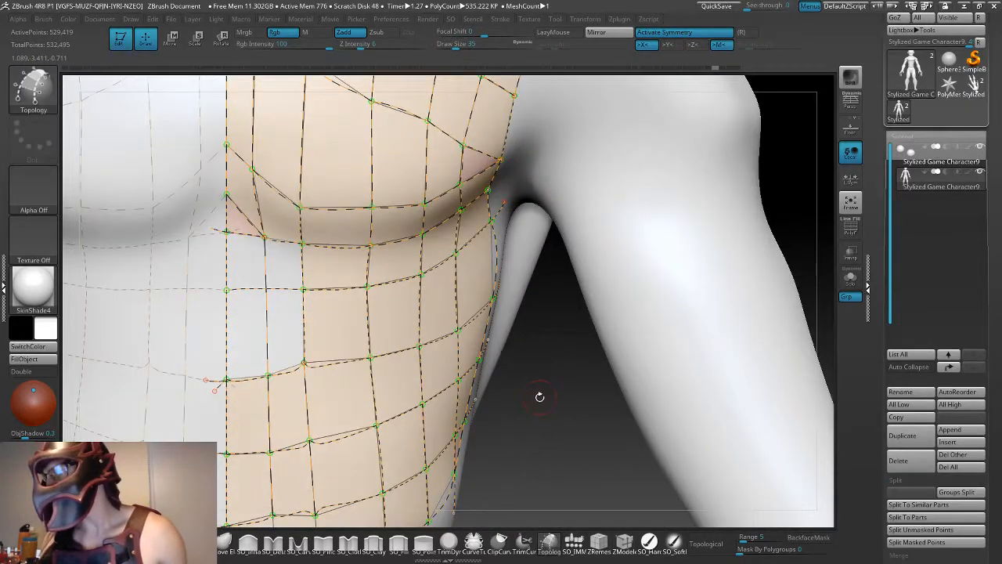
# - Erase the inner curve segments around the open abdomen cells and reconnect the middle horizontal row to the next vertical curve
pyautogui.keyDown('alt'); pyautogui.click(265, 376); pyautogui.keyUp('alt')
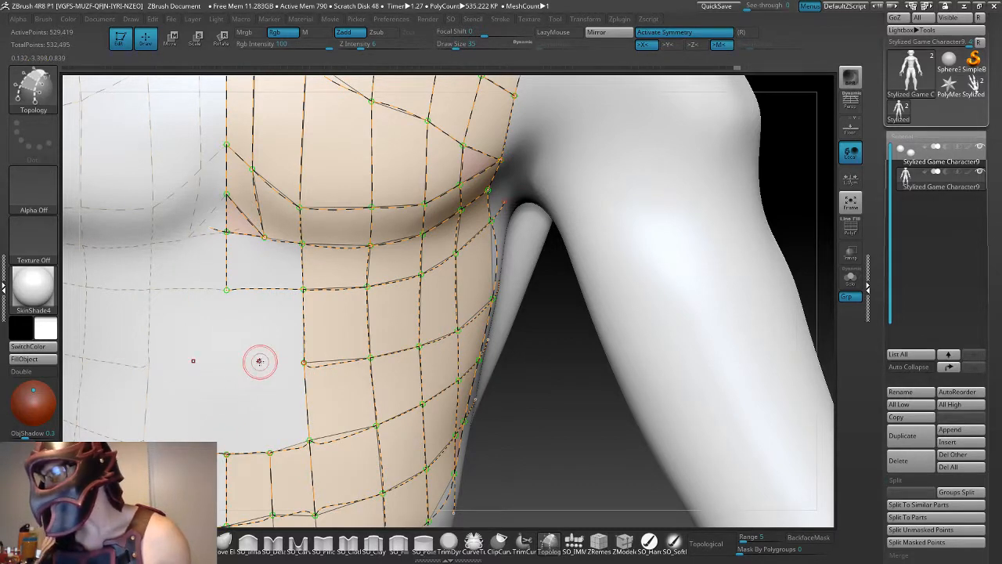
pyautogui.moveTo(497, 387); pyautogui.dragTo(340, 381)
pyautogui.keyDown('alt'); pyautogui.click(350, 364); pyautogui.keyUp('alt')
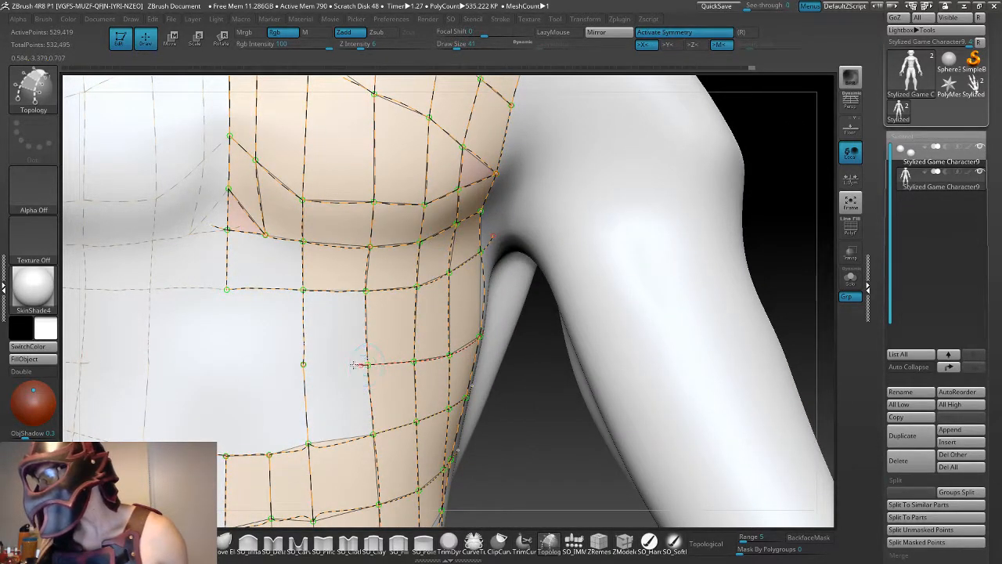
pyautogui.moveTo(320, 365); pyautogui.dragTo(304, 366)
pyautogui.hotkey('ctrl', 'z')
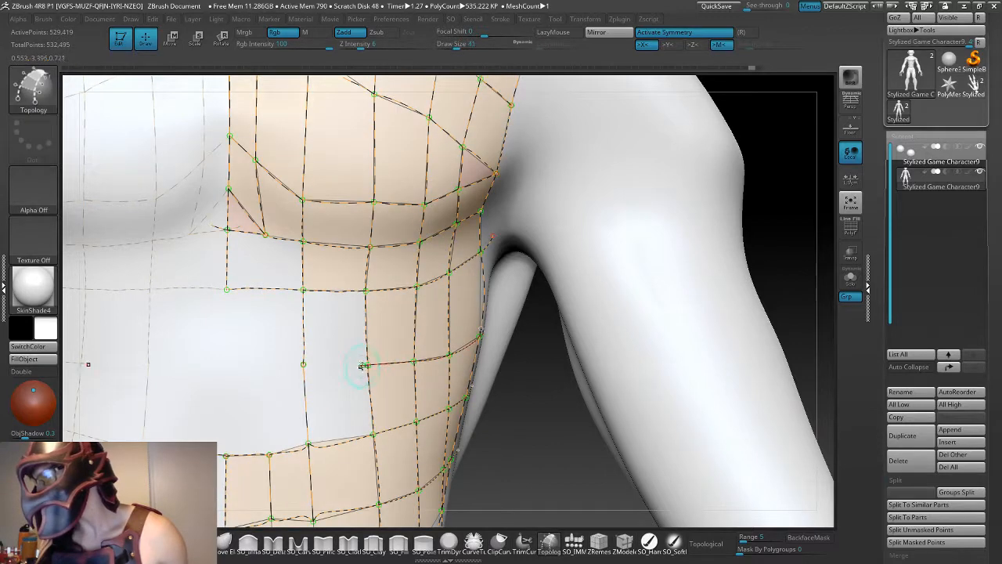
pyautogui.click(305, 365)
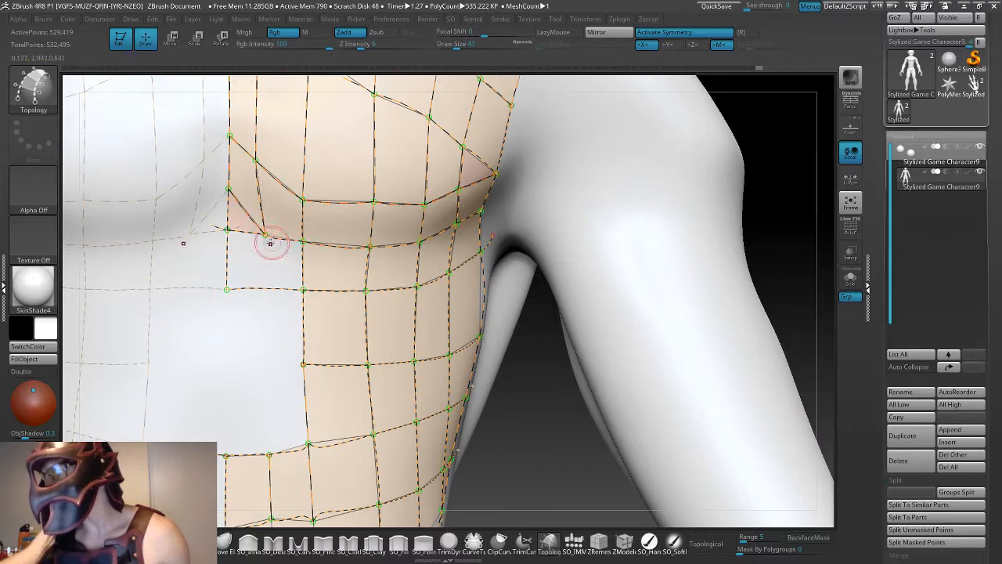
# - Try to redraw the inner vertical curve beneath the chest, and undo the strokes
pyautogui.moveTo(268, 274); pyautogui.dragTo(269, 292)
pyautogui.hotkey('ctrl', 'z')
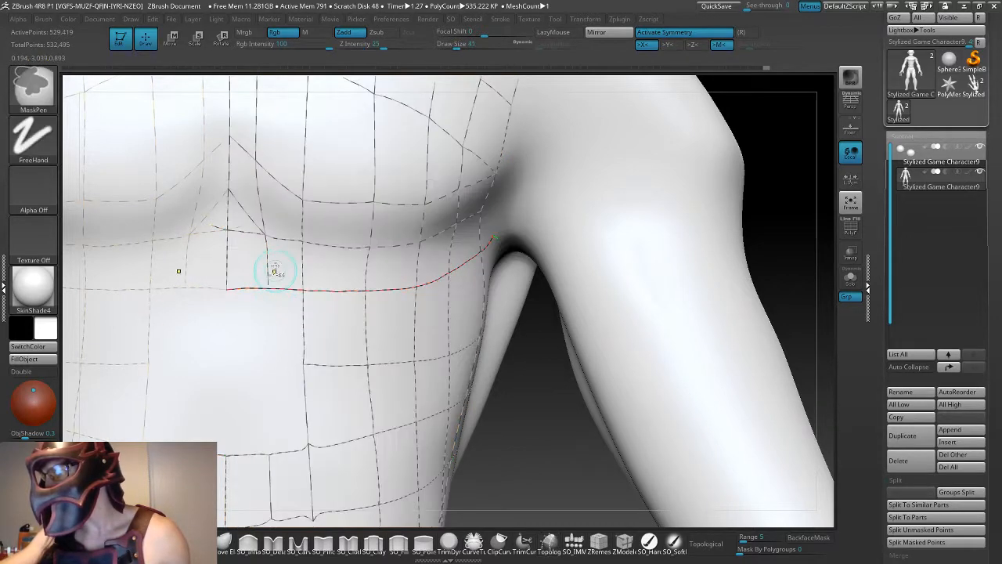
pyautogui.moveTo(265, 237); pyautogui.dragTo(265, 256)
pyautogui.hotkey('ctrl', 'z')
pyautogui.hotkey('ctrl', 'z')
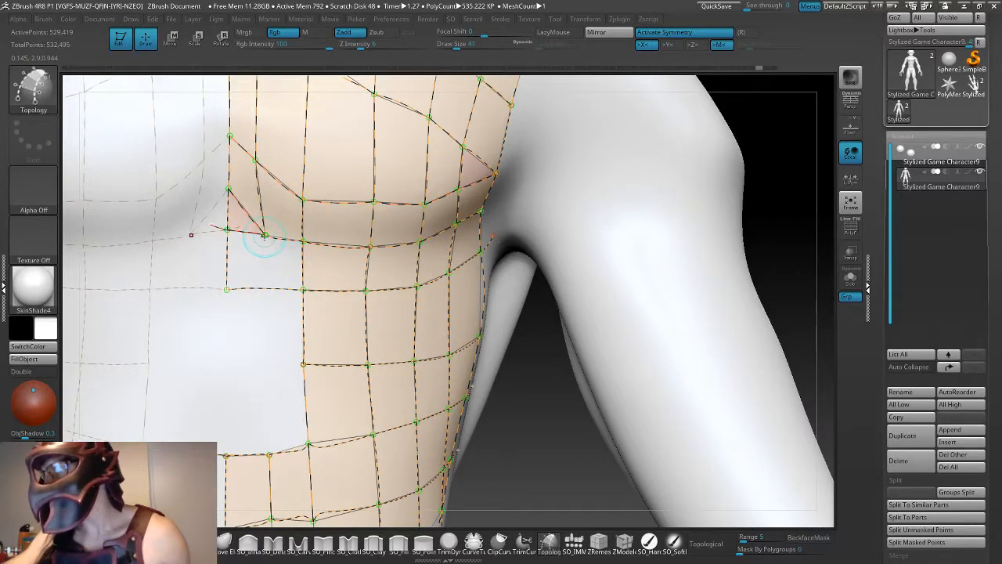
# - Redraw the inner vertical abdomen curve from the chest's lower edge through the upper row down to the lower row
pyautogui.moveTo(265, 291); pyautogui.dragTo(265, 290)
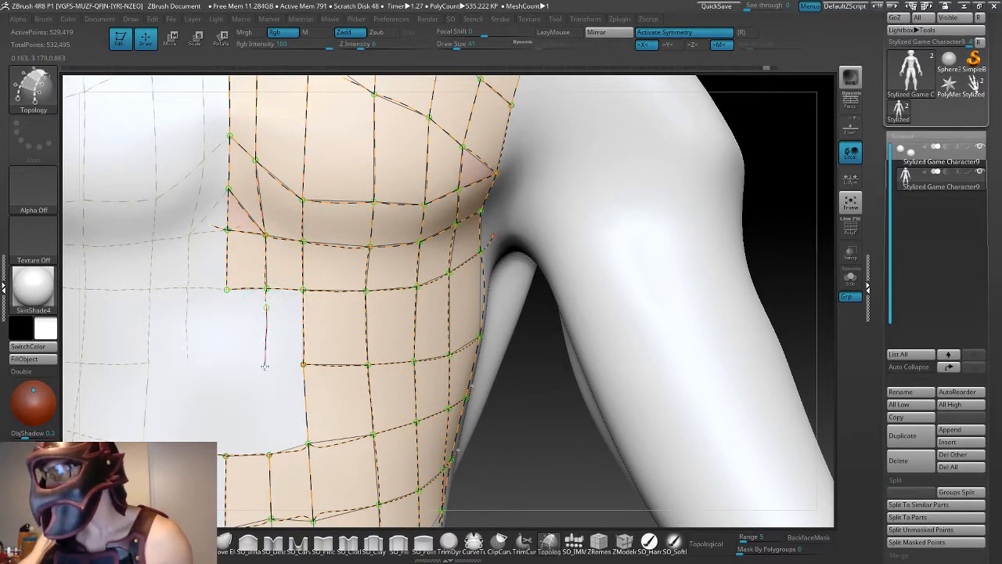
pyautogui.moveTo(265, 367); pyautogui.dragTo(269, 417)
pyautogui.moveTo(269, 453); pyautogui.dragTo(269, 455)
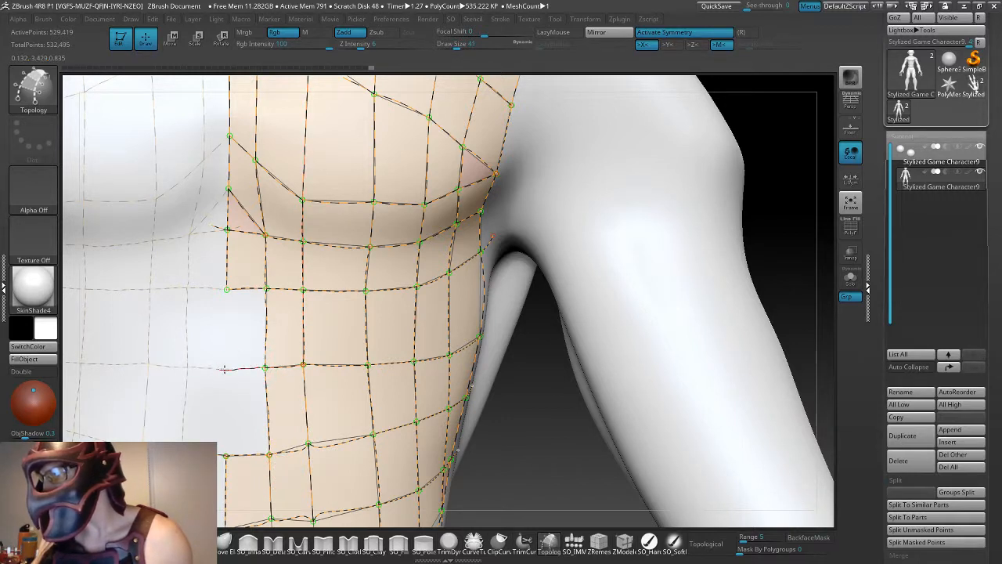
# - Extend the middle horizontal abdomen curve to the centre line and redraw the centre-line curve down to the lower row
pyautogui.moveTo(225, 370); pyautogui.dragTo(221, 370)
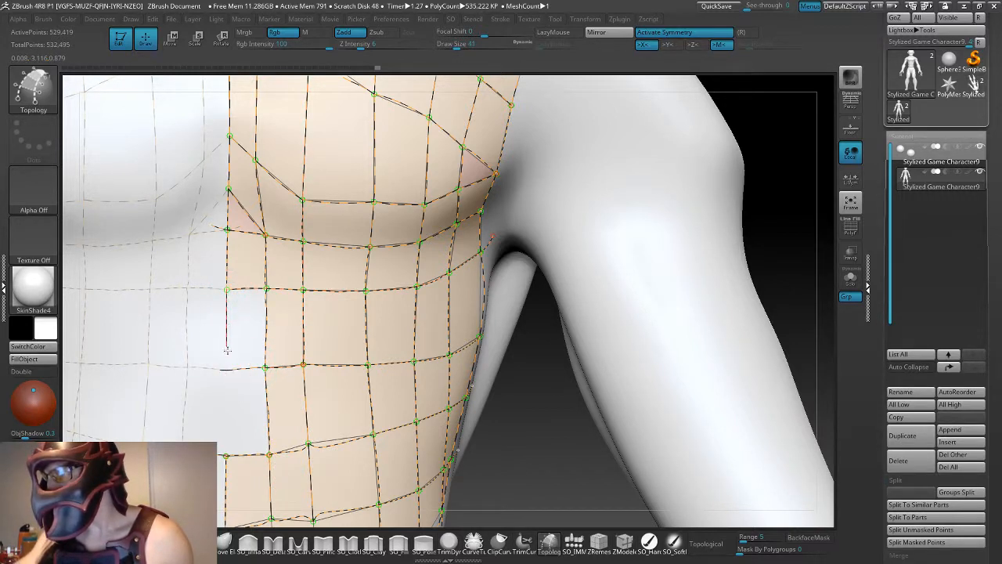
pyautogui.moveTo(227, 445); pyautogui.dragTo(226, 453)
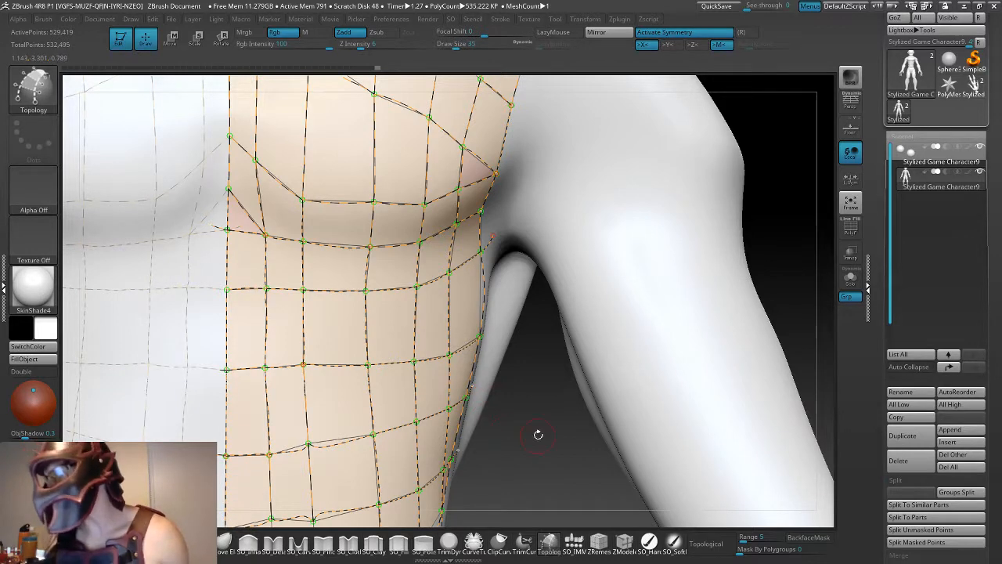
# - Check the completed curve network around the torso and generate the armor mesh from it
pyautogui.keyDown('alt'); pyautogui.moveTo(538, 434); pyautogui.dragTo(538, 344); pyautogui.keyUp('alt')
pyautogui.keyDown('alt'); pyautogui.moveTo(377, 444); pyautogui.dragTo(379, 412); pyautogui.keyUp('alt')
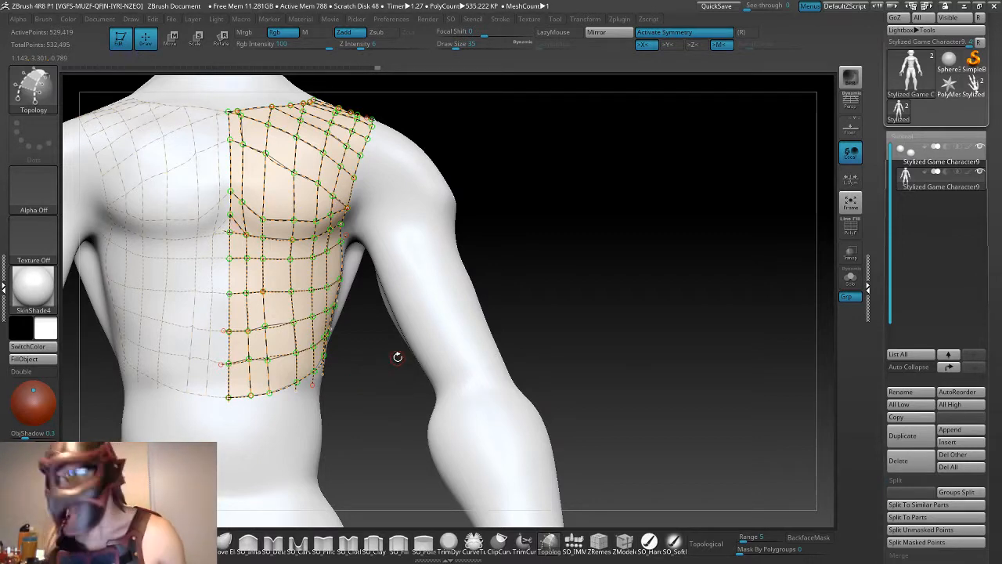
pyautogui.keyDown('alt'); pyautogui.moveTo(369, 365); pyautogui.dragTo(363, 421); pyautogui.keyUp('alt')
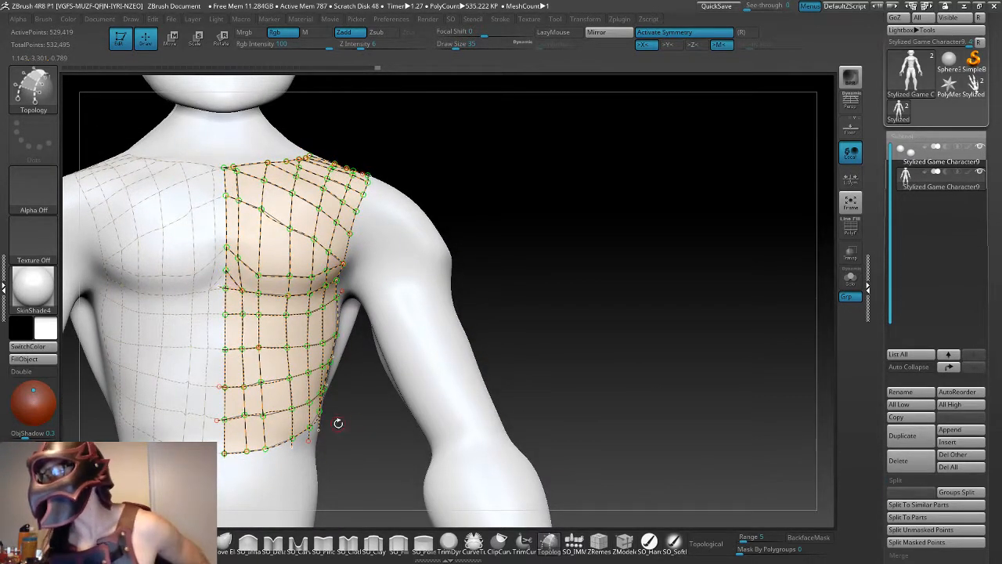
pyautogui.moveTo(349, 371); pyautogui.dragTo(398, 324)
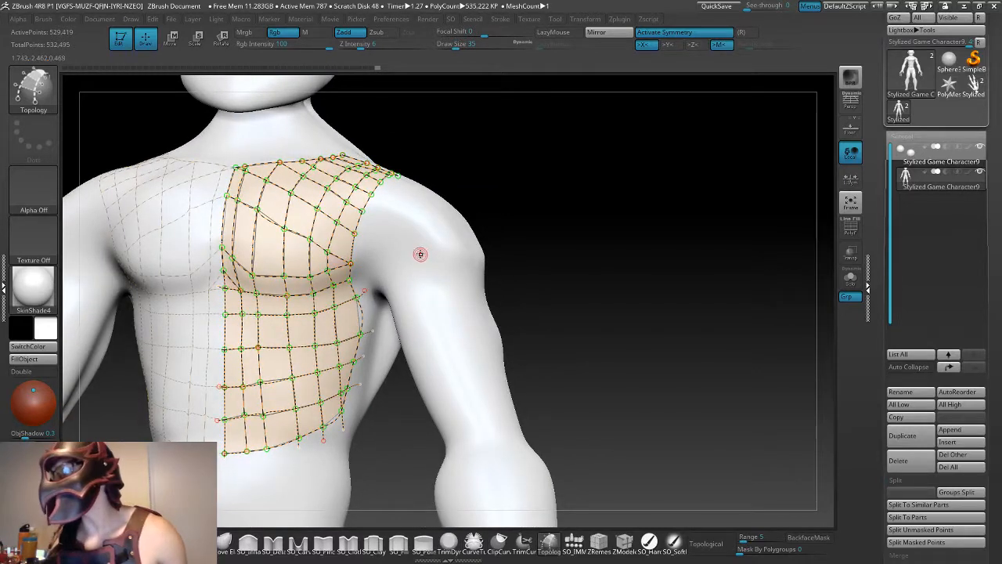
pyautogui.press('a')
pyautogui.moveTo(539, 334); pyautogui.dragTo(558, 368)
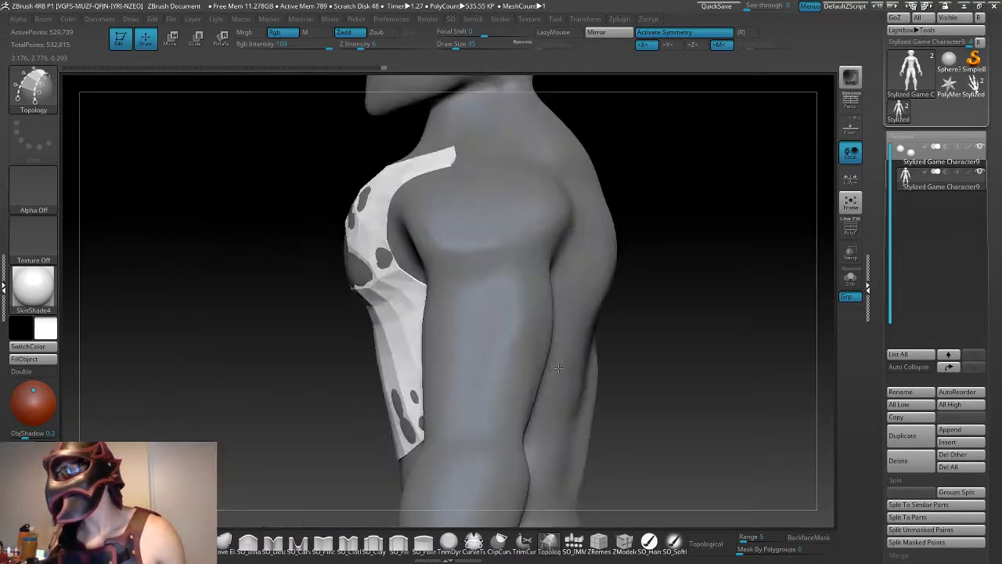
# - Move the generated armor mesh slightly forward, away from the chest surface
pyautogui.press('w')
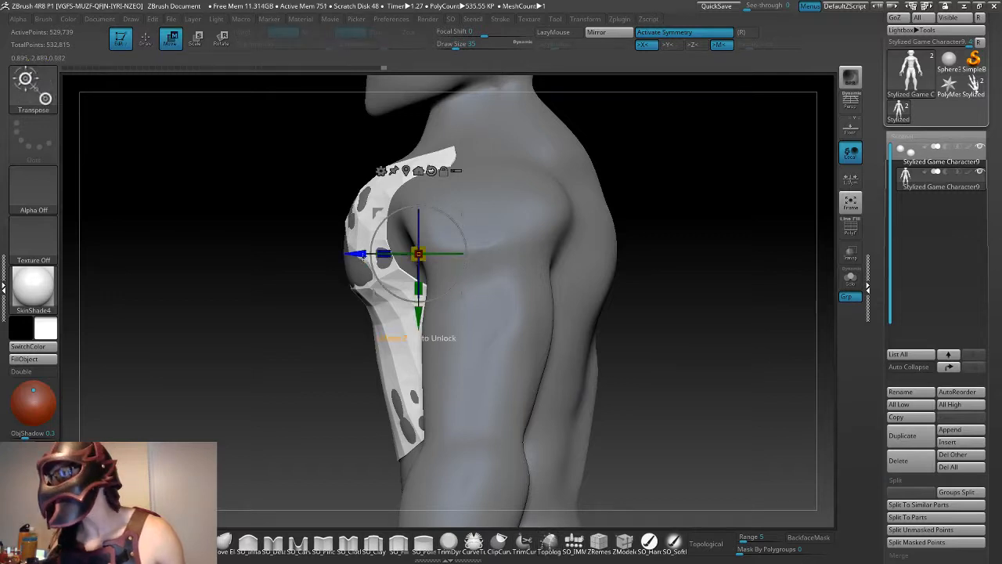
pyautogui.moveTo(362, 254)
pyautogui.mouseDown()
pyautogui.moveTo(323, 254)
pyautogui.moveTo(351, 253)
pyautogui.mouseUp()
pyautogui.moveTo(485, 317); pyautogui.dragTo(368, 389)
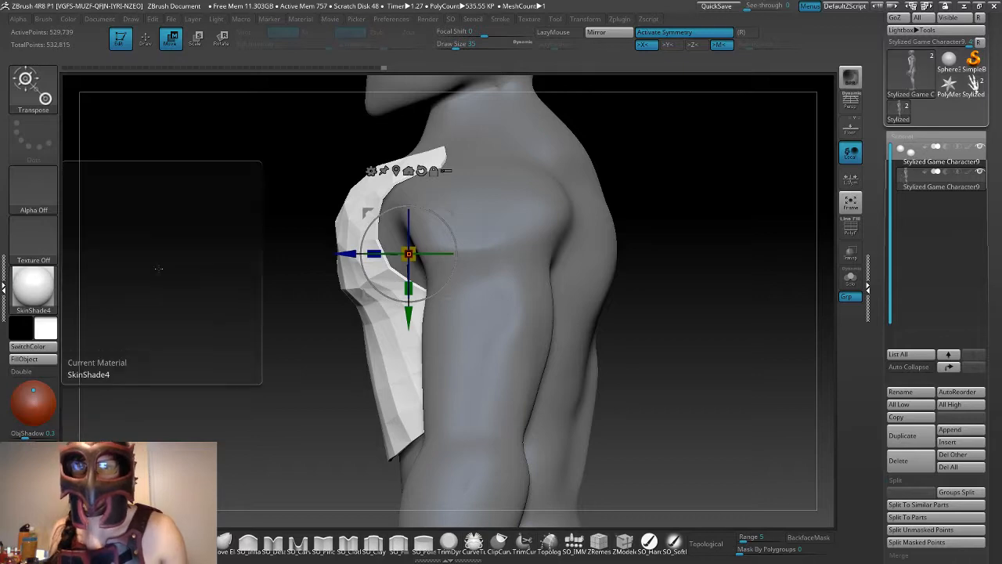
# - Inspect the armor mesh's surface and its fit on the torso from the front, side and back
pyautogui.moveTo(224, 209); pyautogui.dragTo(259, 210)
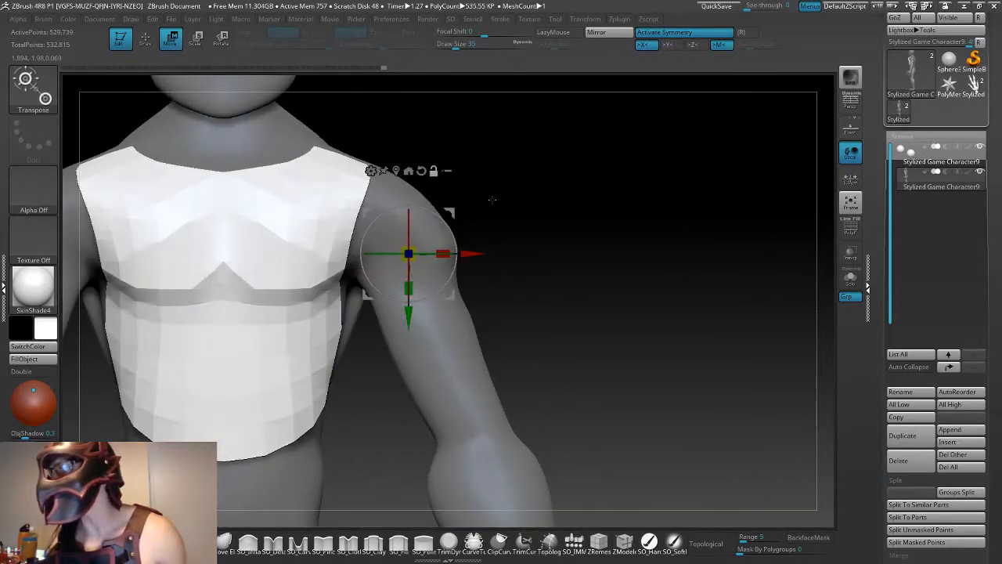
pyautogui.keyDown('alt'); pyautogui.moveTo(502, 205); pyautogui.dragTo(504, 248); pyautogui.keyUp('alt')
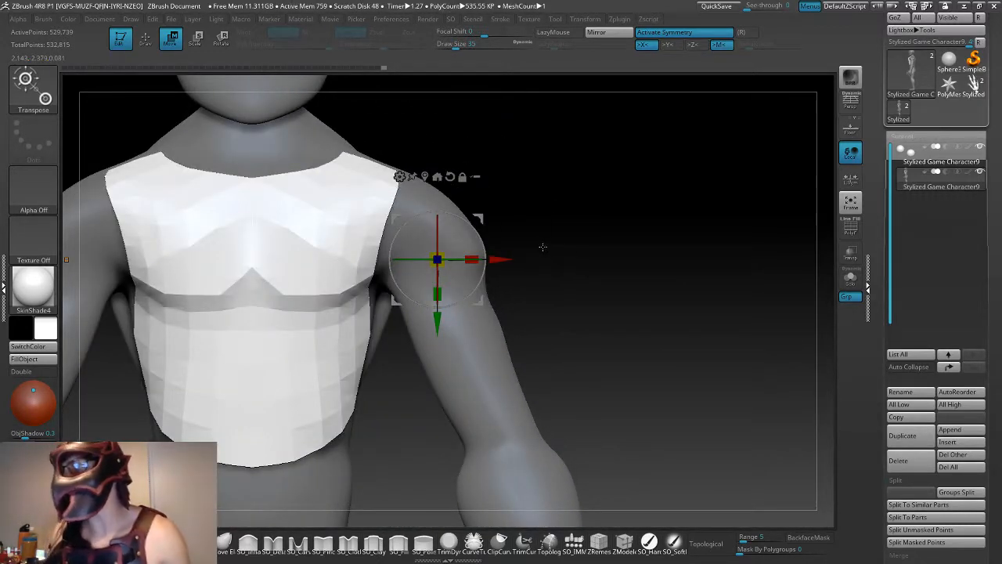
pyautogui.moveTo(543, 247); pyautogui.dragTo(628, 267)
pyautogui.keyDown('shift'); pyautogui.moveTo(329, 208); pyautogui.dragTo(262, 217); pyautogui.keyUp('shift')
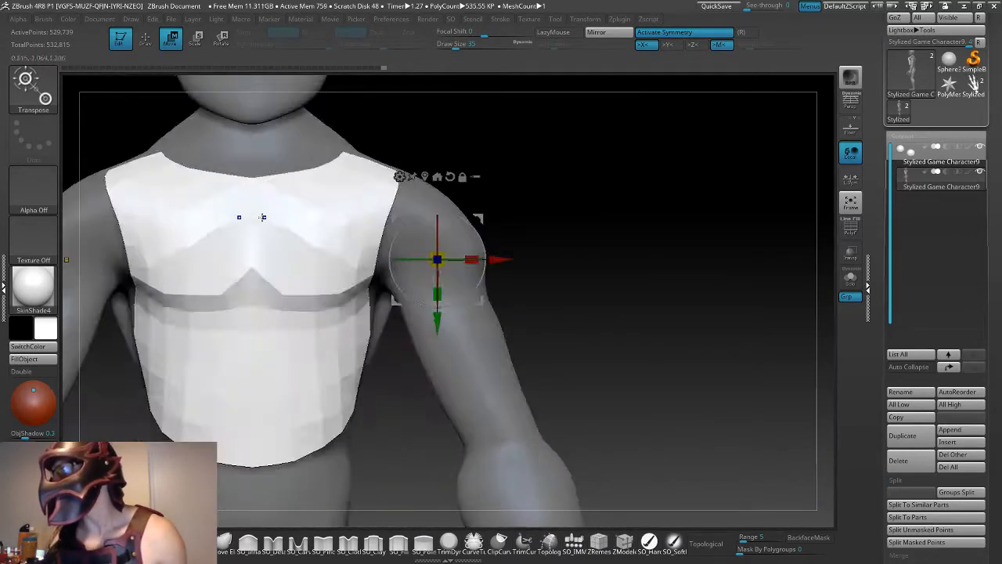
pyautogui.moveTo(523, 170); pyautogui.dragTo(550, 240)
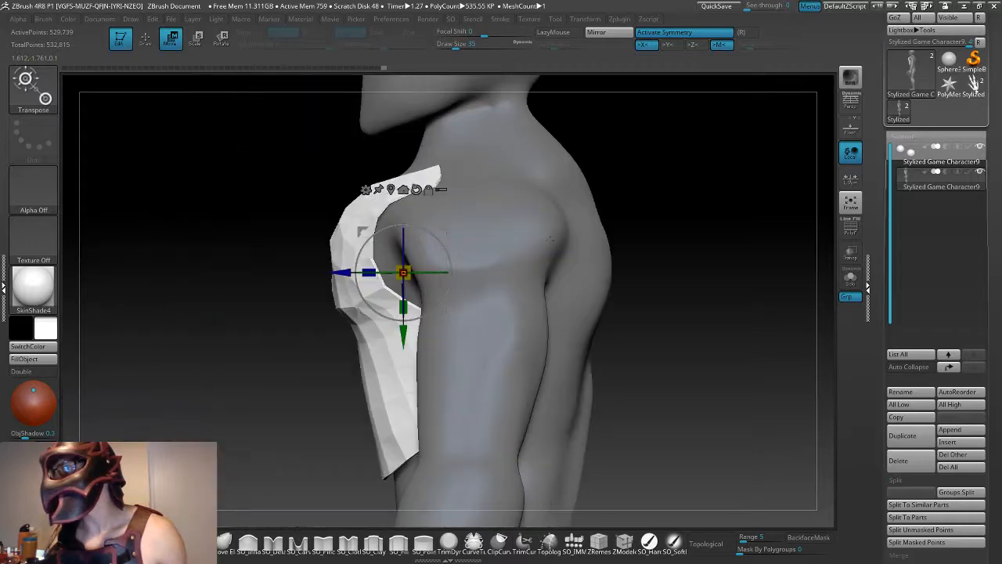
pyautogui.moveTo(656, 255)
pyautogui.keyDown('alt'); pyautogui.mouseDown()
pyautogui.moveTo(573, 257)
pyautogui.moveTo(615, 289)
pyautogui.moveTo(627, 271)
pyautogui.moveTo(570, 276)
pyautogui.mouseUp(); pyautogui.keyUp('alt')
pyautogui.press('q')
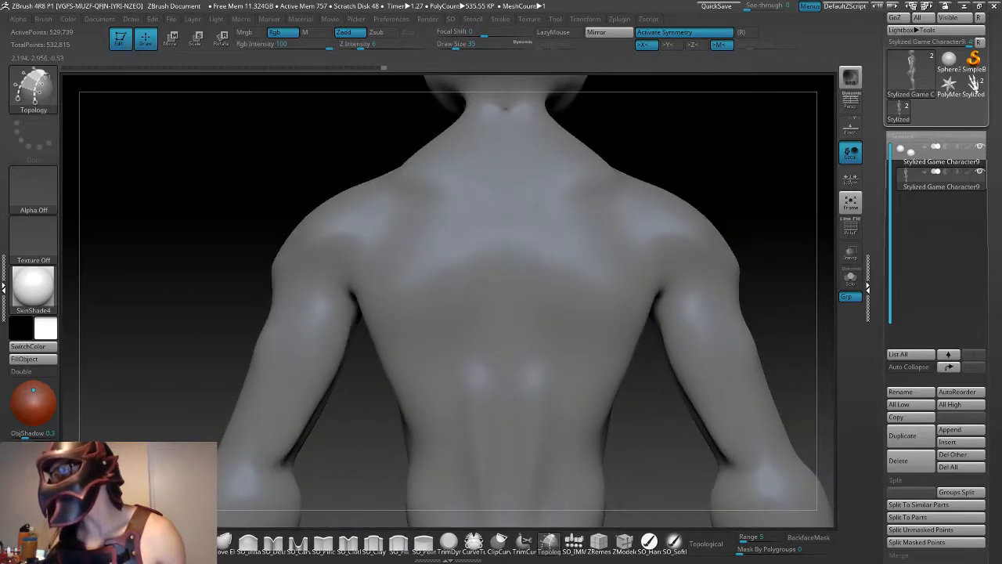
pyautogui.moveTo(191, 305)
pyautogui.mouseDown()
pyautogui.moveTo(259, 305)
pyautogui.moveTo(309, 287)
pyautogui.mouseUp()
pyautogui.moveTo(320, 193)
pyautogui.mouseDown()
pyautogui.moveTo(515, 217)
pyautogui.moveTo(519, 231)
pyautogui.moveTo(502, 240)
pyautogui.moveTo(511, 259)
pyautogui.mouseUp()
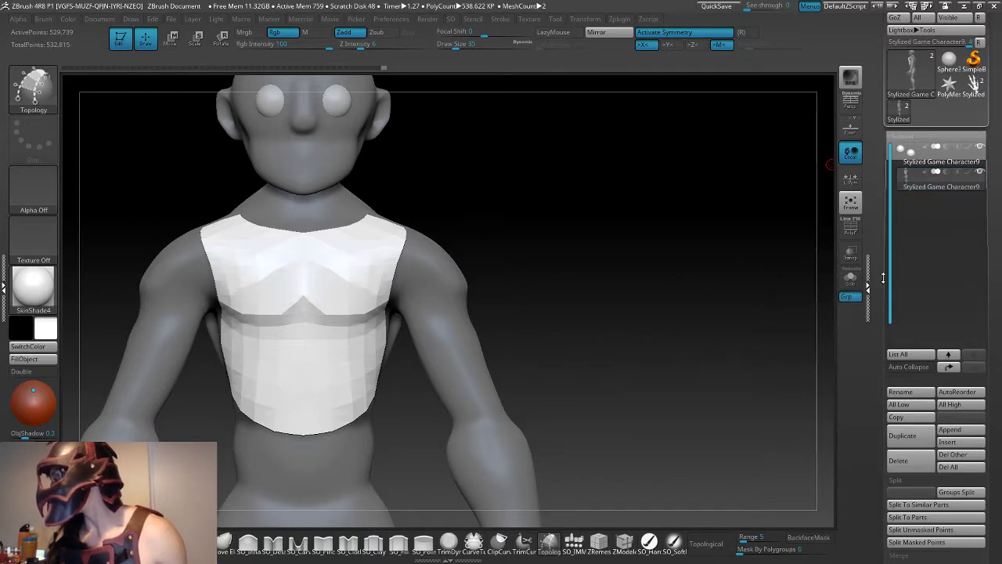
# - Split the unmasked armor mesh into its own subtool with Split Unmasked Points and select that subtool
pyautogui.scroll(-3, 901, 388)
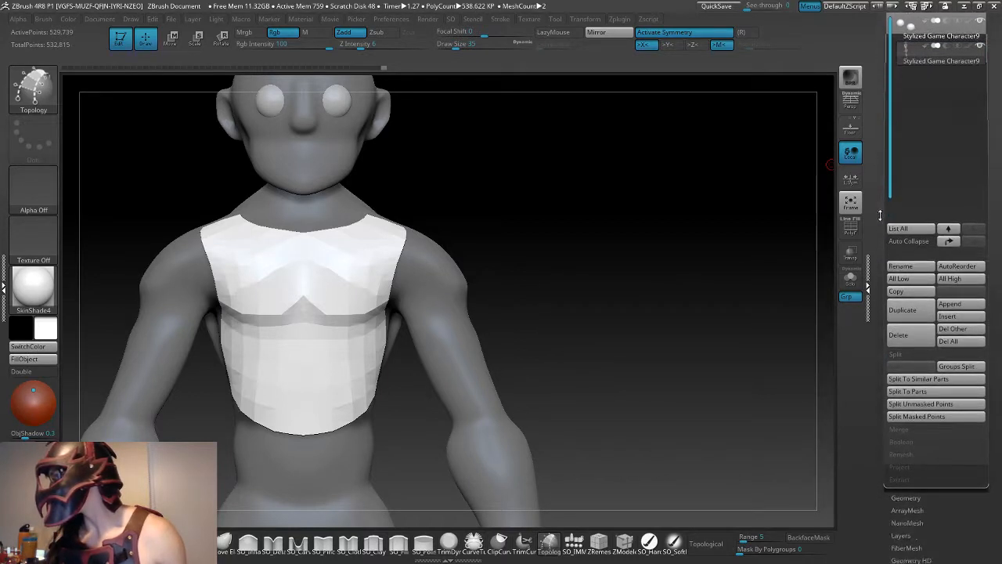
pyautogui.click(924, 405)
pyautogui.scroll(2, 909, 141)
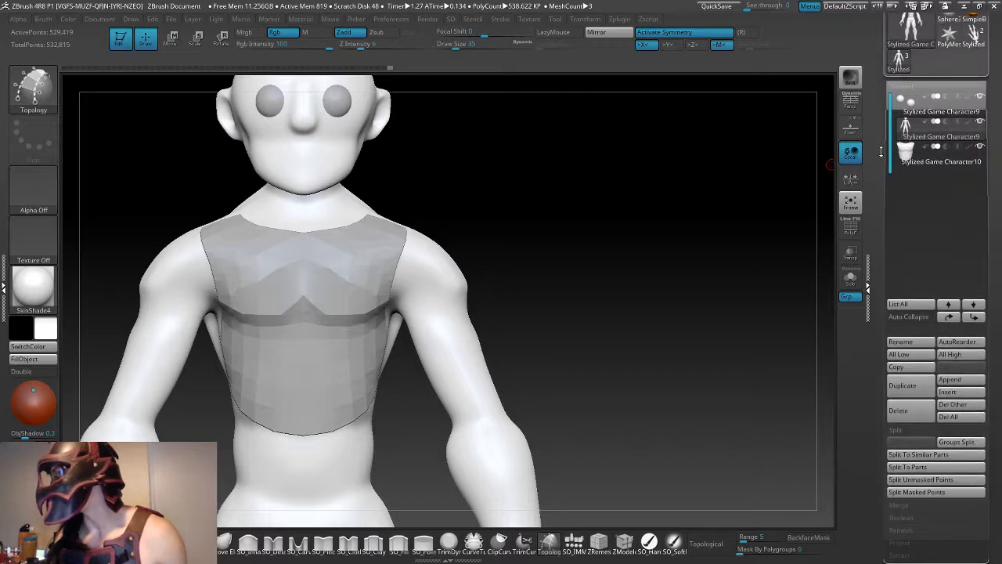
pyautogui.click(918, 153)
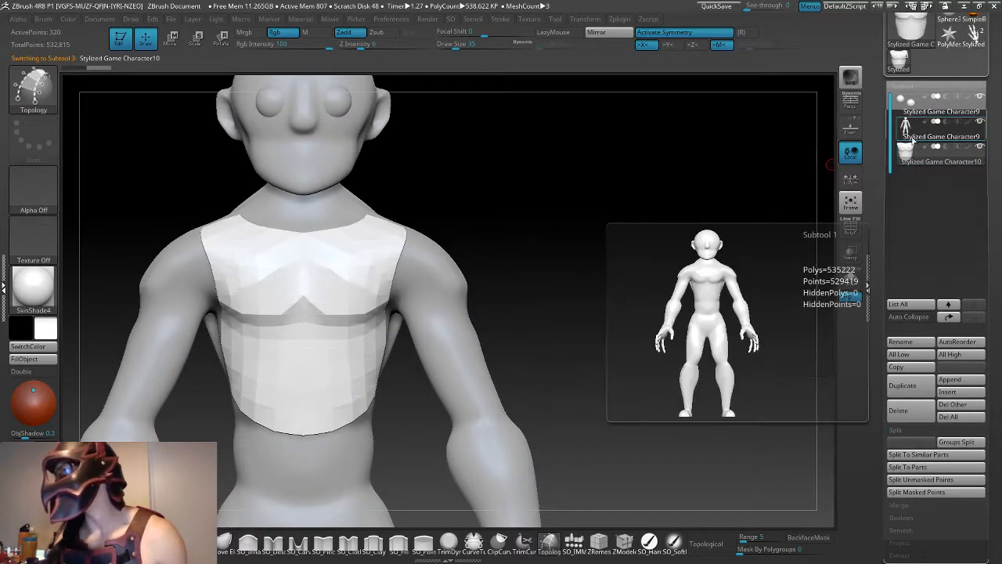
# - Try subdividing the armor mesh twice to judge its smoothed surface, and undo both subdivisions
pyautogui.hotkey('ctrl', 'd')
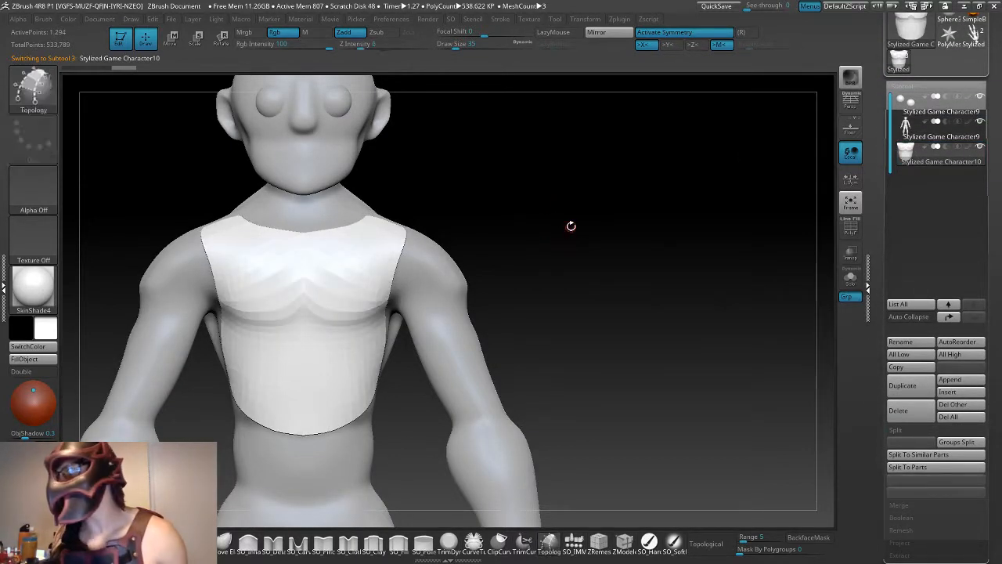
pyautogui.hotkey('ctrl', 's')
pyautogui.click(358, 232)
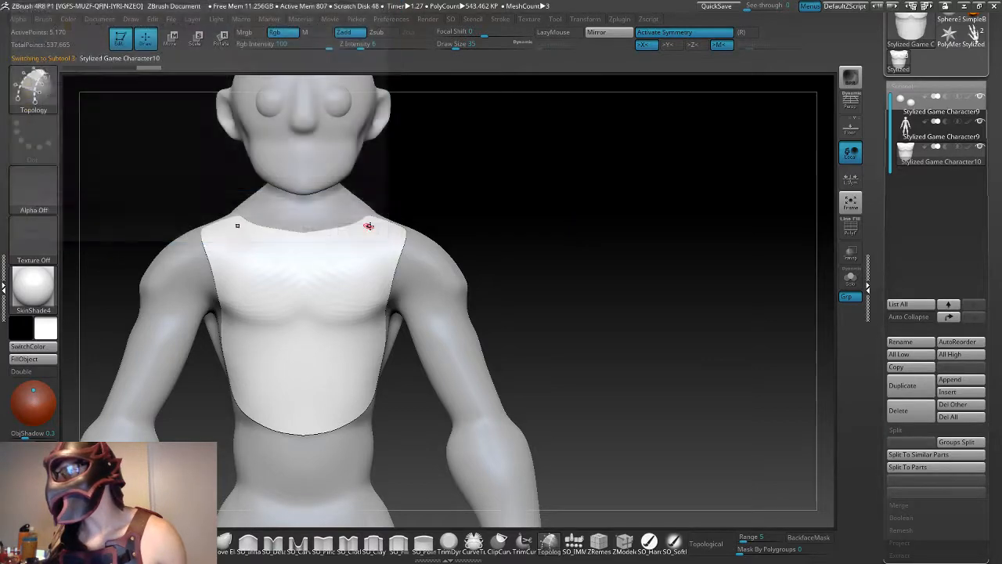
pyautogui.moveTo(561, 276)
pyautogui.mouseDown()
pyautogui.moveTo(415, 277)
pyautogui.moveTo(559, 278)
pyautogui.mouseUp()
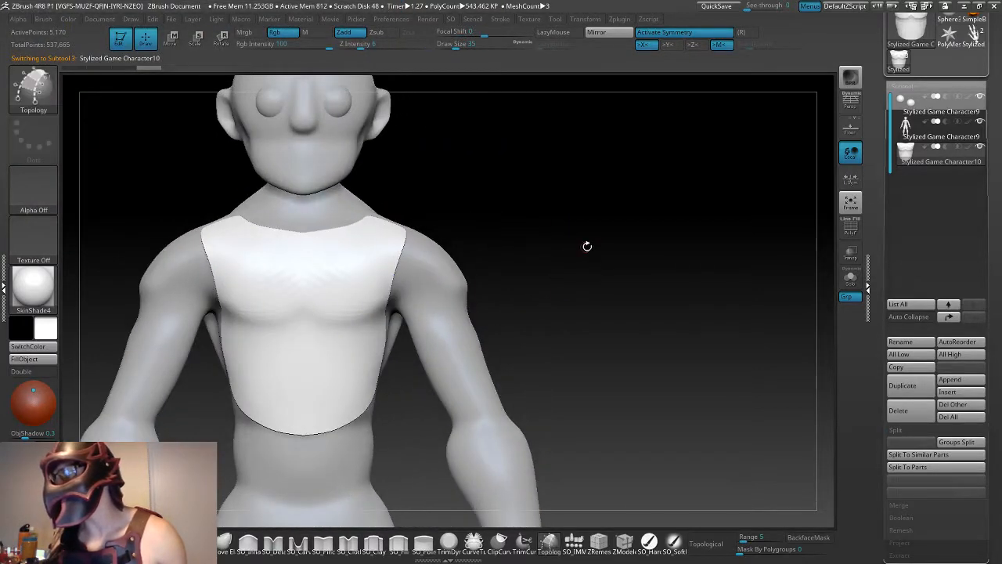
pyautogui.moveTo(587, 245)
pyautogui.mouseDown()
pyautogui.moveTo(533, 248)
pyautogui.moveTo(578, 247)
pyautogui.mouseUp()
pyautogui.hotkey('ctrl', 'z')
pyautogui.hotkey('ctrl', 'z')
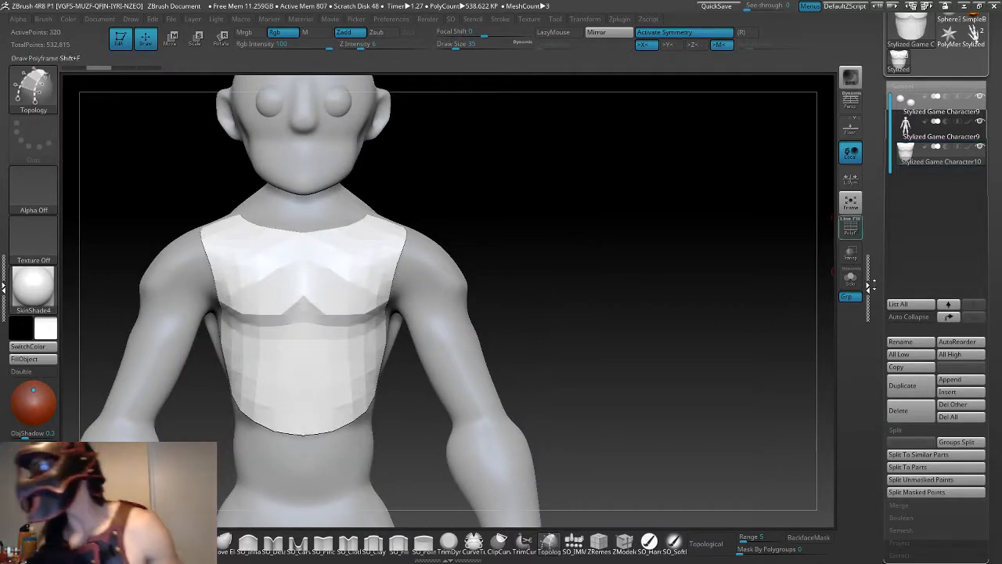
# - Move the armor mesh slightly back toward the chest and return to drawing with the Topology brush
pyautogui.moveTo(591, 262); pyautogui.dragTo(682, 204)
pyautogui.press('e')
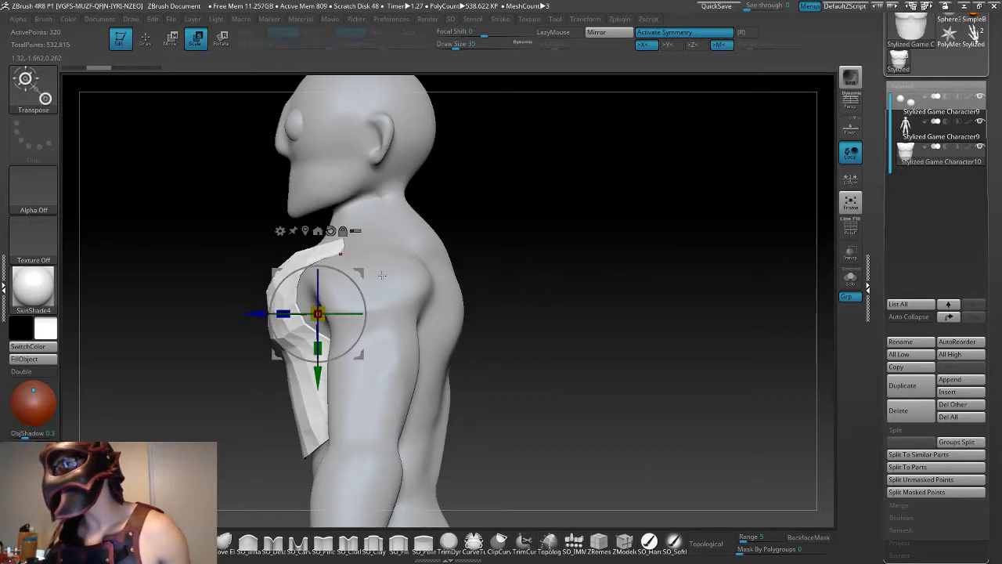
pyautogui.moveTo(258, 314); pyautogui.dragTo(258, 313)
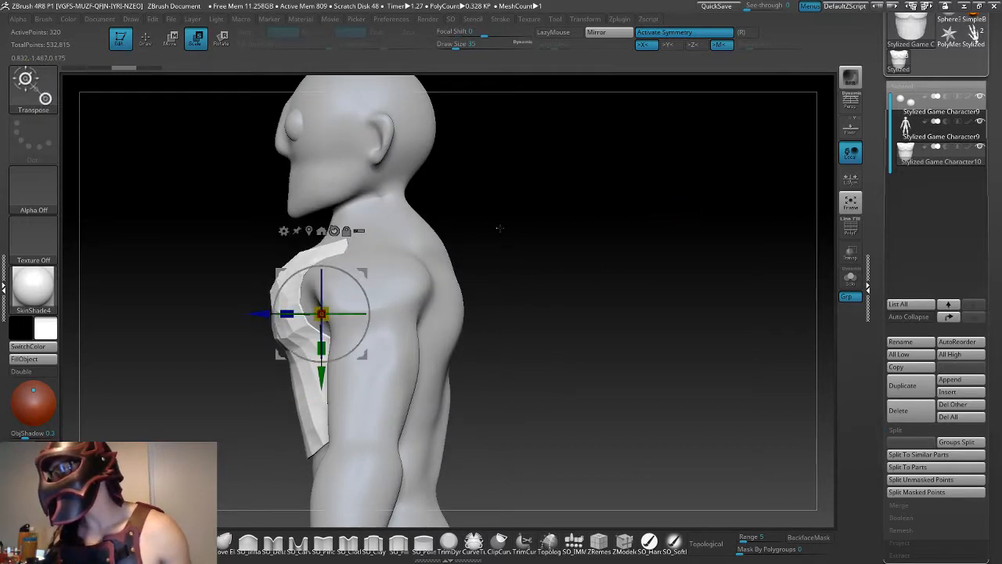
pyautogui.moveTo(499, 228); pyautogui.dragTo(555, 224)
pyautogui.keyDown('alt'); pyautogui.moveTo(476, 247); pyautogui.dragTo(629, 320); pyautogui.keyUp('alt')
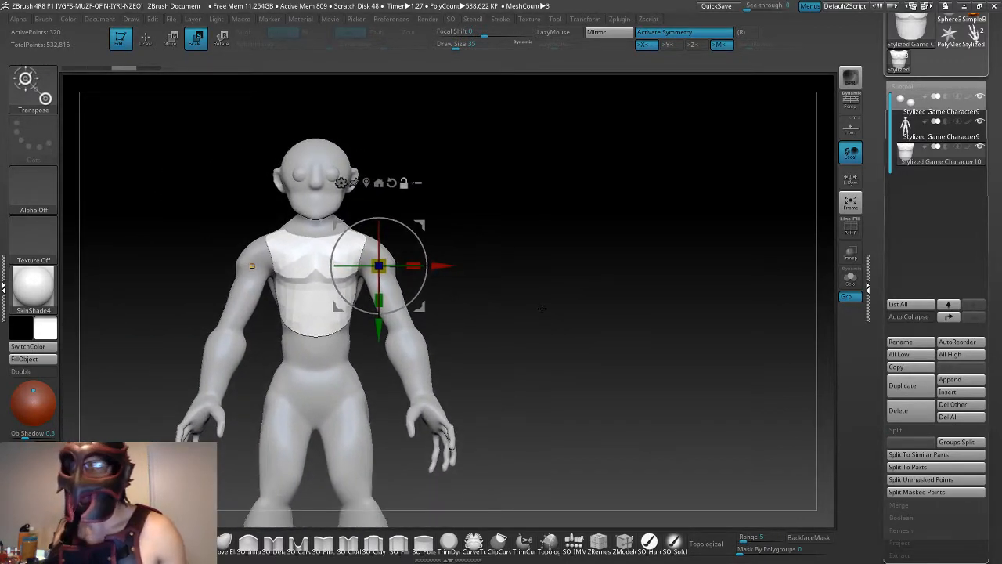
pyautogui.keyDown('alt'); pyautogui.moveTo(542, 308); pyautogui.dragTo(586, 300); pyautogui.keyUp('alt')
pyautogui.moveTo(527, 289)
pyautogui.mouseDown()
pyautogui.moveTo(519, 296)
pyautogui.moveTo(557, 276)
pyautogui.moveTo(521, 273)
pyautogui.mouseUp()
pyautogui.press('q')
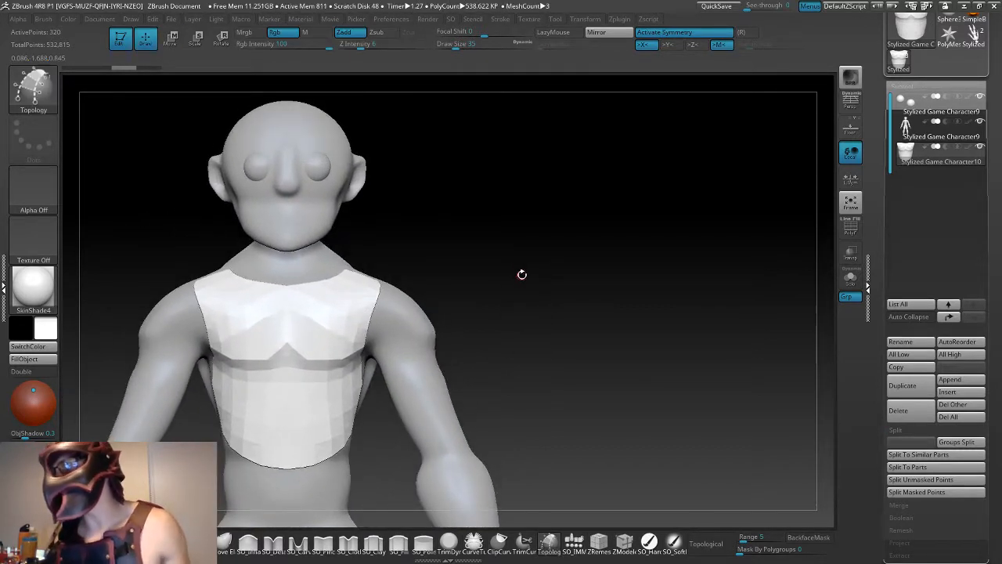
# - Examine how the armor sits on the chest and shoulders from the side, above and behind, including with the body subtool selected
pyautogui.moveTo(551, 308); pyautogui.dragTo(498, 317)
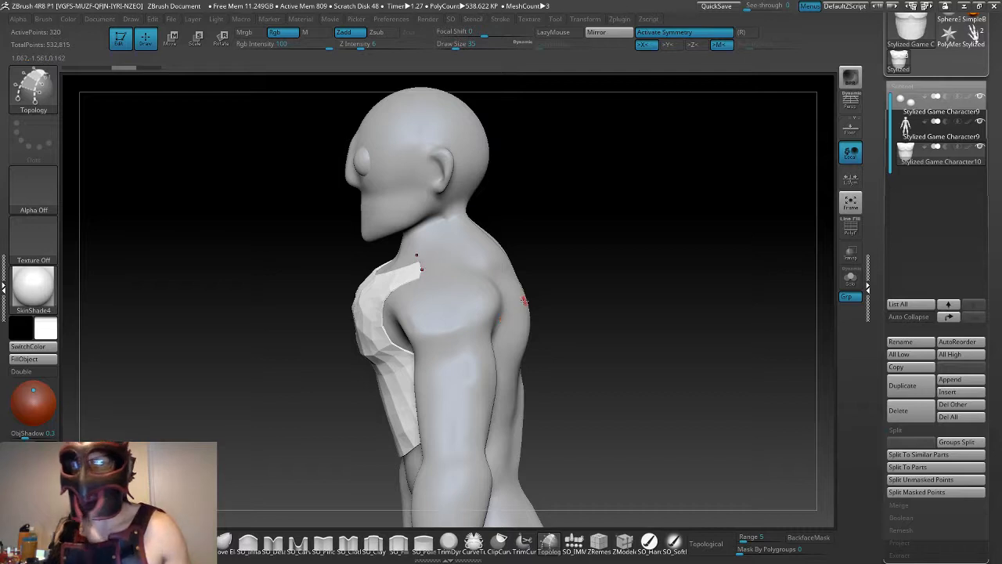
pyautogui.moveTo(559, 274); pyautogui.dragTo(452, 338)
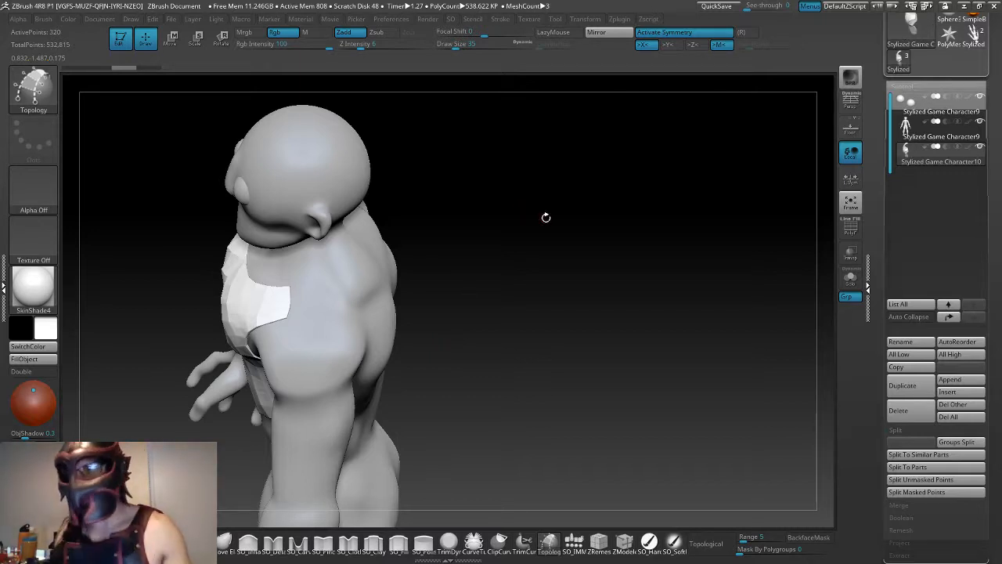
pyautogui.moveTo(501, 260); pyautogui.dragTo(469, 278)
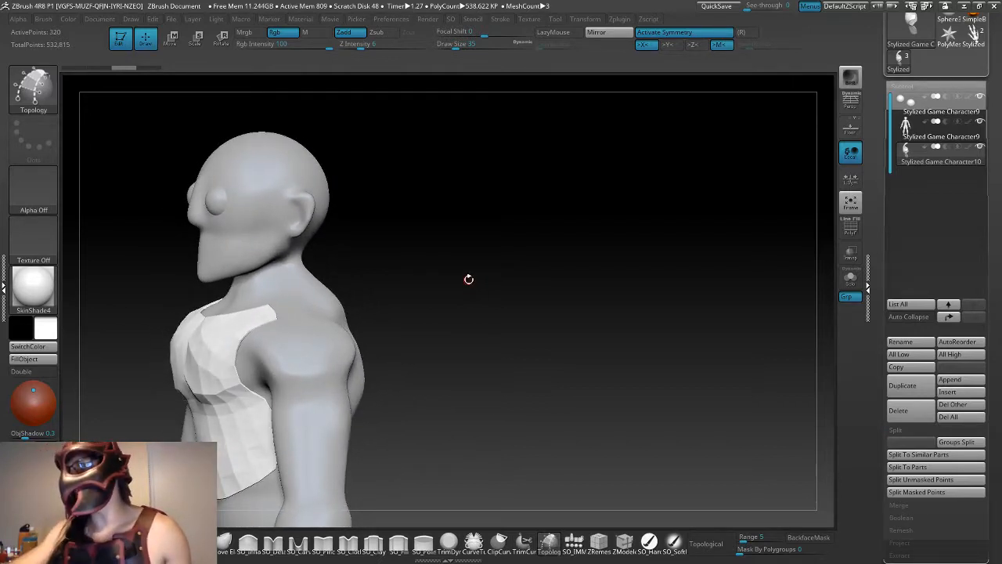
pyautogui.moveTo(422, 449); pyautogui.dragTo(474, 393)
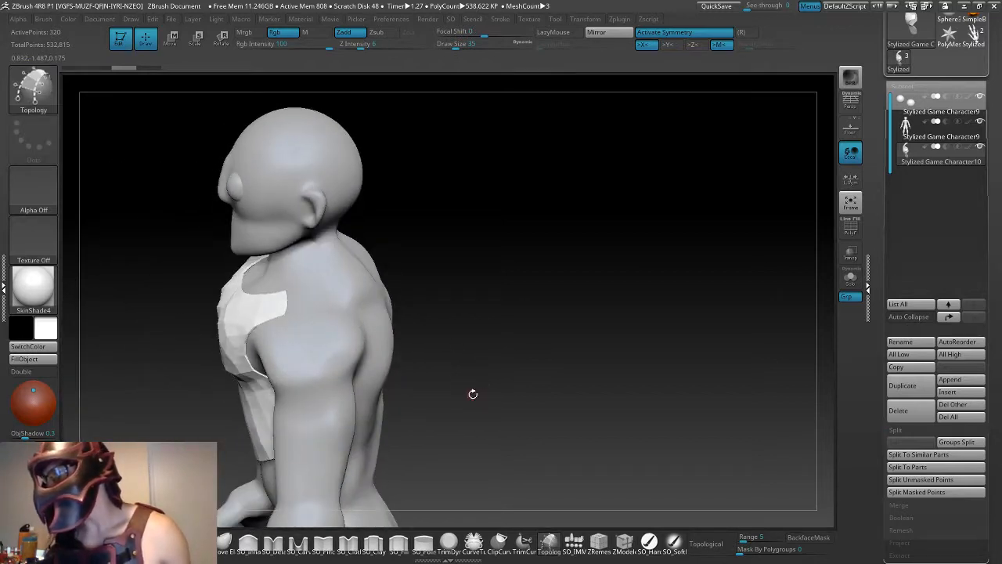
pyautogui.moveTo(456, 308); pyautogui.dragTo(409, 321)
pyautogui.moveTo(553, 303); pyautogui.dragTo(523, 409)
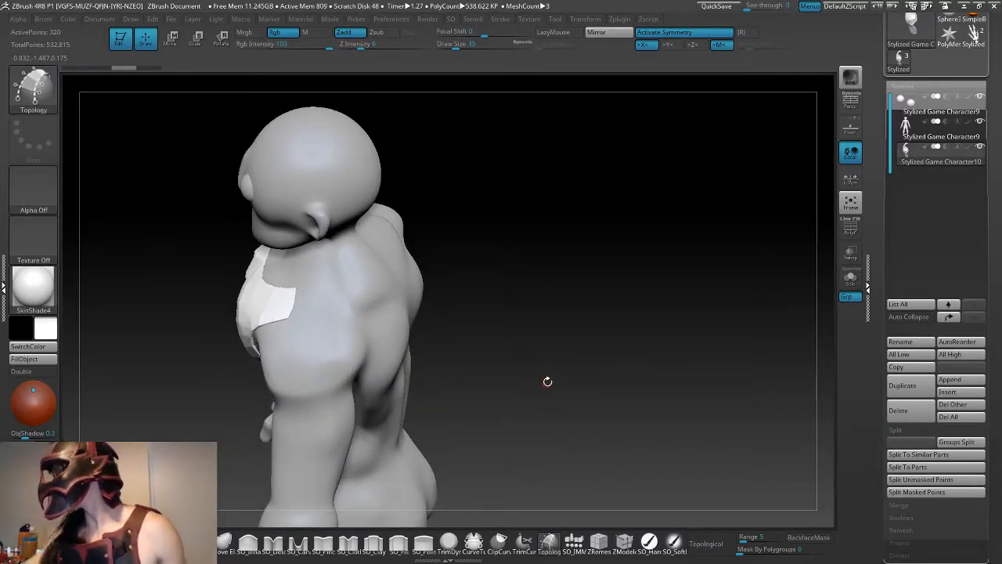
pyautogui.click(913, 133)
pyautogui.moveTo(657, 384)
pyautogui.mouseDown()
pyautogui.moveTo(591, 401)
pyautogui.moveTo(613, 409)
pyautogui.mouseUp()
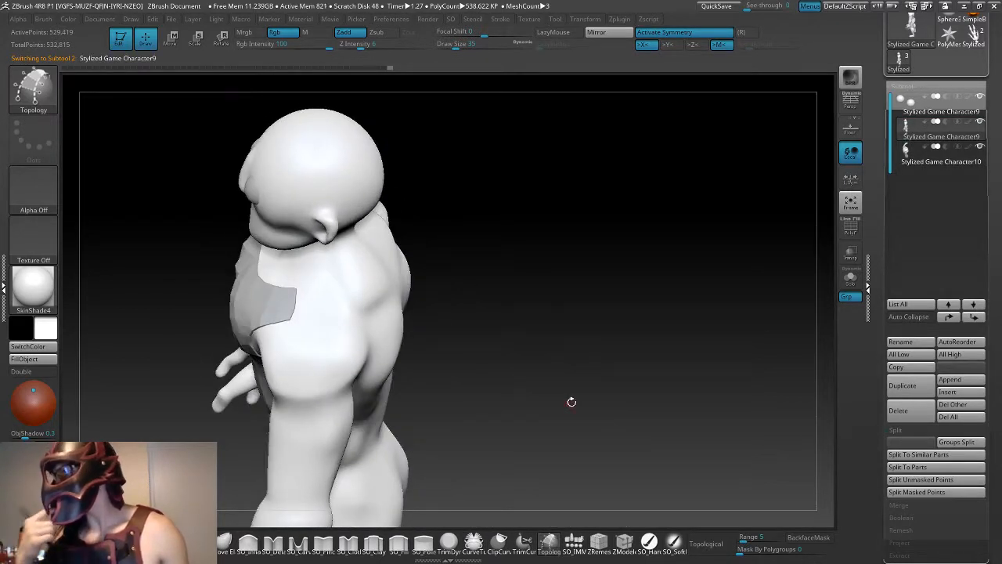
pyautogui.moveTo(571, 402); pyautogui.dragTo(675, 326)
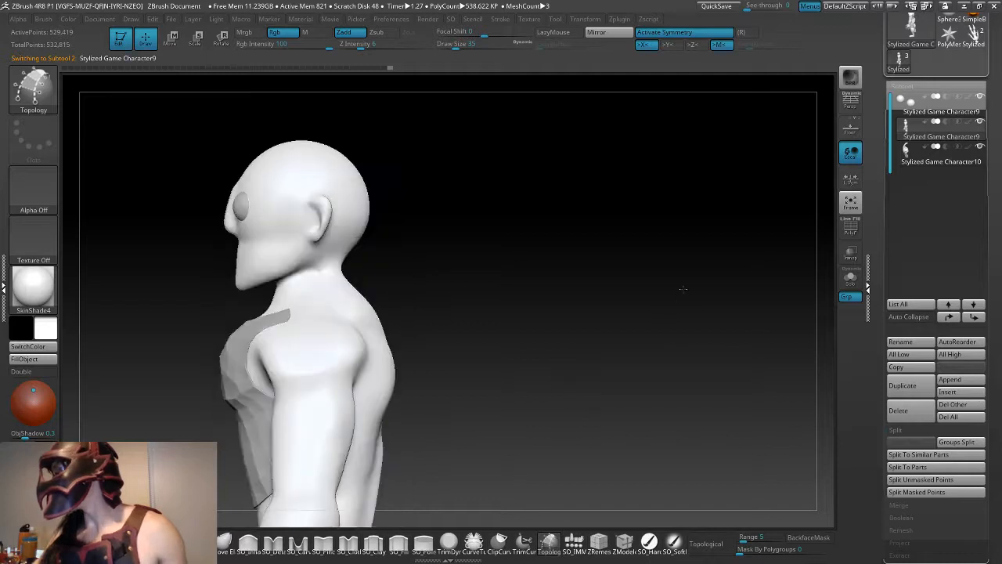
# - Reselect the armor subtool, move it slightly forward from the chest, and return to drawing with the Topology brush
pyautogui.click(940, 154)
pyautogui.press('w')
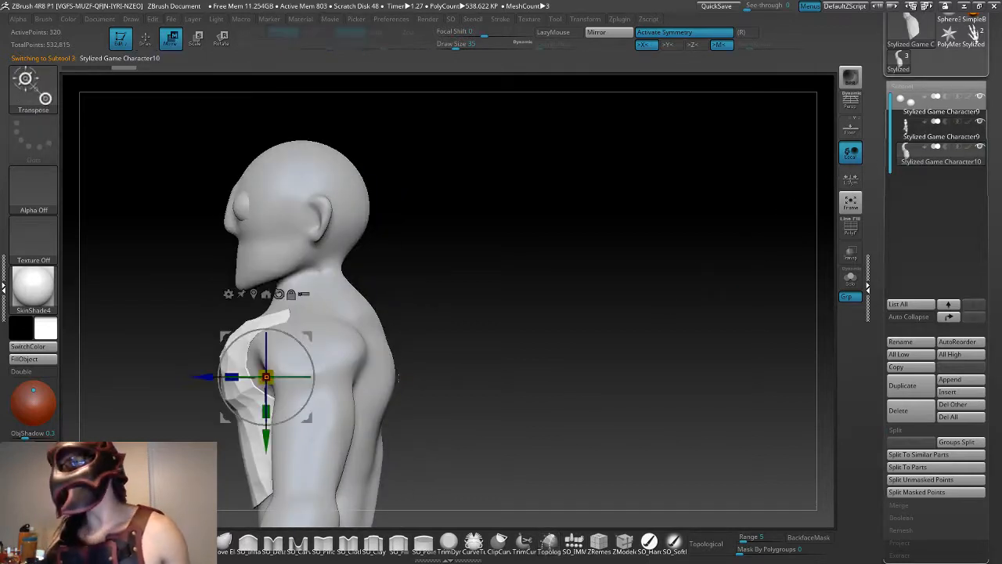
pyautogui.moveTo(203, 378); pyautogui.dragTo(194, 377)
pyautogui.moveTo(483, 385)
pyautogui.mouseDown()
pyautogui.moveTo(470, 427)
pyautogui.moveTo(453, 440)
pyautogui.moveTo(472, 329)
pyautogui.moveTo(454, 275)
pyautogui.moveTo(446, 381)
pyautogui.moveTo(469, 359)
pyautogui.moveTo(480, 382)
pyautogui.moveTo(405, 358)
pyautogui.mouseUp()
pyautogui.press('q')
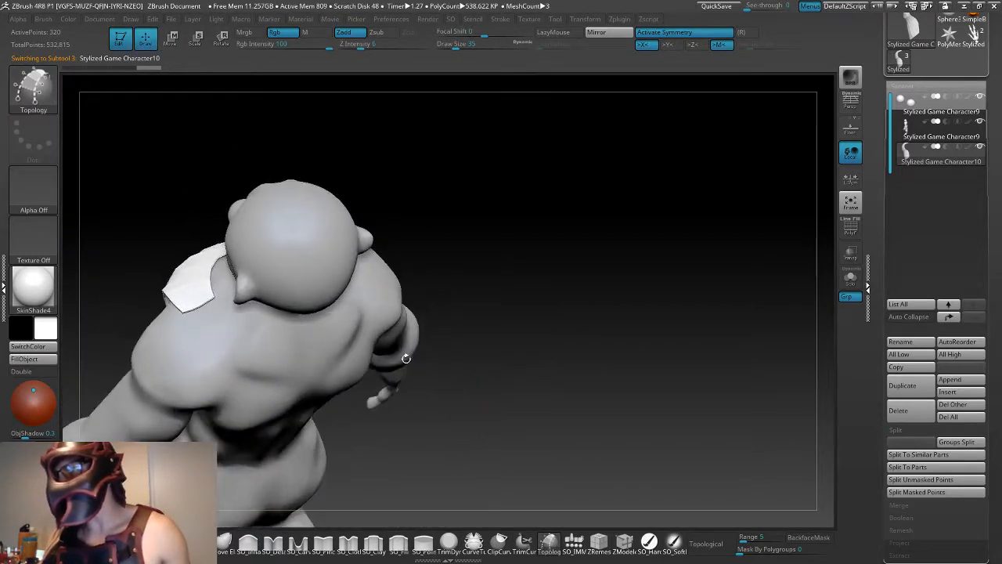
# - Draw a symmetrical strip of Topology curves over the shoulder behind the armor's rear edge, undoing the excess cross curve
pyautogui.click(214, 299)
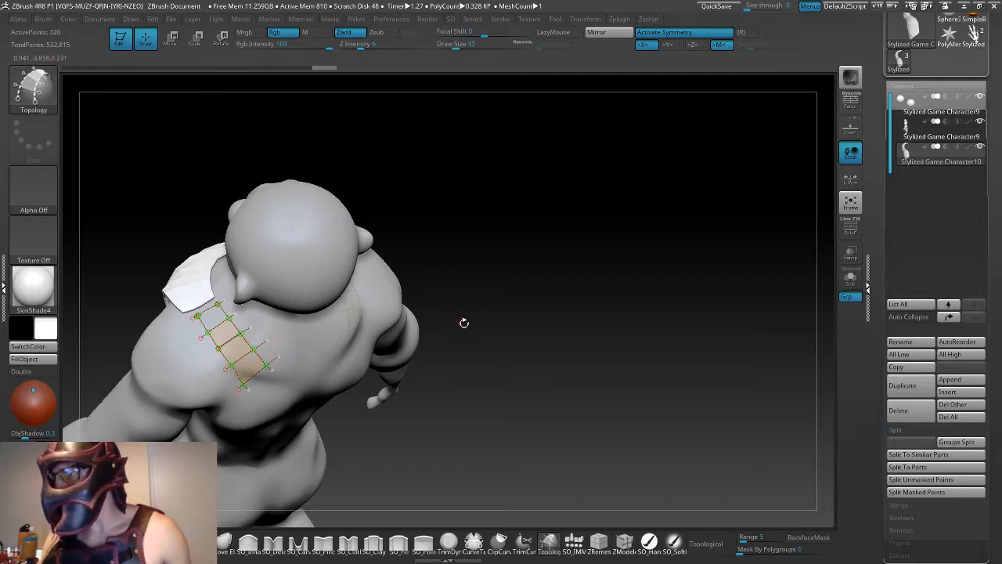
pyautogui.keyDown('alt'); pyautogui.moveTo(477, 357); pyautogui.dragTo(492, 431); pyautogui.keyUp('alt')
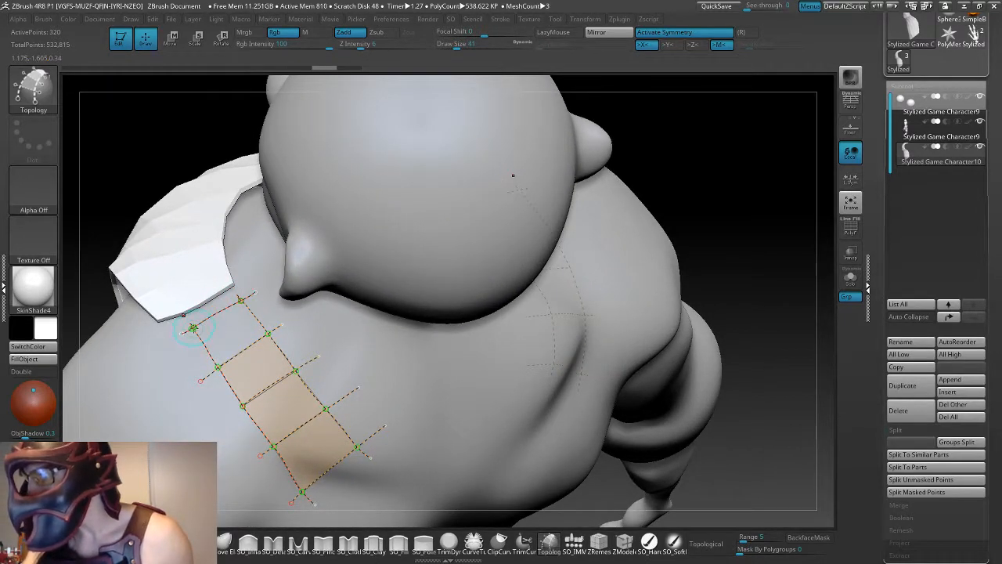
pyautogui.hotkey('ctrl', 'z')
pyautogui.hotkey('ctrl', 'z')
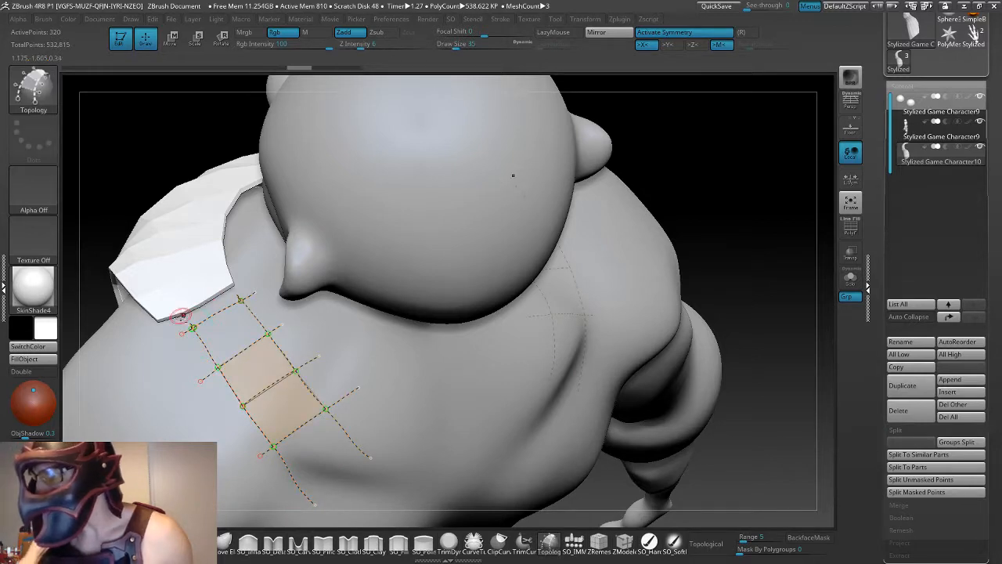
pyautogui.click(192, 326)
pyautogui.hotkey('ctrl', 'z')
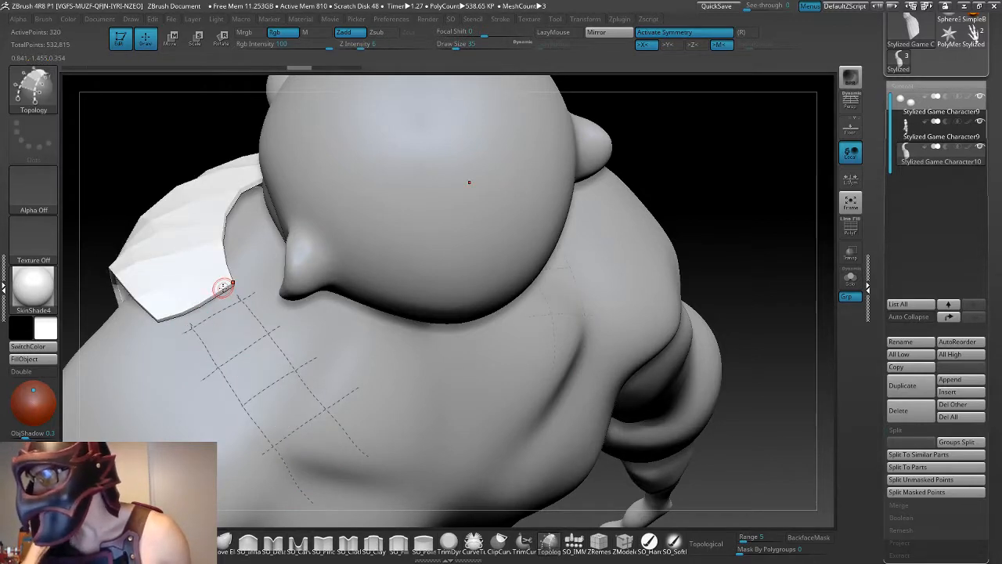
# - Try generating a mesh from the shoulder strip's curves, and undo it
pyautogui.moveTo(780, 341); pyautogui.dragTo(436, 437)
pyautogui.click(420, 460)
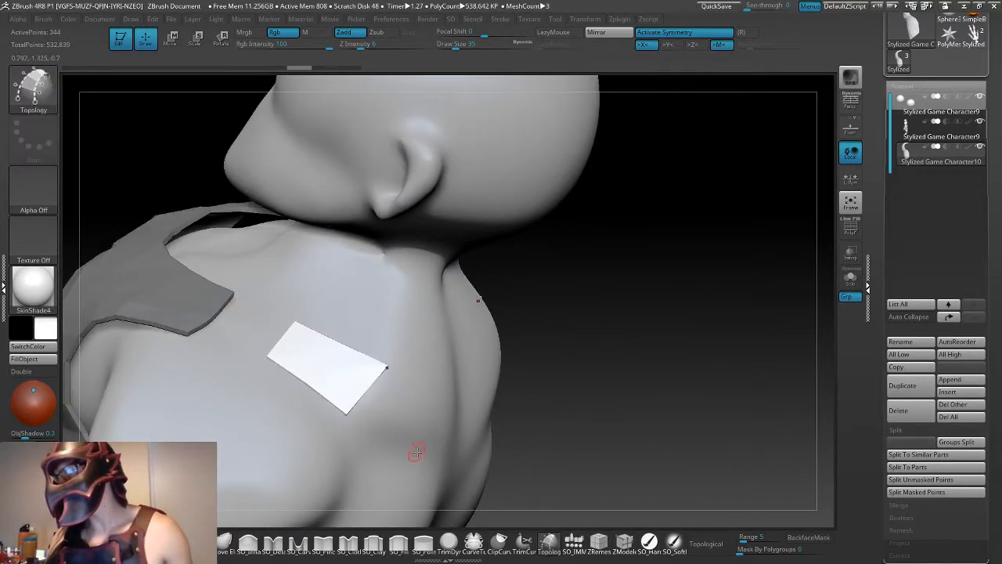
pyautogui.hotkey('ctrl', 'z')
# - Remove the loose curve ends trailing down the back from the shoulder strip
pyautogui.moveTo(580, 454); pyautogui.dragTo(574, 444)
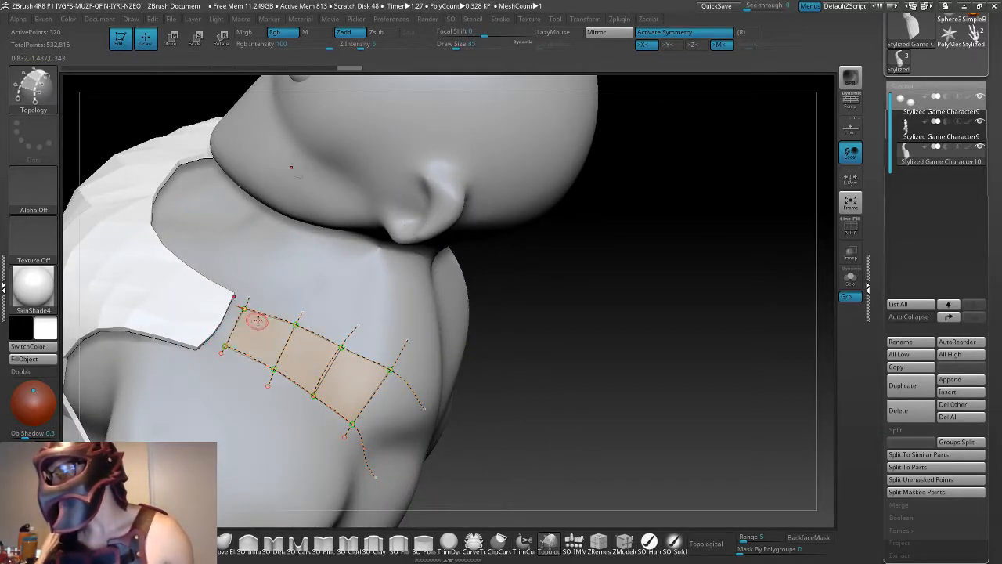
pyautogui.moveTo(600, 410); pyautogui.dragTo(574, 346)
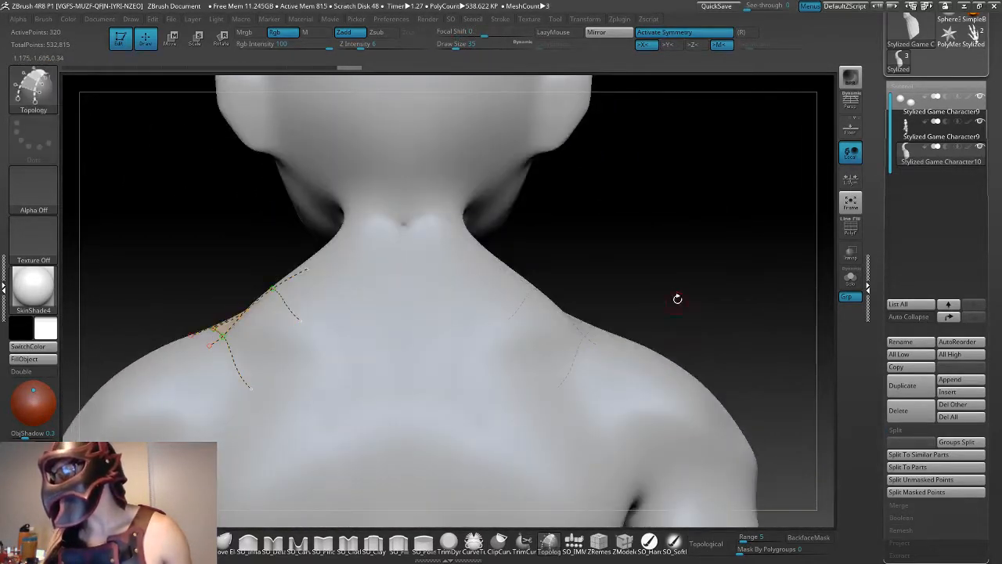
pyautogui.moveTo(676, 295); pyautogui.dragTo(501, 376)
pyautogui.keyDown('alt'); pyautogui.moveTo(239, 376); pyautogui.dragTo(262, 391); pyautogui.keyUp('alt')
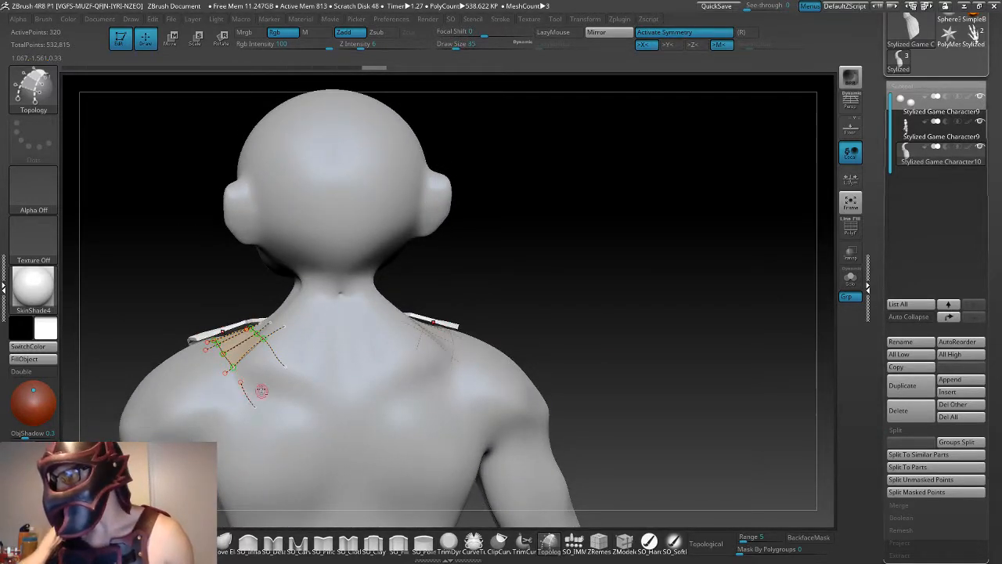
pyautogui.keyDown('alt'); pyautogui.click(245, 384); pyautogui.keyUp('alt')
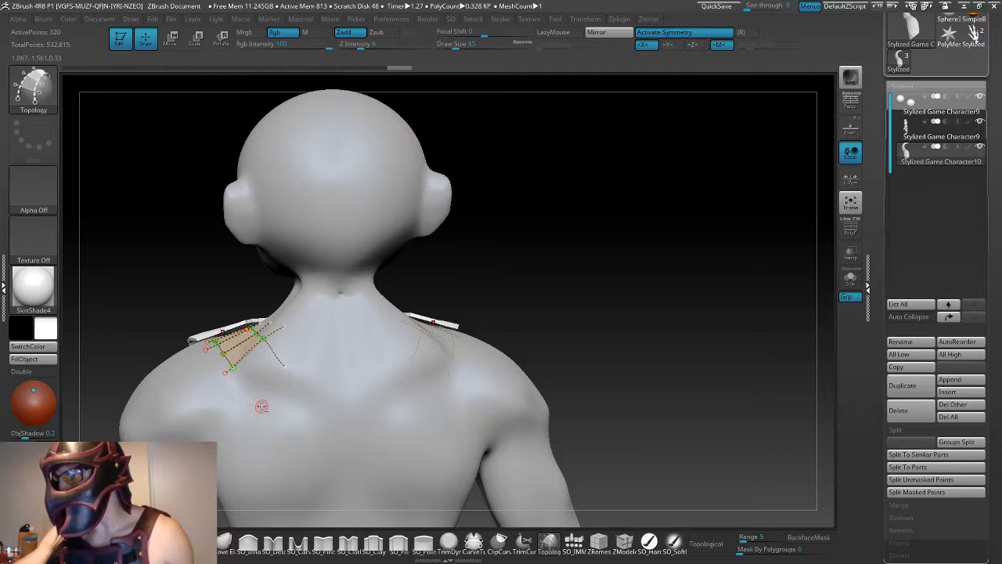
pyautogui.click(283, 365)
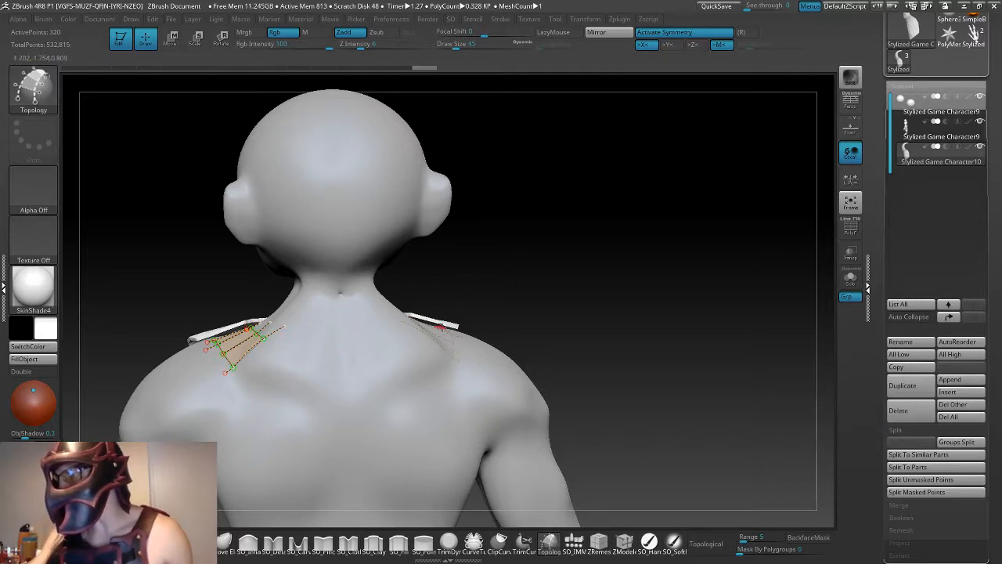
pyautogui.moveTo(502, 352); pyautogui.dragTo(543, 331)
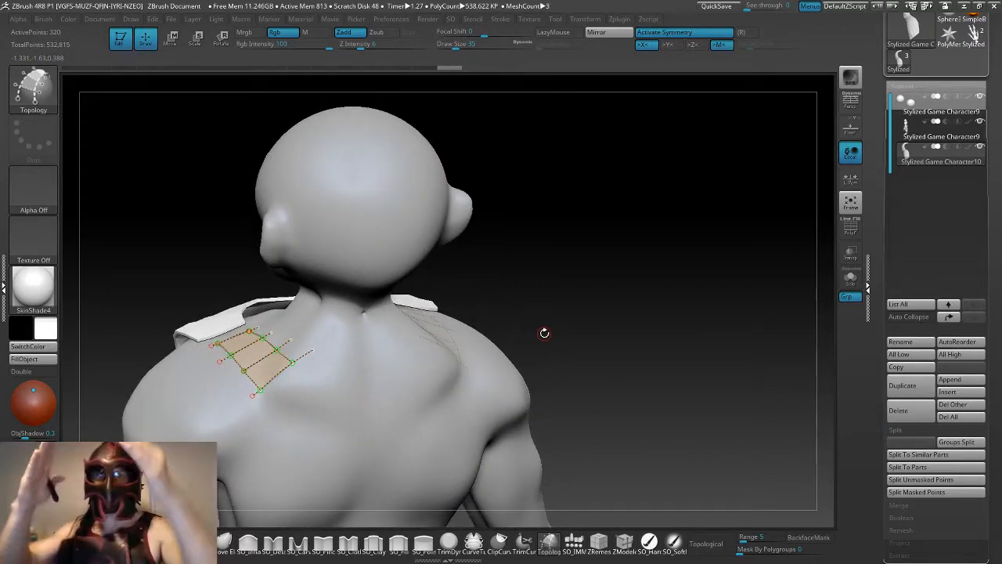
pyautogui.moveTo(544, 333); pyautogui.dragTo(550, 295)
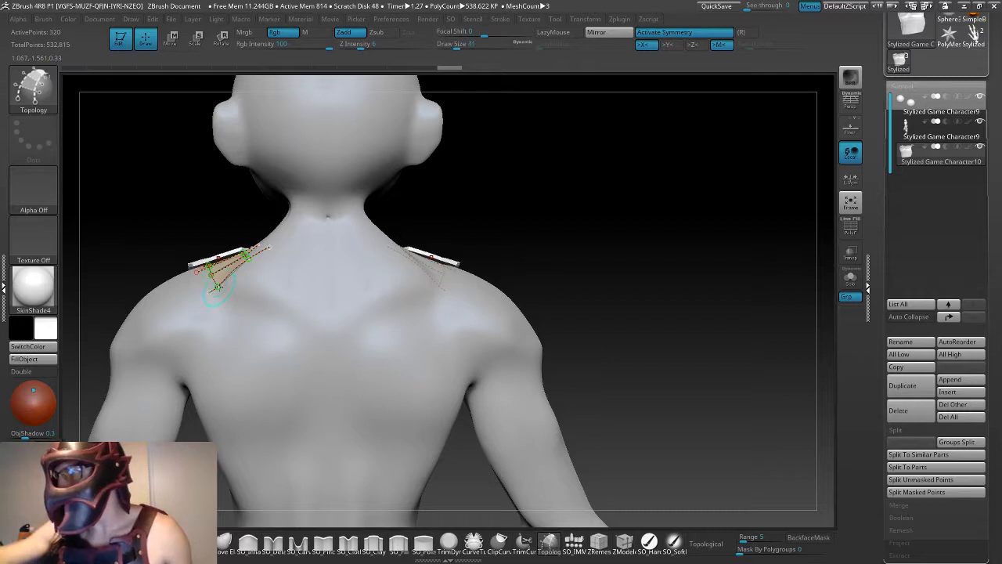
# - Draw two Topology curves from the shoulder strip to the middle of the back and join them with a vertical curve along the spine
pyautogui.click(312, 407)
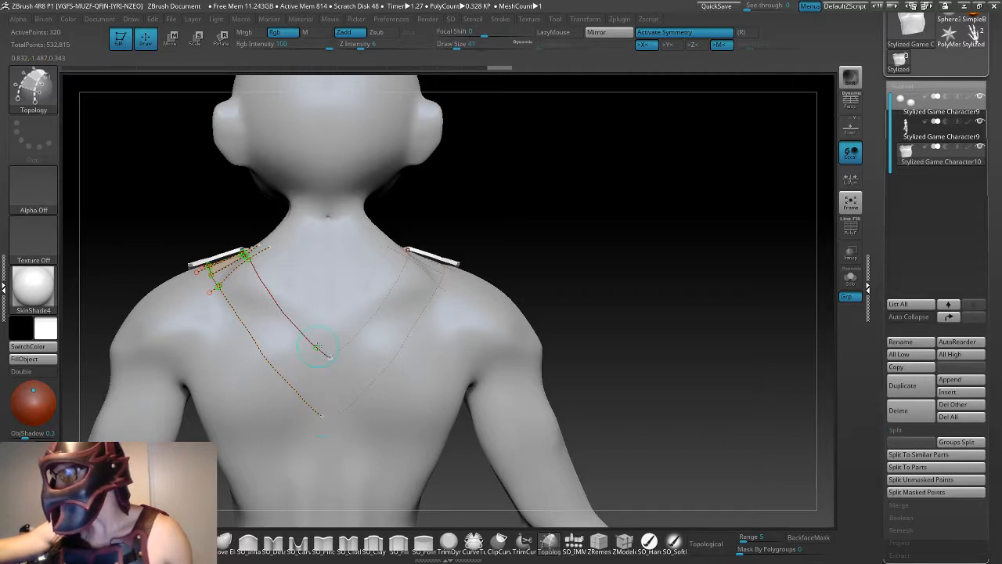
pyautogui.click(332, 363)
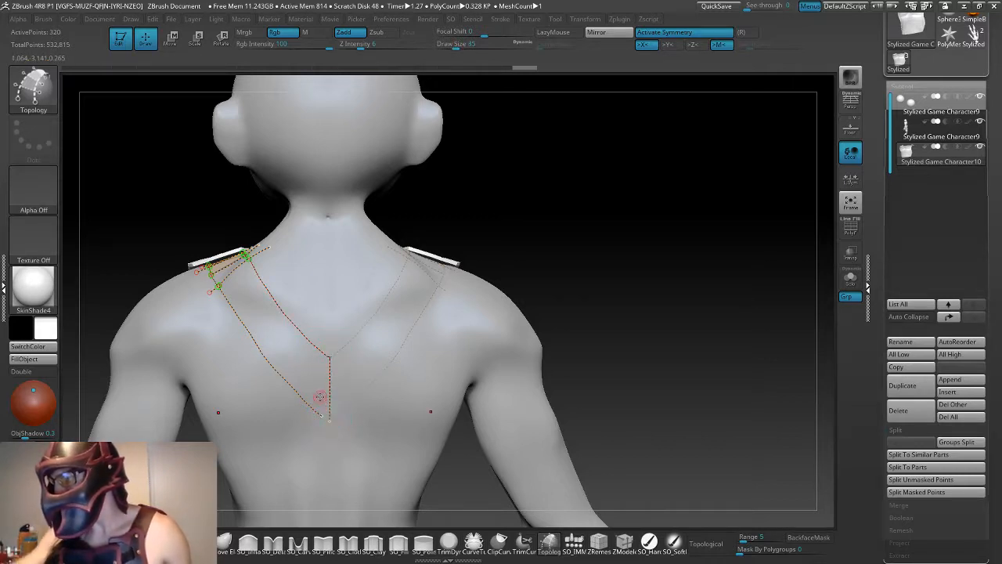
pyautogui.click(328, 419)
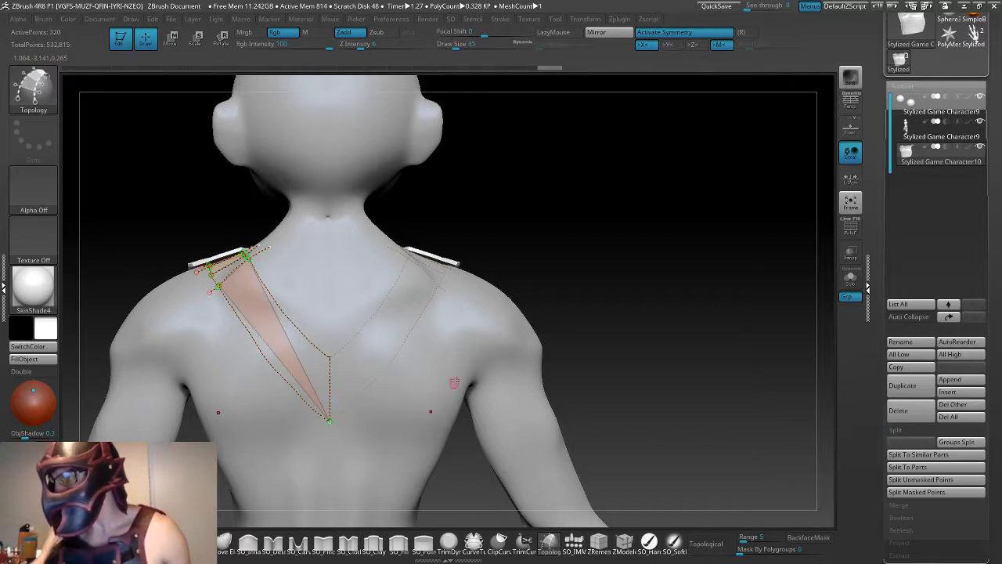
pyautogui.click(330, 349)
pyautogui.hotkey('ctrl', 'z')
pyautogui.hotkey('ctrl', 'z')
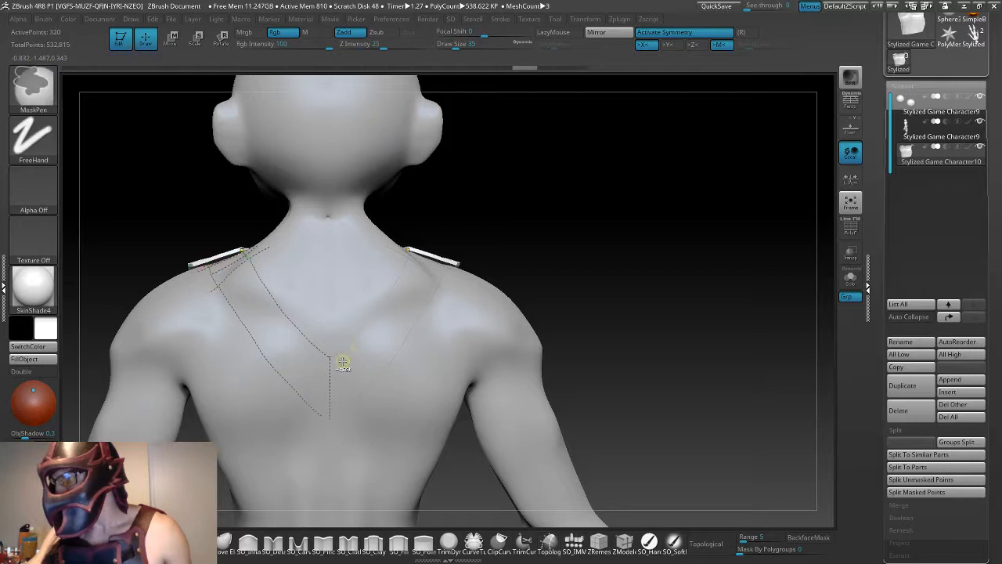
pyautogui.click(332, 423)
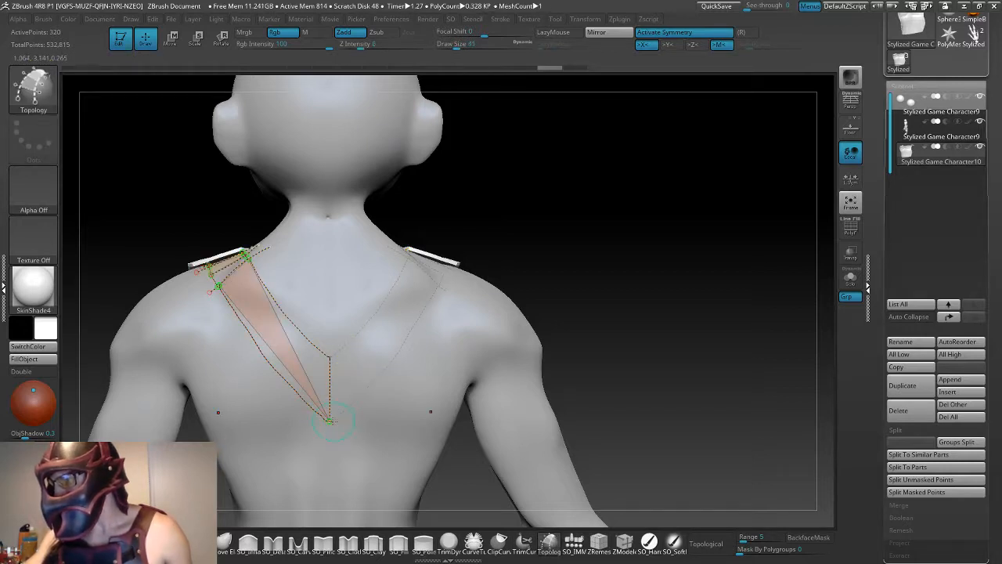
pyautogui.click(331, 352)
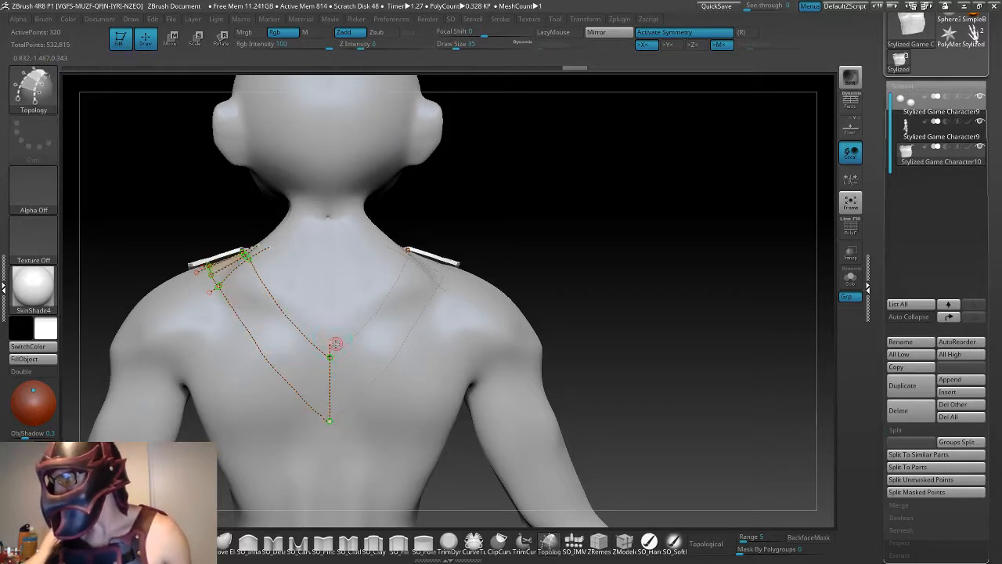
# - Undo the faulty spine curve and redraw it vertically so it closes the back strip between its two long curves
pyautogui.hotkey('ctrl', 'z')
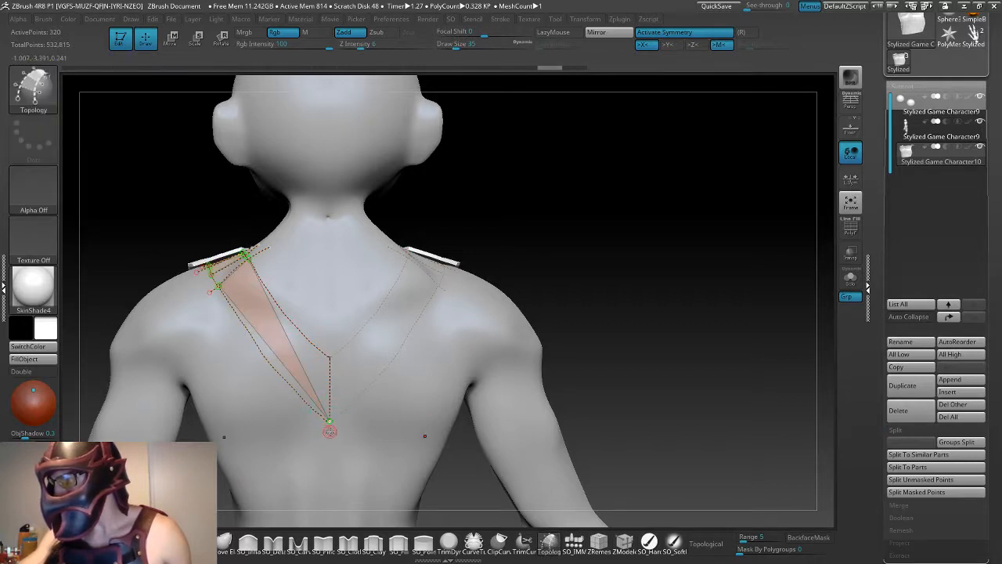
pyautogui.click(335, 353)
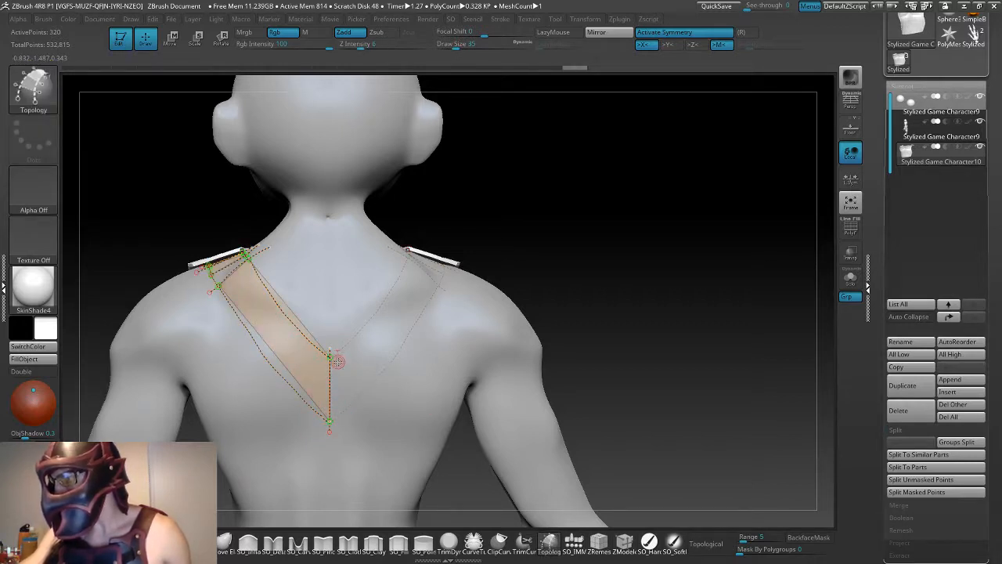
# - Try dividing the back strip with cross curves from the shoulder down toward the spine, and undo them
pyautogui.click(264, 279)
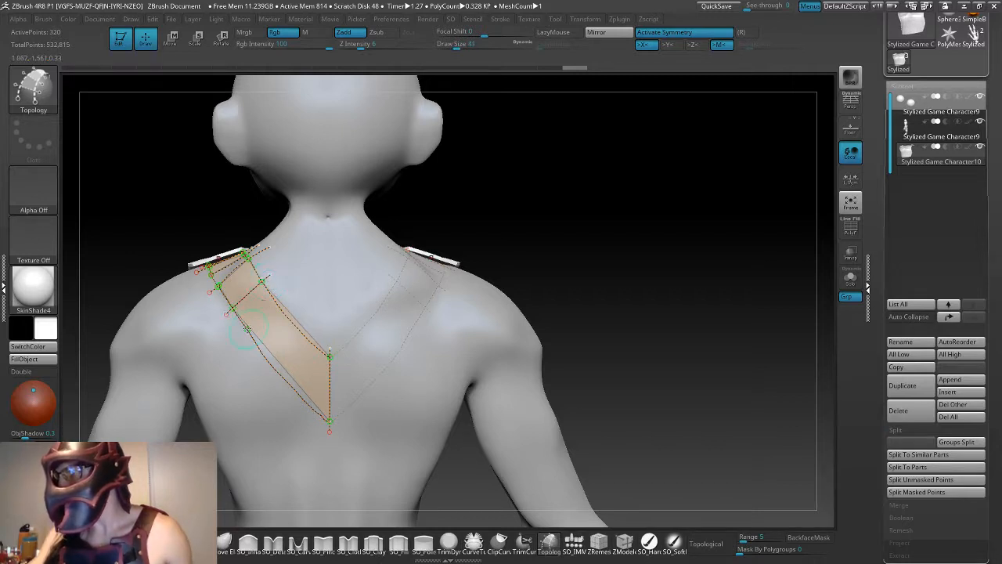
pyautogui.moveTo(290, 293); pyautogui.dragTo(290, 293)
pyautogui.hotkey('ctrl', 'z')
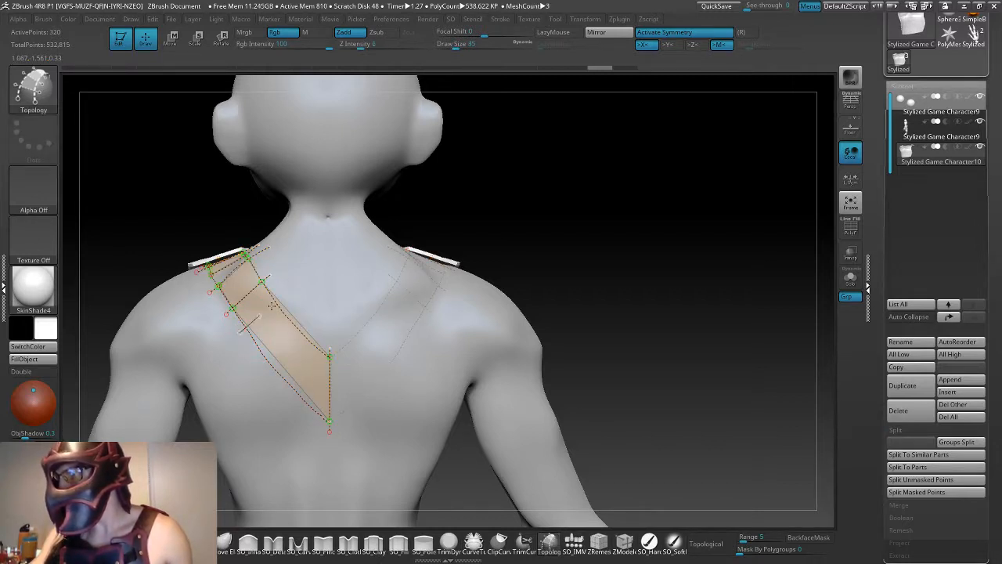
pyautogui.moveTo(257, 362); pyautogui.dragTo(302, 318)
pyautogui.moveTo(274, 381)
pyautogui.mouseDown()
pyautogui.moveTo(321, 327)
pyautogui.moveTo(290, 403)
pyautogui.mouseUp()
pyautogui.hotkey('ctrl', 'z')
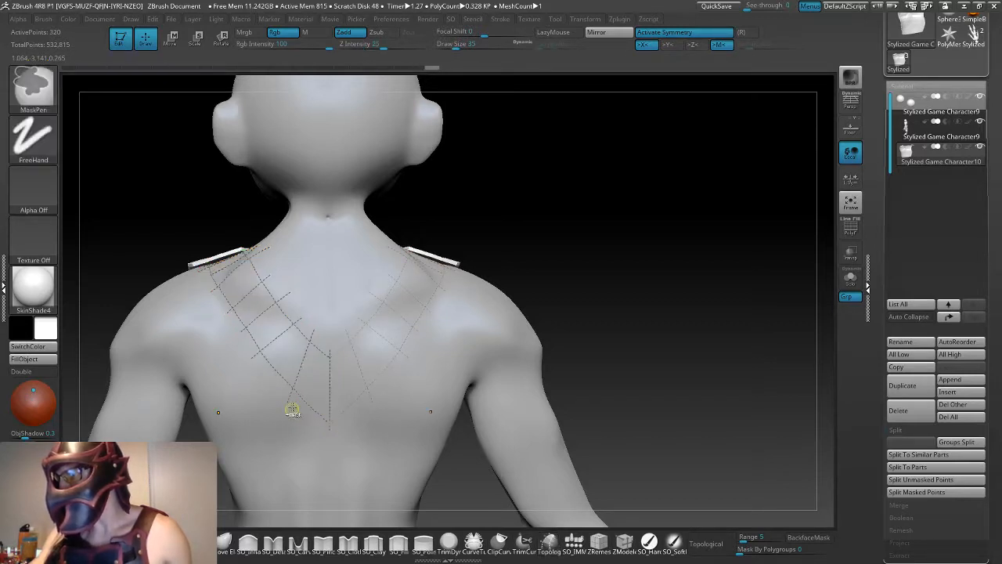
pyautogui.hotkey('ctrl', 'z')
pyautogui.hotkey('ctrl', 'z')
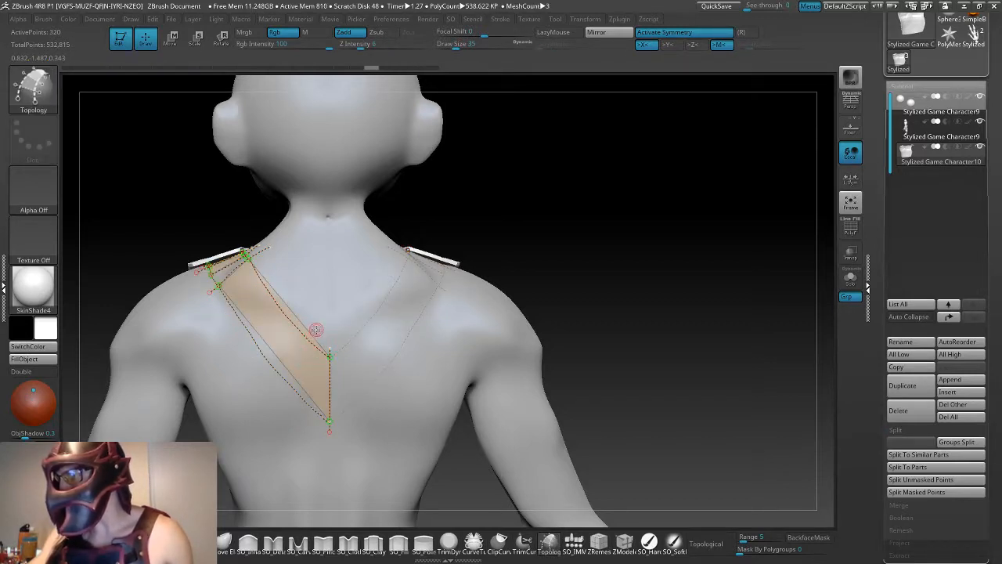
# - Draw Topology cross curves over the back strip from near the spine up to the shoulder, dividing it into four-sided sections
pyautogui.moveTo(316, 331); pyautogui.dragTo(288, 406)
pyautogui.moveTo(254, 373); pyautogui.dragTo(253, 378)
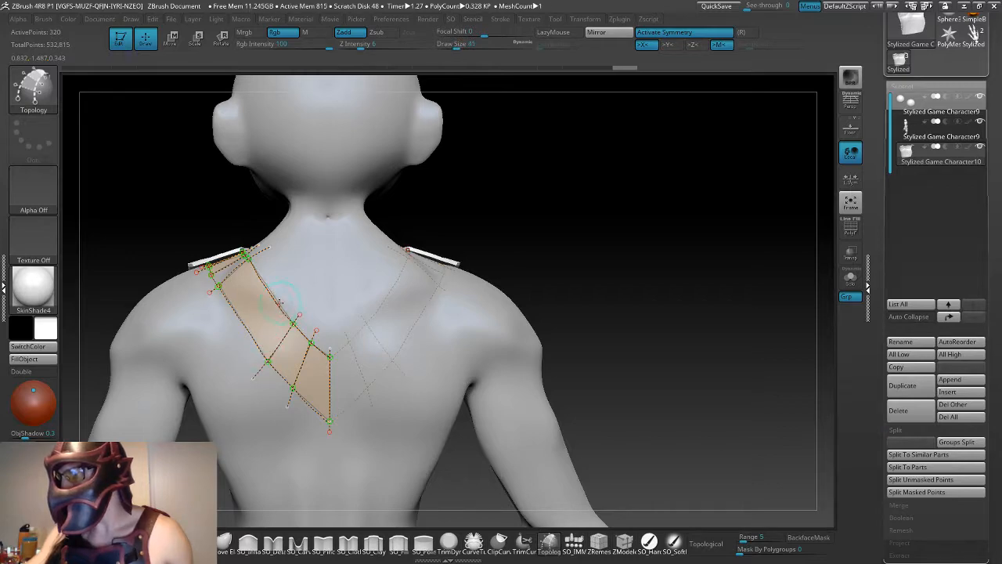
pyautogui.moveTo(232, 337); pyautogui.dragTo(281, 292)
pyautogui.moveTo(459, 208); pyautogui.dragTo(486, 273)
pyautogui.click(367, 302)
pyautogui.hotkey('ctrl', 'z')
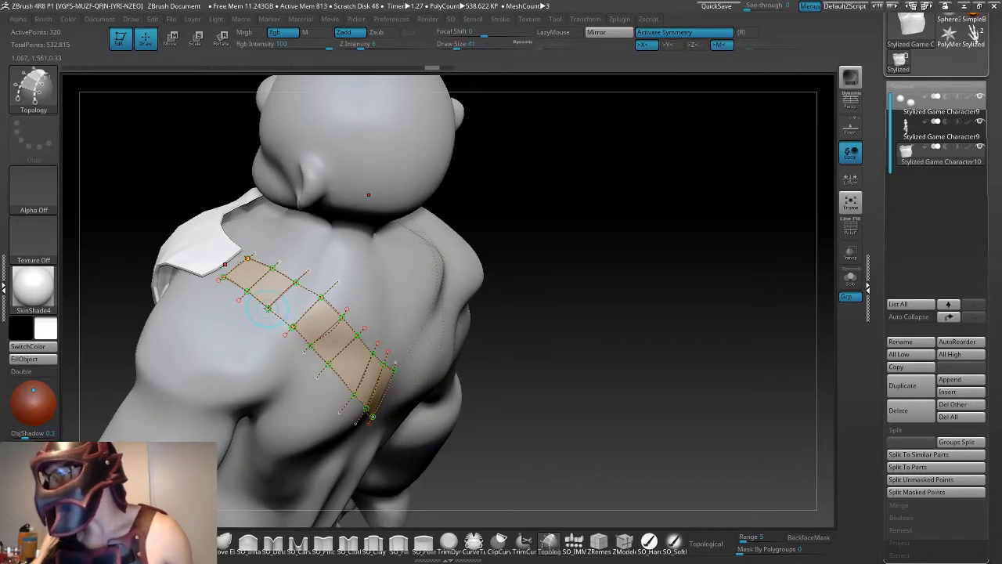
# - Close the unfilled section of the strip behind the shoulder by connecting its outer edge points with a Topology curve
pyautogui.moveTo(268, 308); pyautogui.dragTo(257, 332)
pyautogui.hotkey('ctrl', 'z')
pyautogui.moveTo(507, 253); pyautogui.dragTo(487, 268)
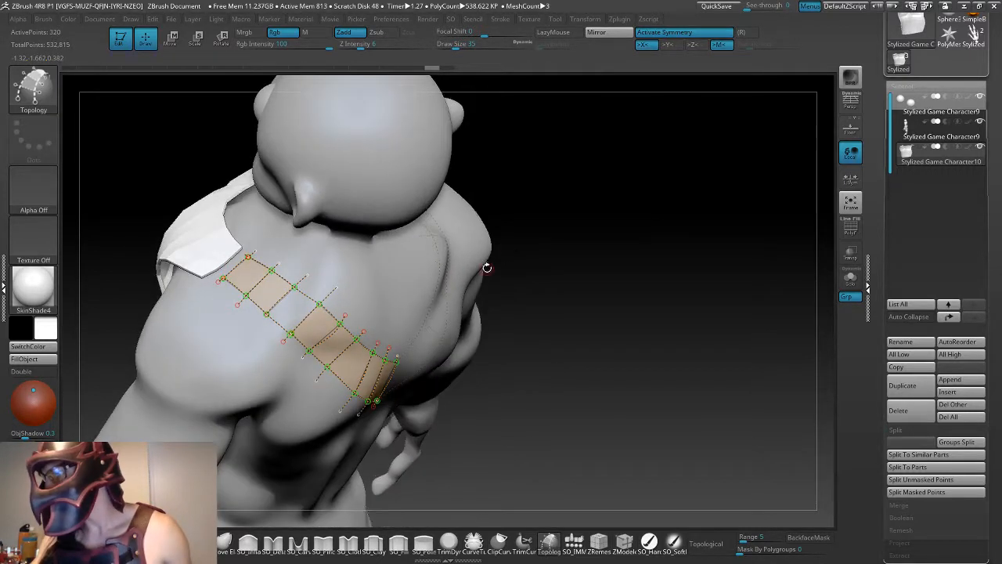
pyautogui.moveTo(323, 299); pyautogui.dragTo(290, 335)
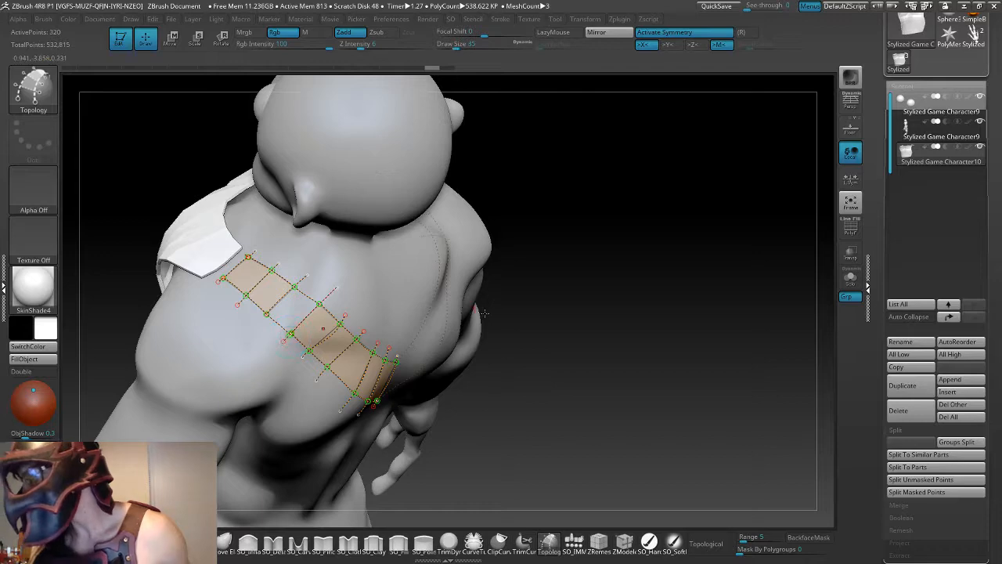
pyautogui.keyDown('alt'); pyautogui.moveTo(536, 341); pyautogui.dragTo(631, 340); pyautogui.keyUp('alt')
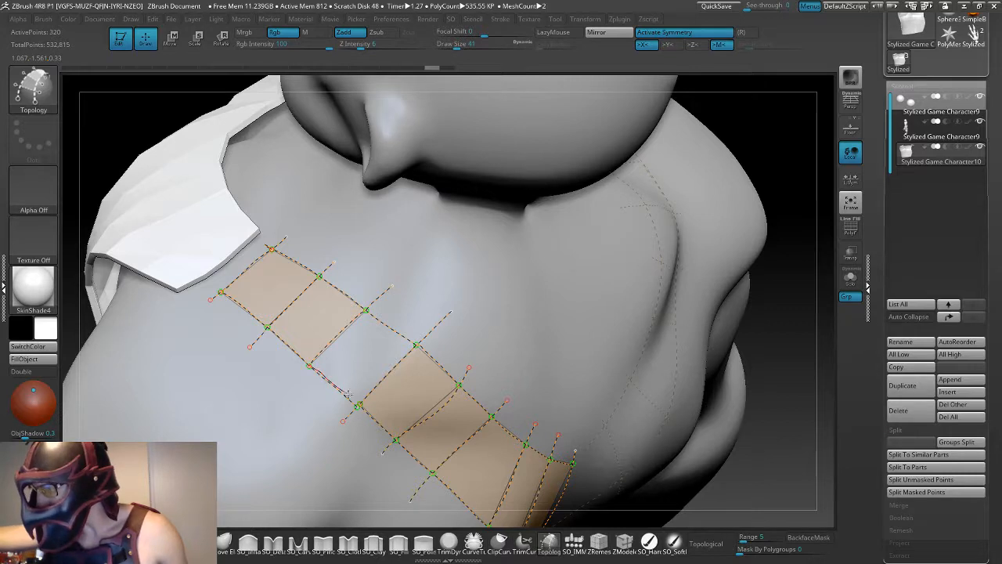
pyautogui.moveTo(359, 405); pyautogui.dragTo(362, 407)
pyautogui.hotkey('ctrl', 'z')
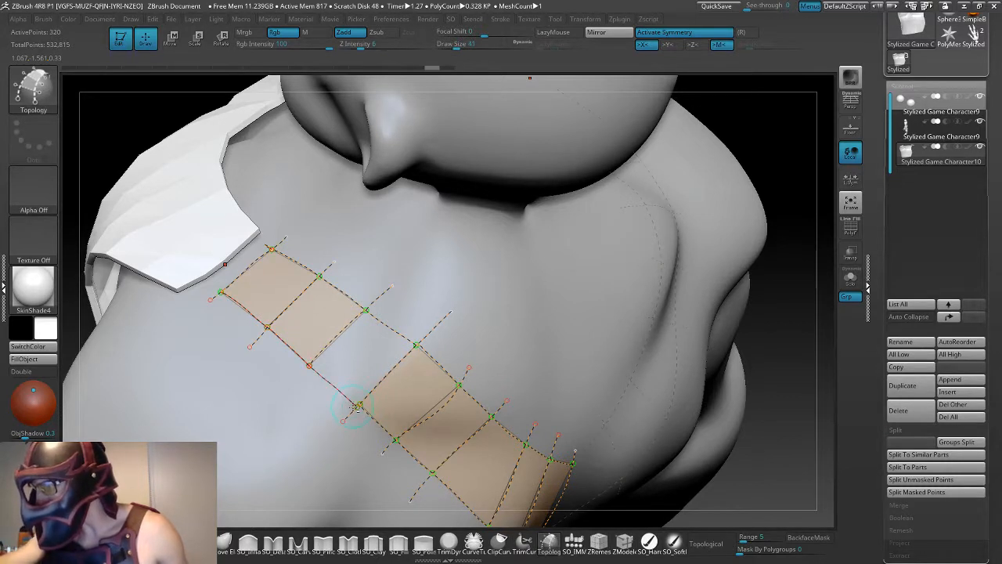
pyautogui.moveTo(325, 375); pyautogui.dragTo(309, 366)
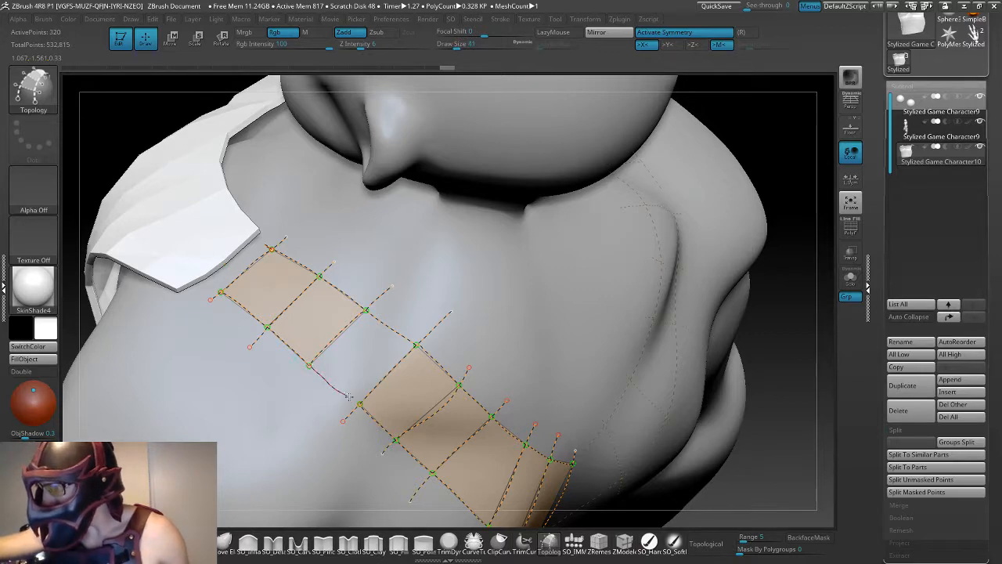
pyautogui.moveTo(360, 404); pyautogui.dragTo(361, 406)
pyautogui.keyDown('shift'); pyautogui.moveTo(791, 422); pyautogui.dragTo(783, 374); pyautogui.keyUp('shift')
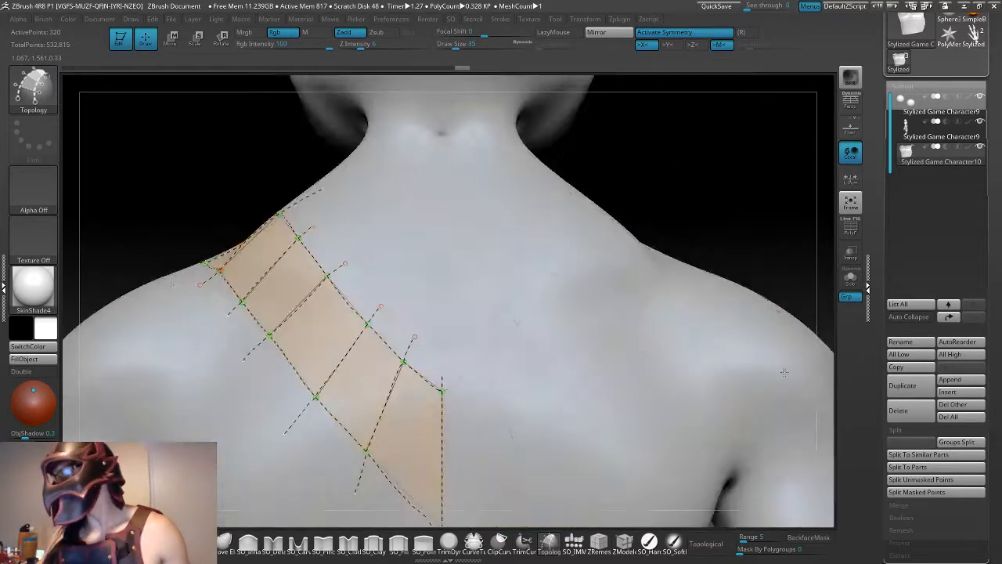
# - Try generating a mesh from the strip's curves, show its wireframe and subdivide it, cancelling the project save
pyautogui.keyDown('alt'); pyautogui.moveTo(739, 219); pyautogui.dragTo(398, 358); pyautogui.keyUp('alt')
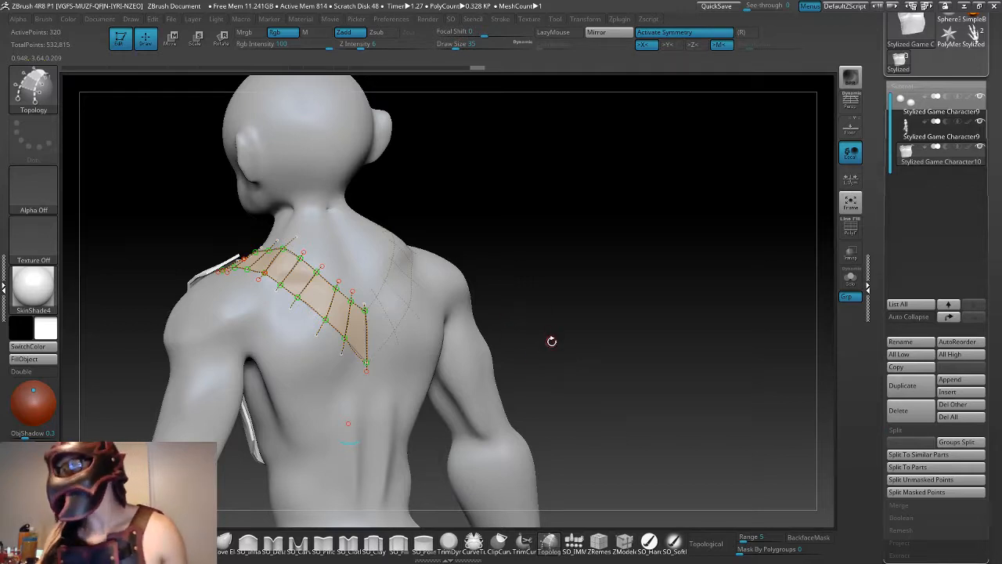
pyautogui.click(332, 405)
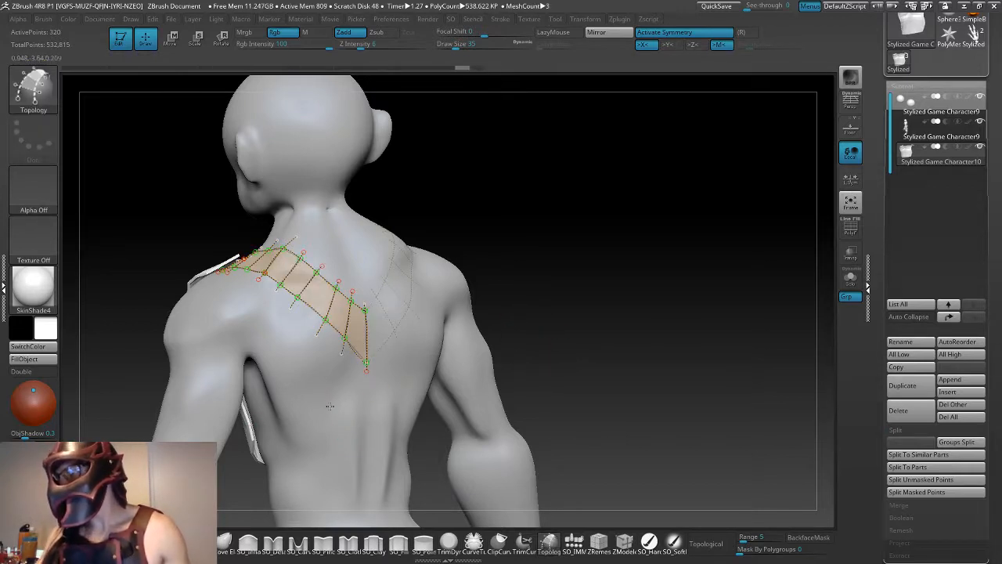
pyautogui.moveTo(539, 383); pyautogui.dragTo(686, 355)
pyautogui.click(852, 227)
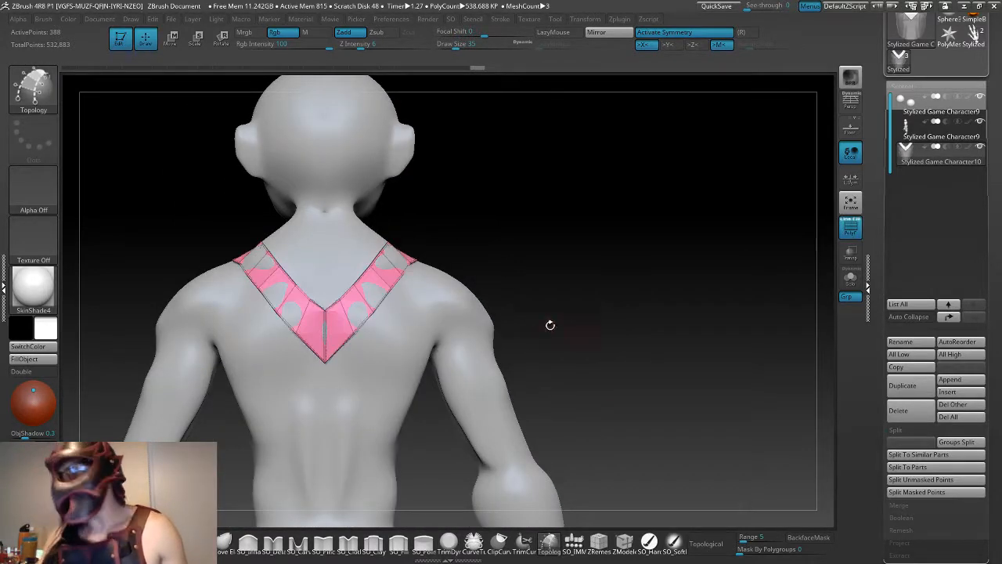
pyautogui.moveTo(546, 347)
pyautogui.mouseDown()
pyautogui.moveTo(586, 365)
pyautogui.moveTo(578, 365)
pyautogui.mouseUp()
pyautogui.hotkey('ctrl', 's')
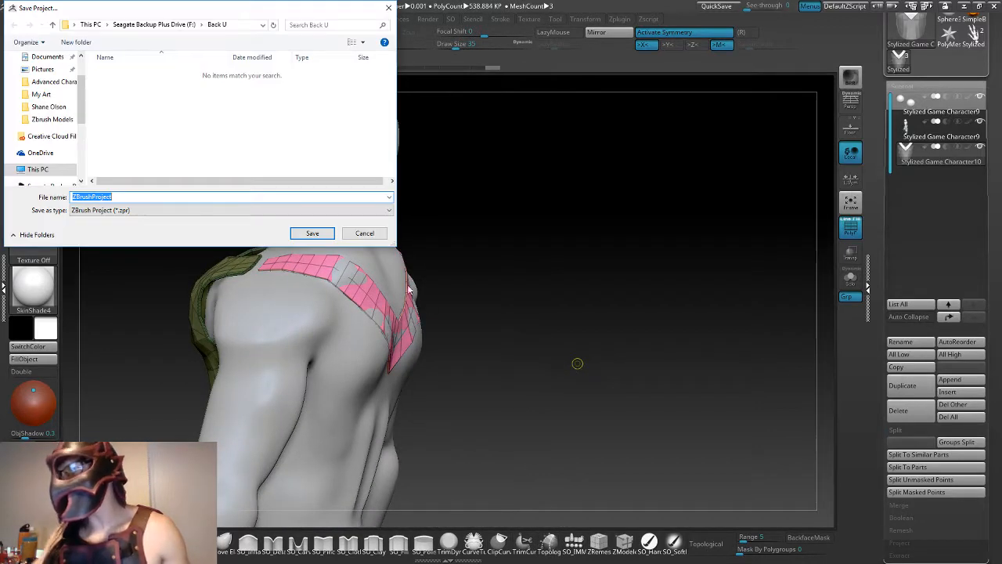
pyautogui.click(372, 234)
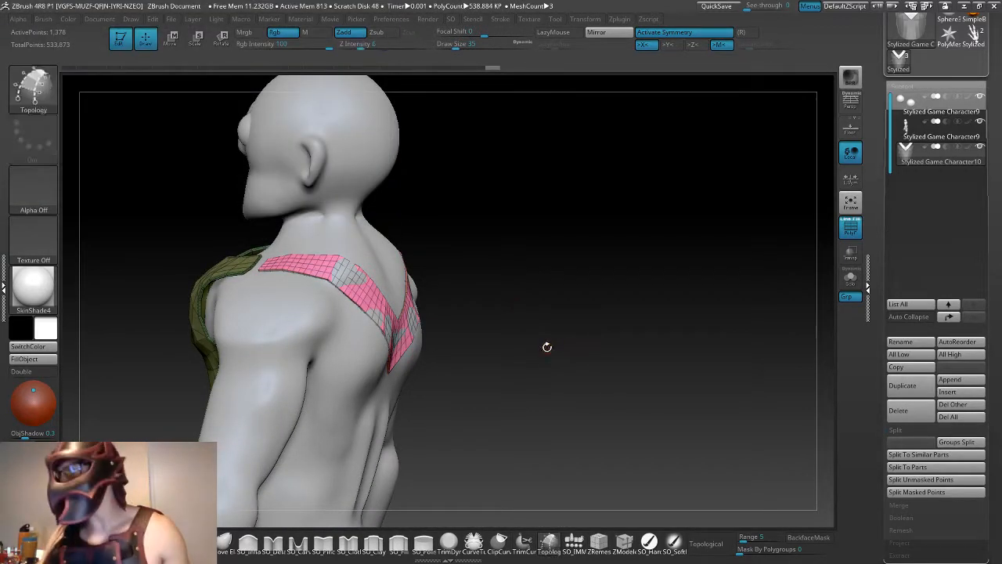
# - Try shifting the V-shaped back strip mesh slightly upward with the Move gizmo, checking its placement from the side
pyautogui.moveTo(546, 347); pyautogui.dragTo(544, 362)
pyautogui.press('w')
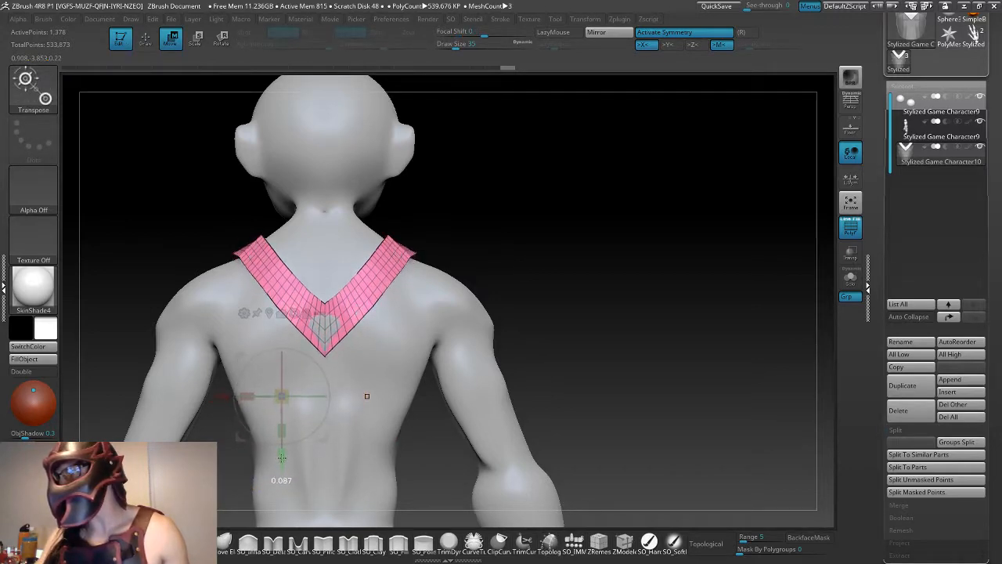
pyautogui.moveTo(569, 383); pyautogui.dragTo(516, 383)
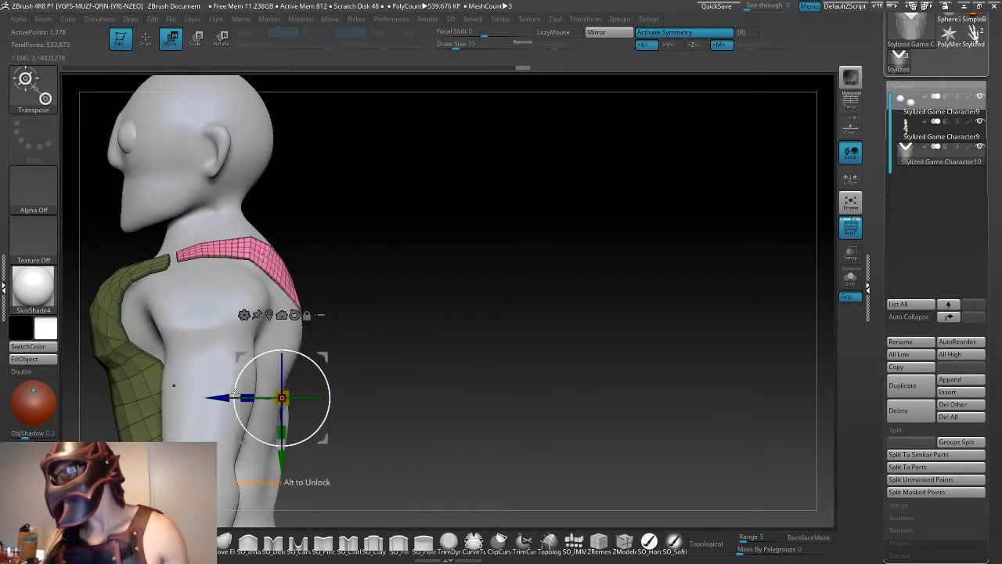
pyautogui.moveTo(173, 385); pyautogui.dragTo(528, 437)
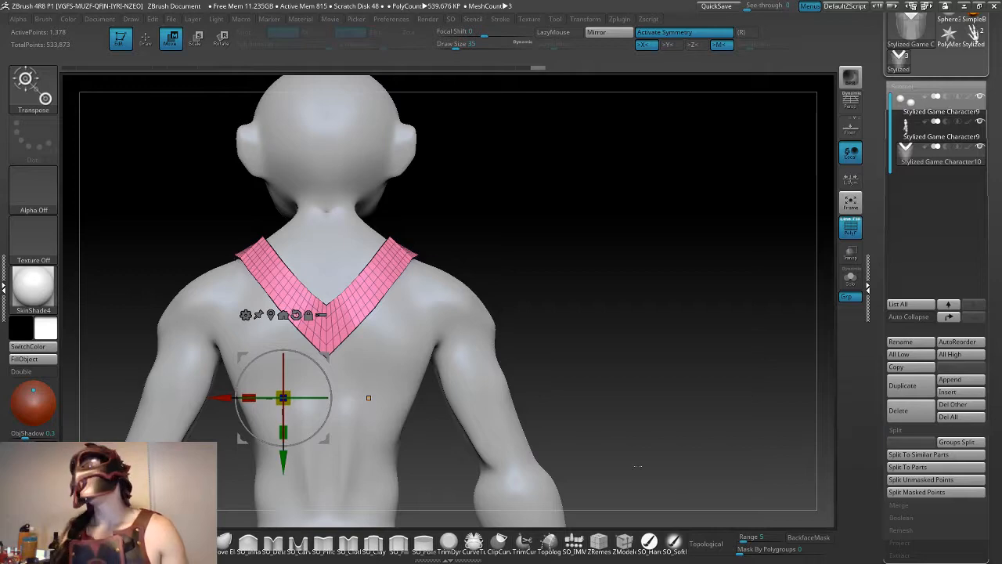
pyautogui.moveTo(518, 357); pyautogui.dragTo(665, 345)
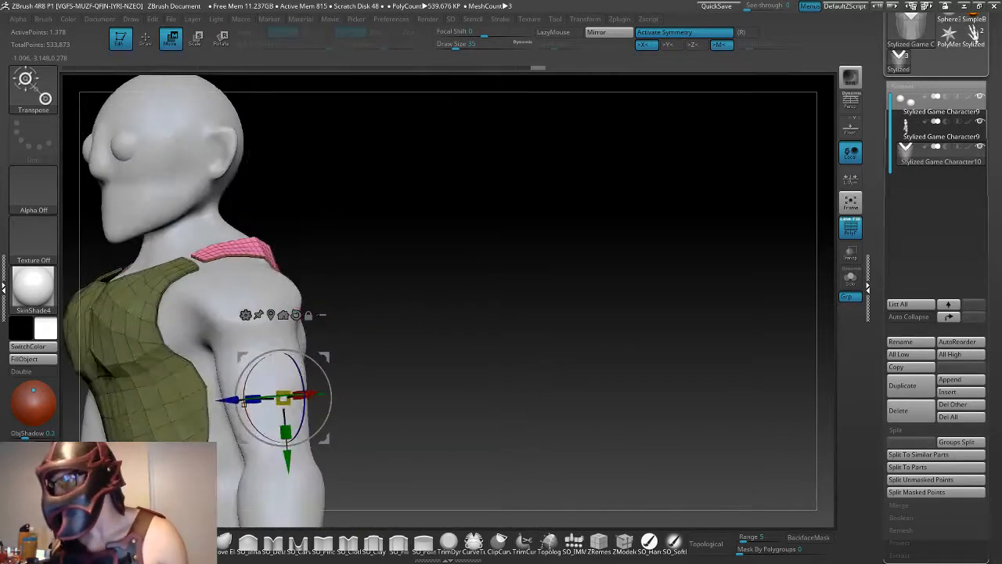
pyautogui.moveTo(515, 384); pyautogui.dragTo(496, 398)
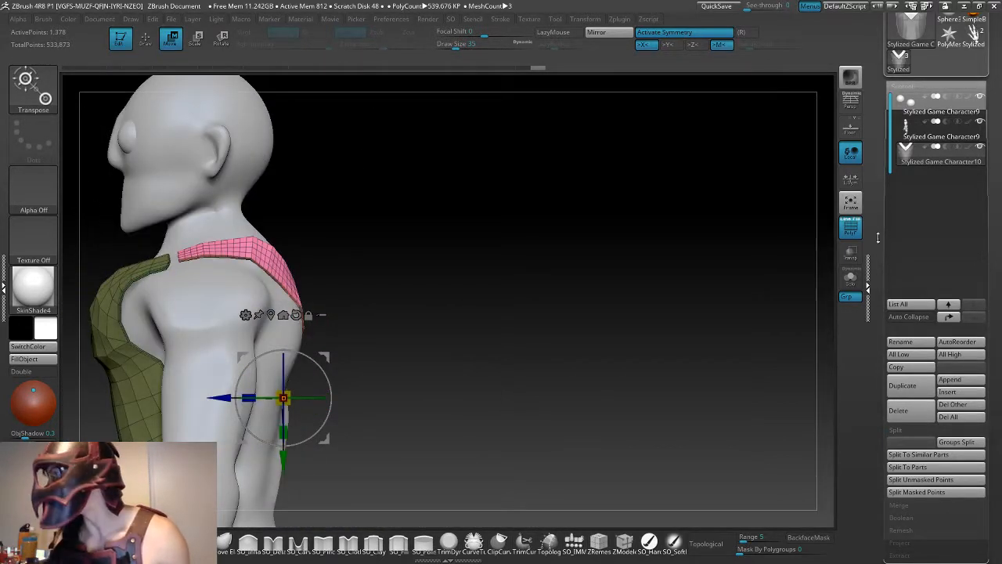
# - Hide the wireframe and examine the V-shaped strip's shape and fit across the shoulders and upper back
pyautogui.click(851, 227)
pyautogui.moveTo(535, 293); pyautogui.dragTo(491, 297)
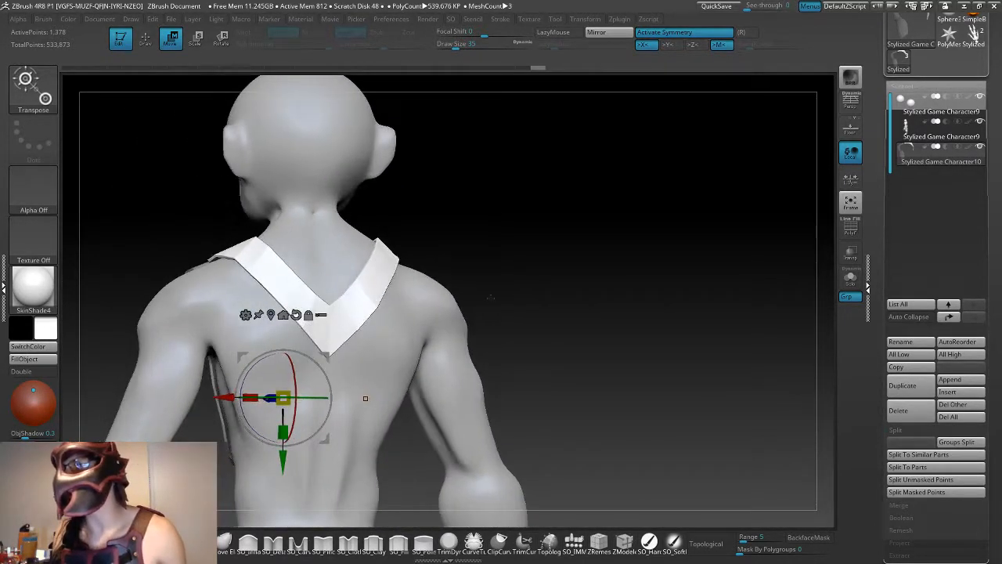
pyautogui.moveTo(552, 270); pyautogui.dragTo(548, 270)
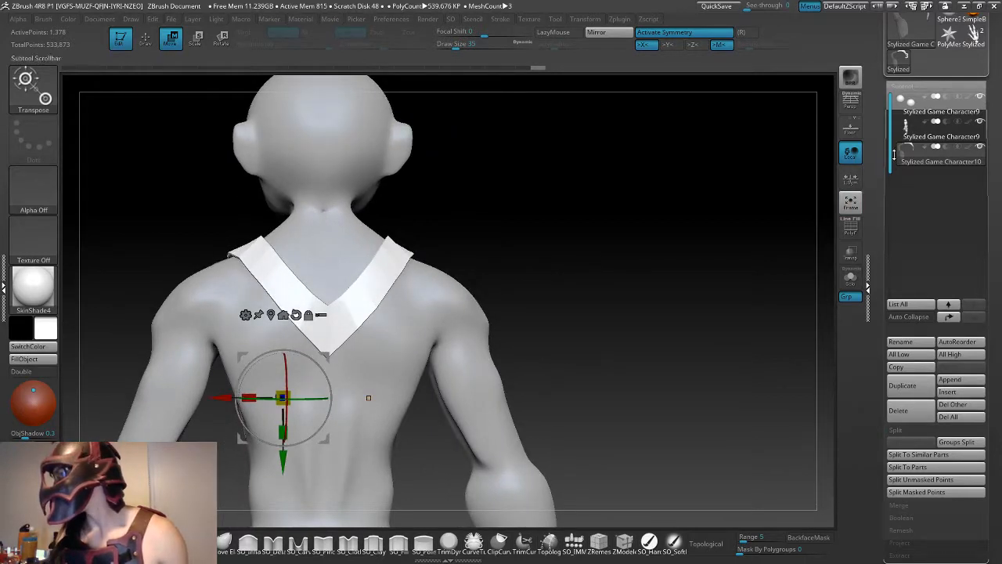
pyautogui.moveTo(913, 137)
pyautogui.moveTo(911, 156)
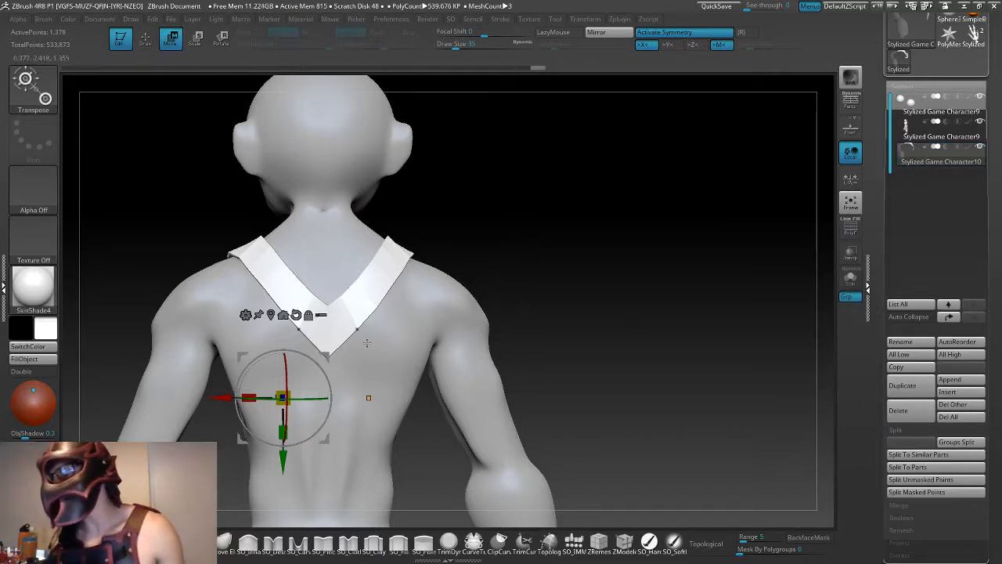
pyautogui.moveTo(448, 272); pyautogui.dragTo(595, 225)
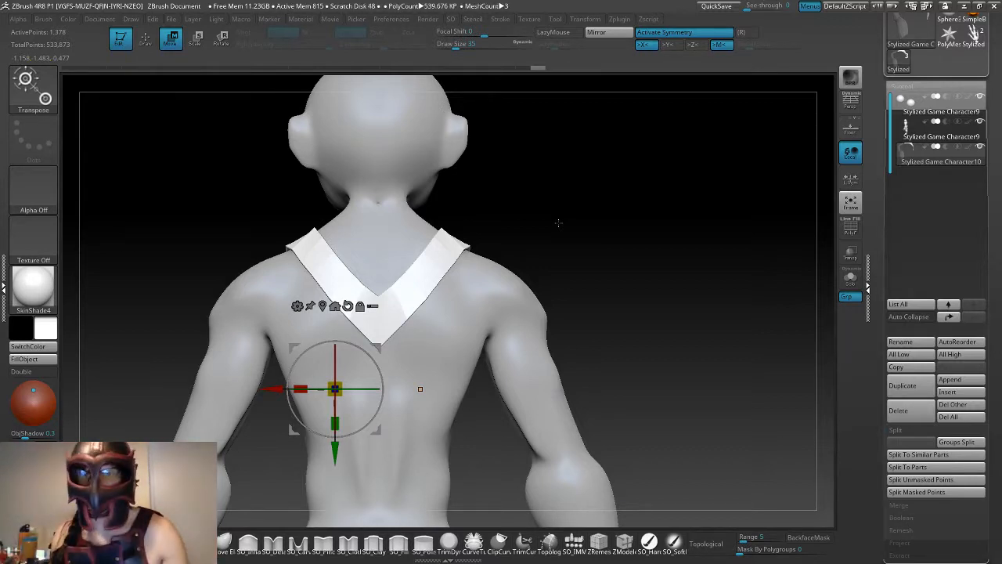
pyautogui.moveTo(584, 263); pyautogui.dragTo(634, 271)
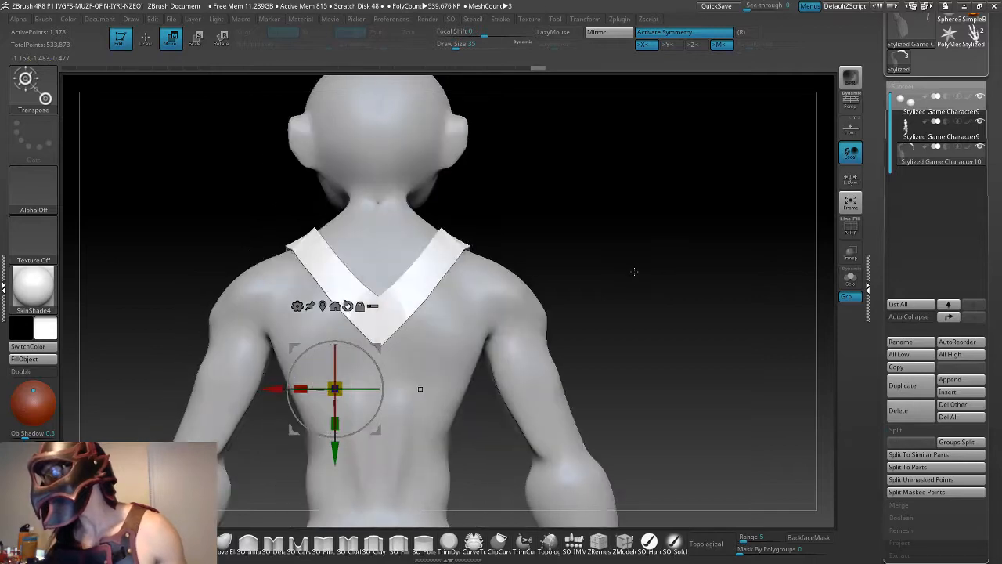
# - Undo the back strip's move, subdivision and mesh generation to return to the editable Topology curves
pyautogui.hotkey('ctrl', 'z')
pyautogui.hotkey('ctrl', 'z')
pyautogui.hotkey('ctrl', 'z')
pyautogui.hotkey('ctrl', 'z')
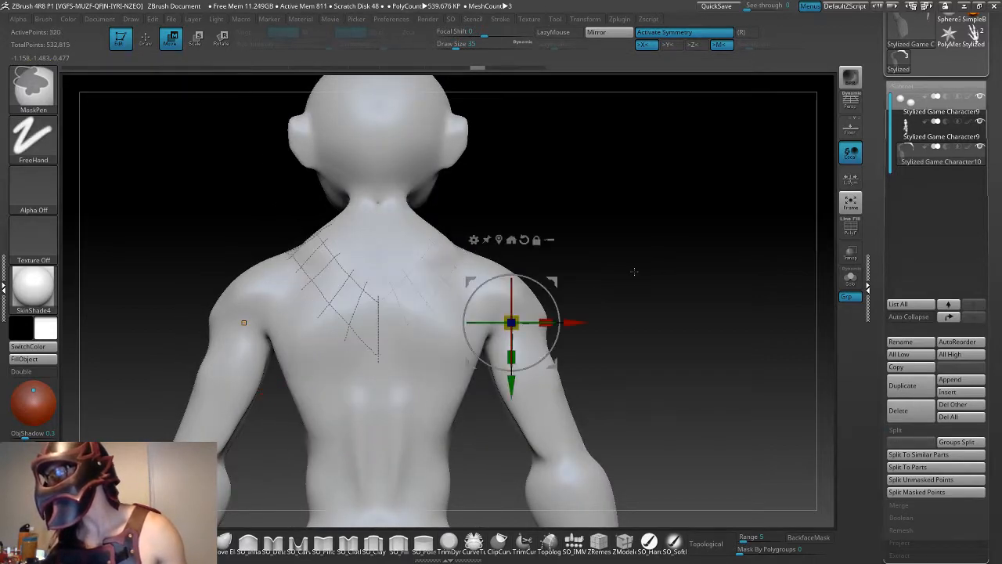
pyautogui.moveTo(642, 270)
pyautogui.mouseDown()
pyautogui.moveTo(689, 271)
pyautogui.moveTo(651, 271)
pyautogui.mouseUp()
pyautogui.hotkey('ctrl', 'z')
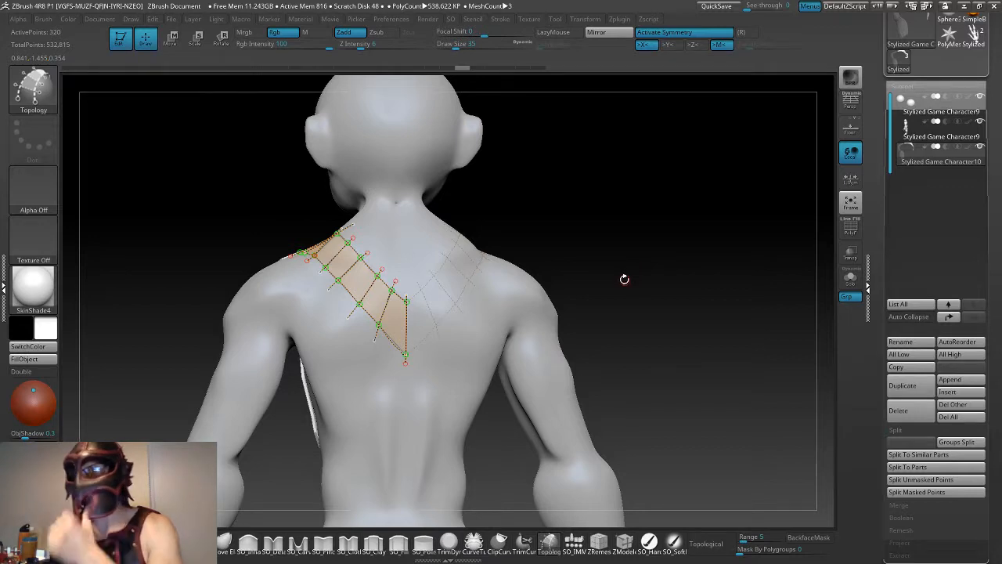
pyautogui.moveTo(633, 286); pyautogui.dragTo(602, 282)
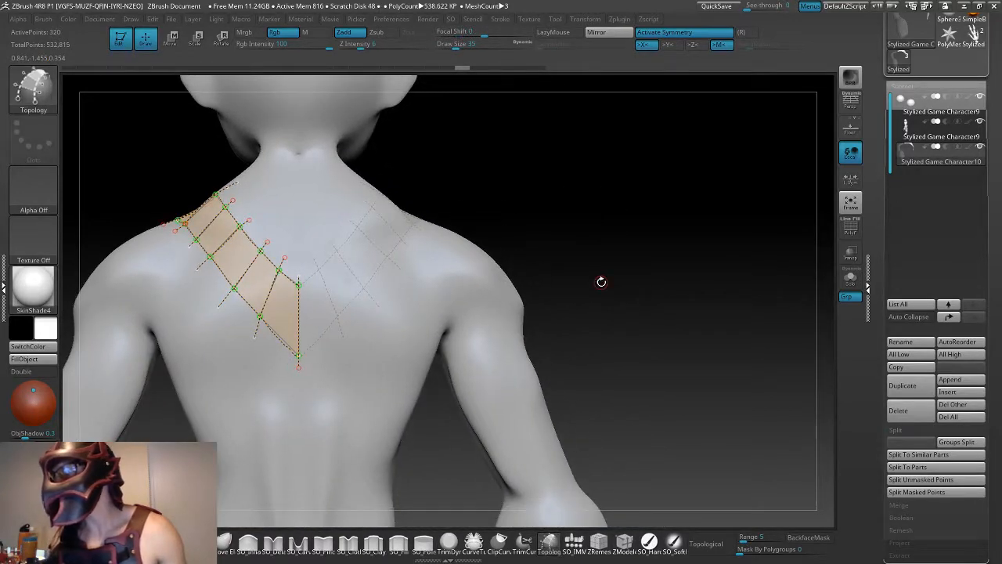